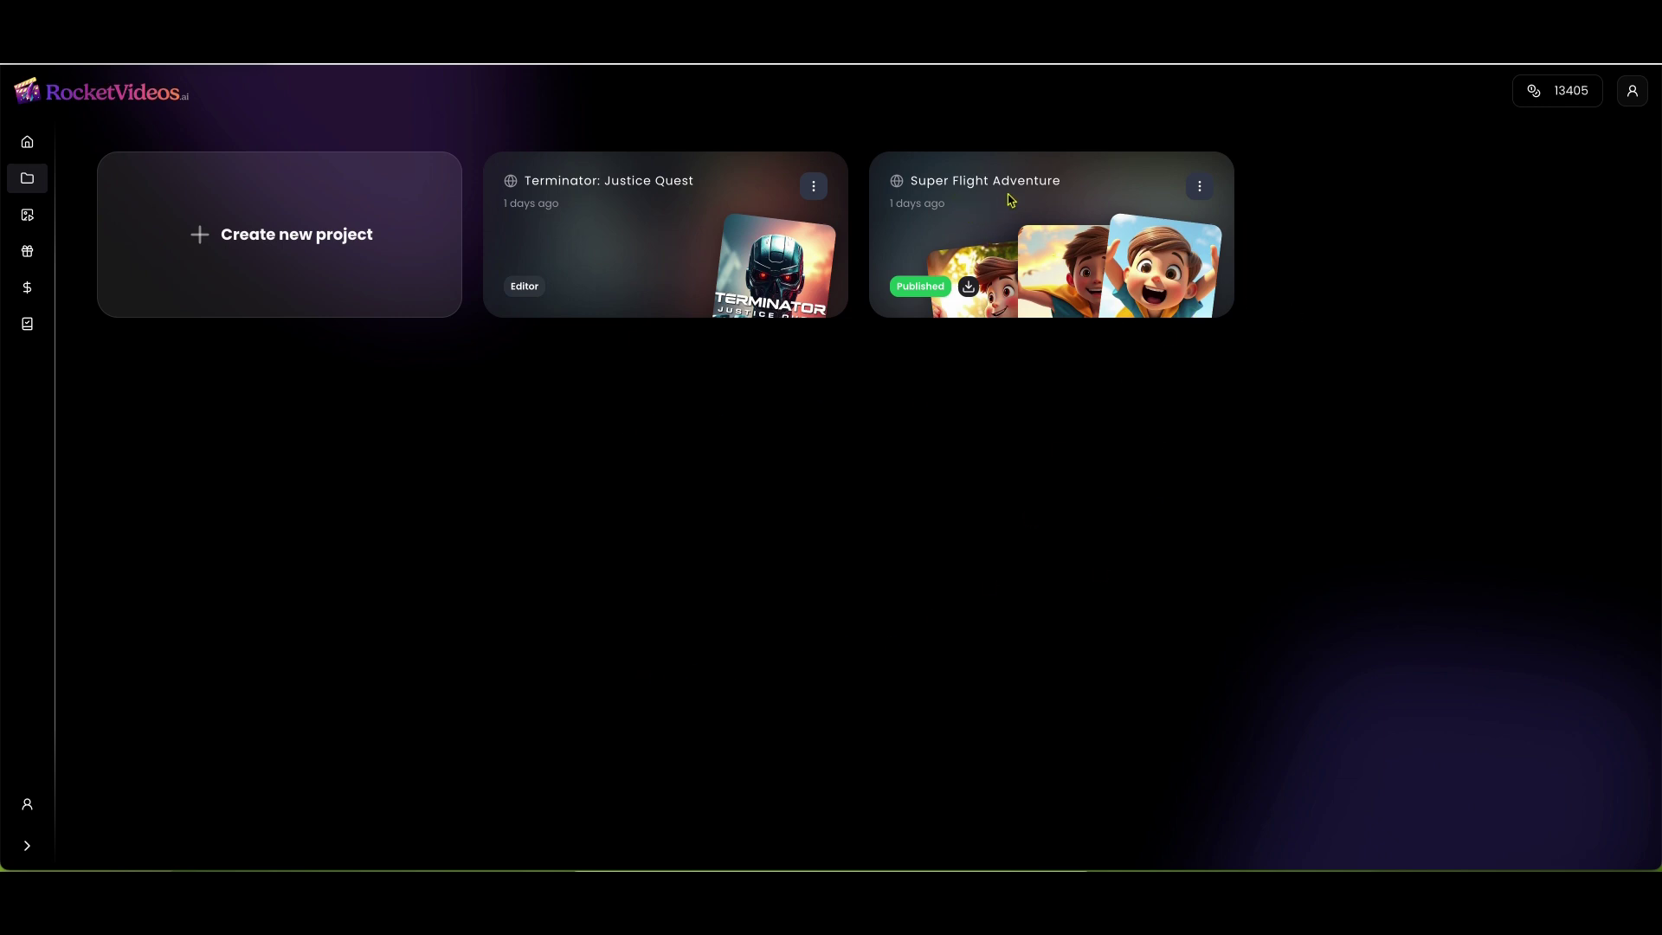
# Step: Open the Super Flight Adventure project for video editing and go to its storyboard media
pyautogui.click(1032, 269)
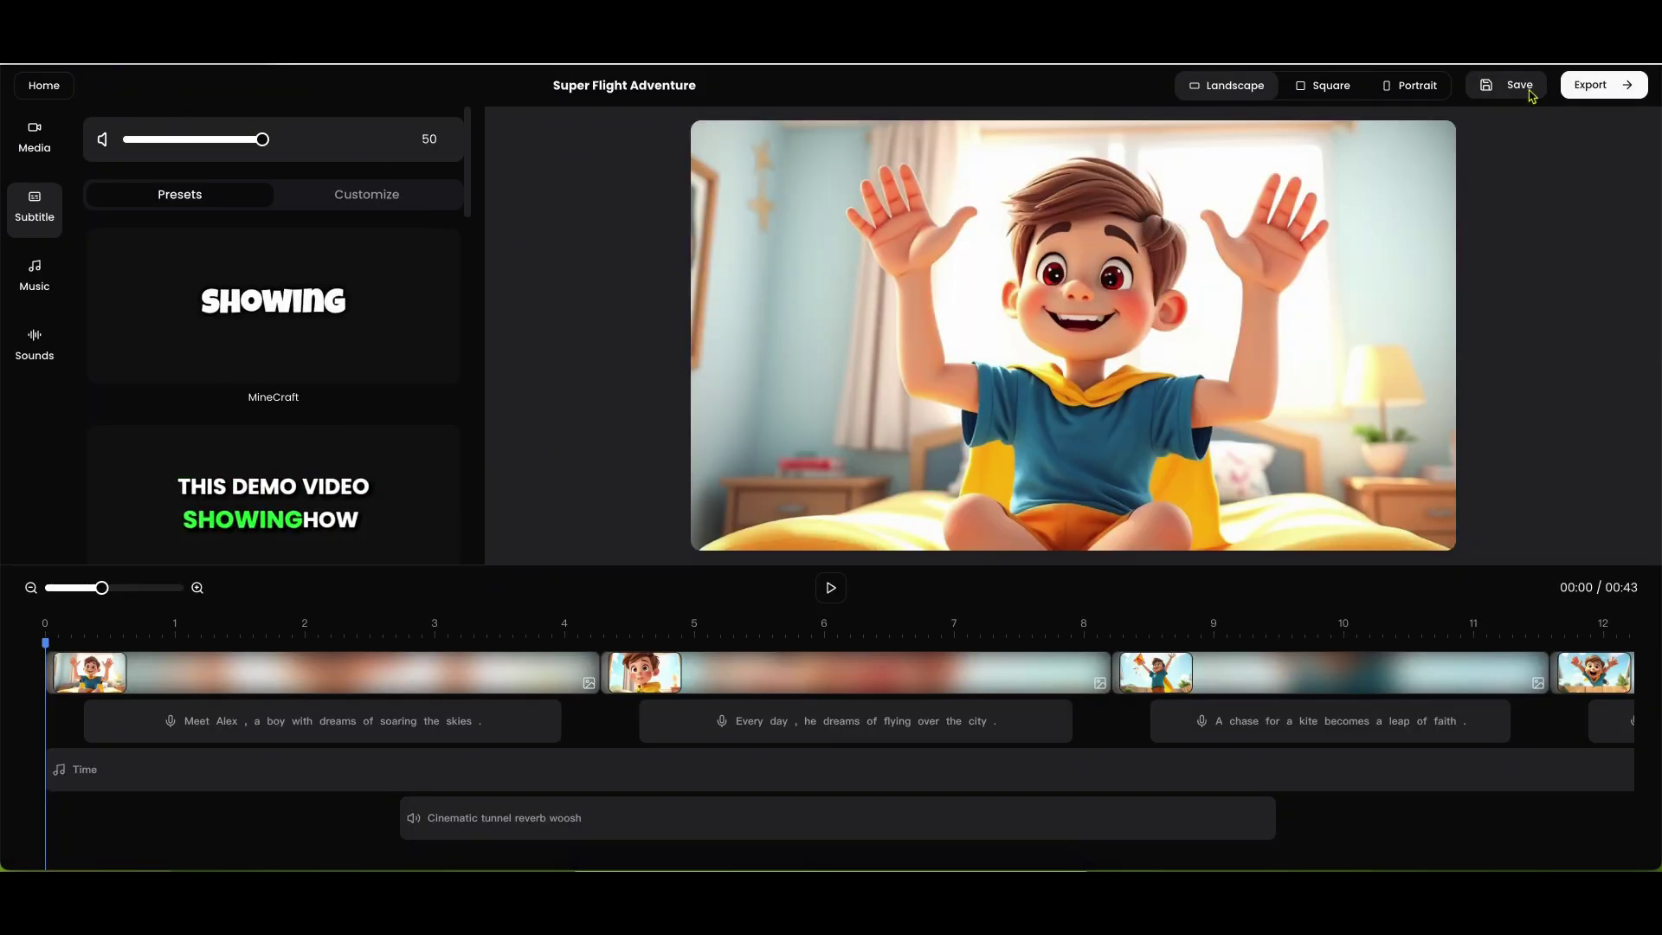
pyautogui.click(44, 85)
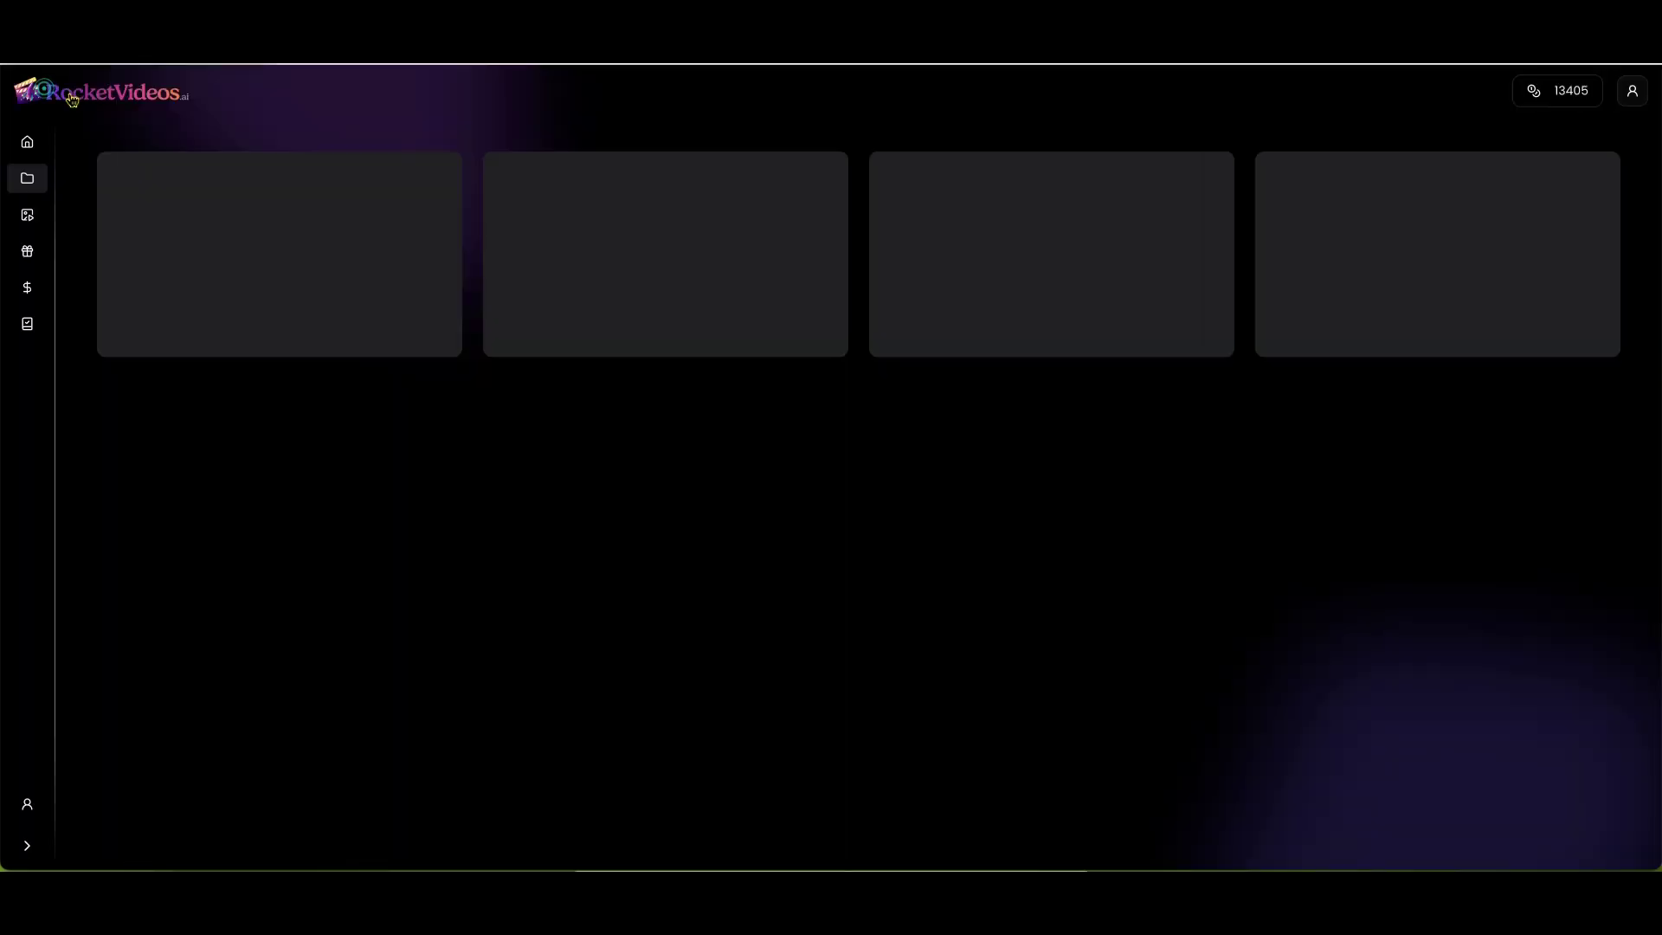
pyautogui.click(1199, 186)
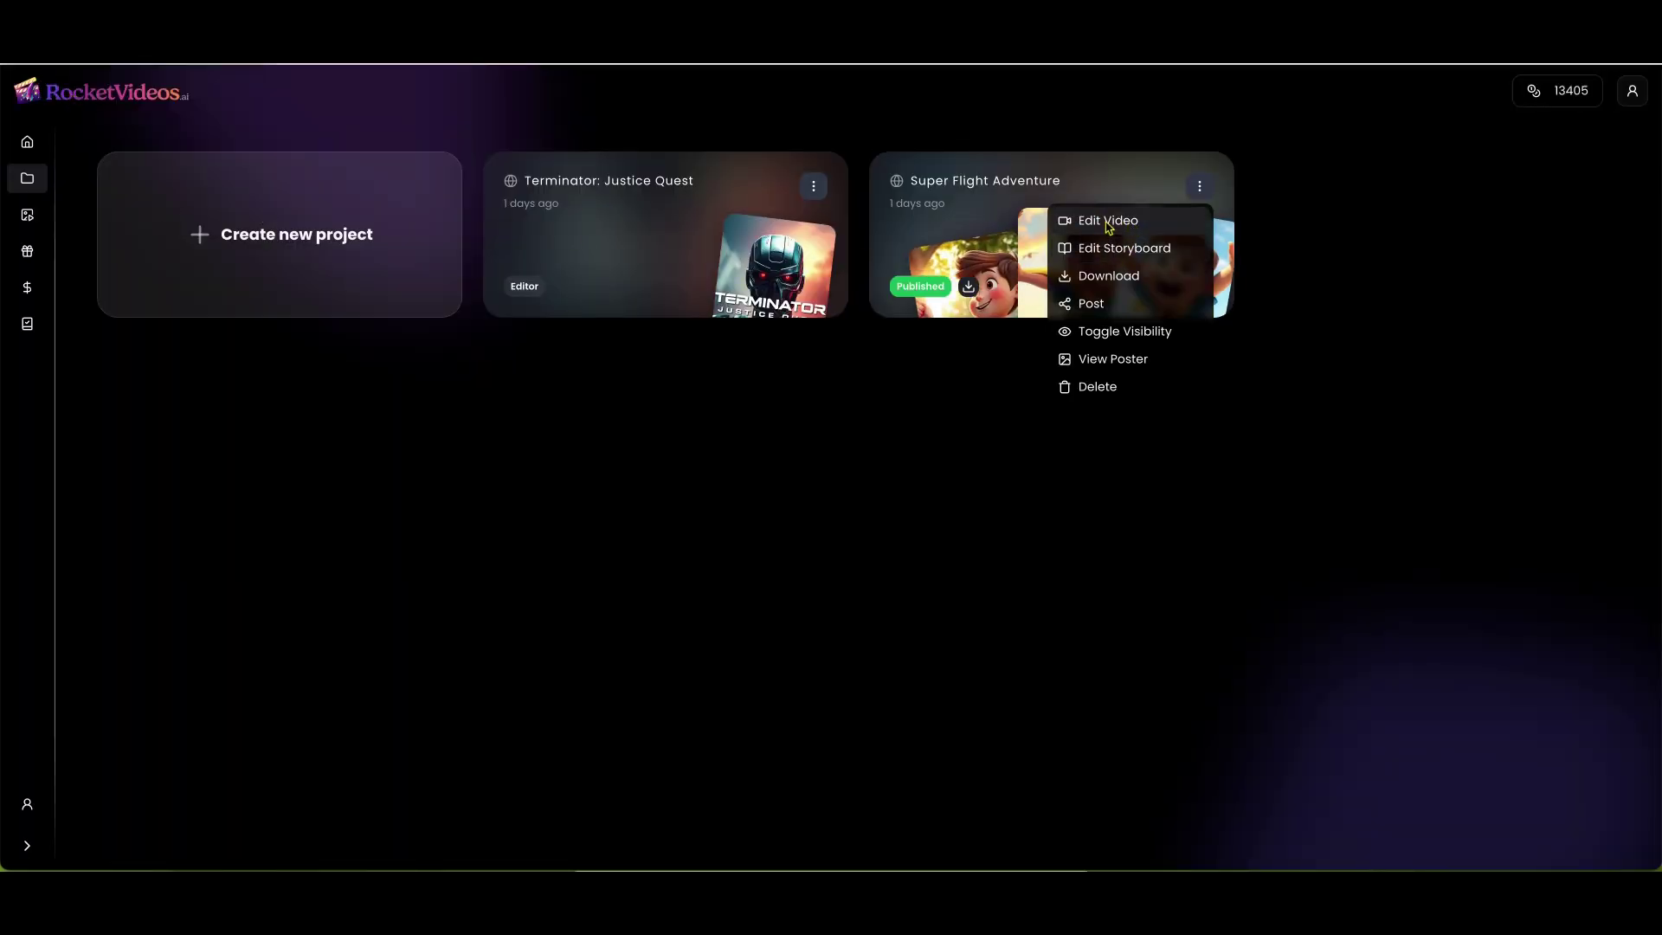
pyautogui.click(1108, 221)
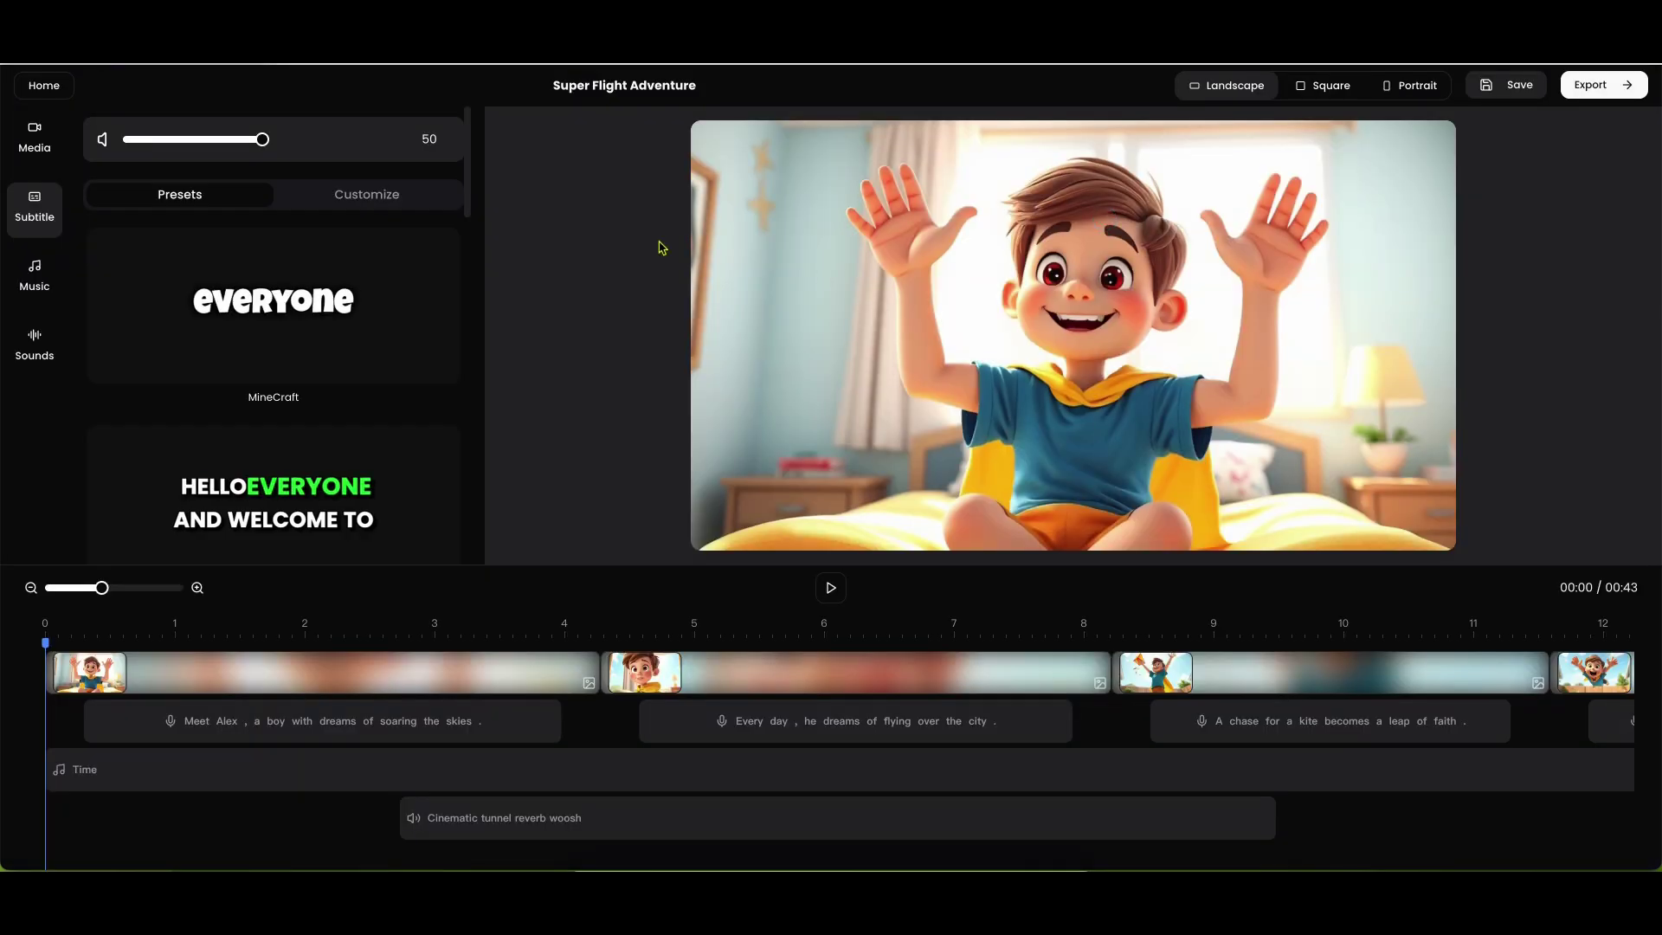
pyautogui.click(34, 143)
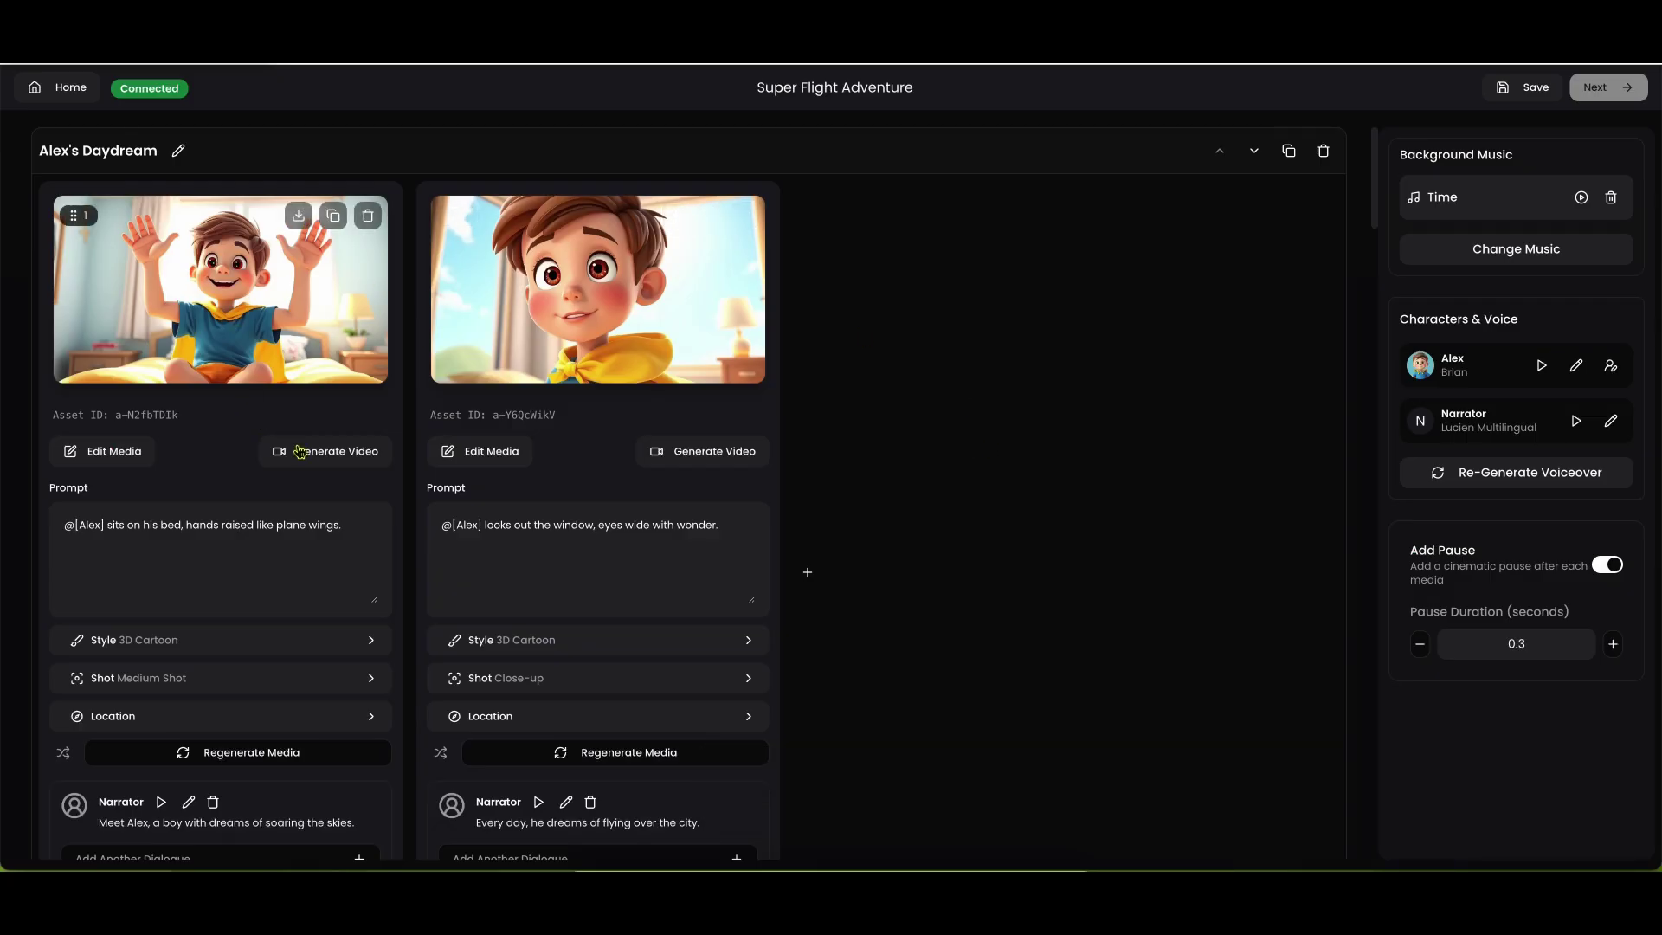
# Step: Generate videos for both images in the Alex's Daydream scene
pyautogui.scroll(-8, 191, 618)
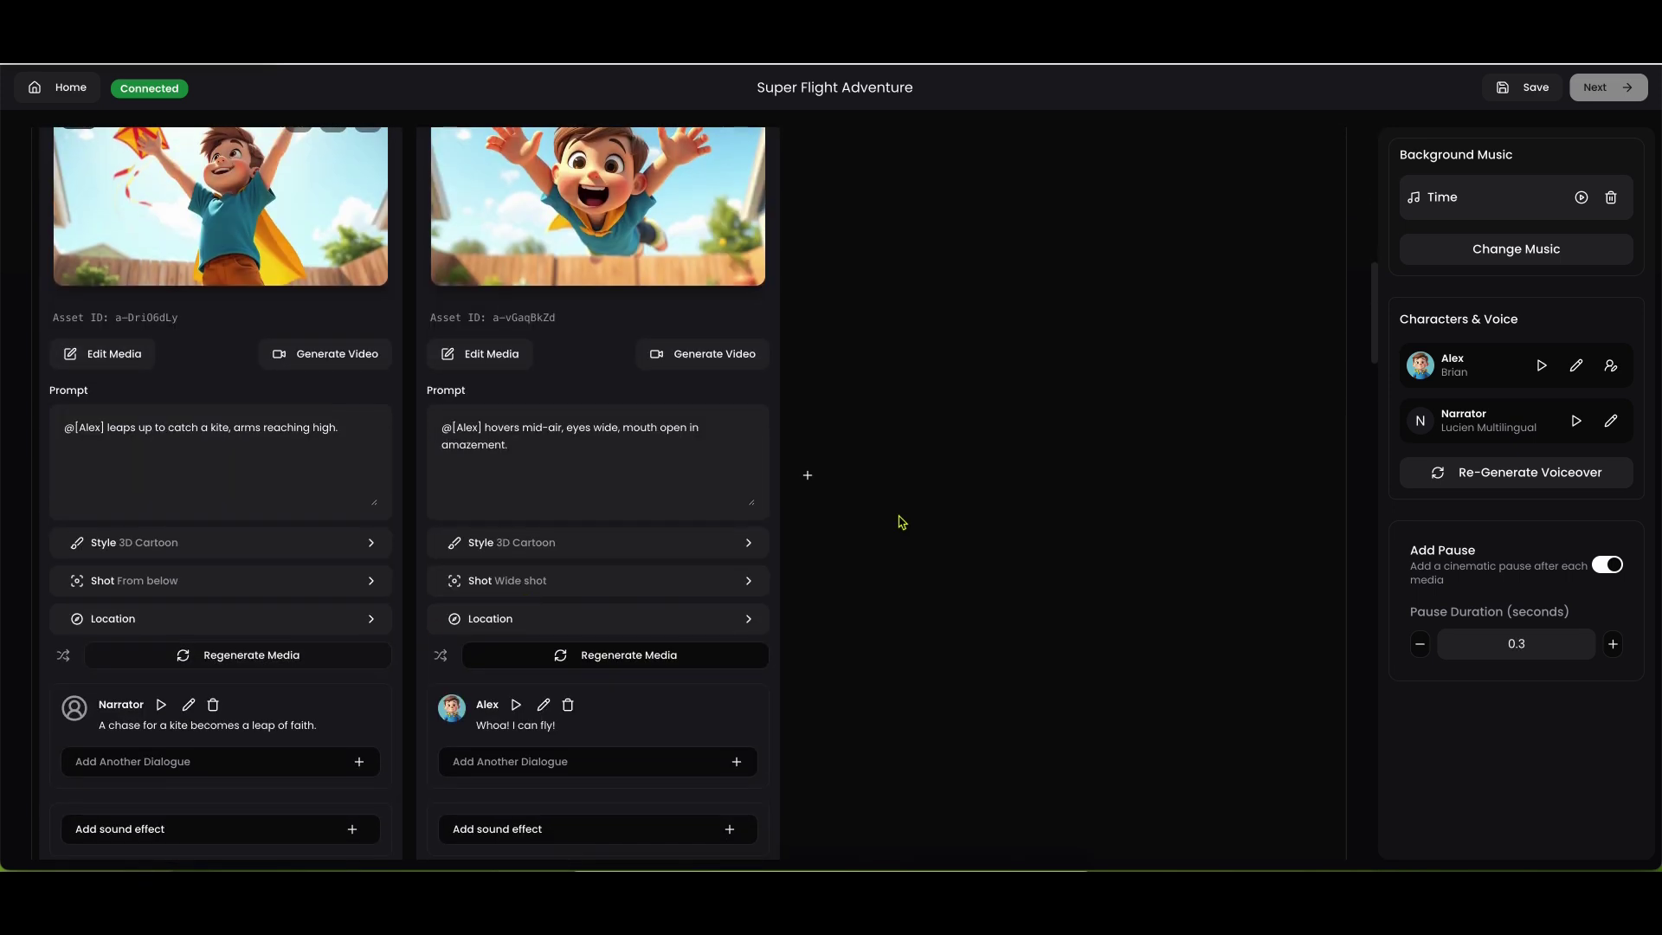
pyautogui.scroll(10, 897, 519)
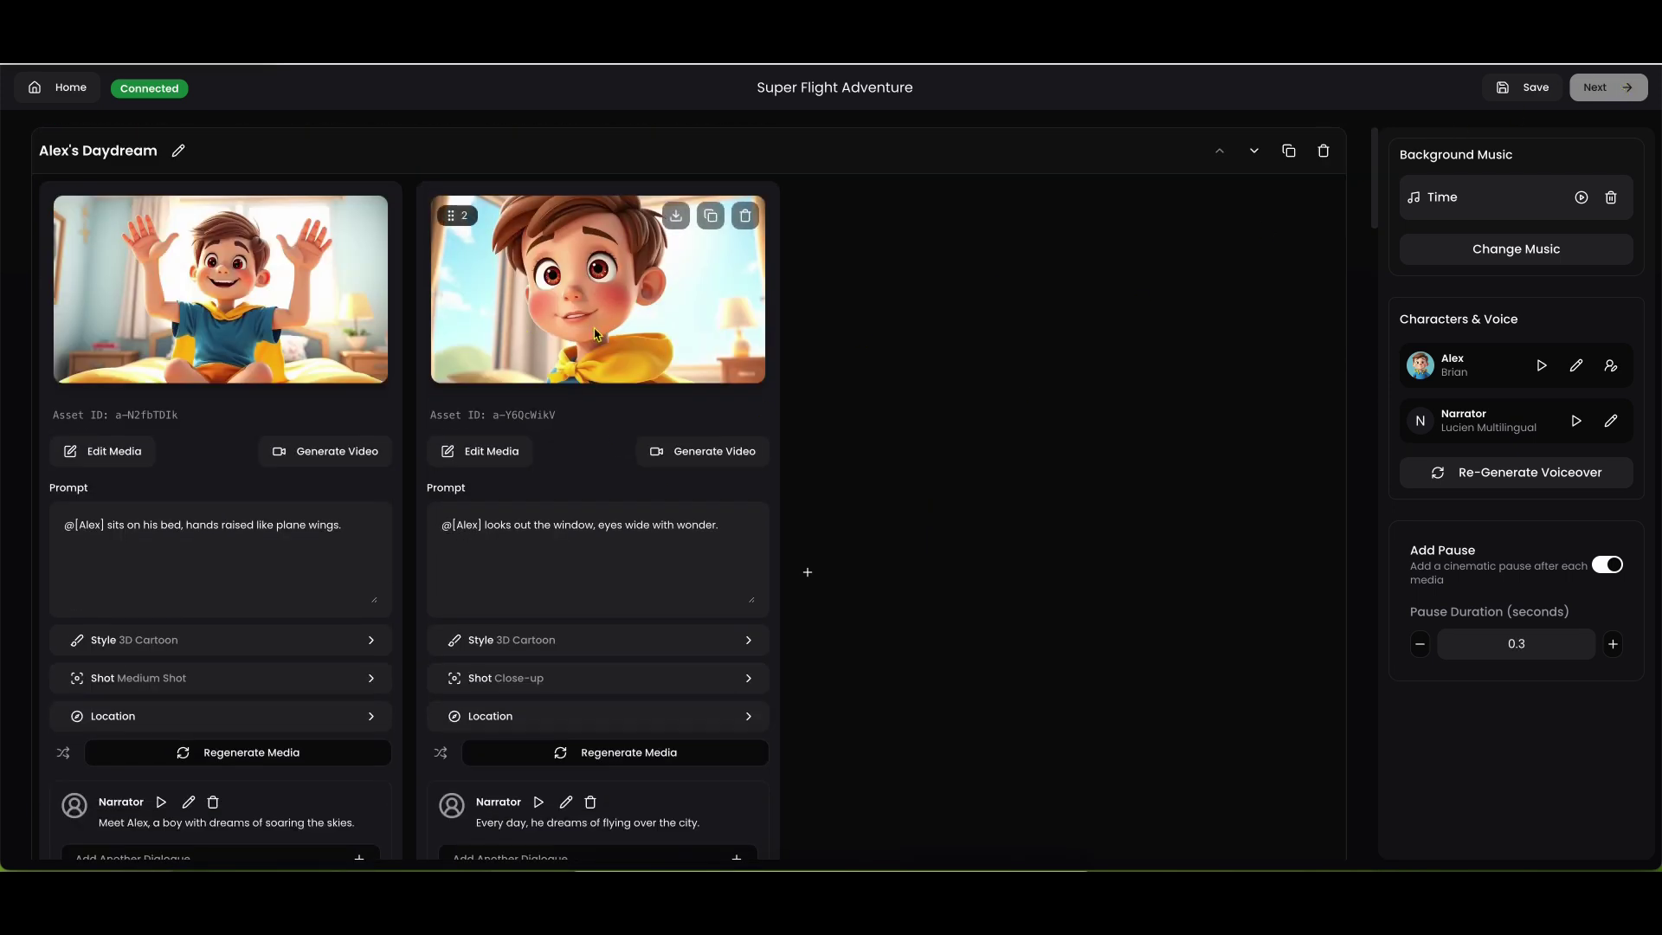
pyautogui.click(329, 451)
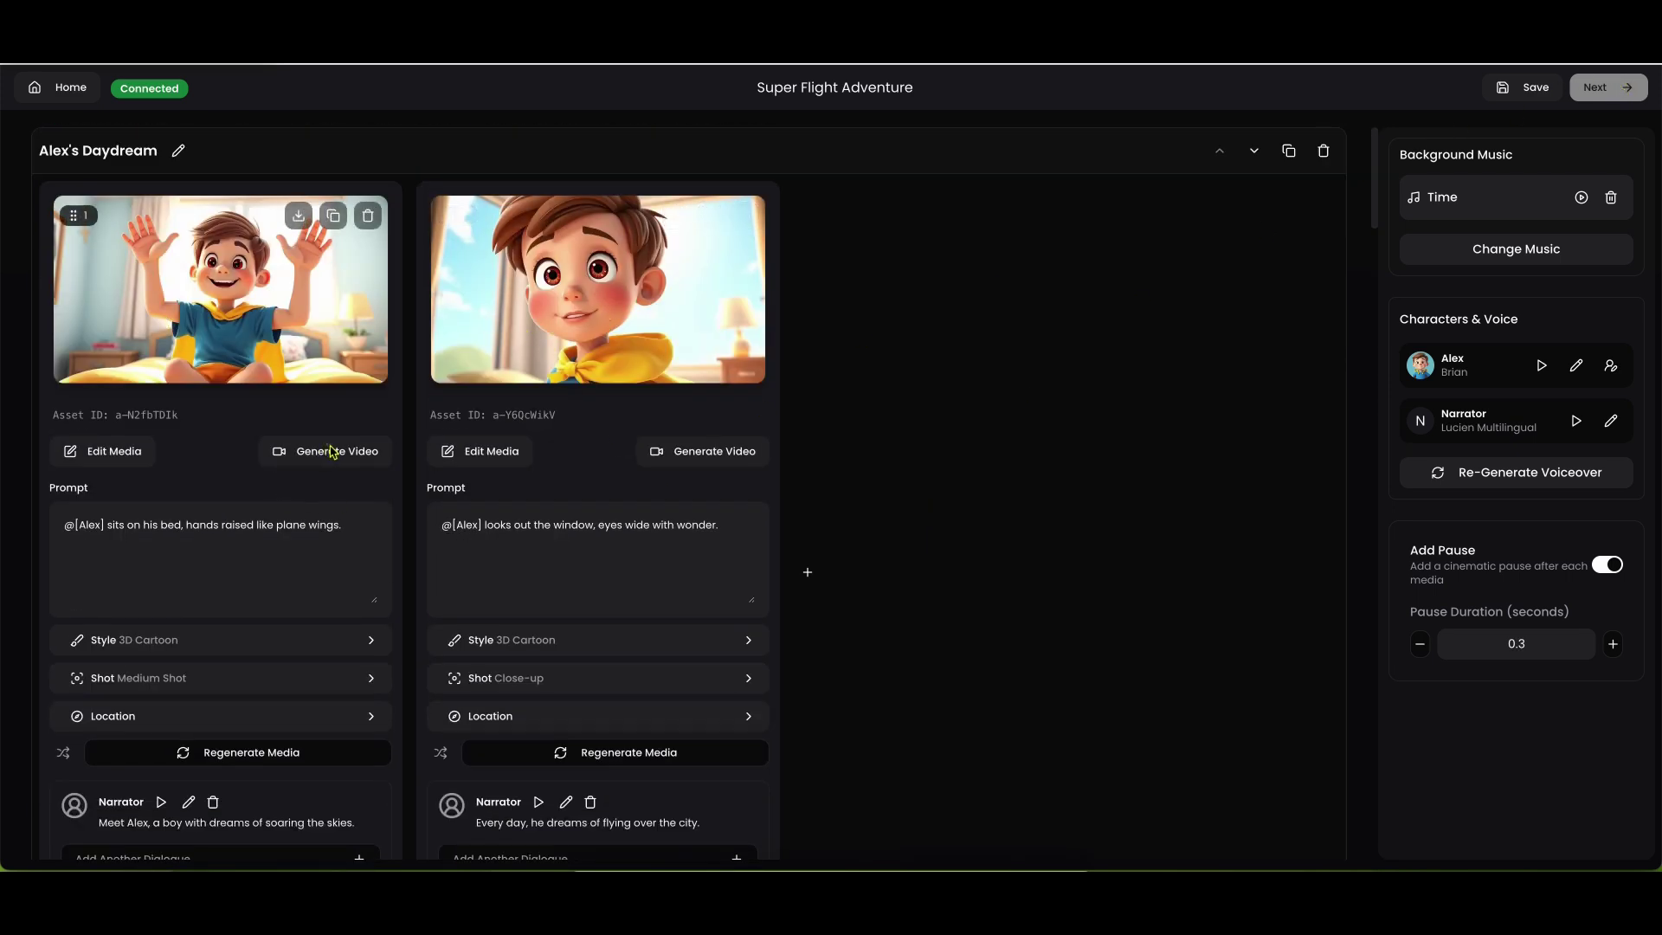
pyautogui.click(704, 452)
# Step: Generate videos for both images in the Discovery of Flight scene
pyautogui.scroll(-10, 545, 628)
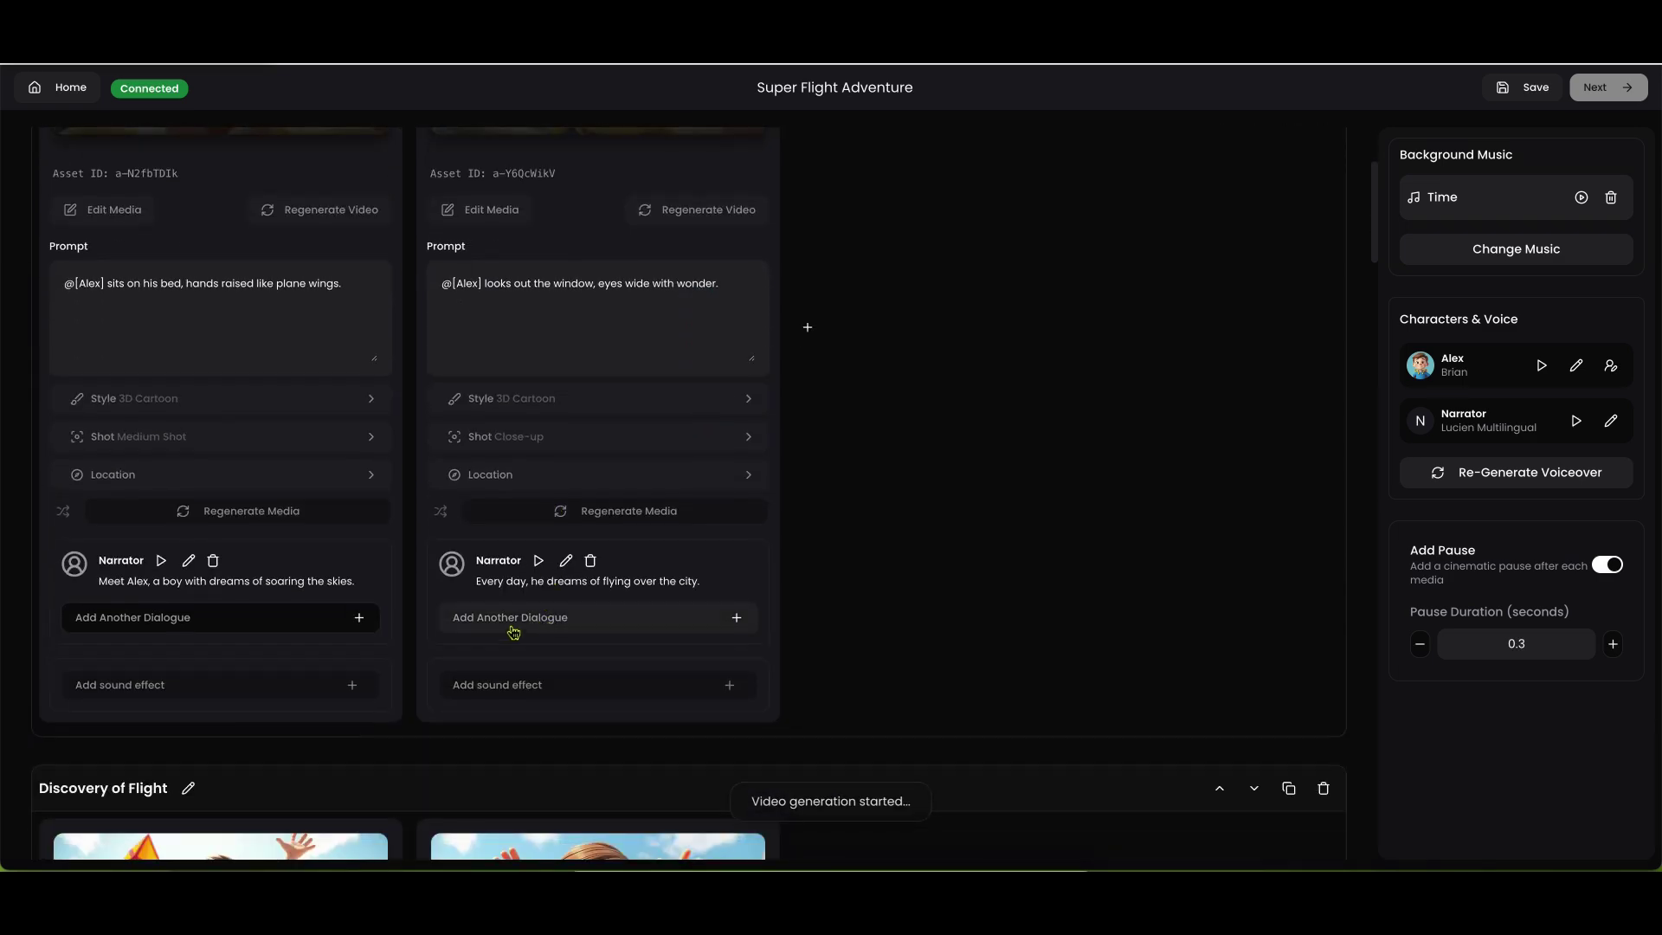
pyautogui.click(355, 498)
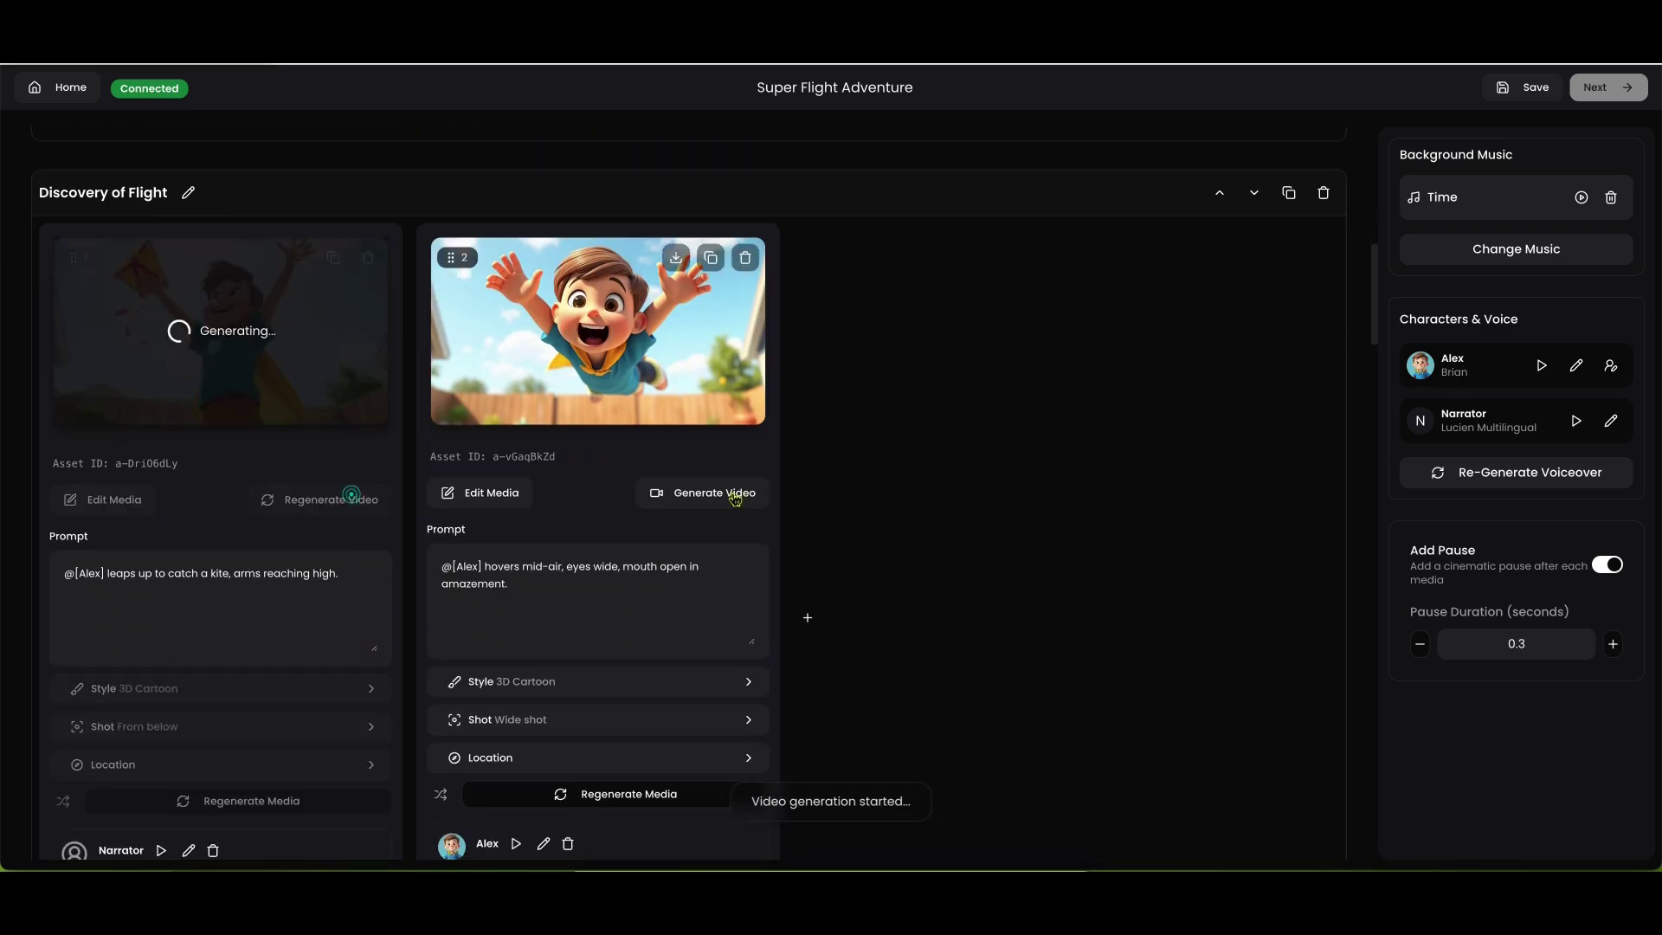
pyautogui.click(709, 492)
# Step: Generate videos for both images in the Joyful Flight scene
pyautogui.scroll(-5, 408, 586)
pyautogui.scroll(-5, 409, 587)
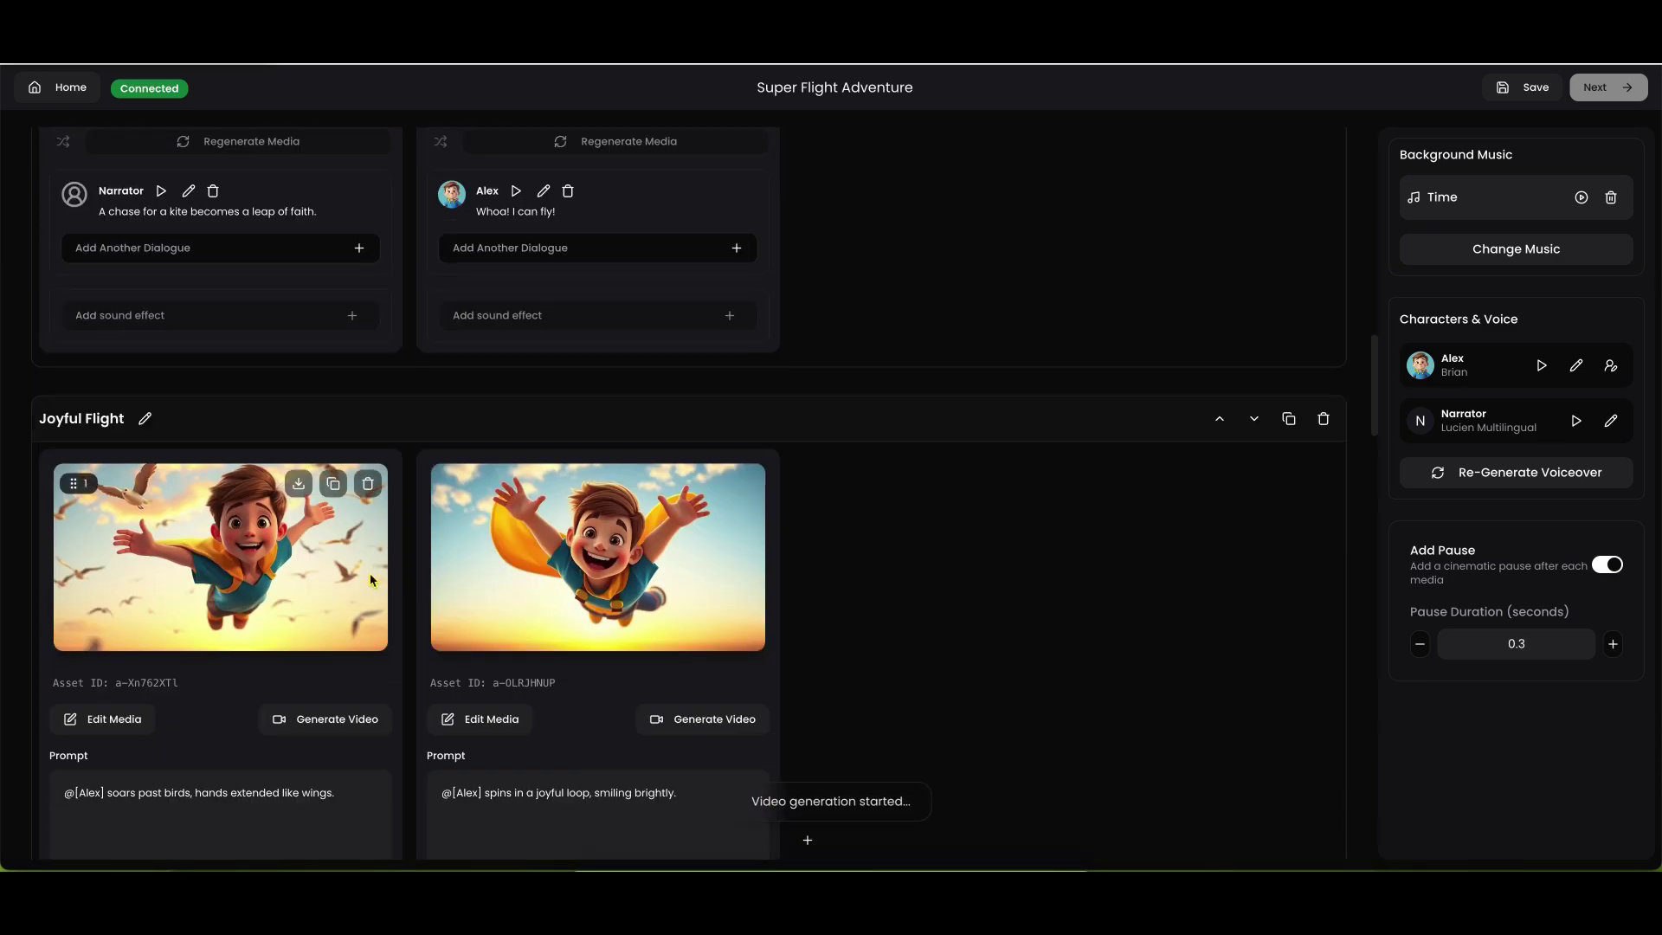
pyautogui.click(361, 476)
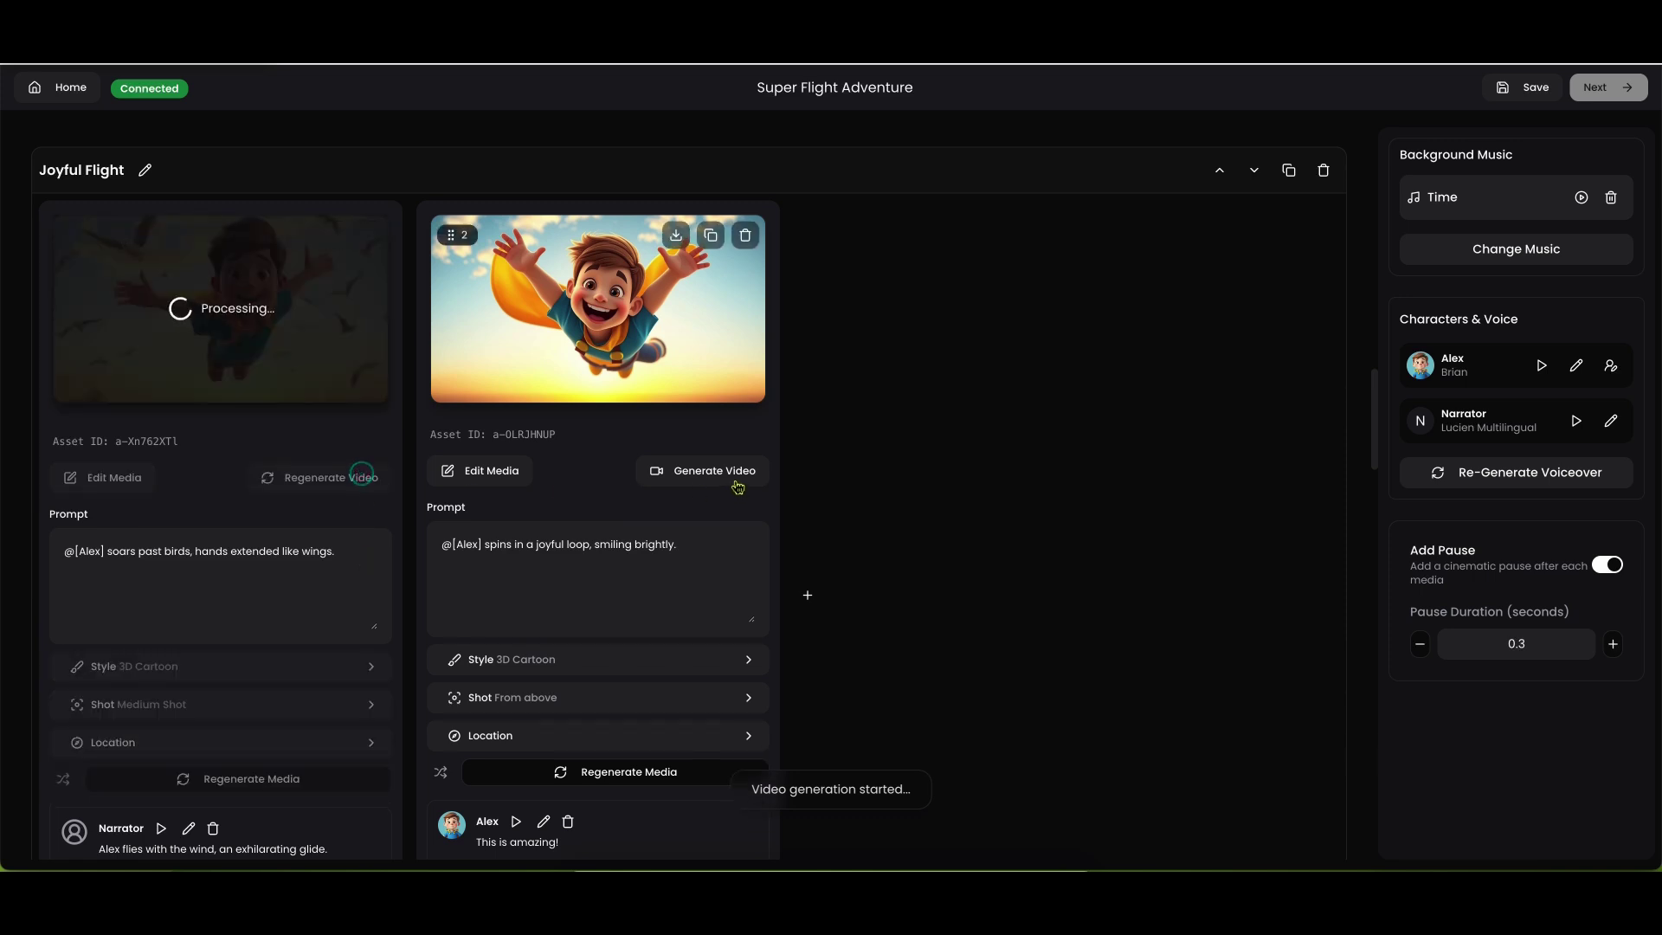
pyautogui.click(731, 474)
# Step: Generate videos for both images in the Heroic Swoop scene
pyautogui.scroll(-1, 614, 554)
pyautogui.scroll(-6, 616, 553)
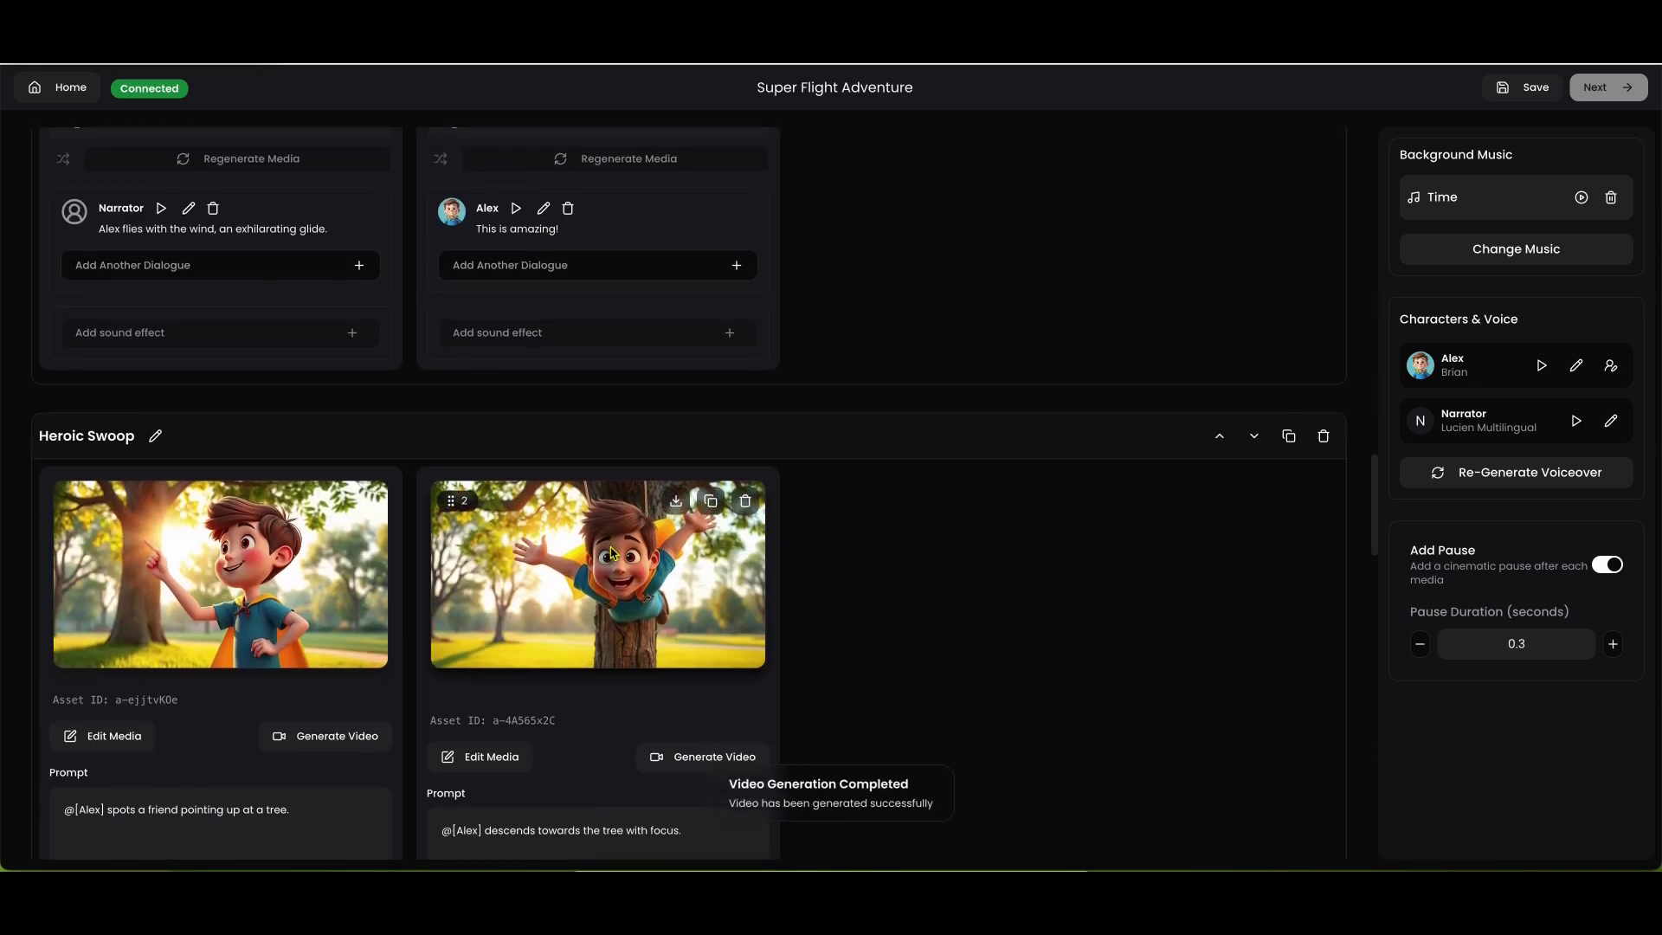
pyautogui.scroll(-1, 610, 551)
pyautogui.scroll(-3, 599, 536)
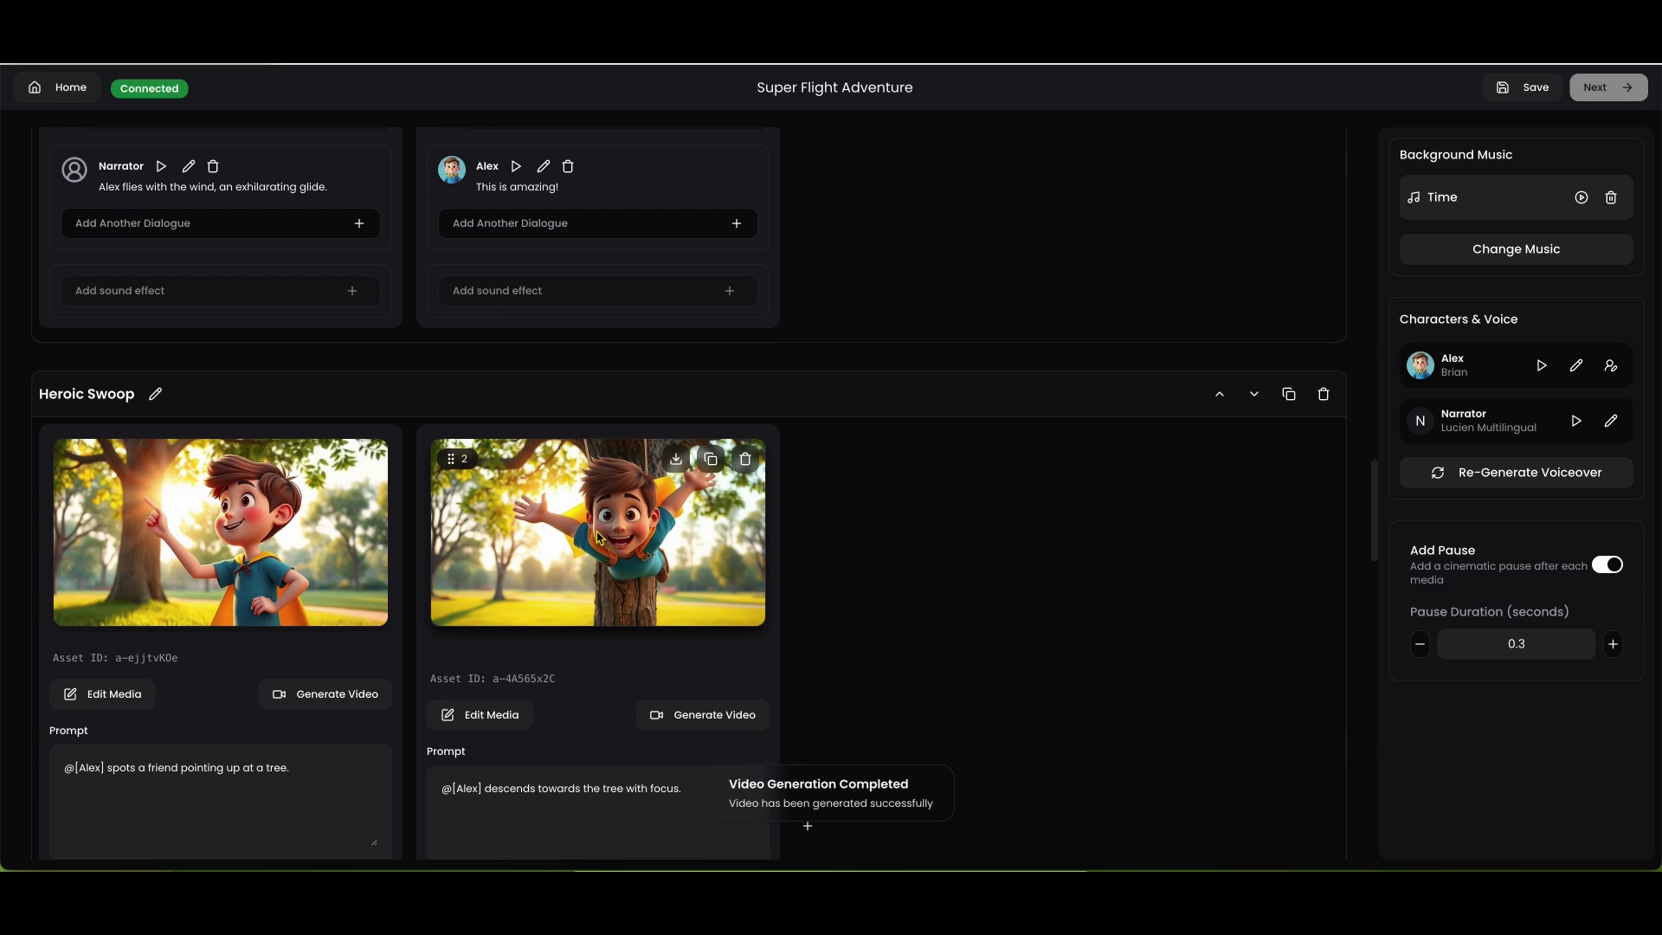
pyautogui.scroll(-3, 570, 534)
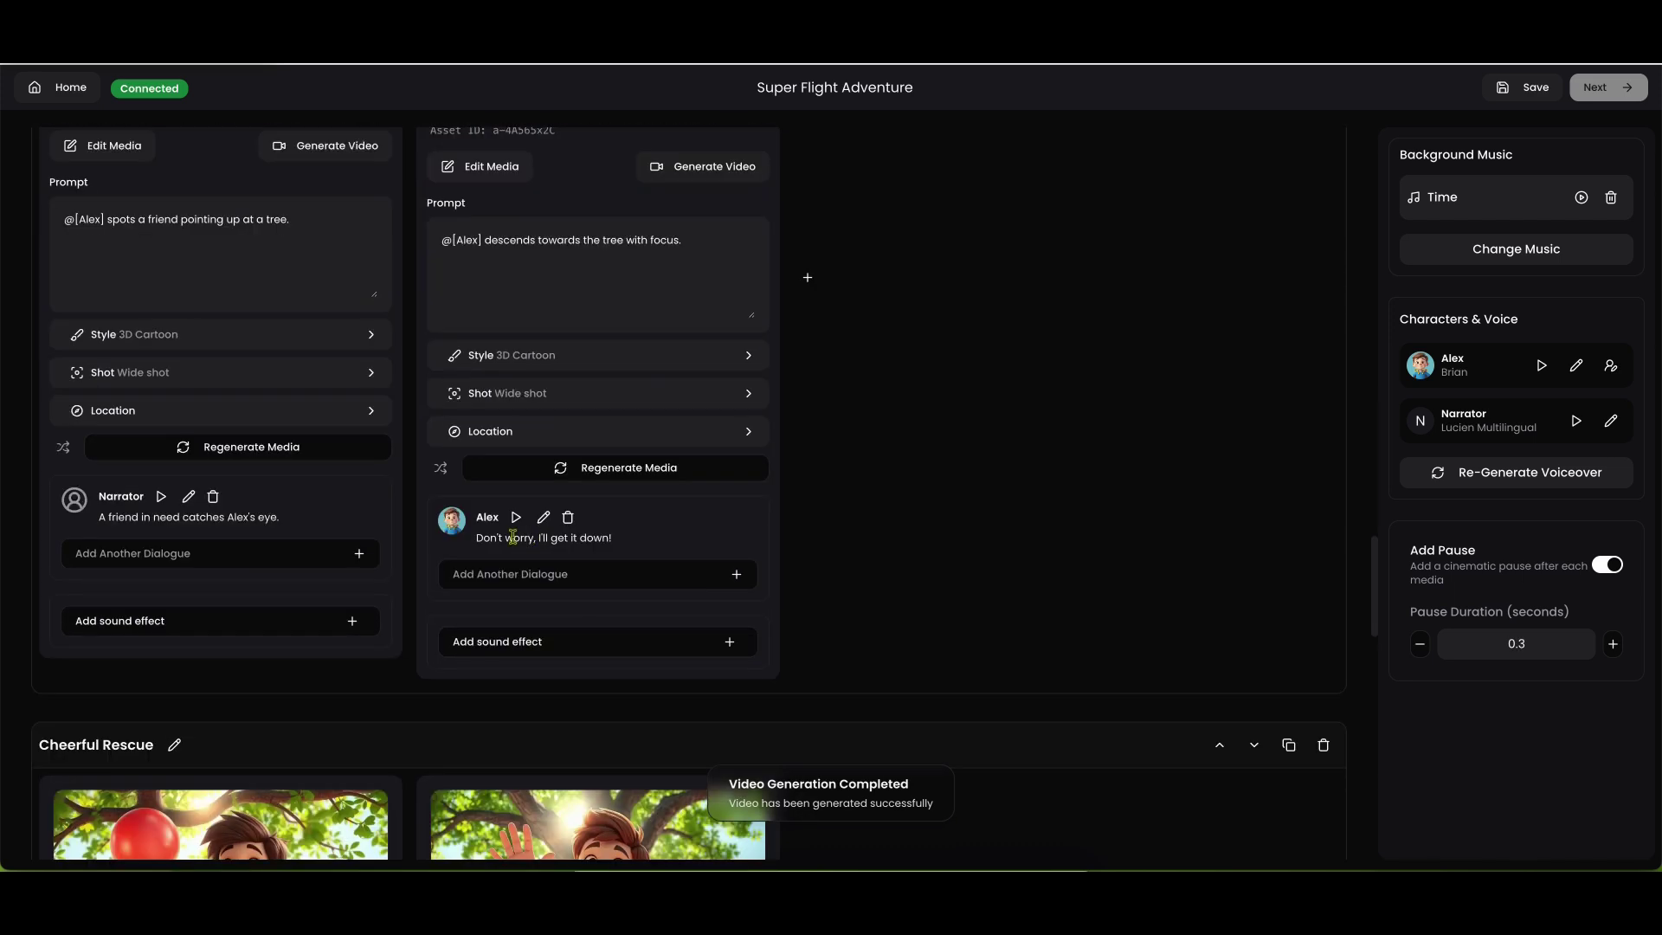
pyautogui.scroll(1, 346, 527)
pyautogui.scroll(1, 311, 493)
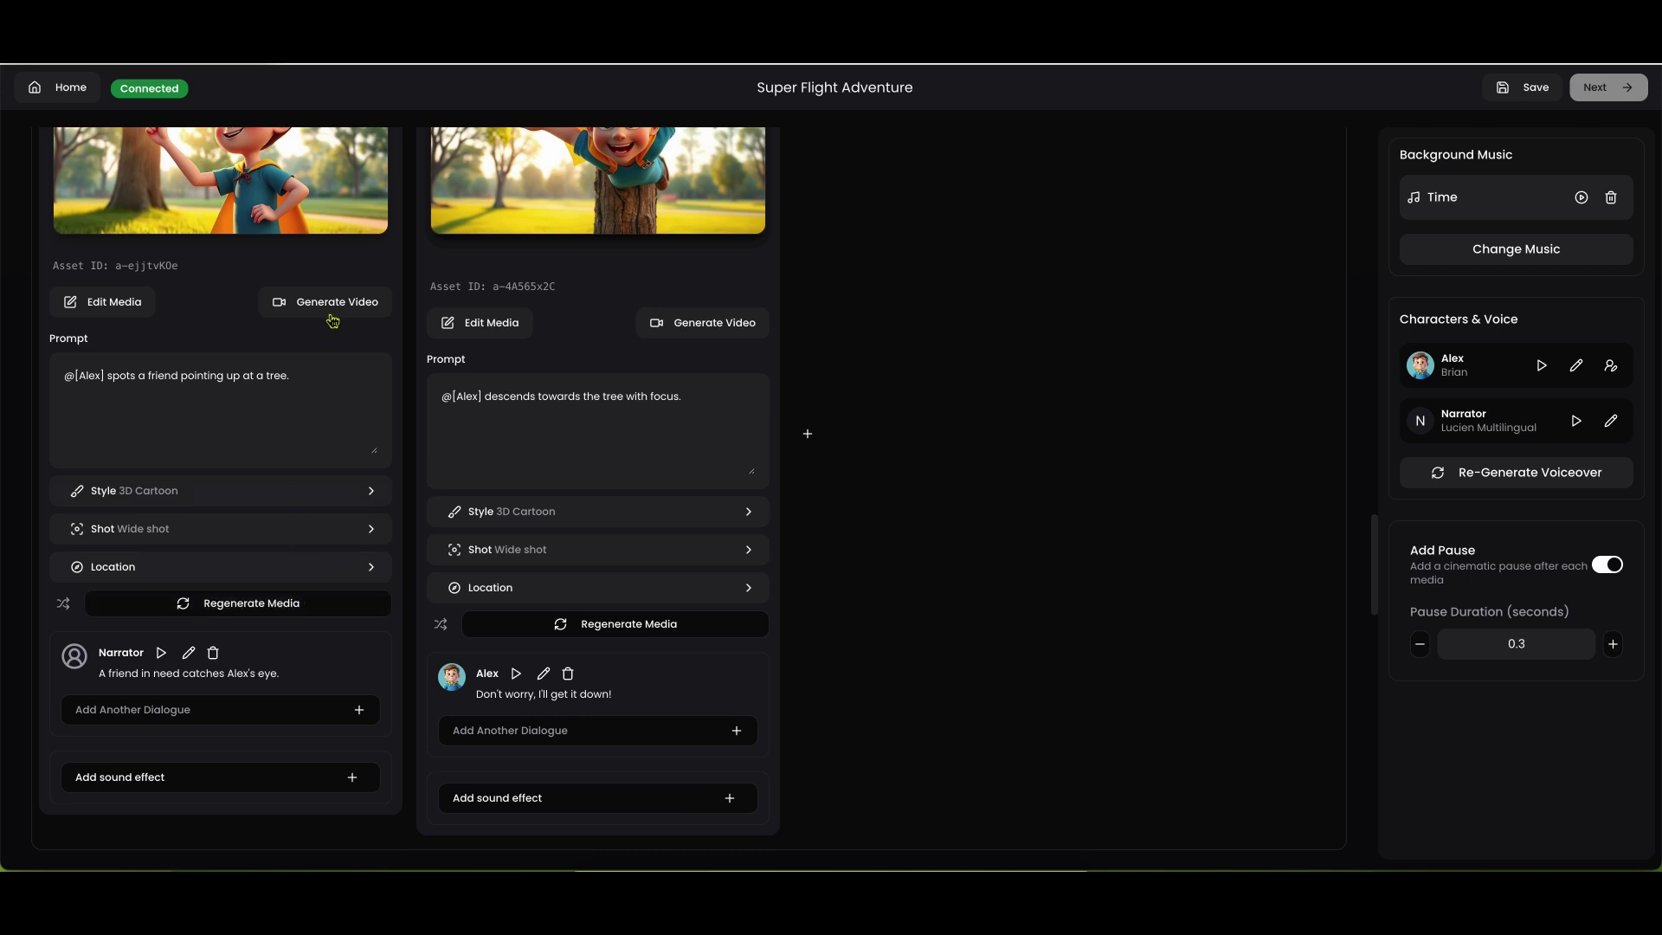
pyautogui.click(352, 310)
pyautogui.click(720, 322)
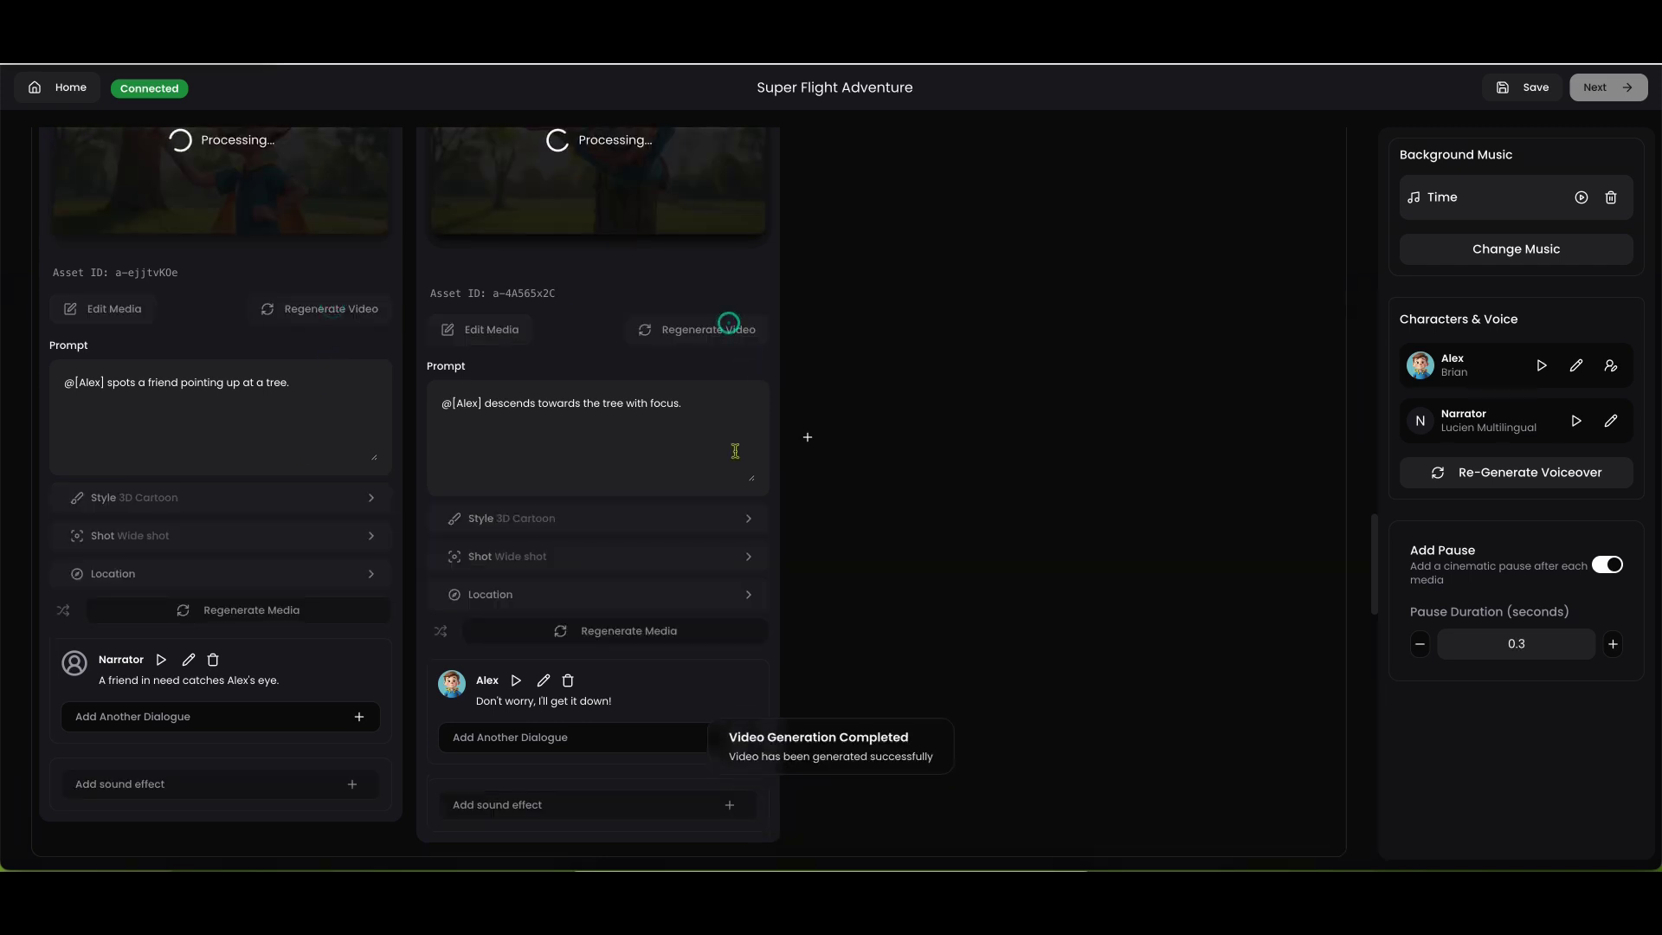
# Step: Generate videos for both images in the Cheerful Rescue scene
pyautogui.scroll(-7, 721, 506)
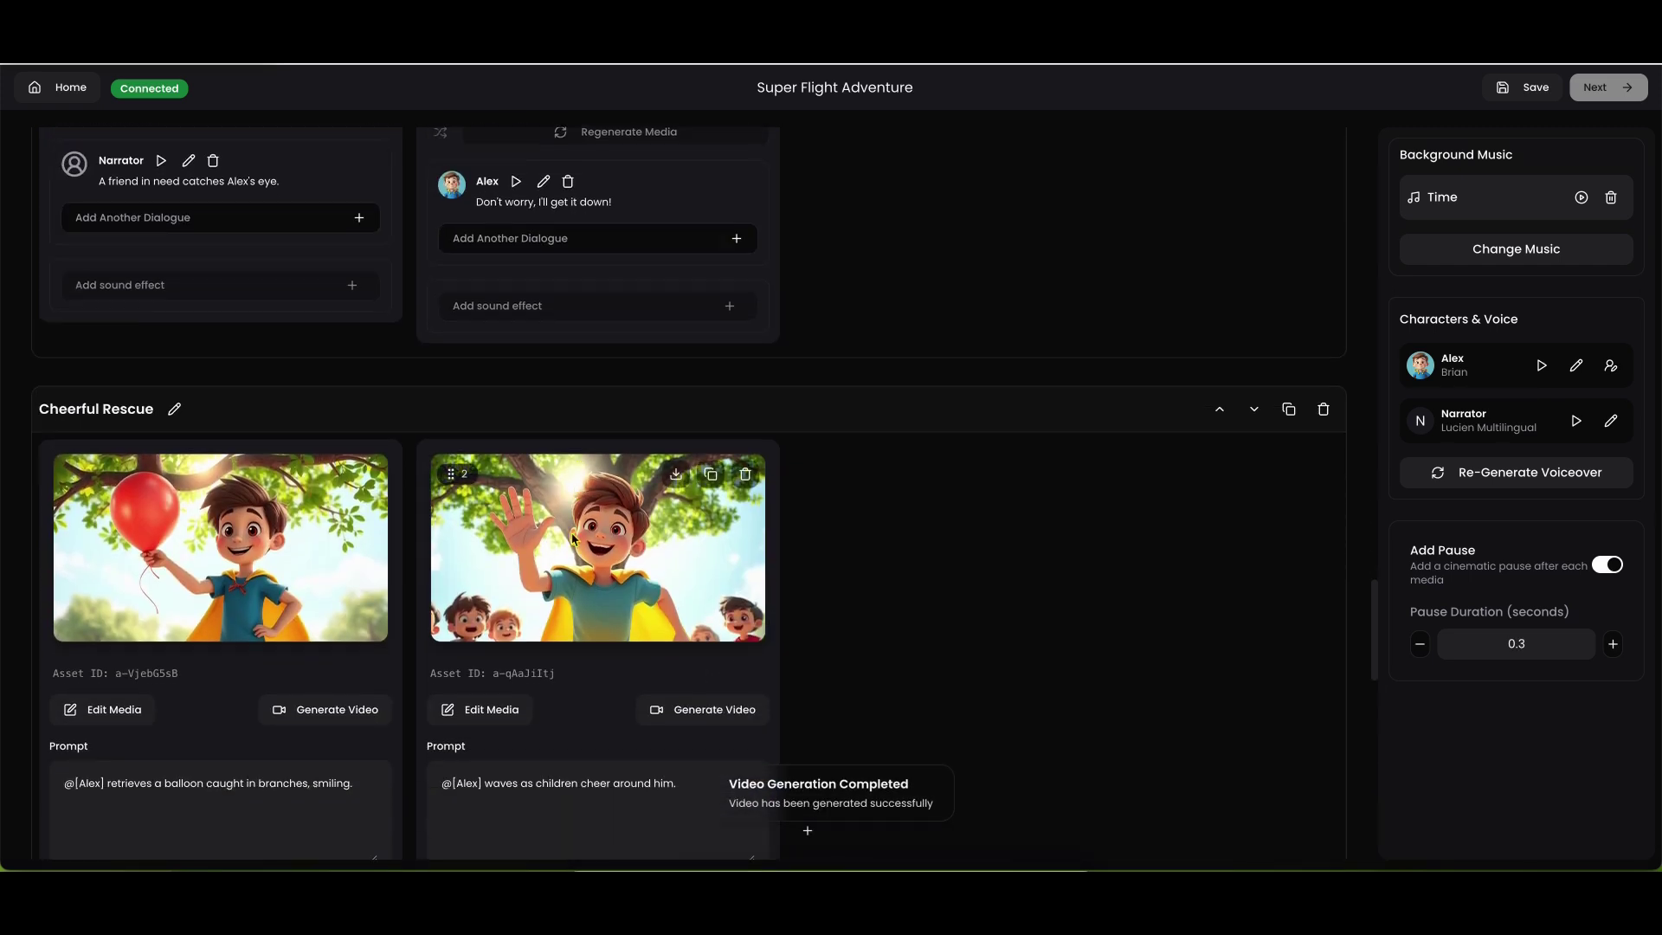
pyautogui.scroll(-1, 467, 540)
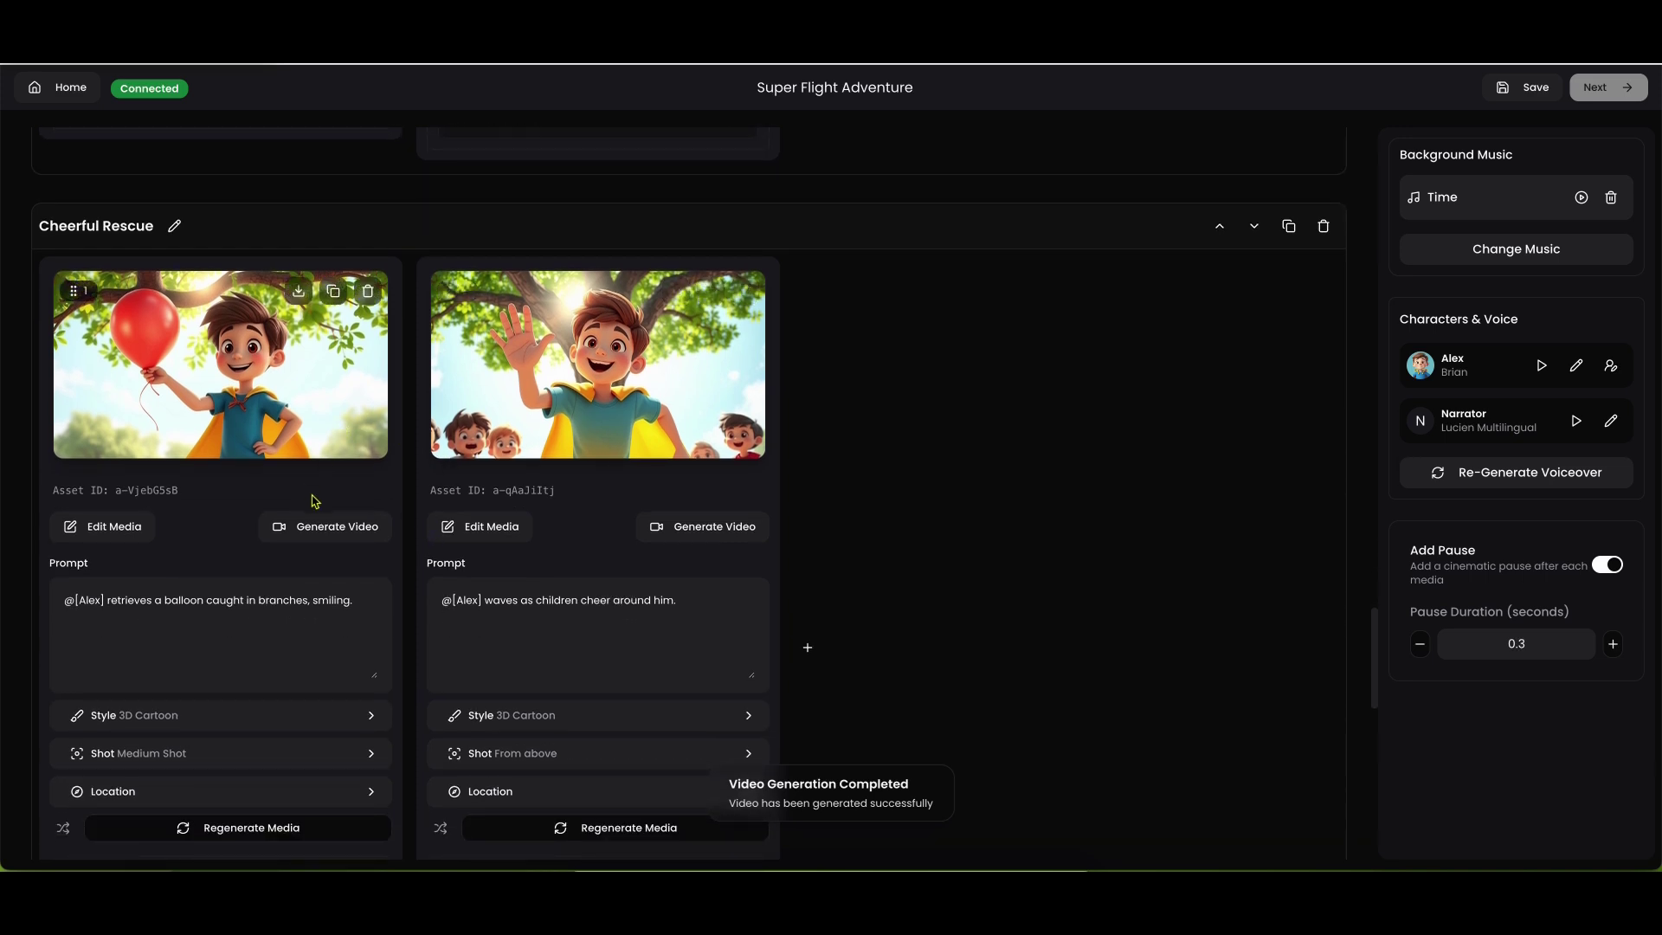
pyautogui.click(331, 528)
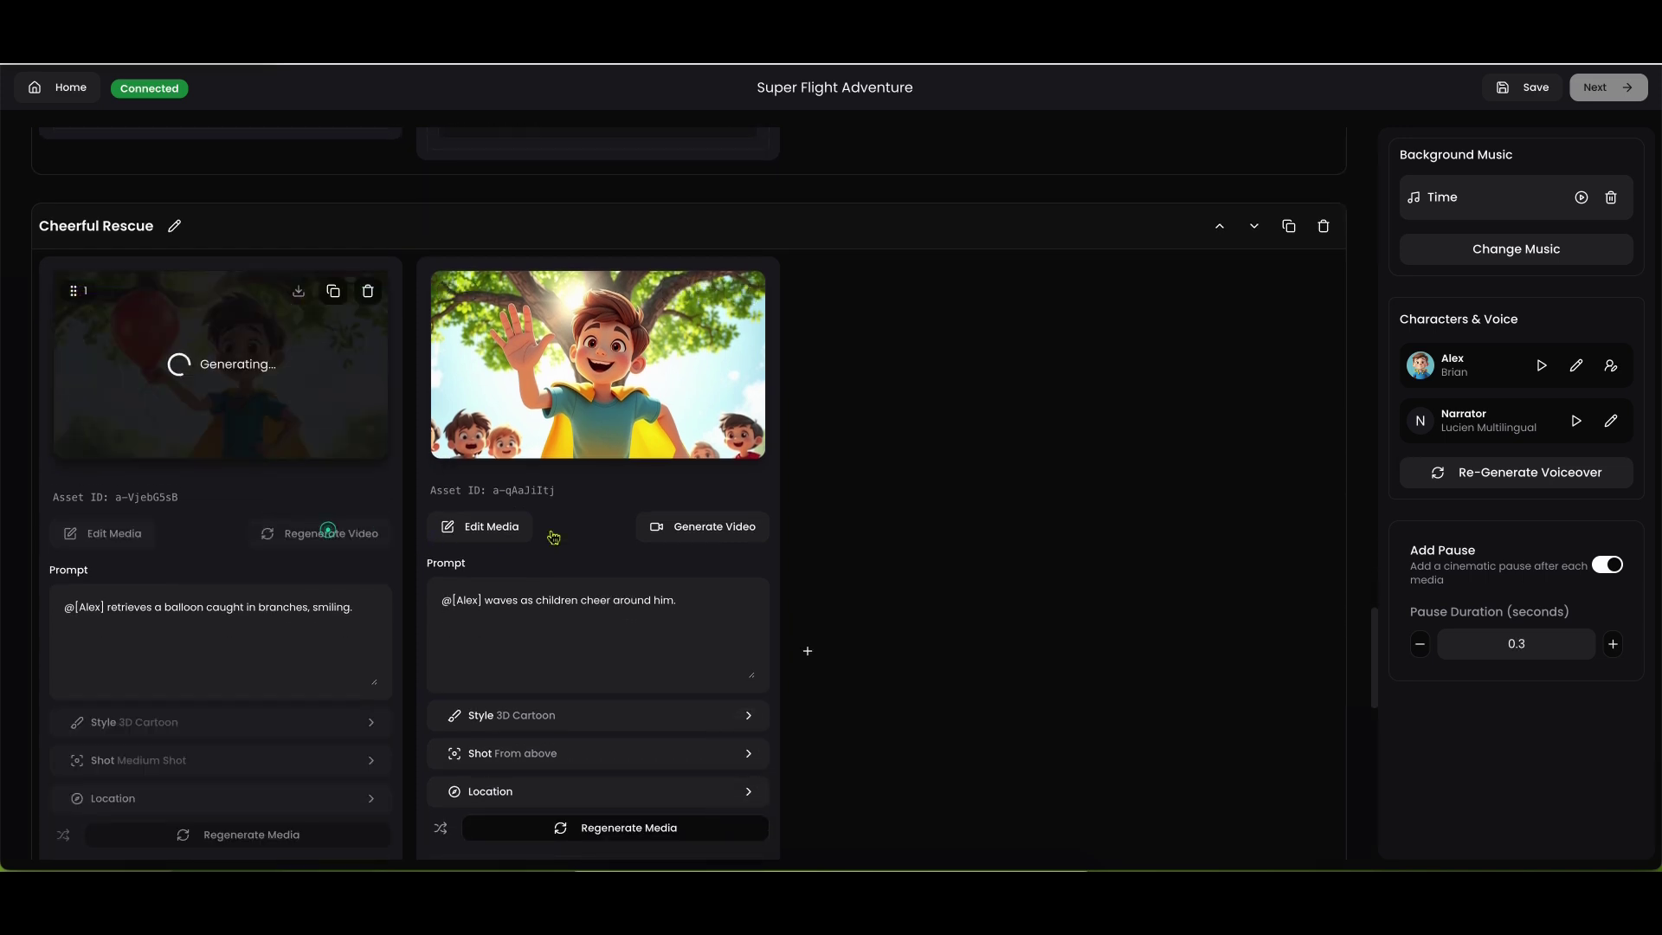
pyautogui.click(696, 532)
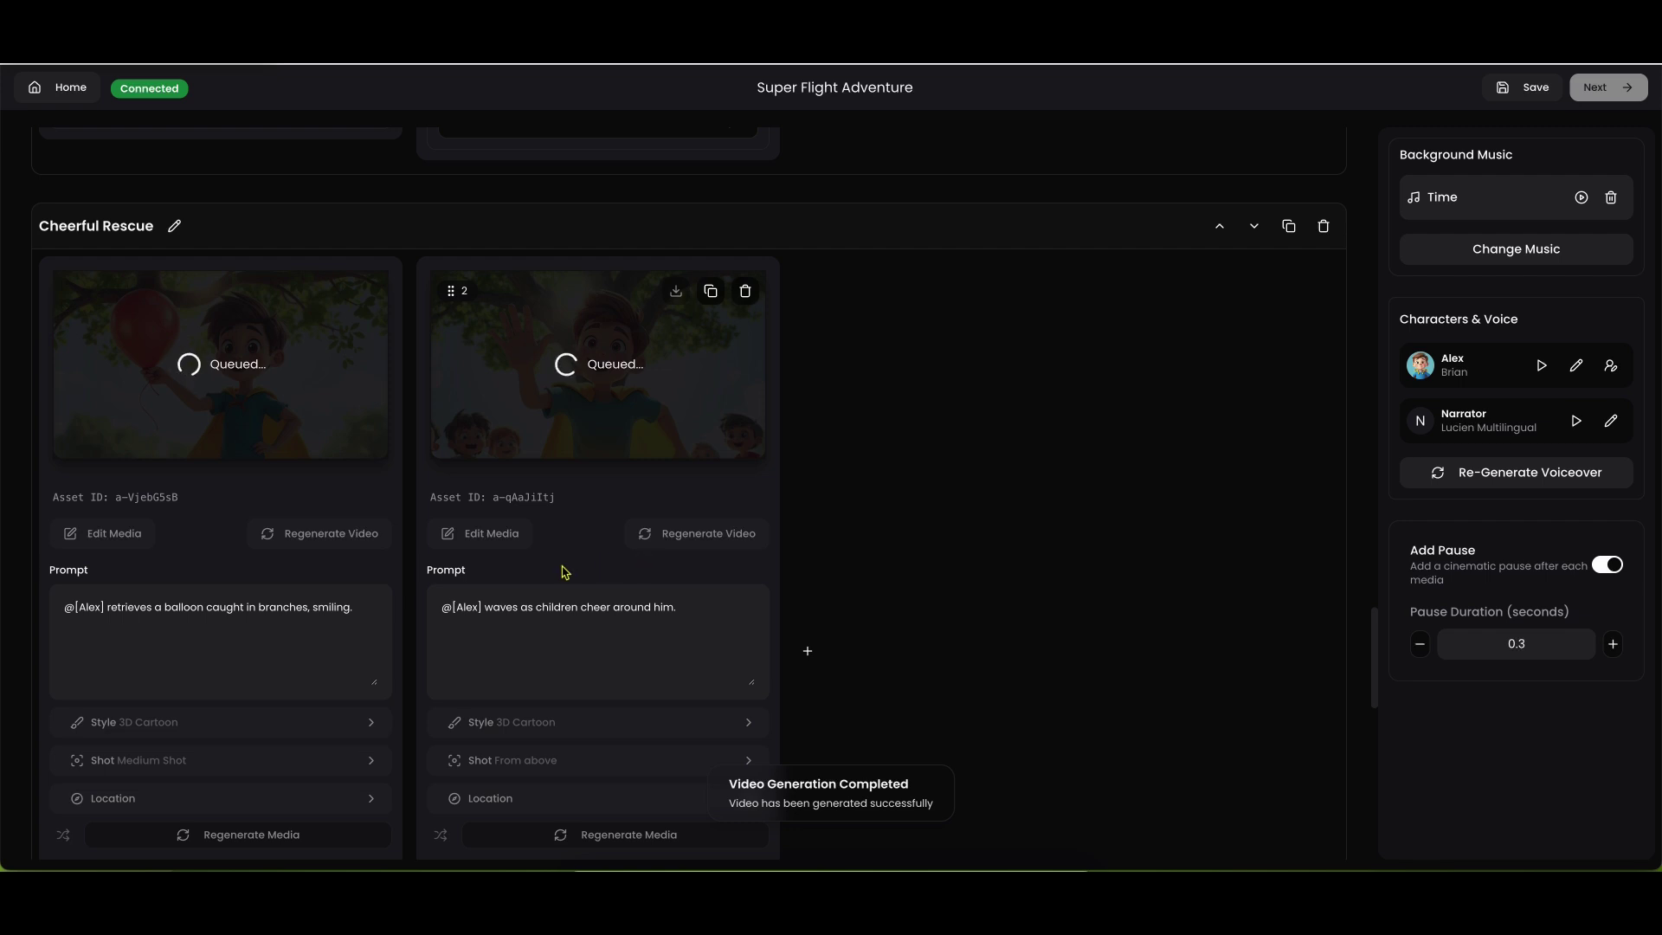
# Step: Generate videos for both images in the A New Adventure Awaits scene
pyautogui.scroll(-5, 554, 576)
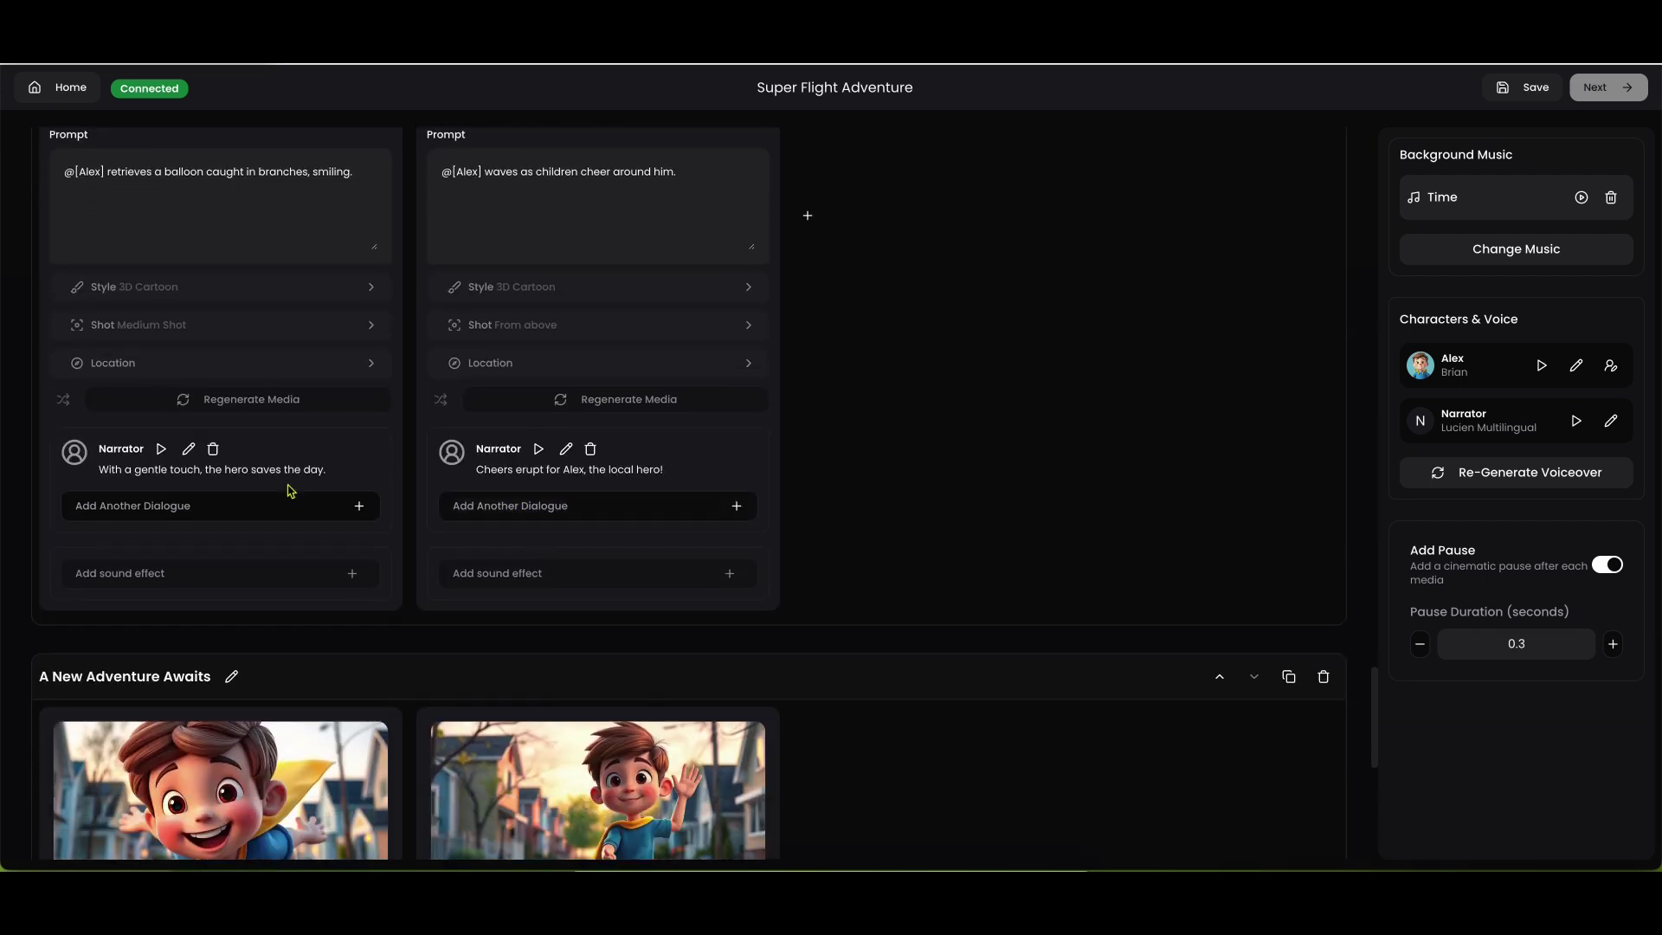
pyautogui.scroll(-1, 347, 663)
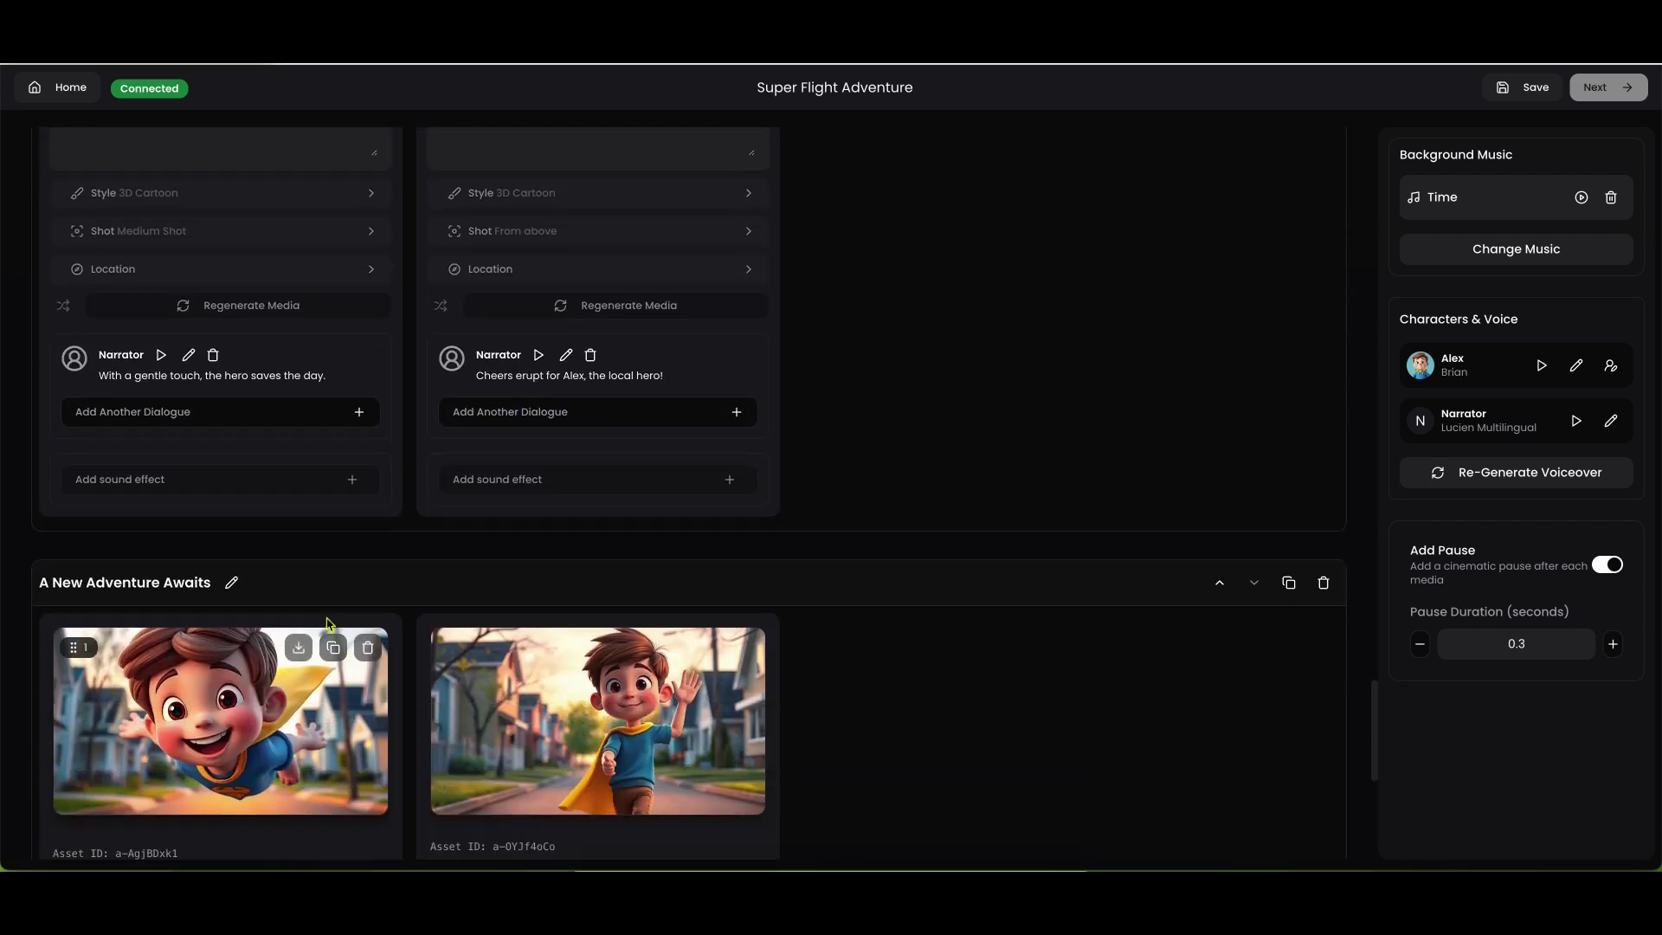
pyautogui.scroll(-2, 353, 619)
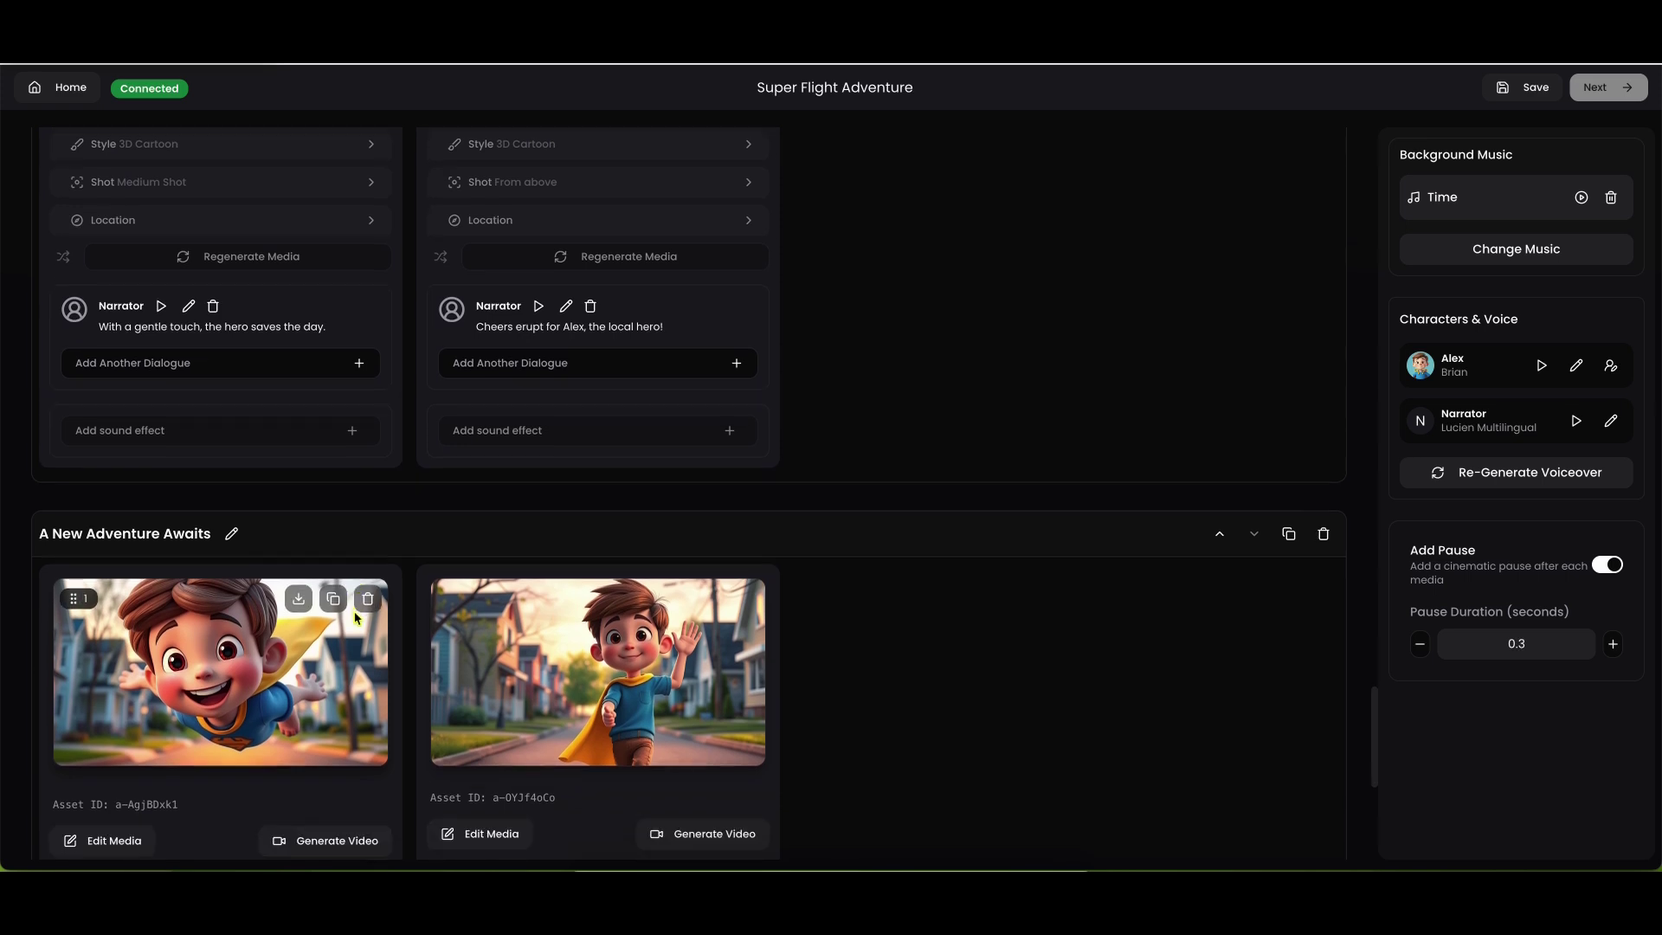
pyautogui.scroll(-1, 355, 618)
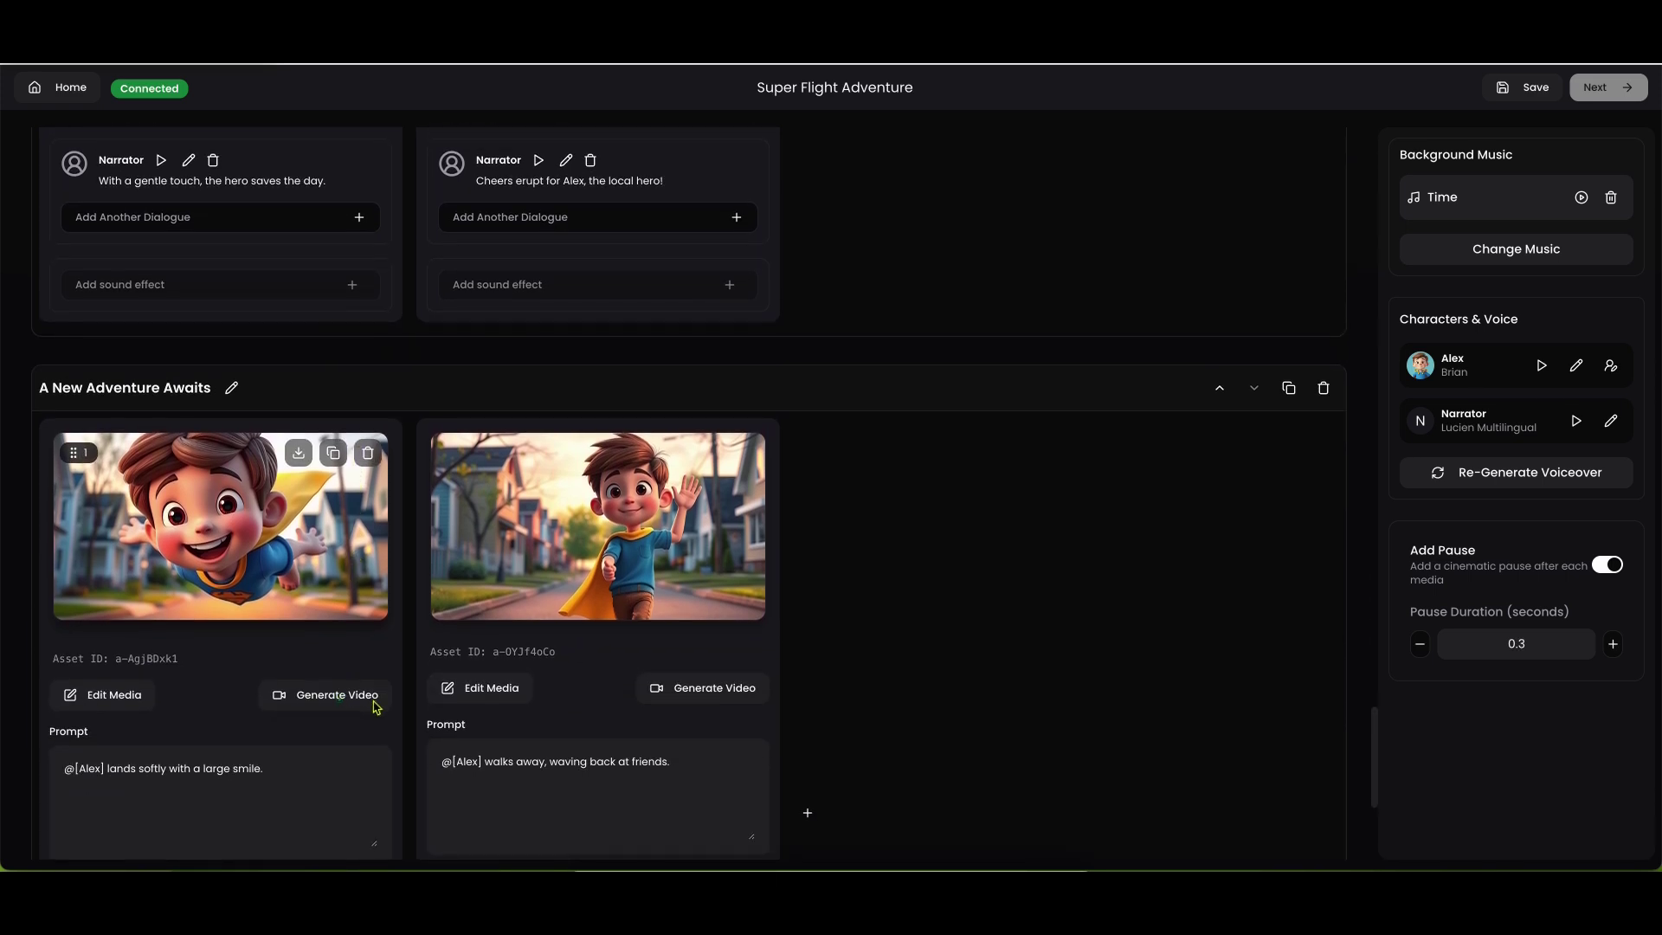
pyautogui.click(339, 701)
pyautogui.click(693, 696)
# Step: Play both generated clips in Alex's Daydream and check the video generation progress of the remaining scenes
pyautogui.scroll(-4, 545, 684)
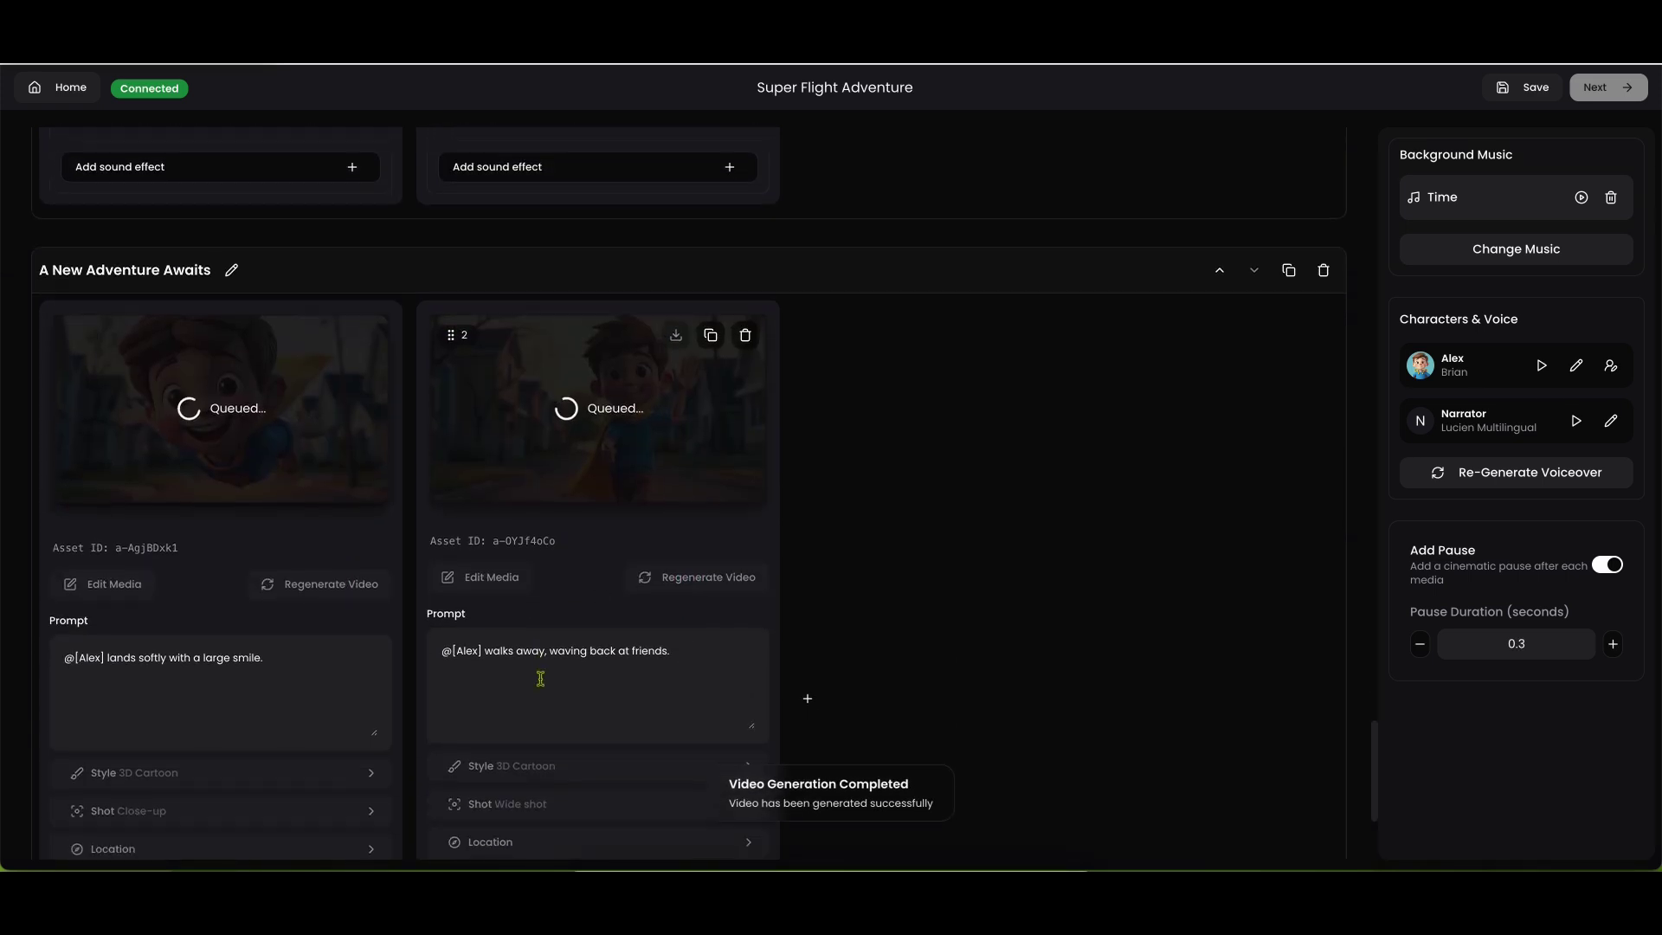
pyautogui.scroll(-1, 555, 679)
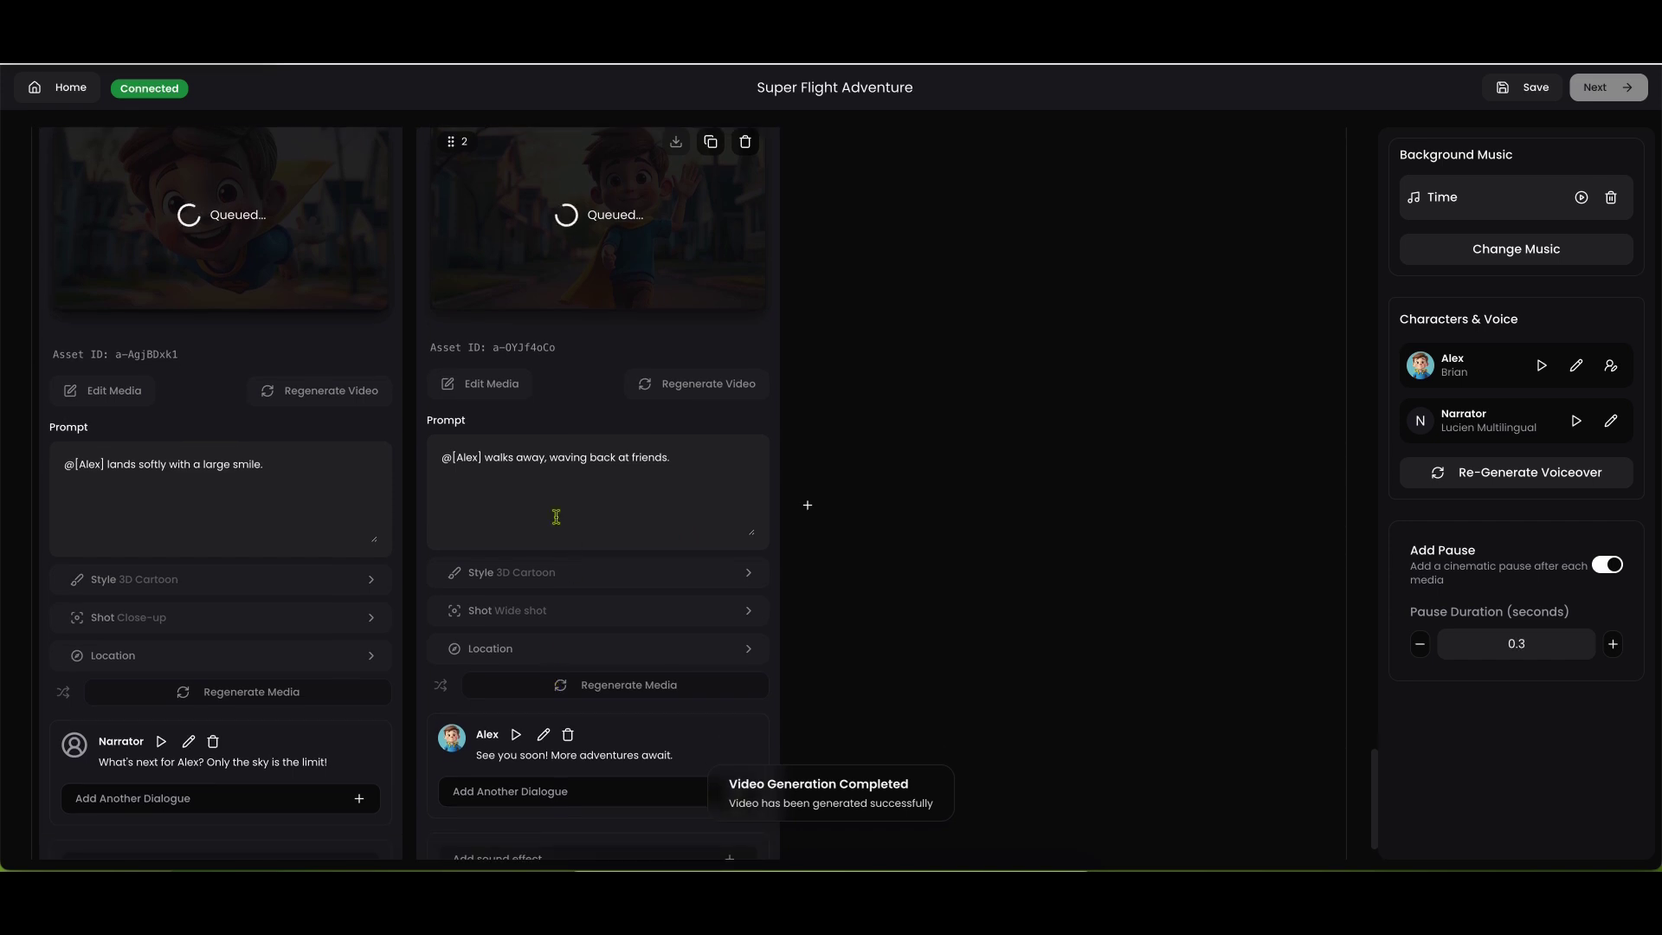
pyautogui.scroll(-1, 574, 550)
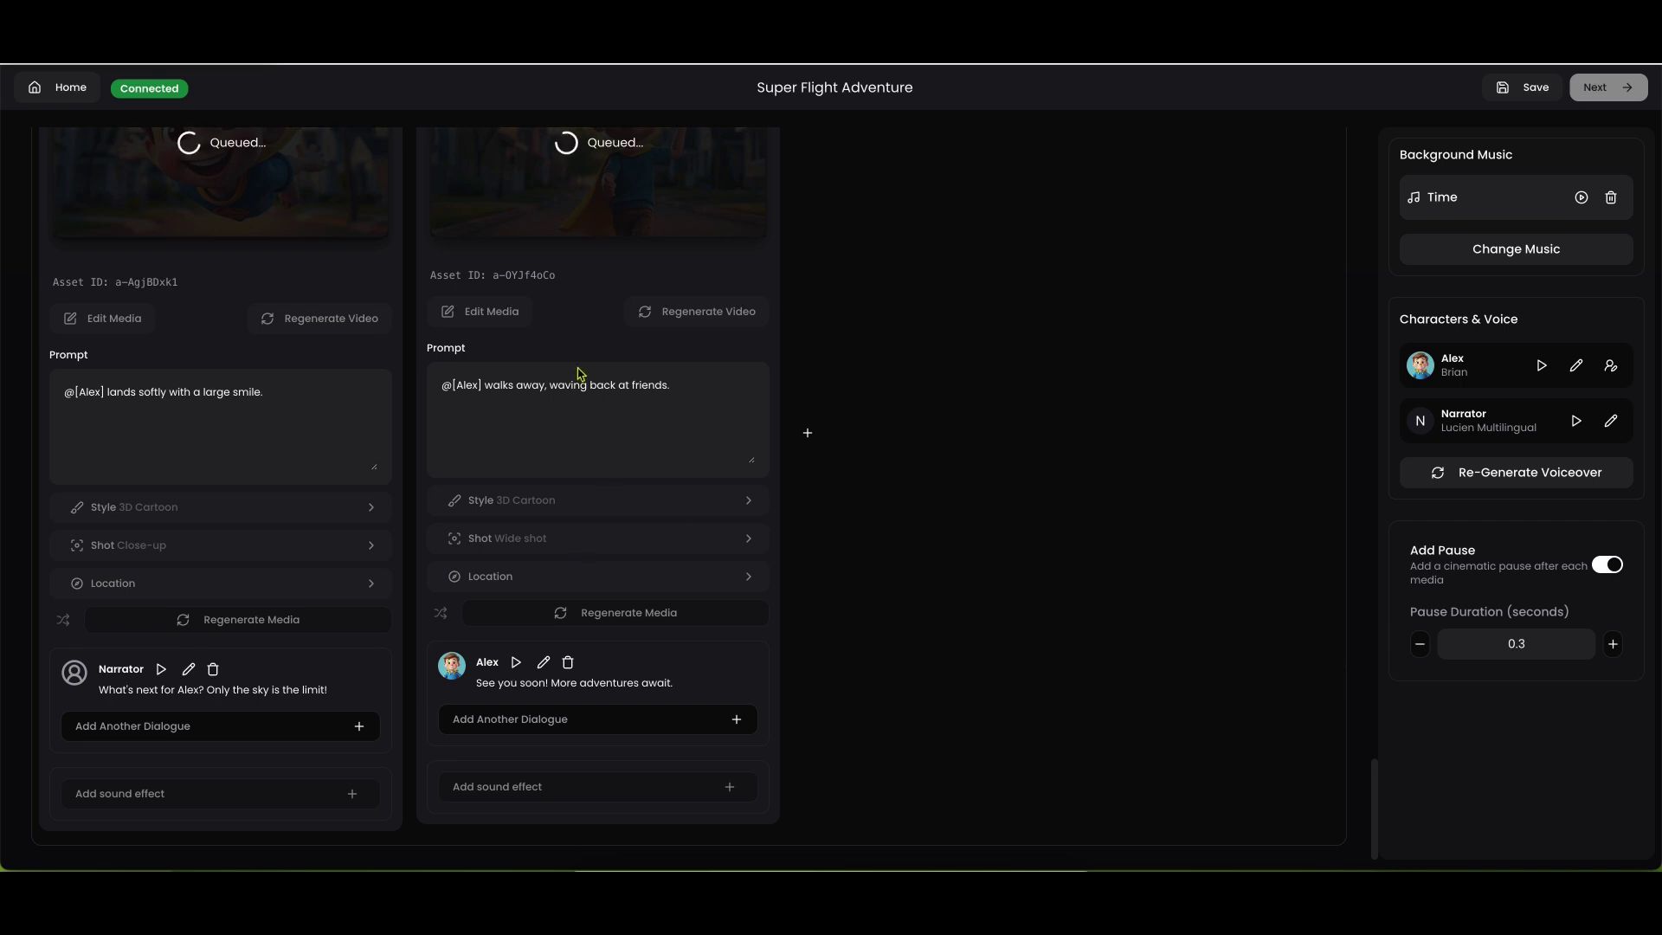
pyautogui.scroll(1, 1054, 478)
pyautogui.scroll(3, 924, 400)
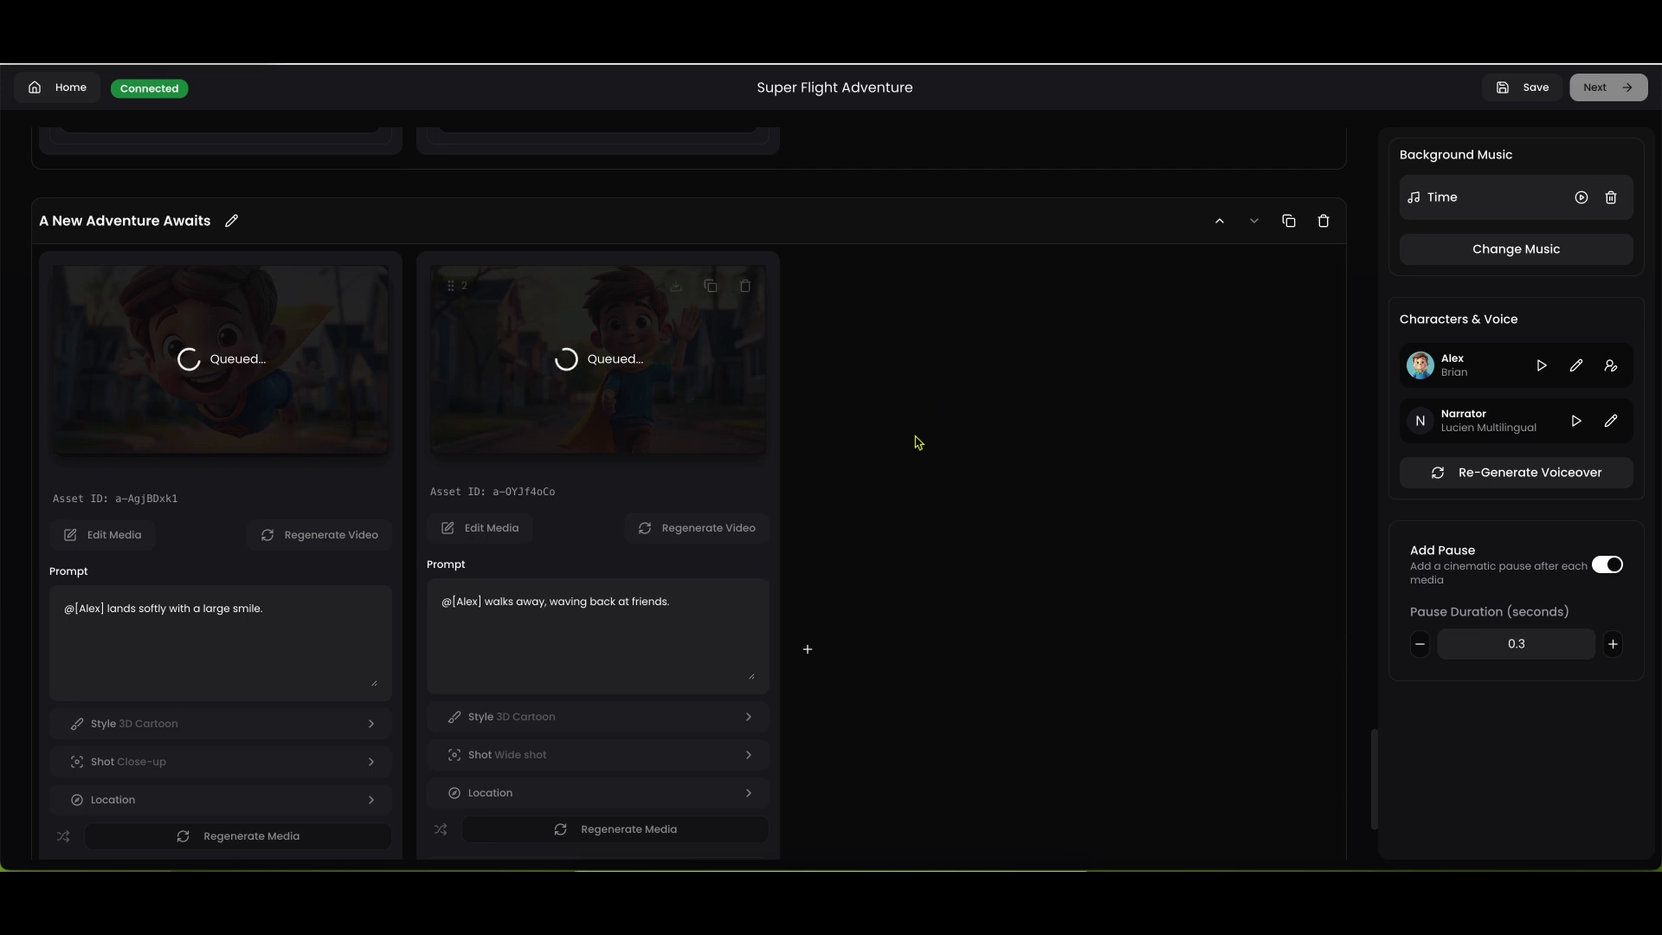
pyautogui.scroll(20, 920, 440)
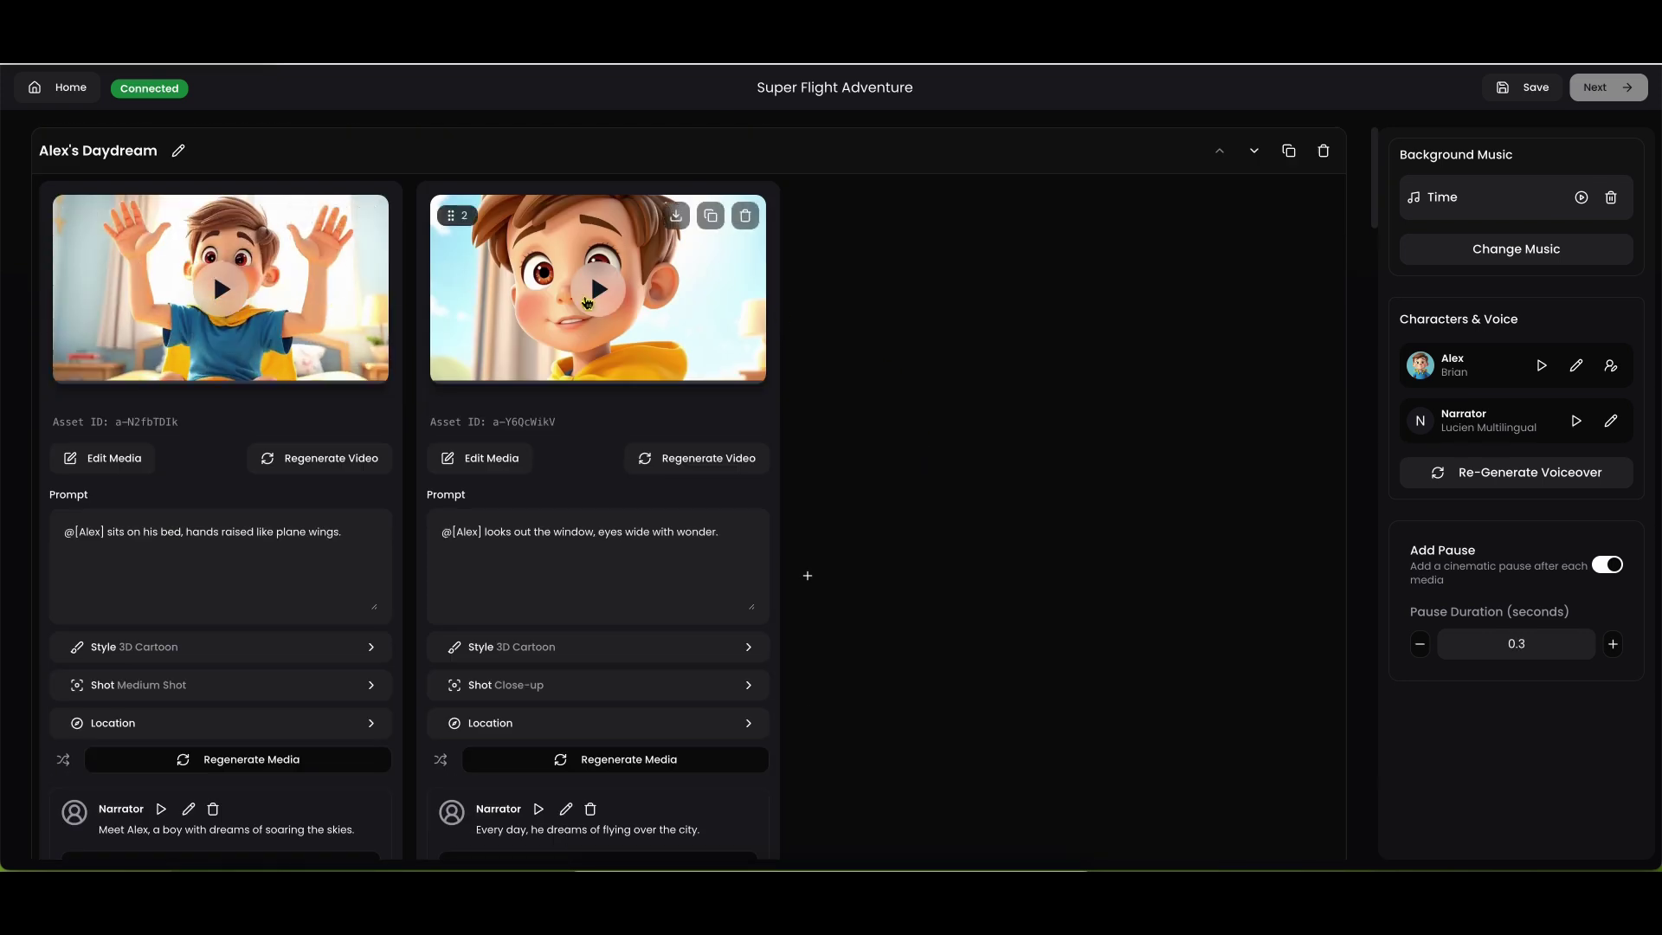
pyautogui.click(222, 294)
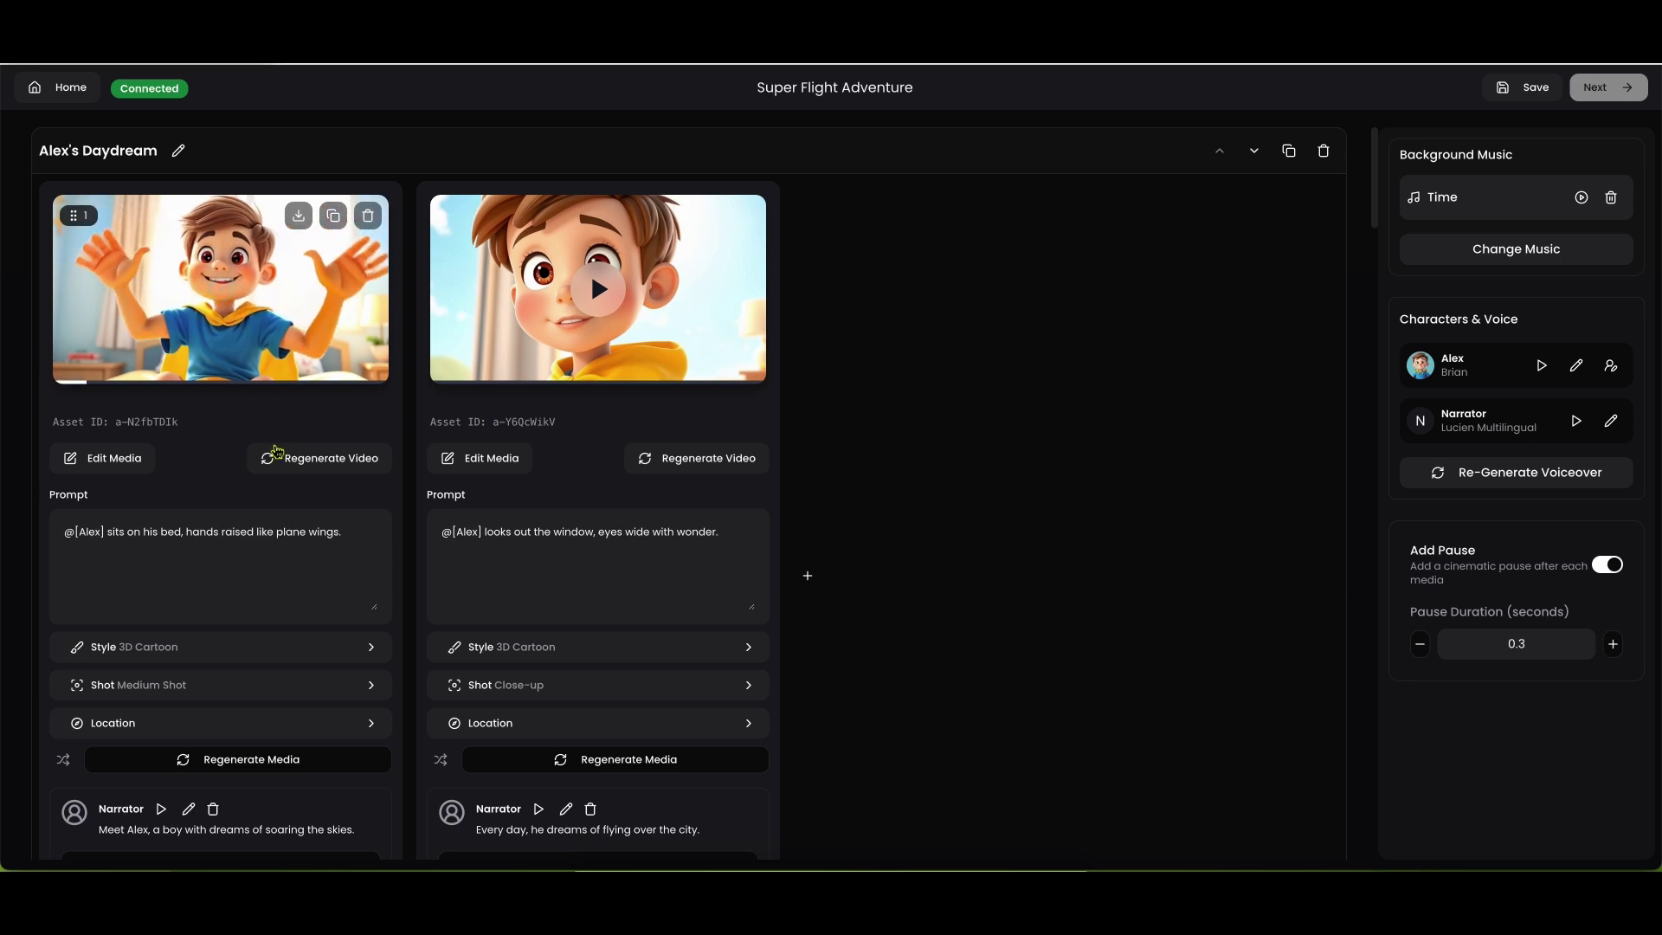
pyautogui.click(598, 290)
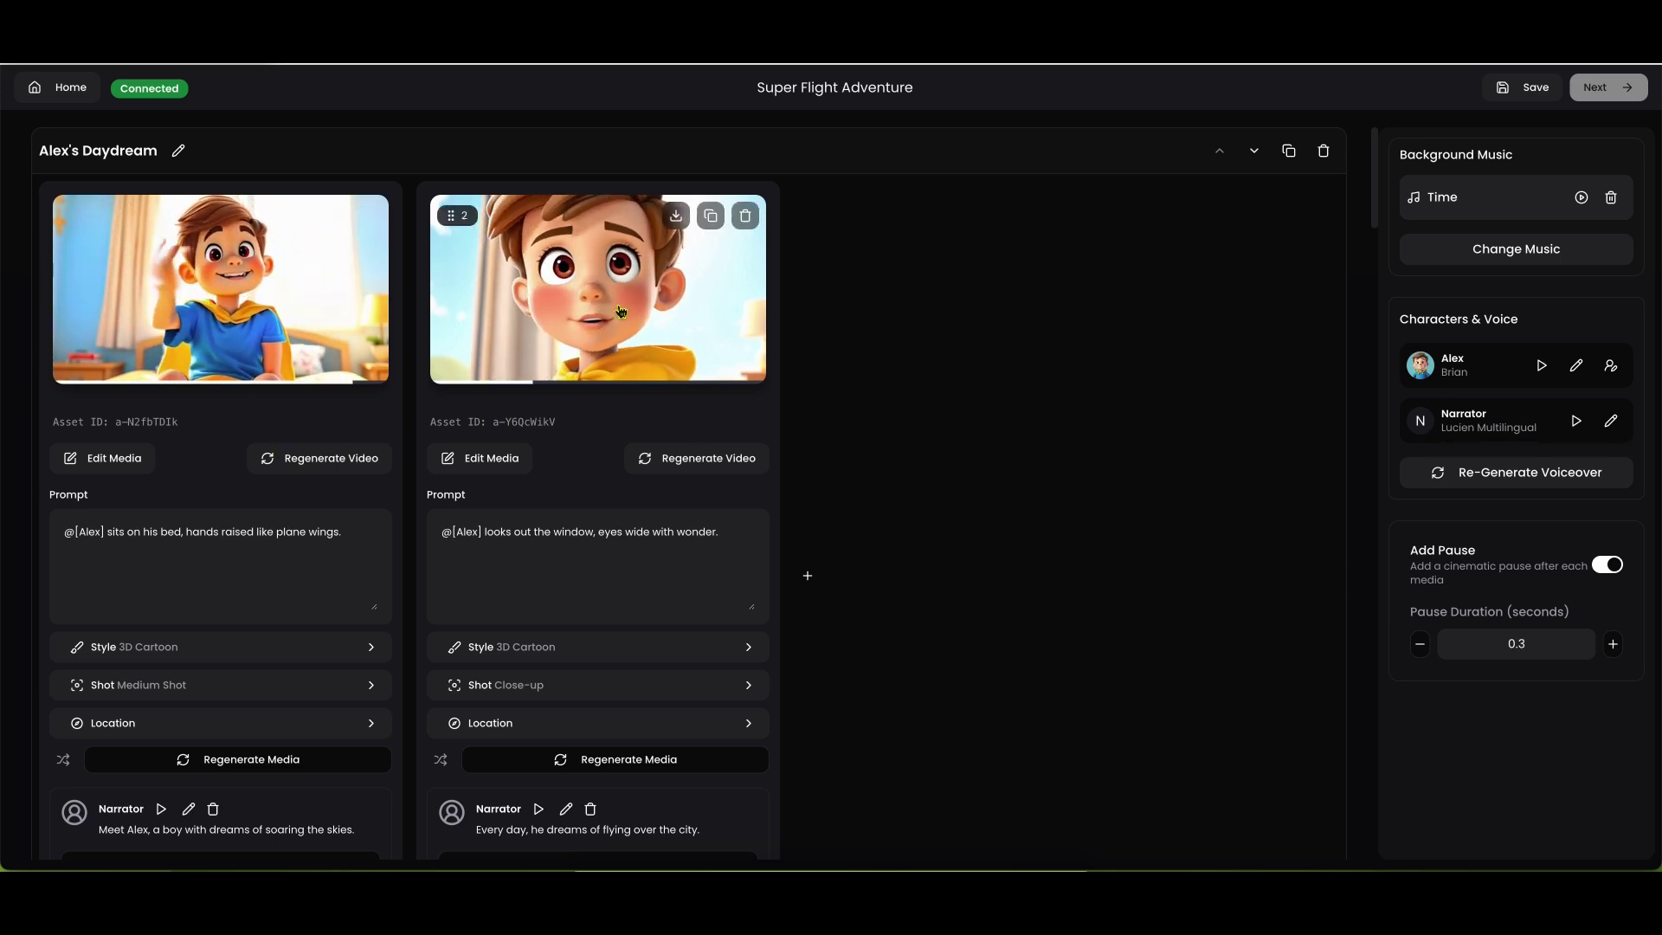
pyautogui.scroll(-7, 783, 503)
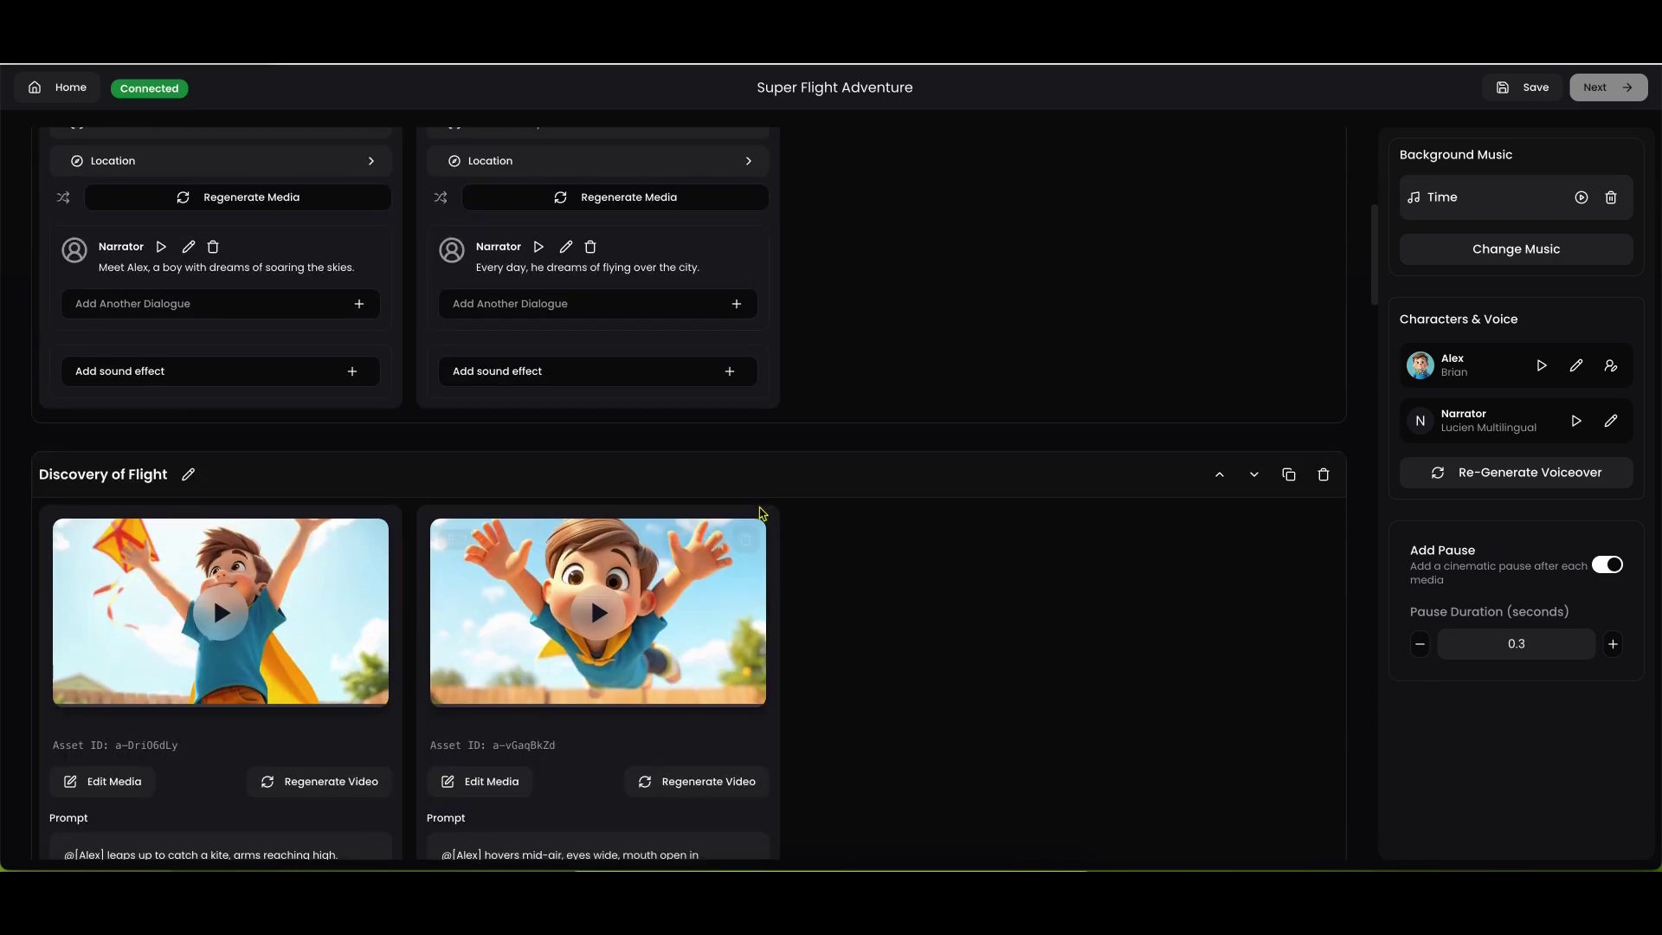
pyautogui.scroll(-20, 699, 619)
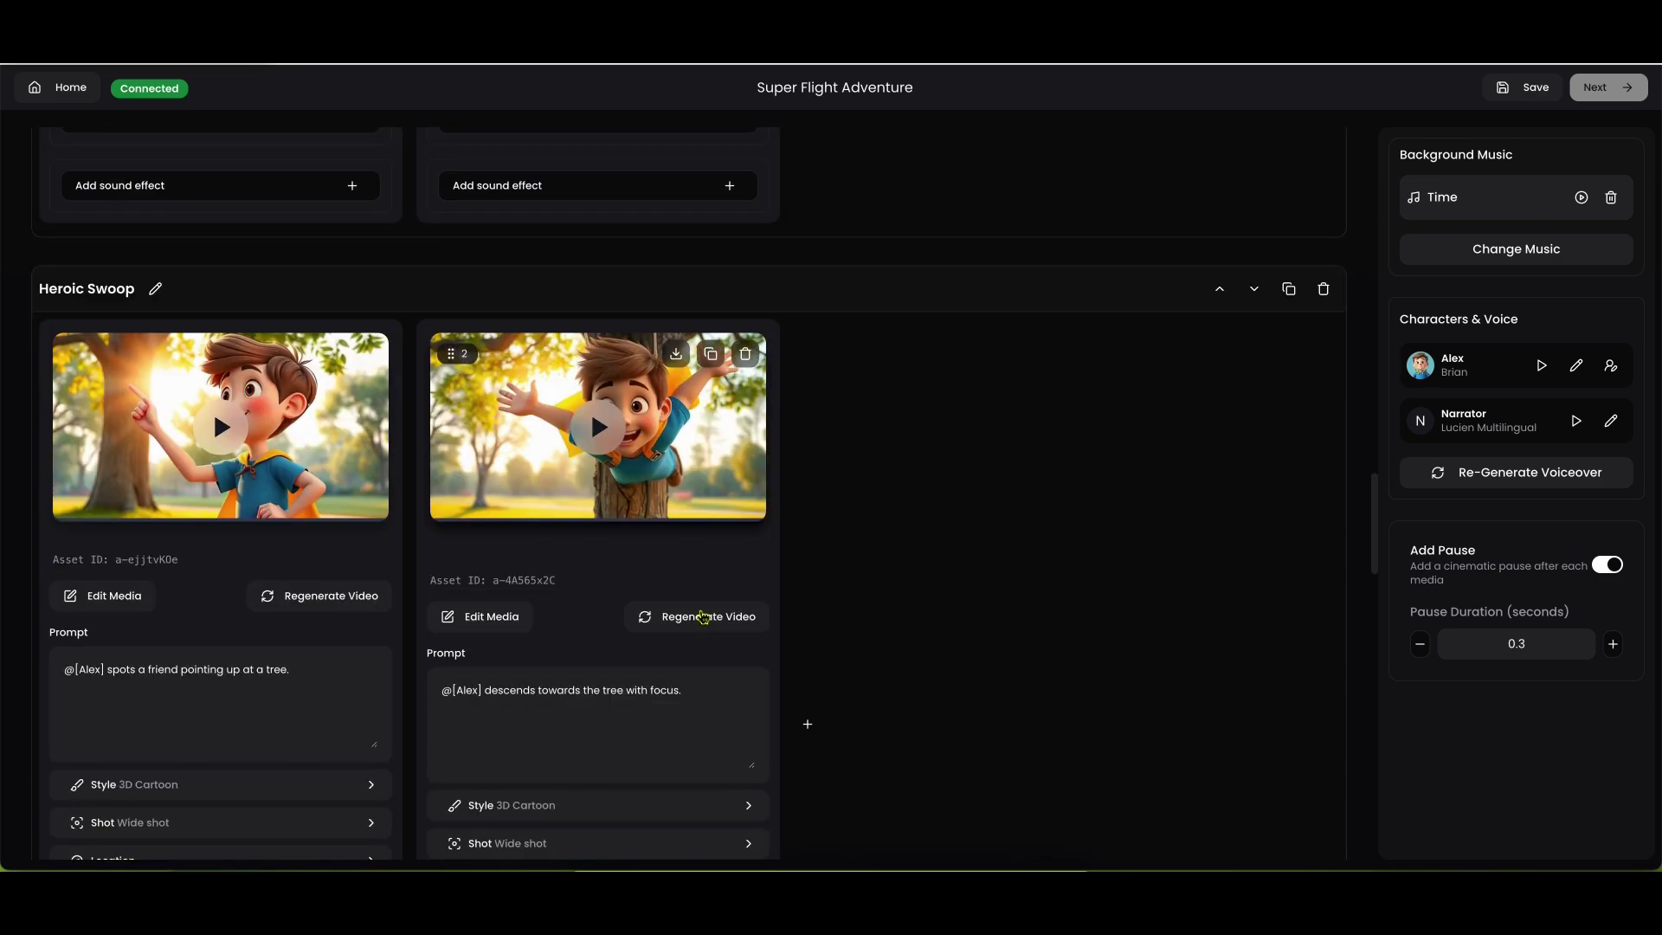
pyautogui.scroll(-4, 704, 618)
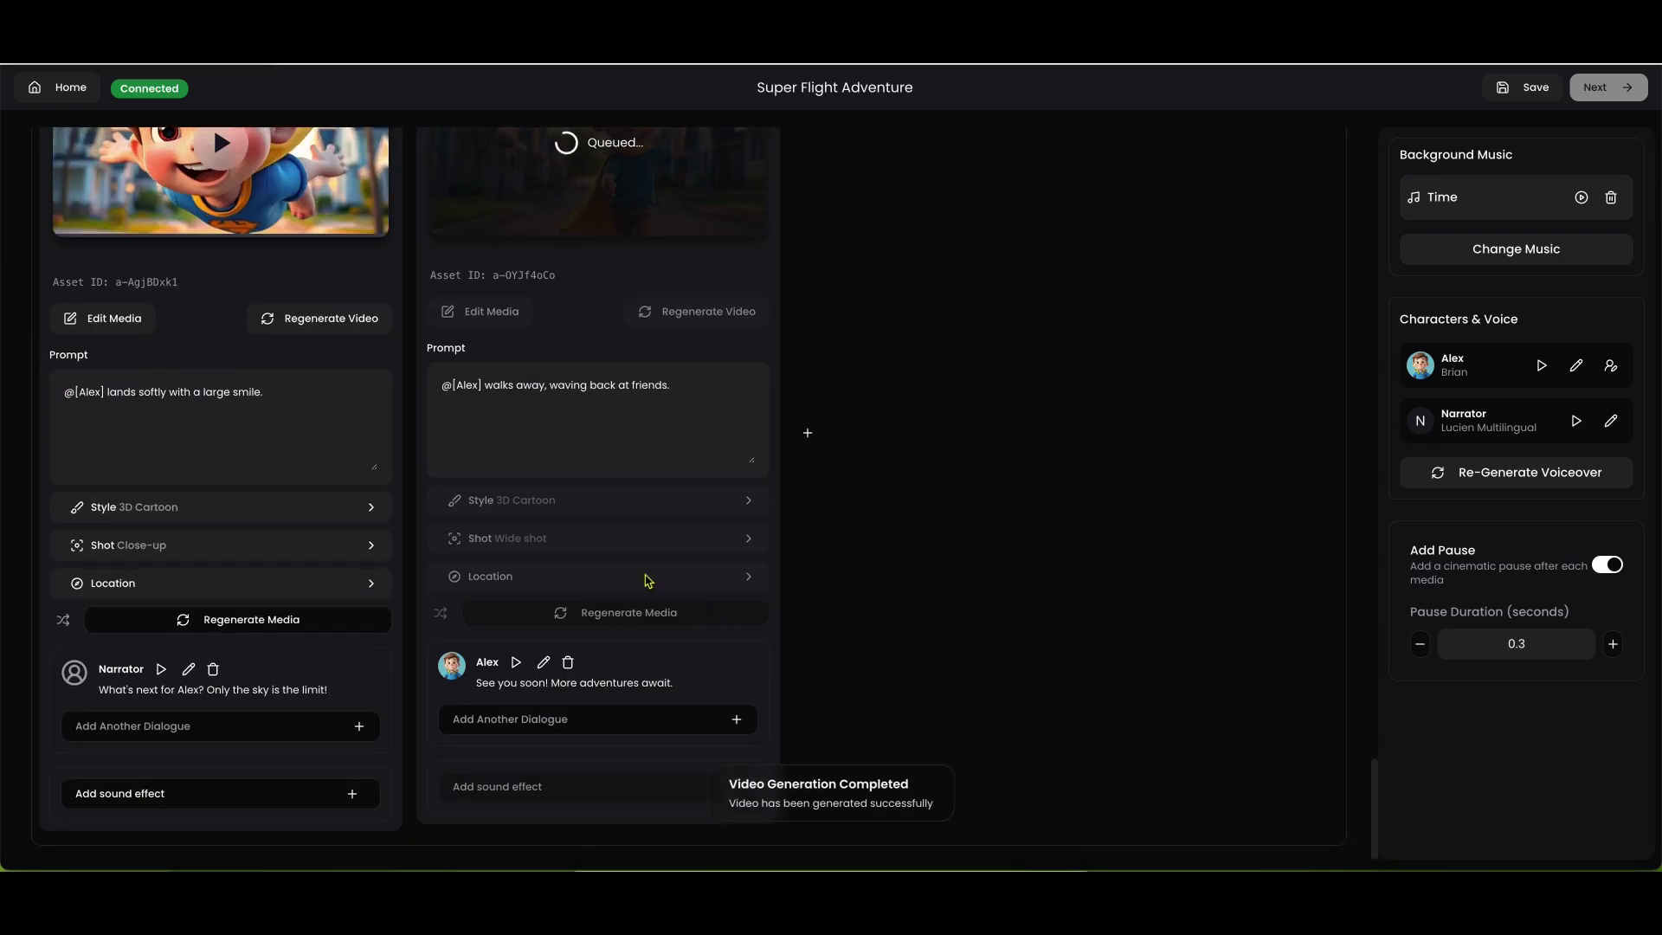
# Step: Save the Super Flight Adventure storyboard and continue to the video editor
pyautogui.scroll(4, 648, 578)
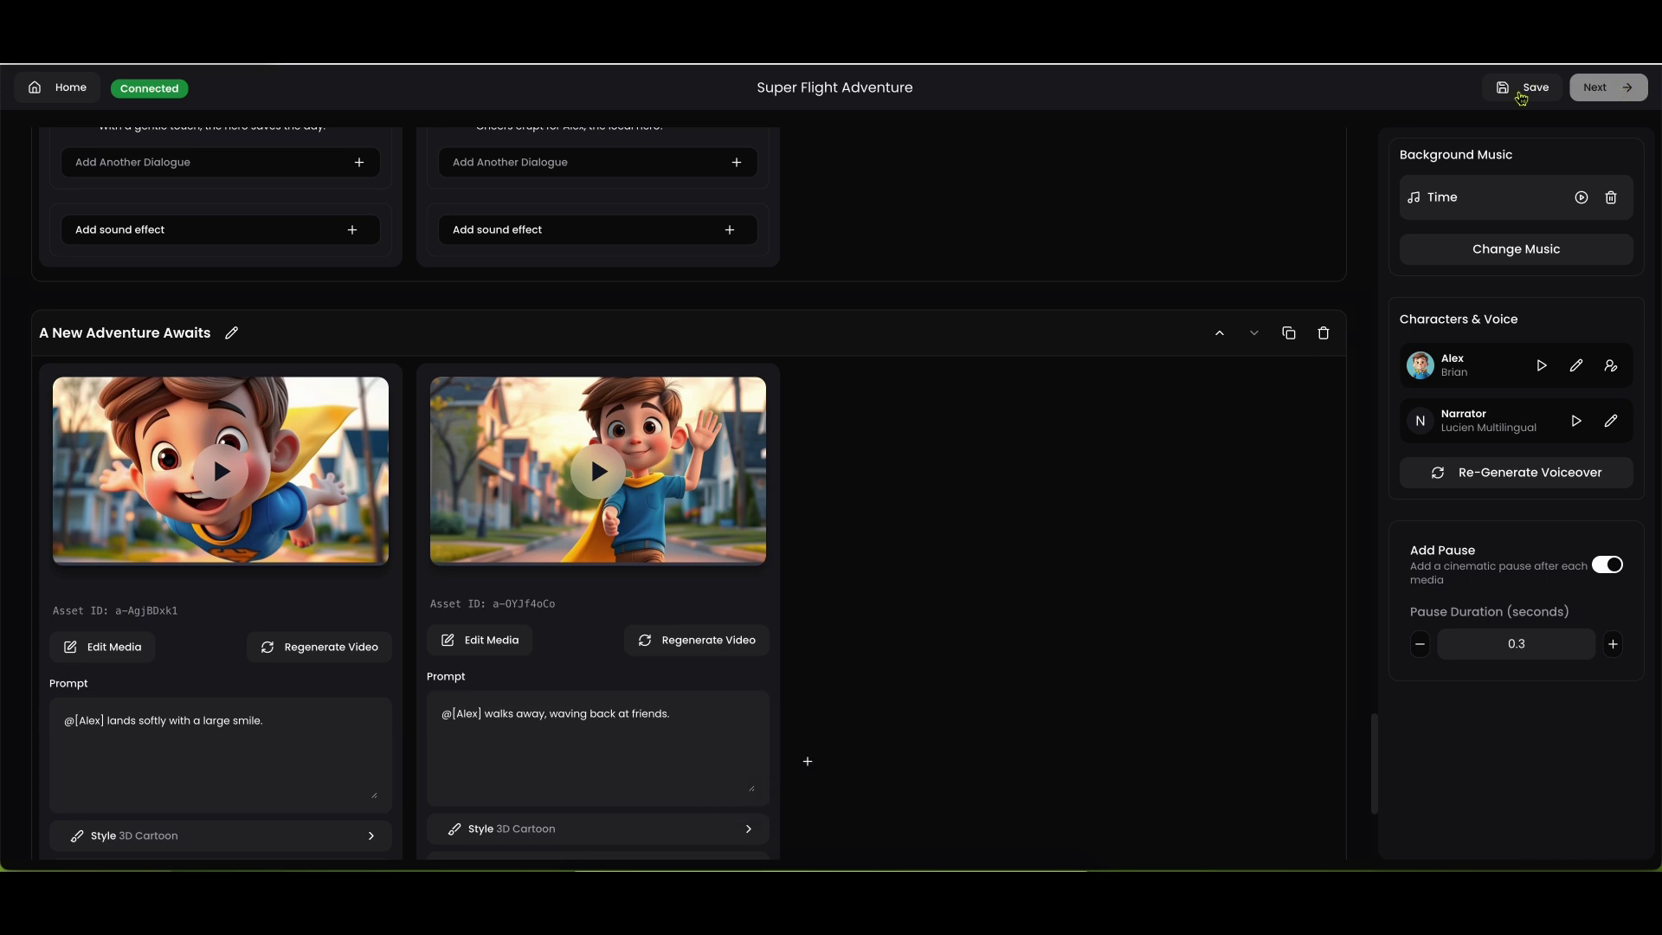
pyautogui.click(1521, 96)
pyautogui.click(1625, 87)
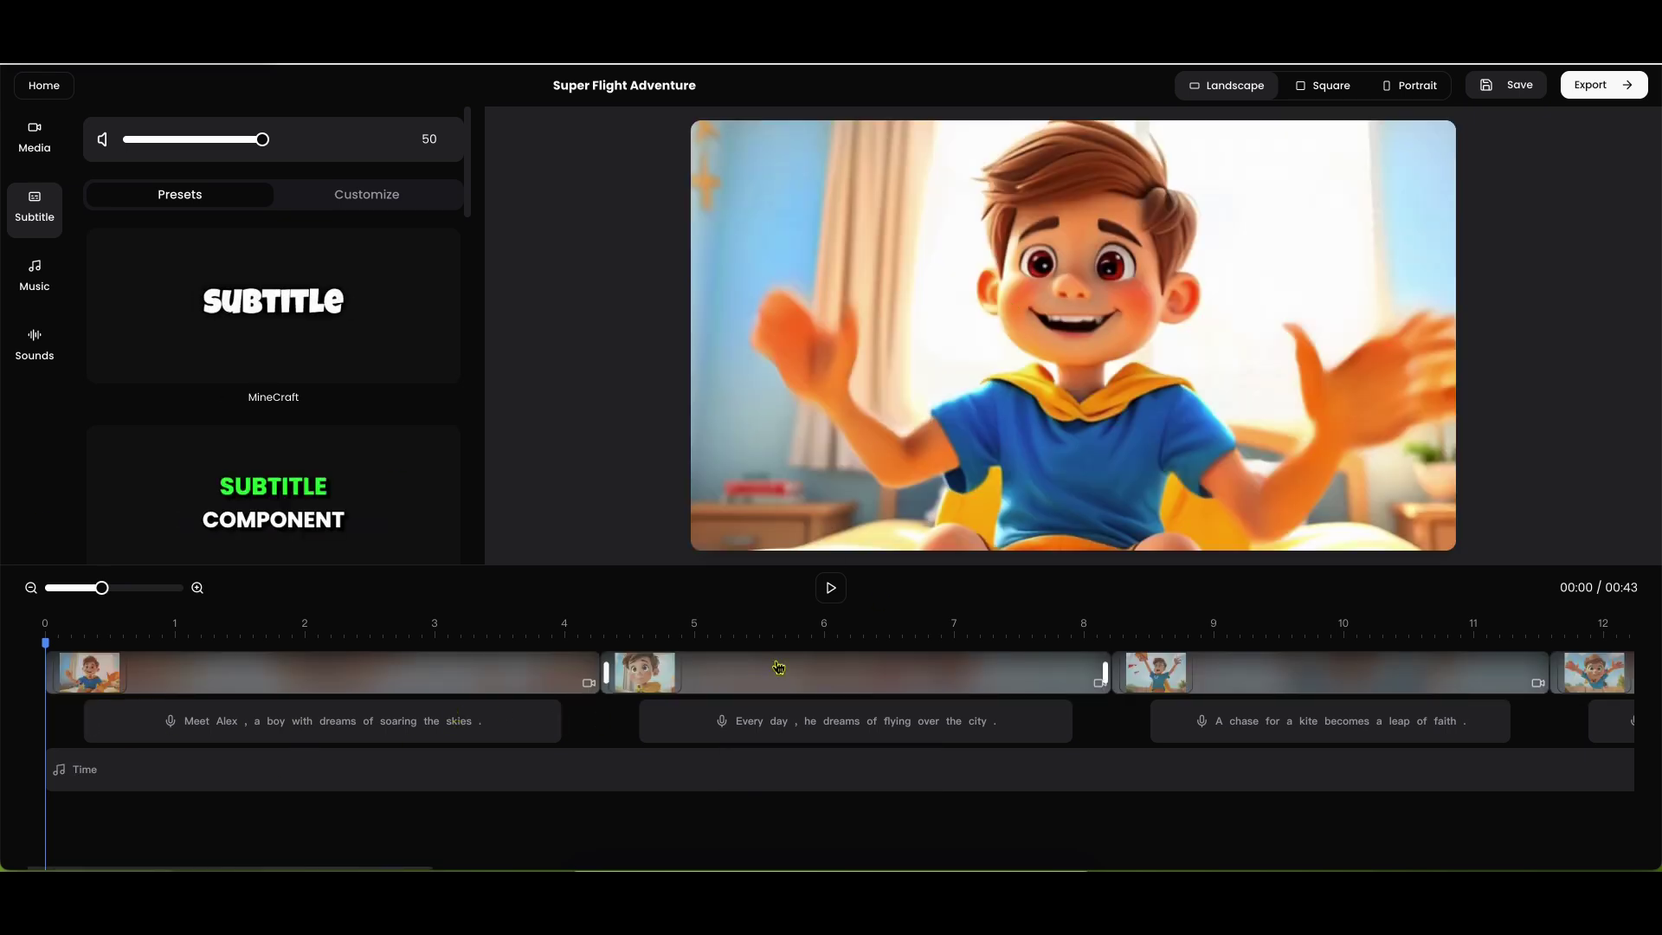
# Step: Play the assembled video from start to end and save the project
pyautogui.click(830, 587)
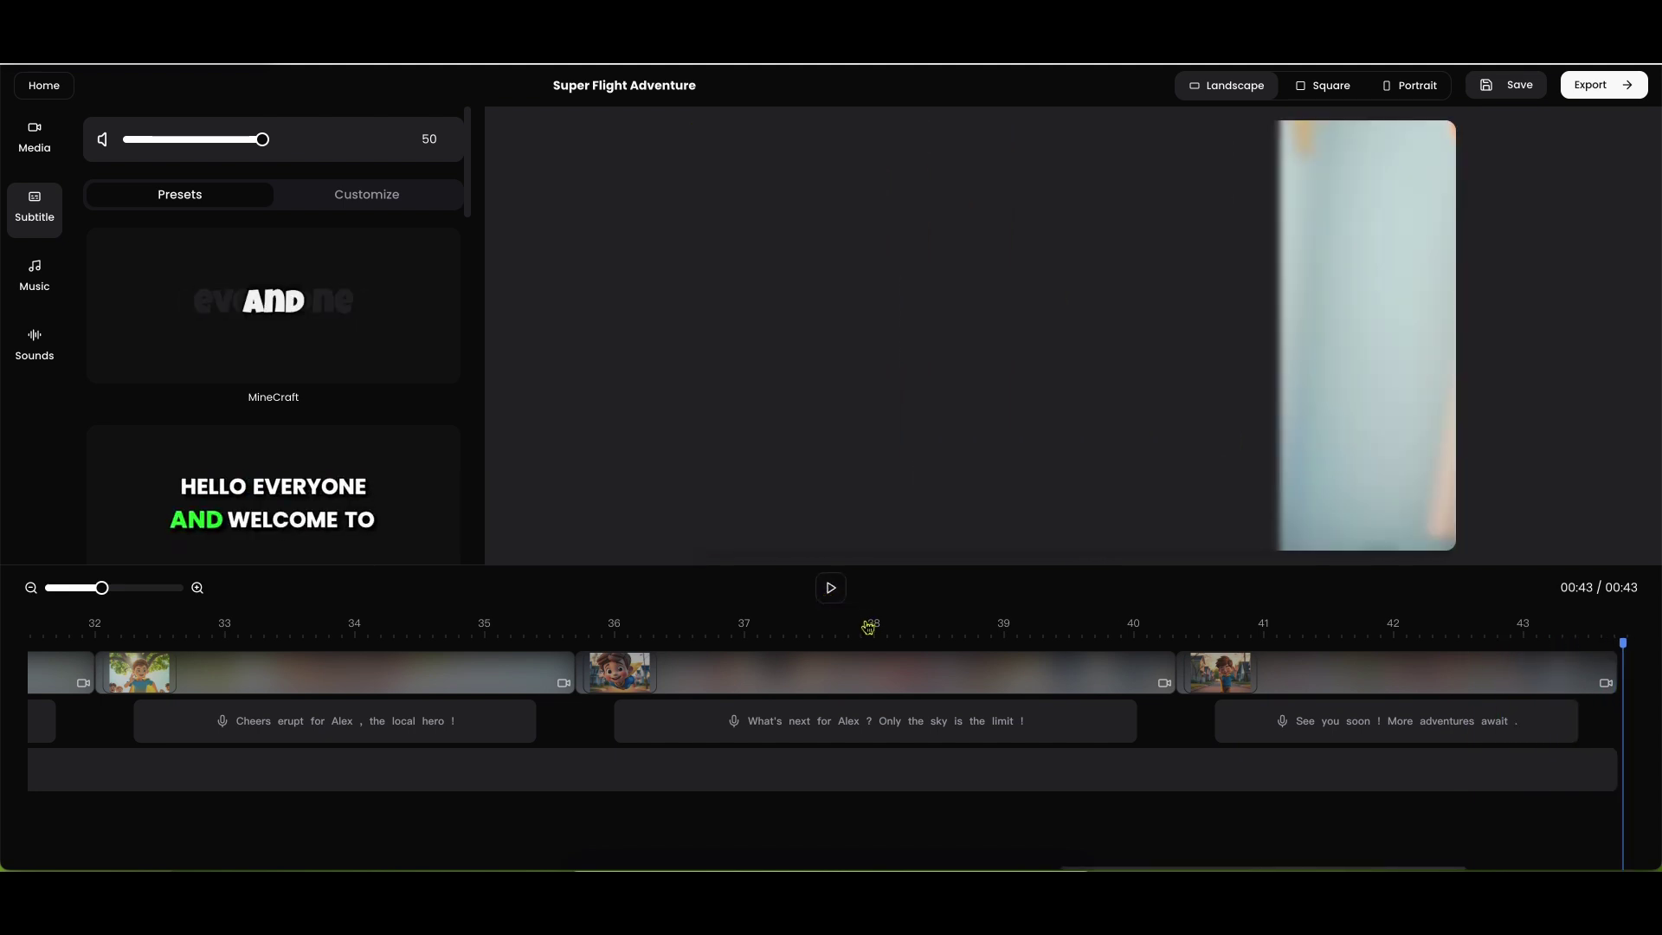
pyautogui.moveTo(699, 668)
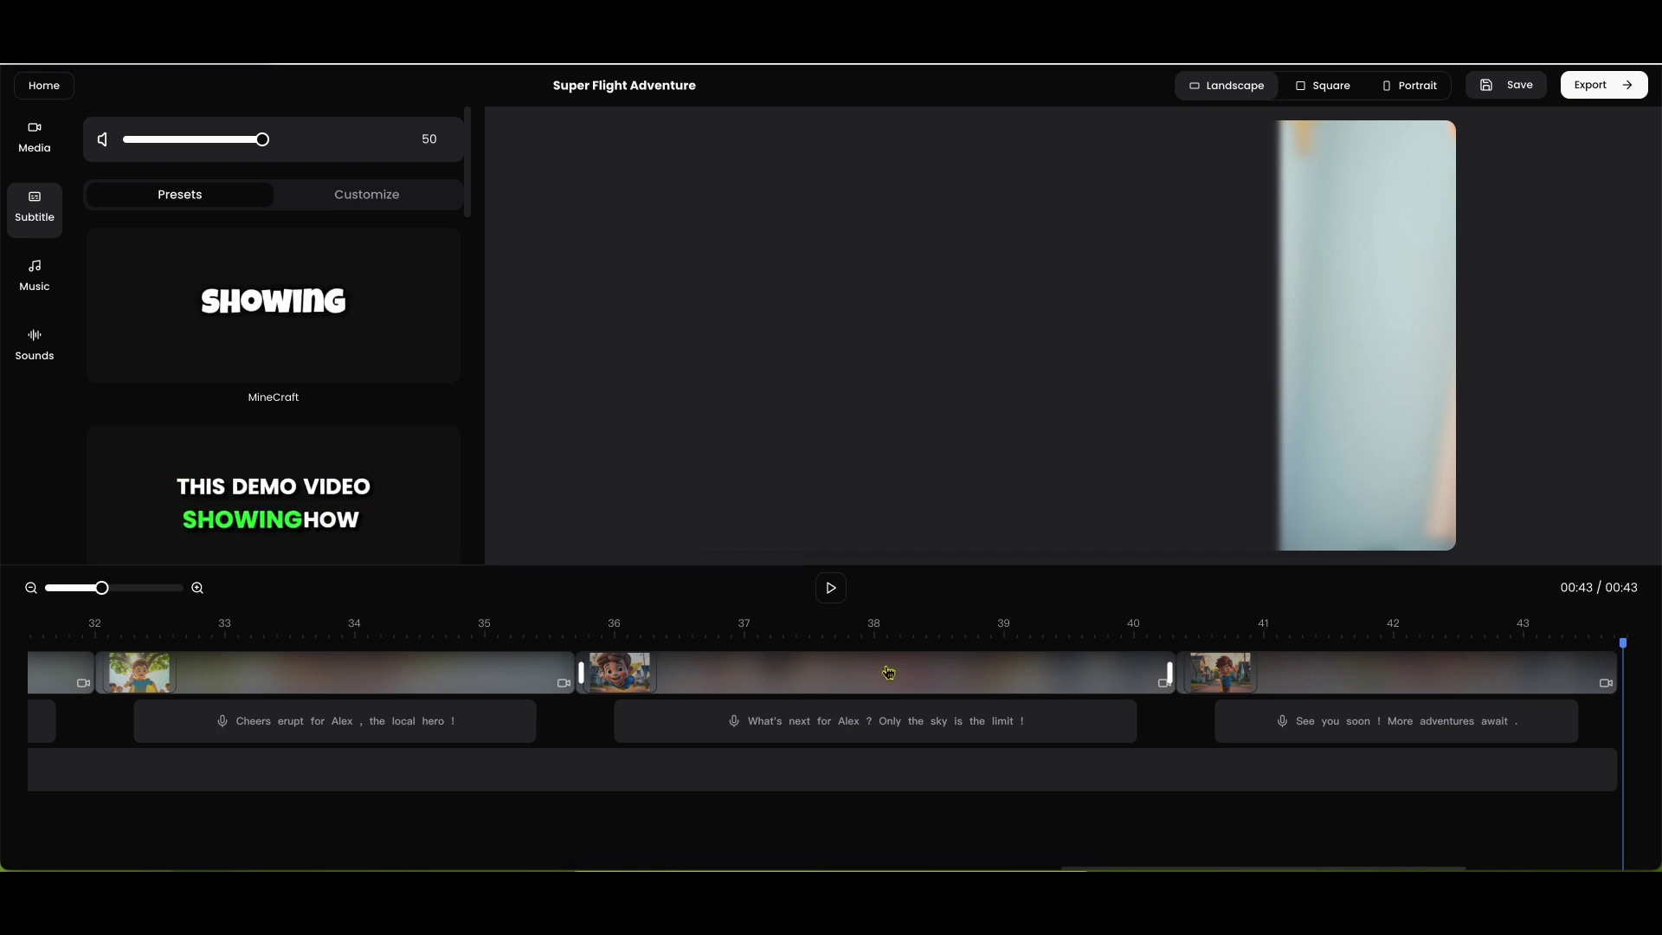
pyautogui.click(1524, 87)
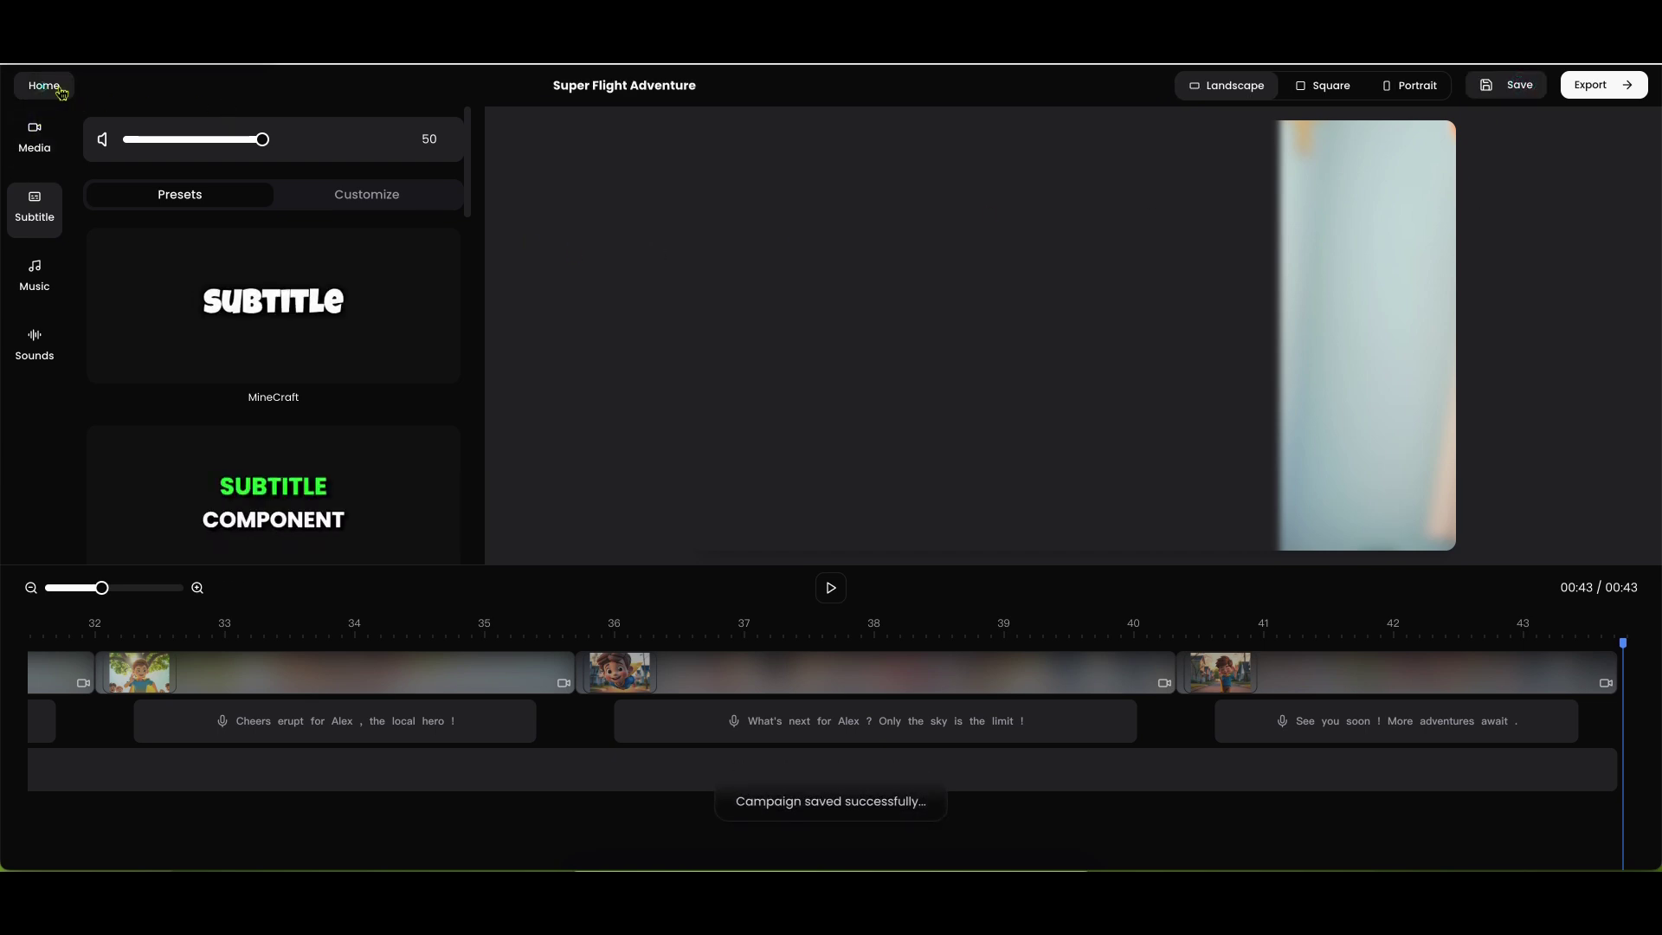
# Step: Return to the project list and open the Super Flight Adventure storyboard for editing
pyautogui.click(58, 90)
pyautogui.click(1201, 187)
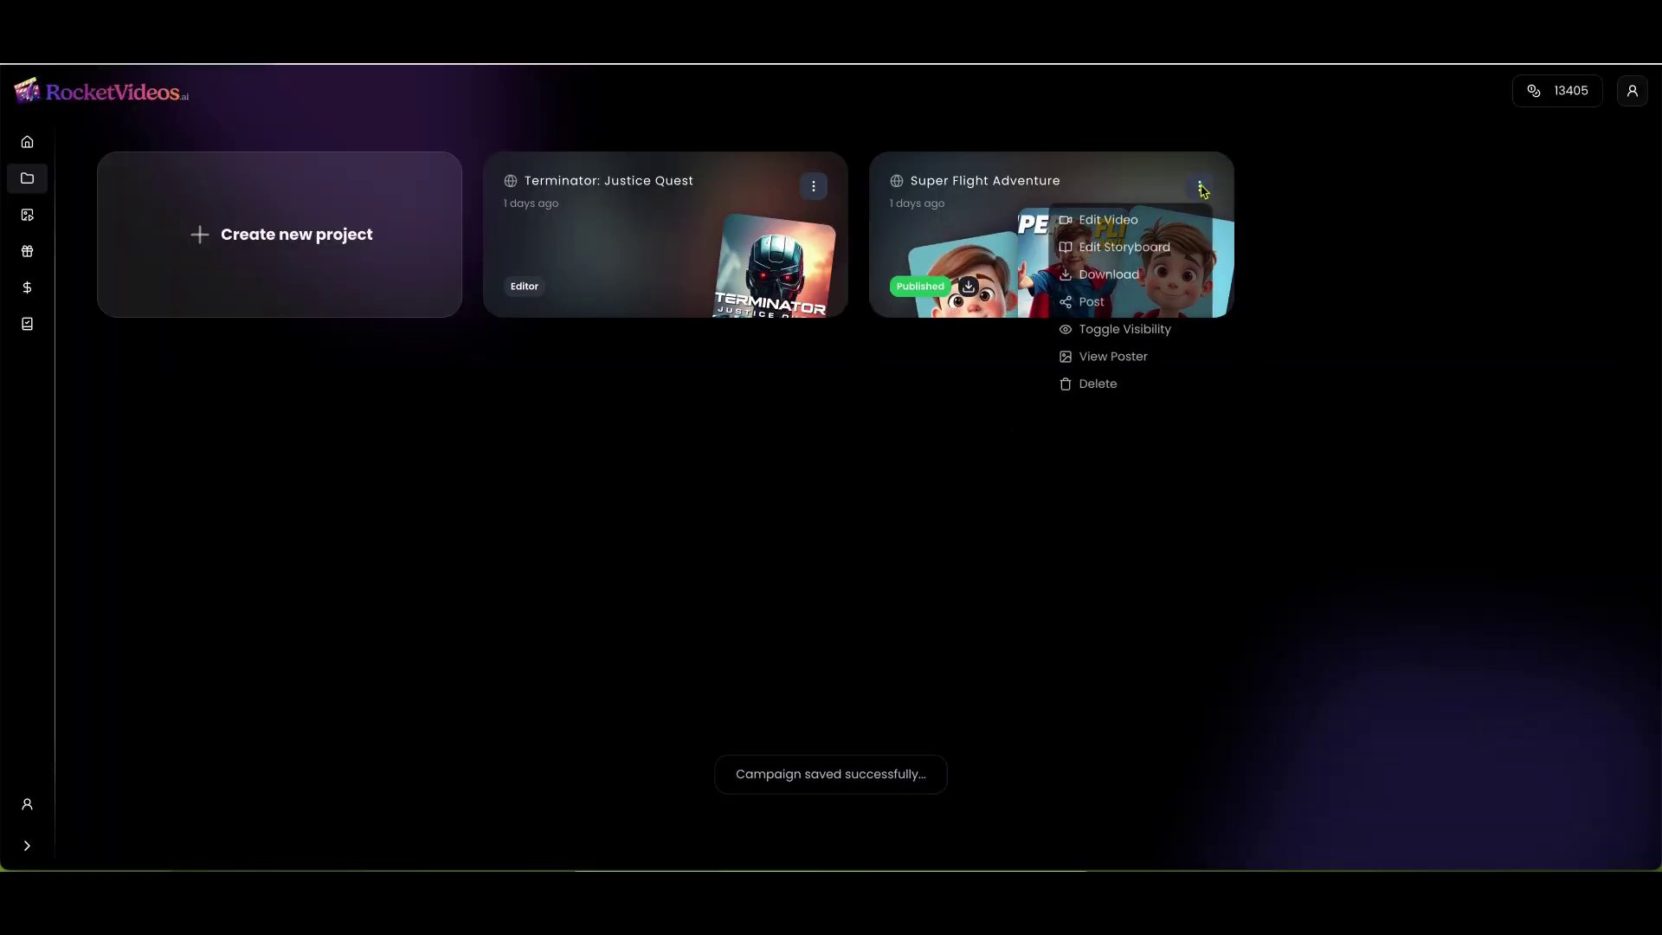
pyautogui.click(1095, 248)
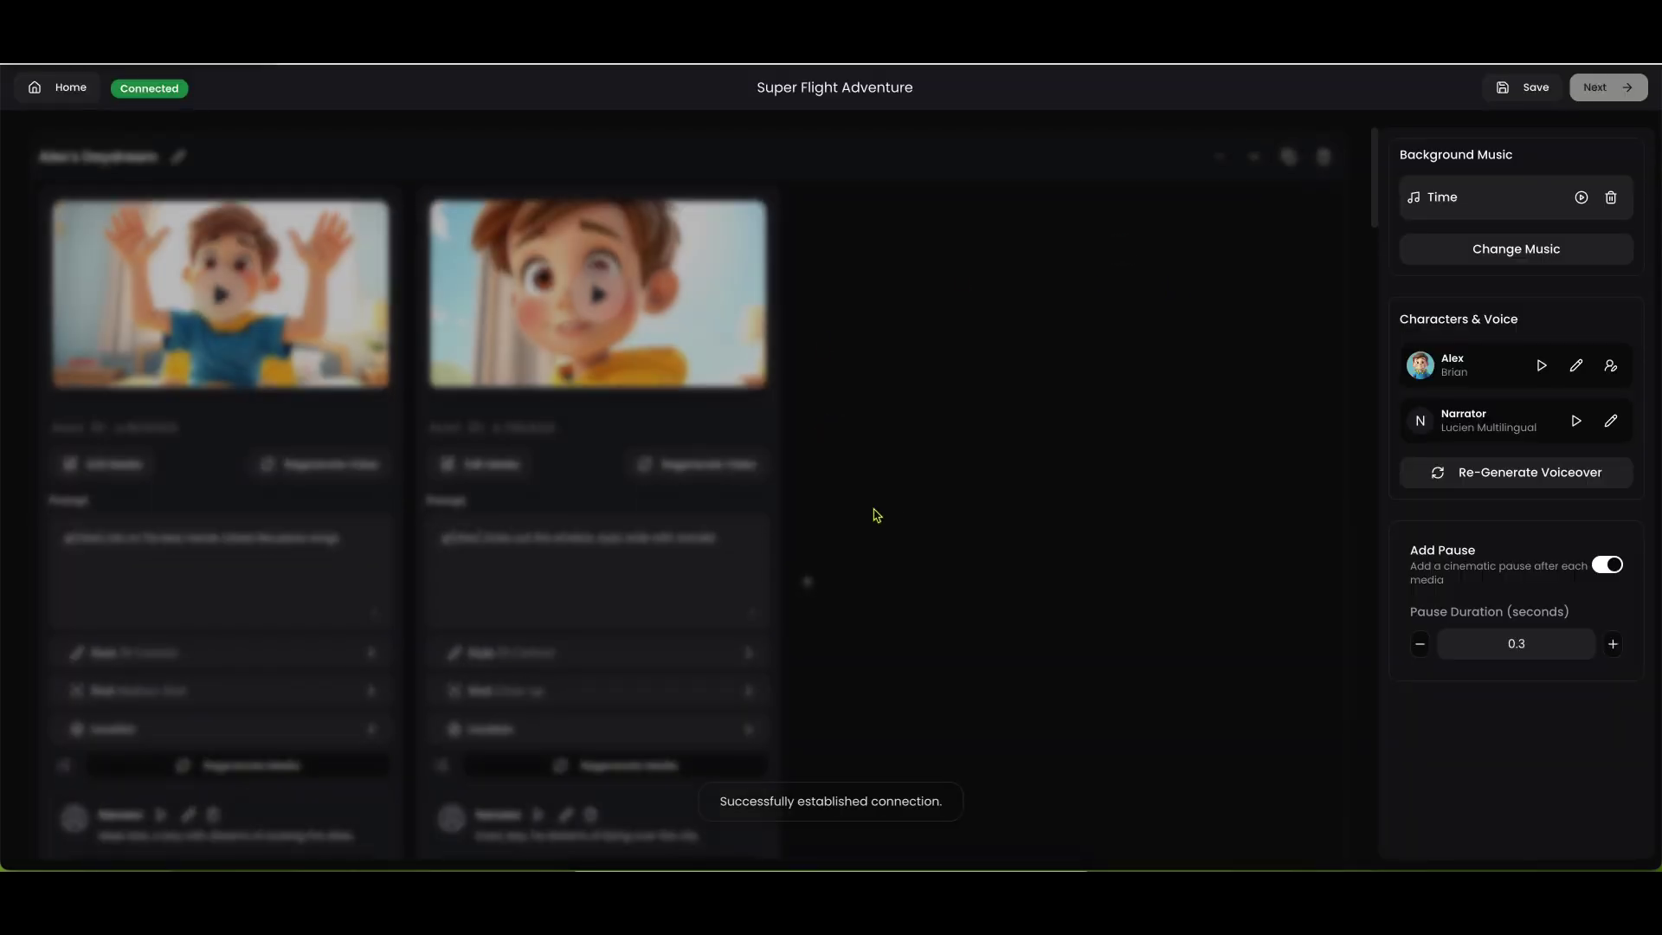
# Step: Review the generated clips in the Discovery of Flight, Joyful Flight and Heroic Swoop scenes
pyautogui.scroll(-5, 606, 487)
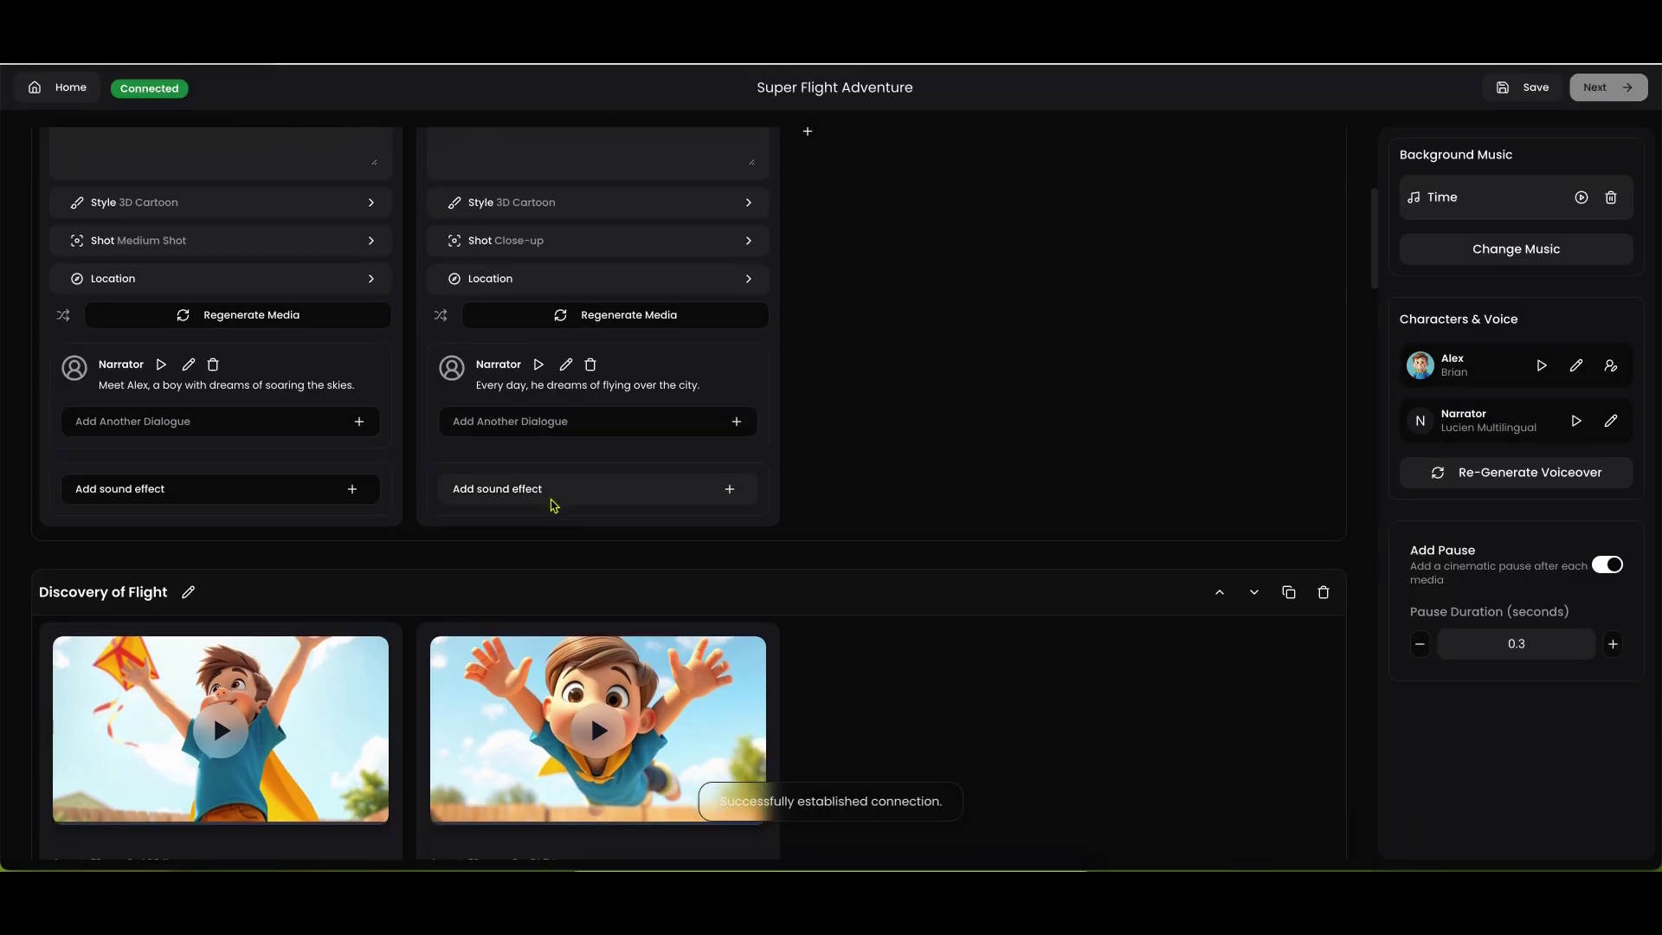
pyautogui.scroll(-2, 558, 519)
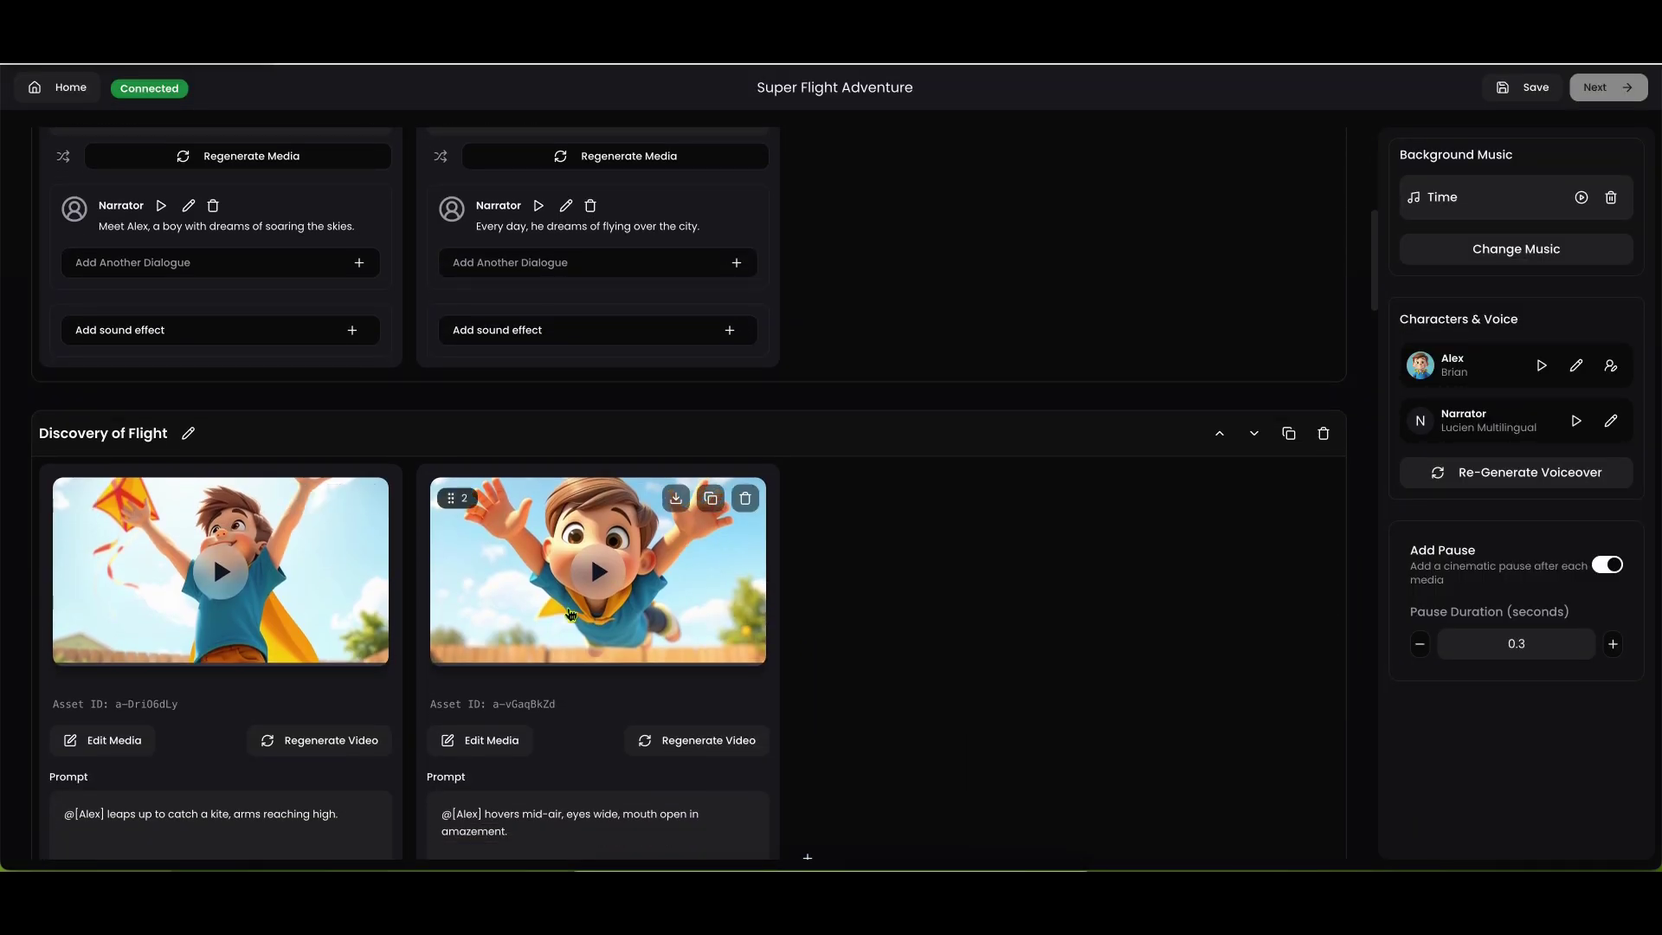
pyautogui.scroll(-8, 569, 615)
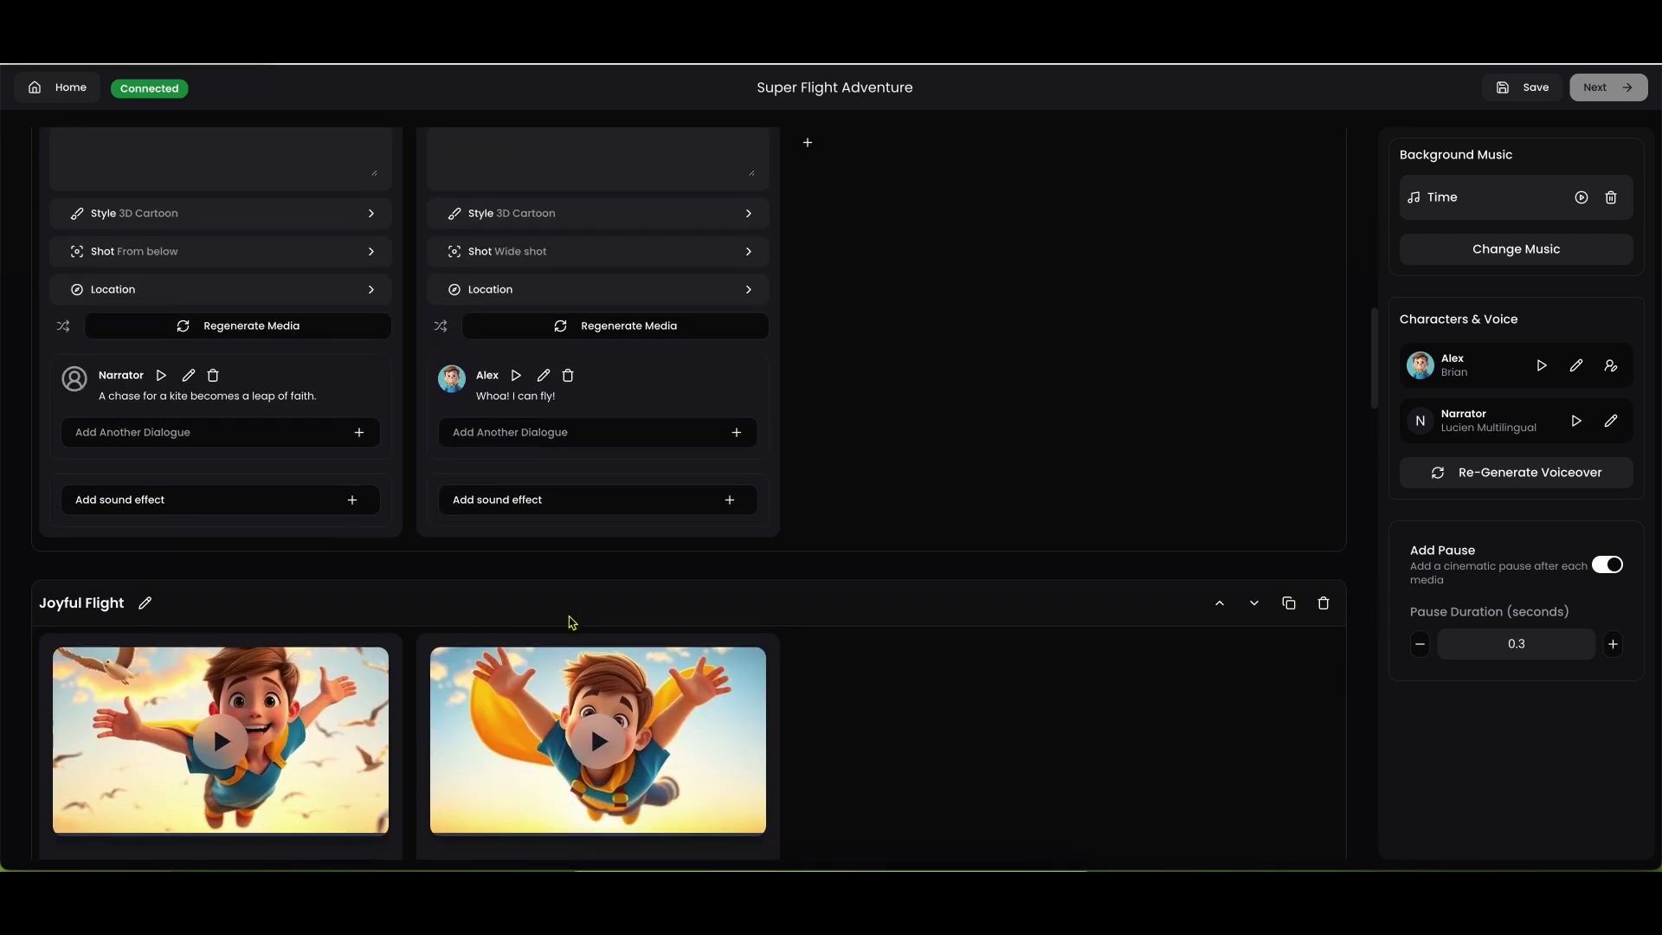
pyautogui.scroll(-4, 572, 622)
pyautogui.scroll(1, 495, 590)
pyautogui.moveTo(259, 424)
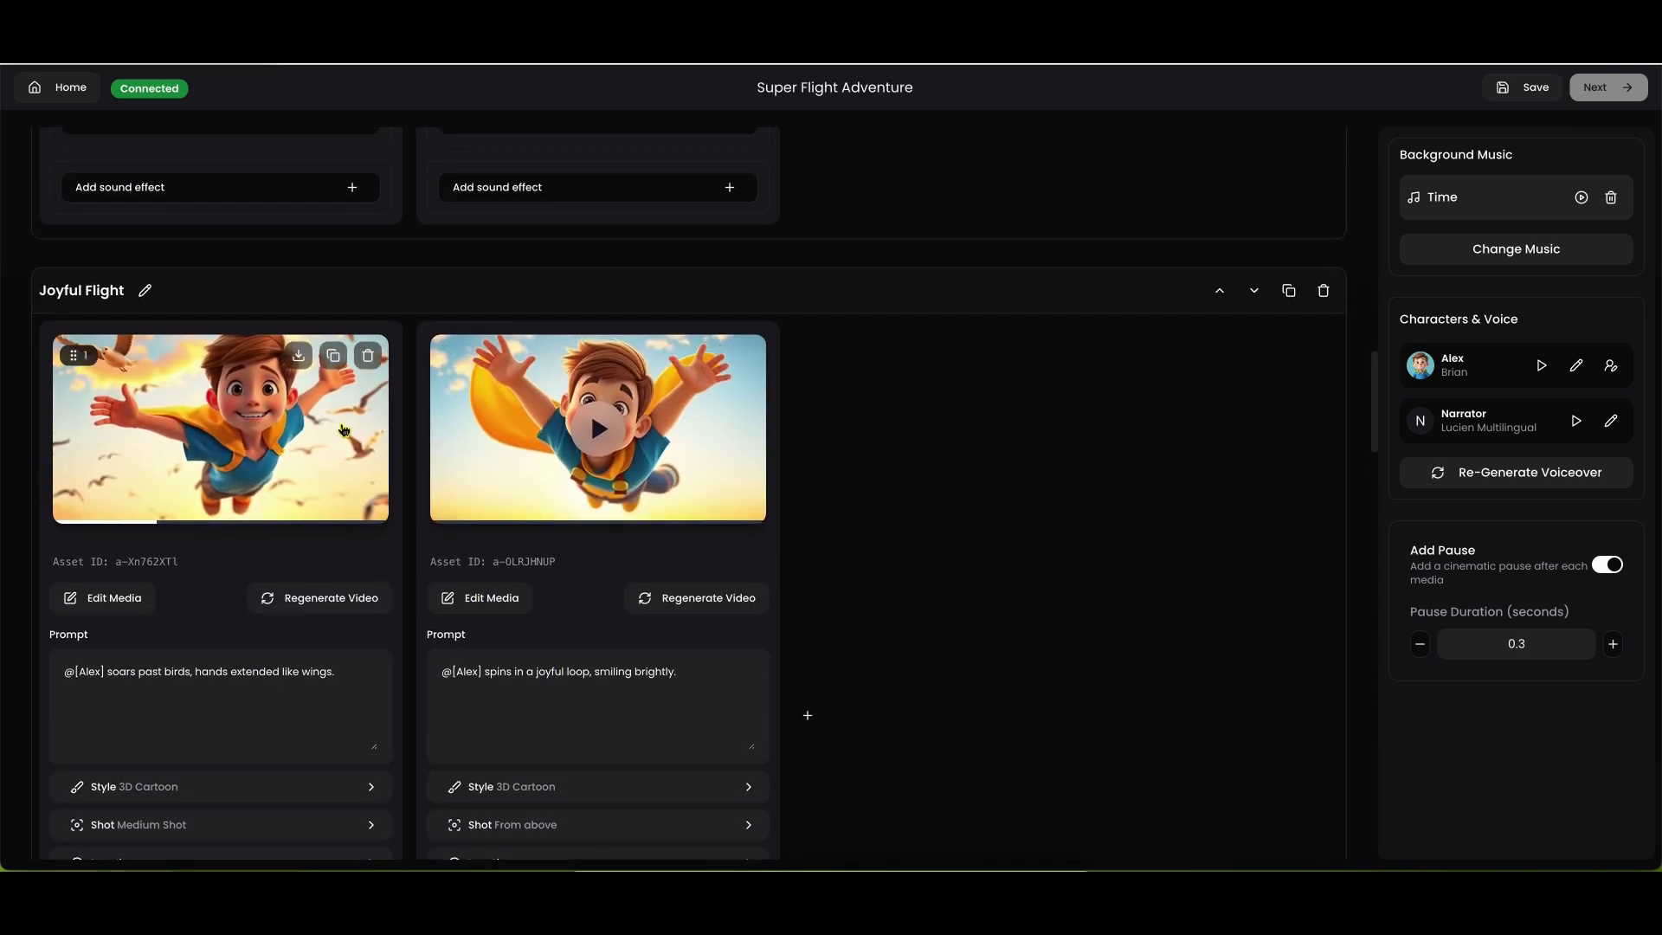
pyautogui.moveTo(593, 484)
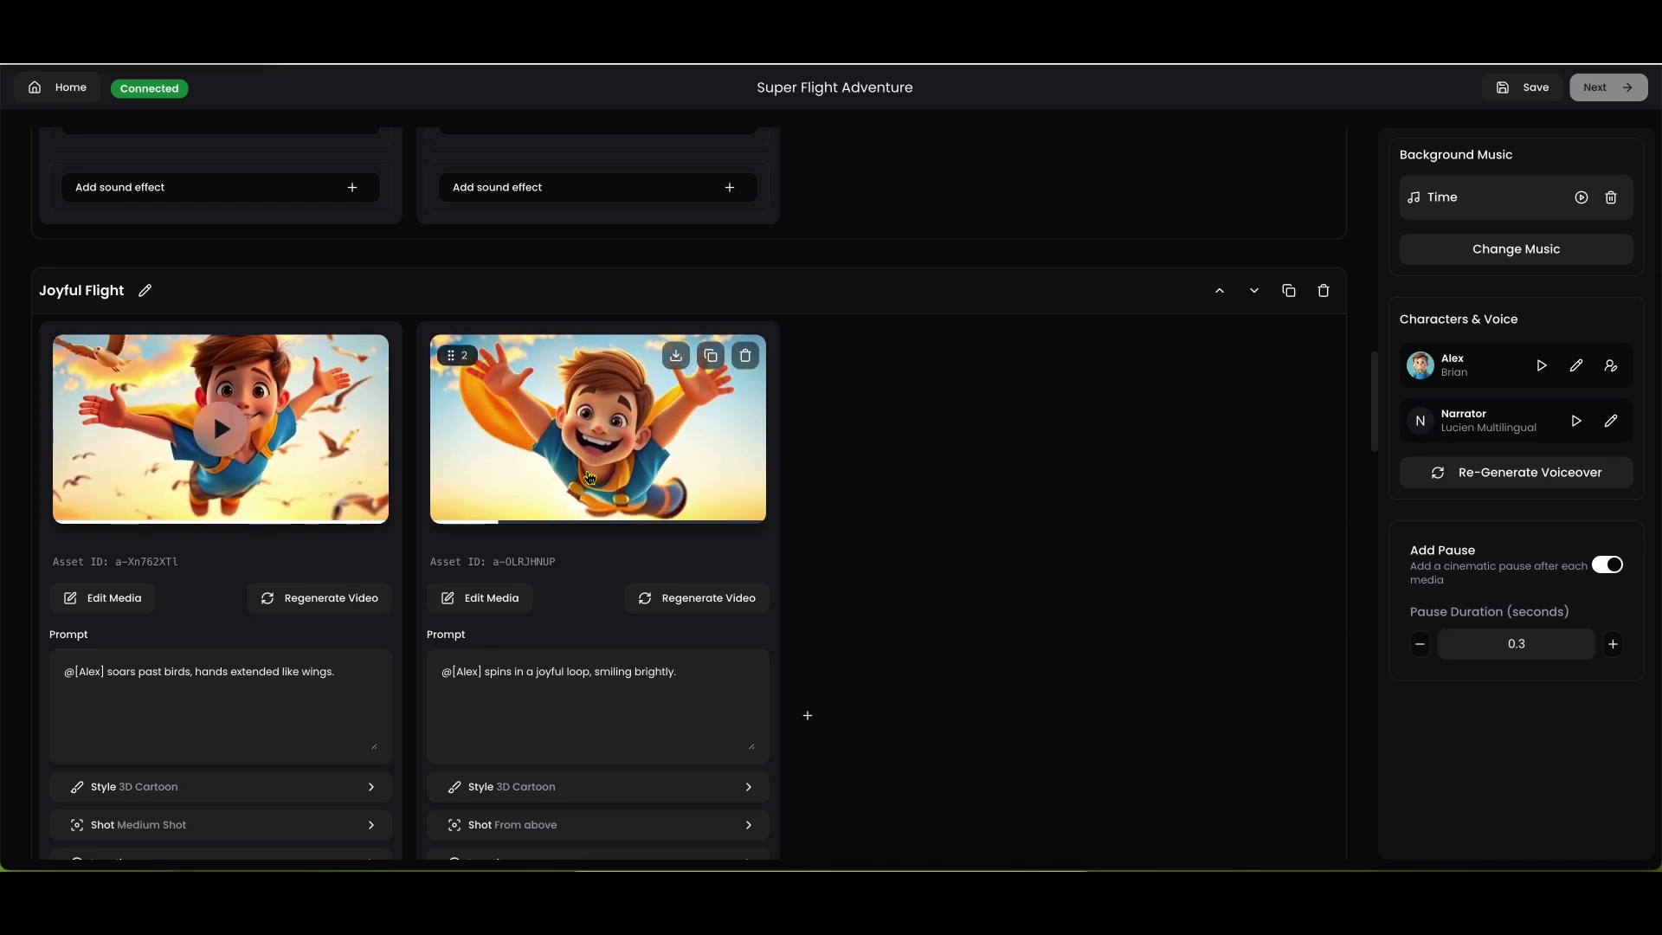
pyautogui.scroll(-10, 668, 624)
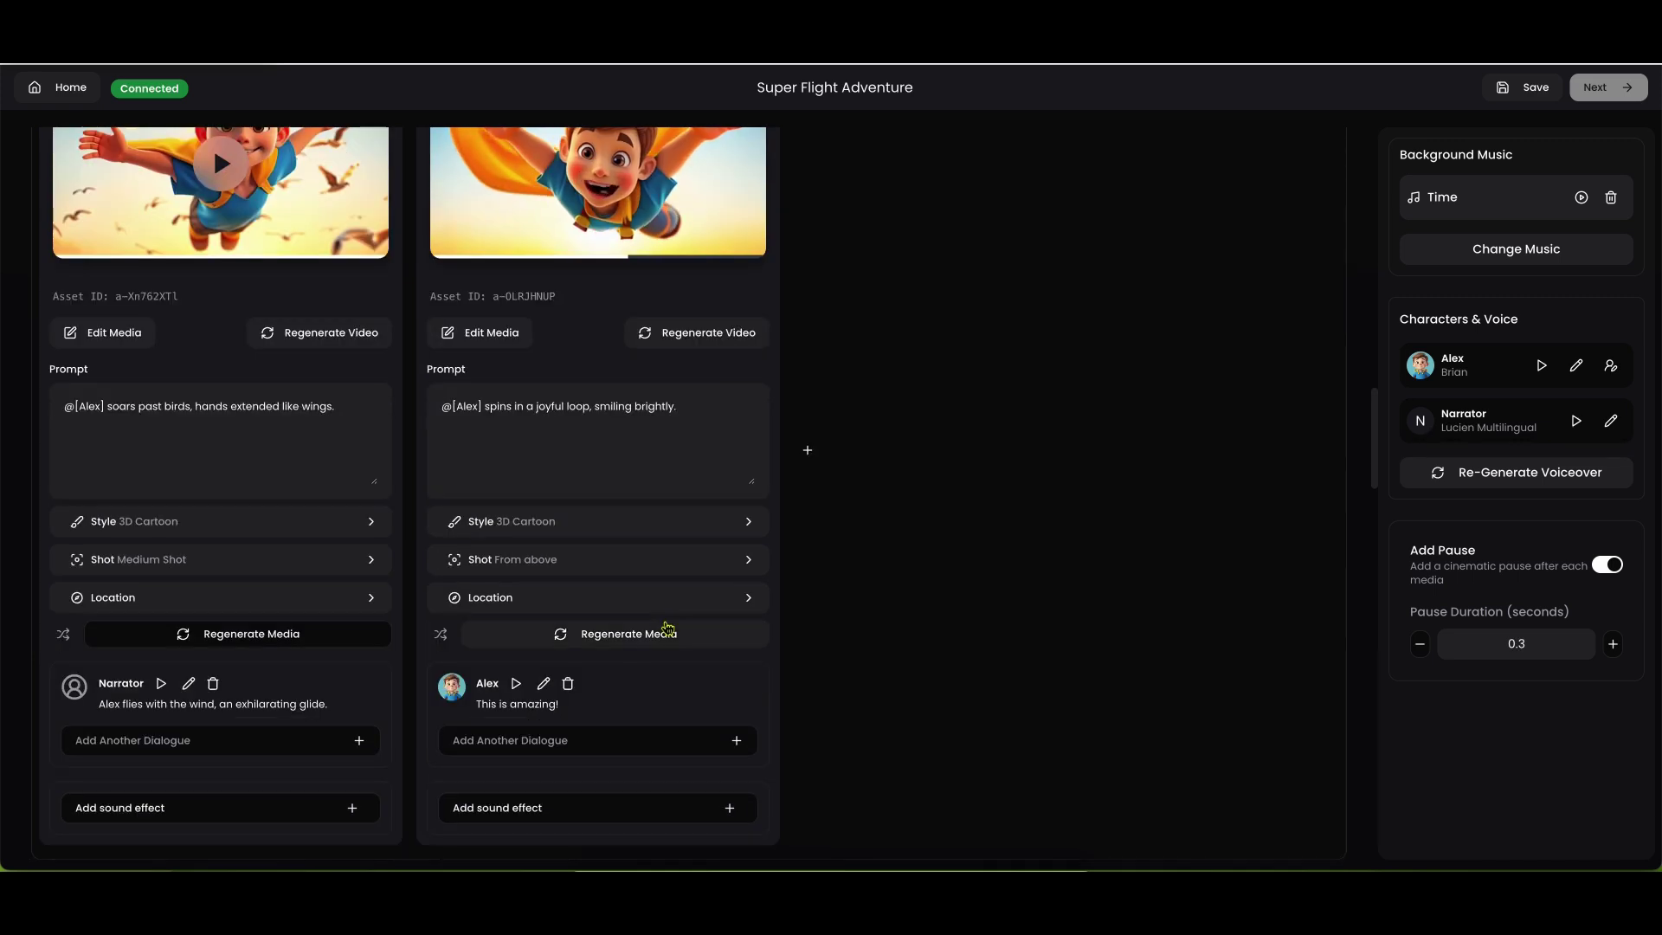
pyautogui.moveTo(614, 519)
pyautogui.moveTo(200, 496)
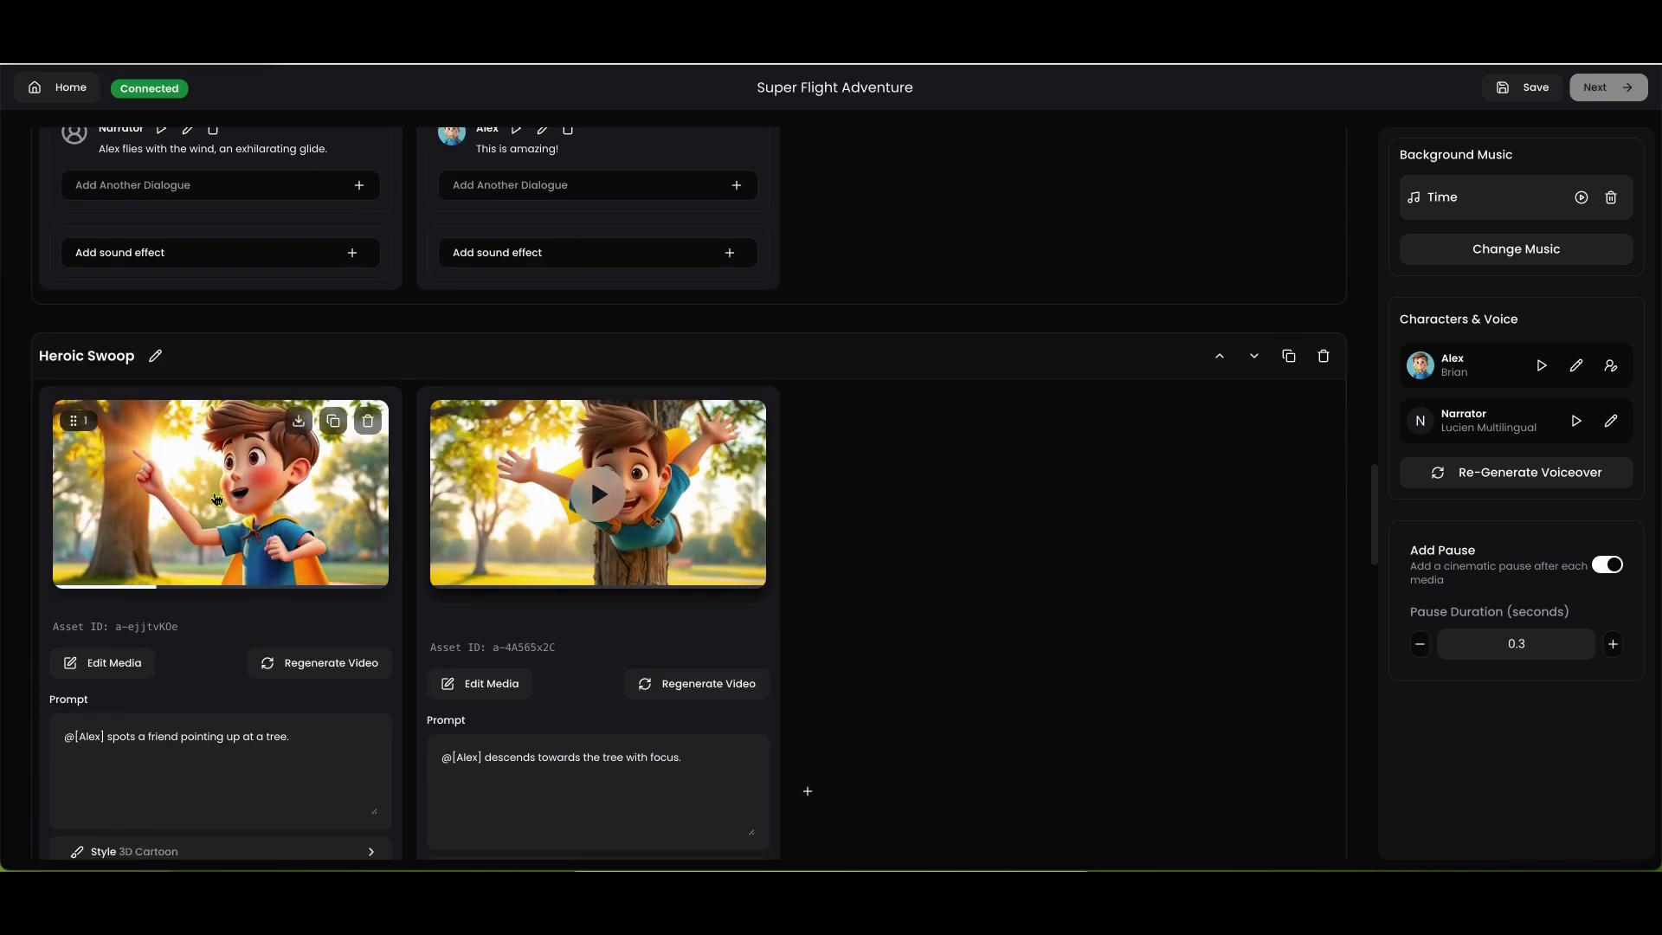
pyautogui.moveTo(460, 545)
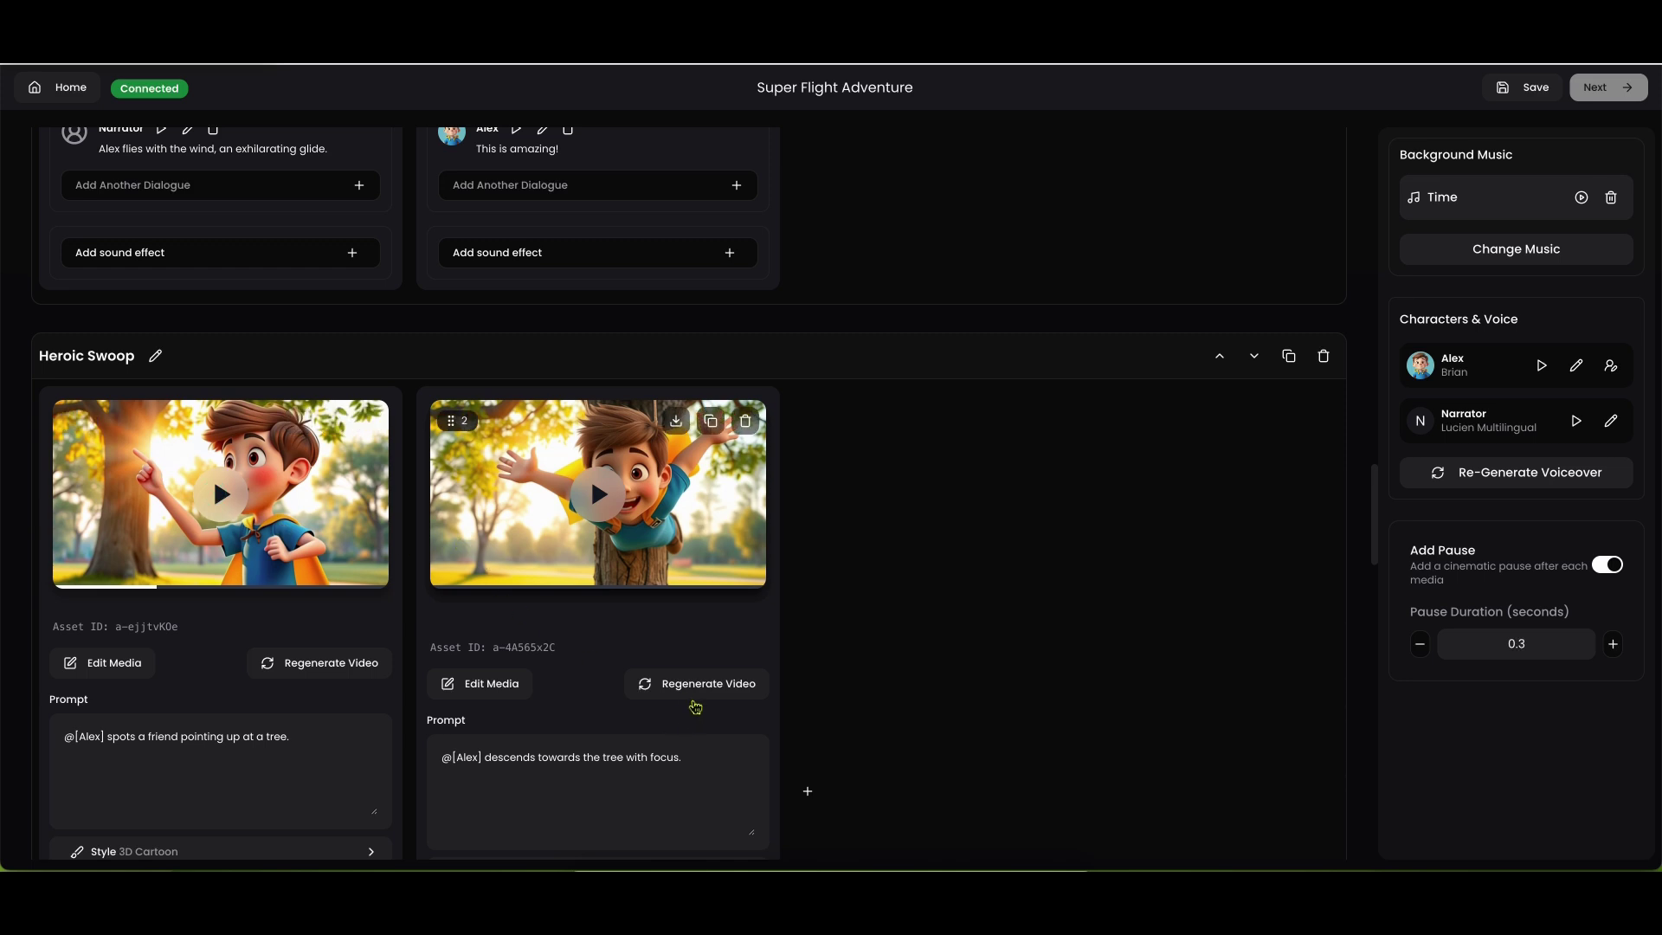
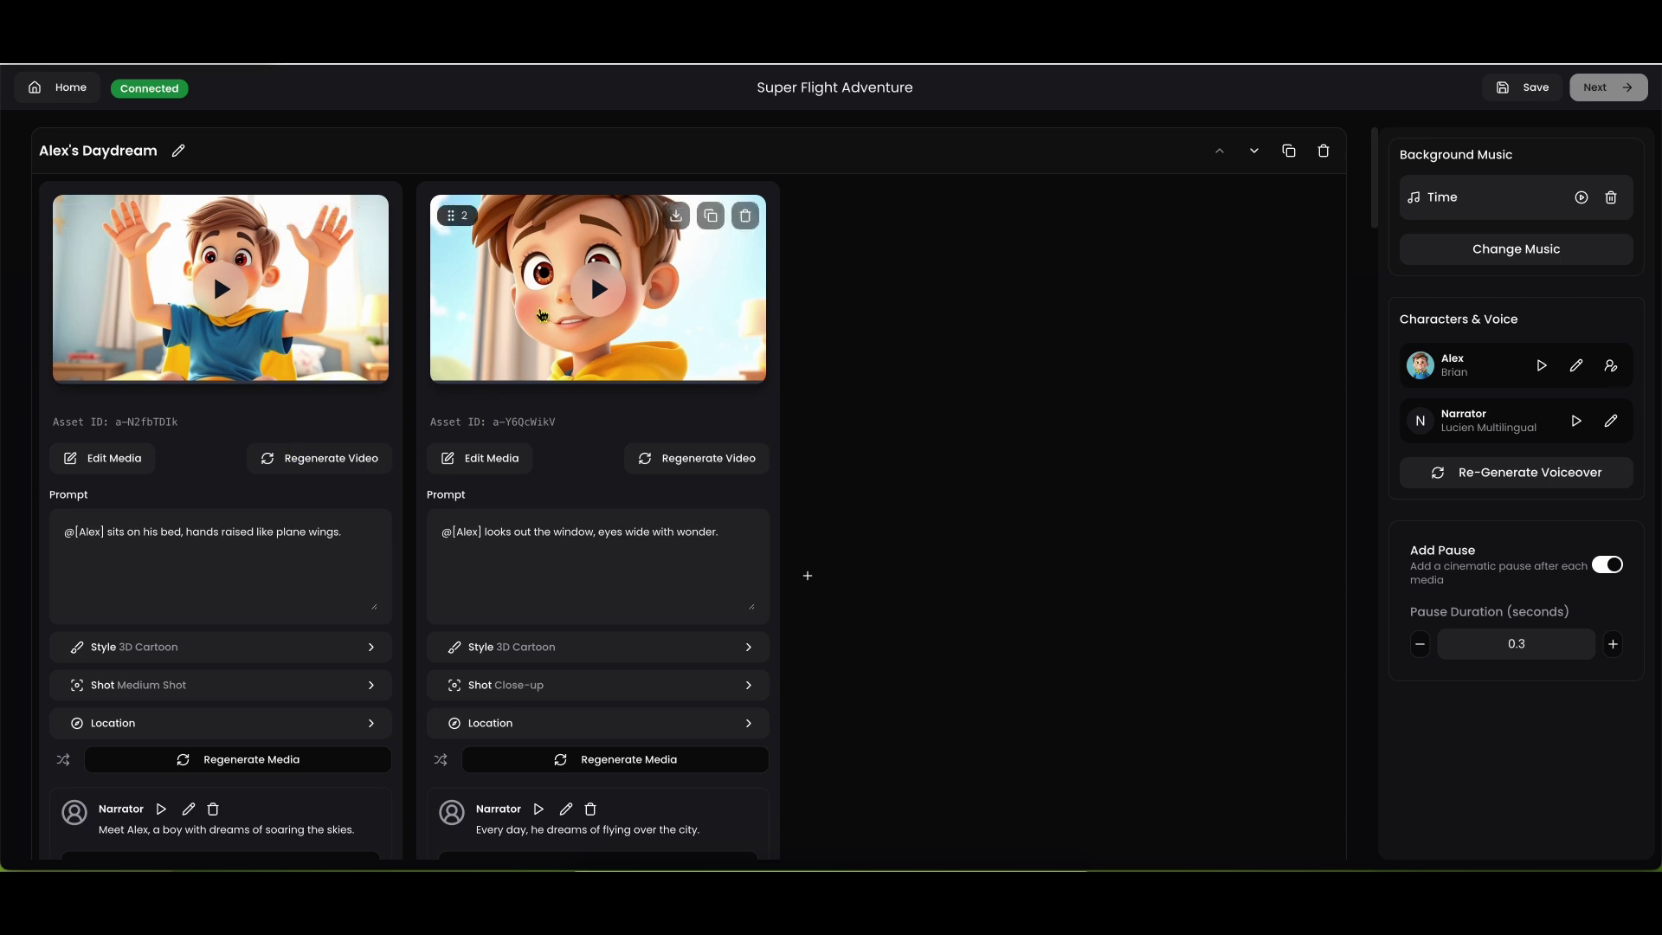
# Step: Leave the storyboard and start a new AI video of the Story type with Include Characters switched on
pyautogui.click(71, 87)
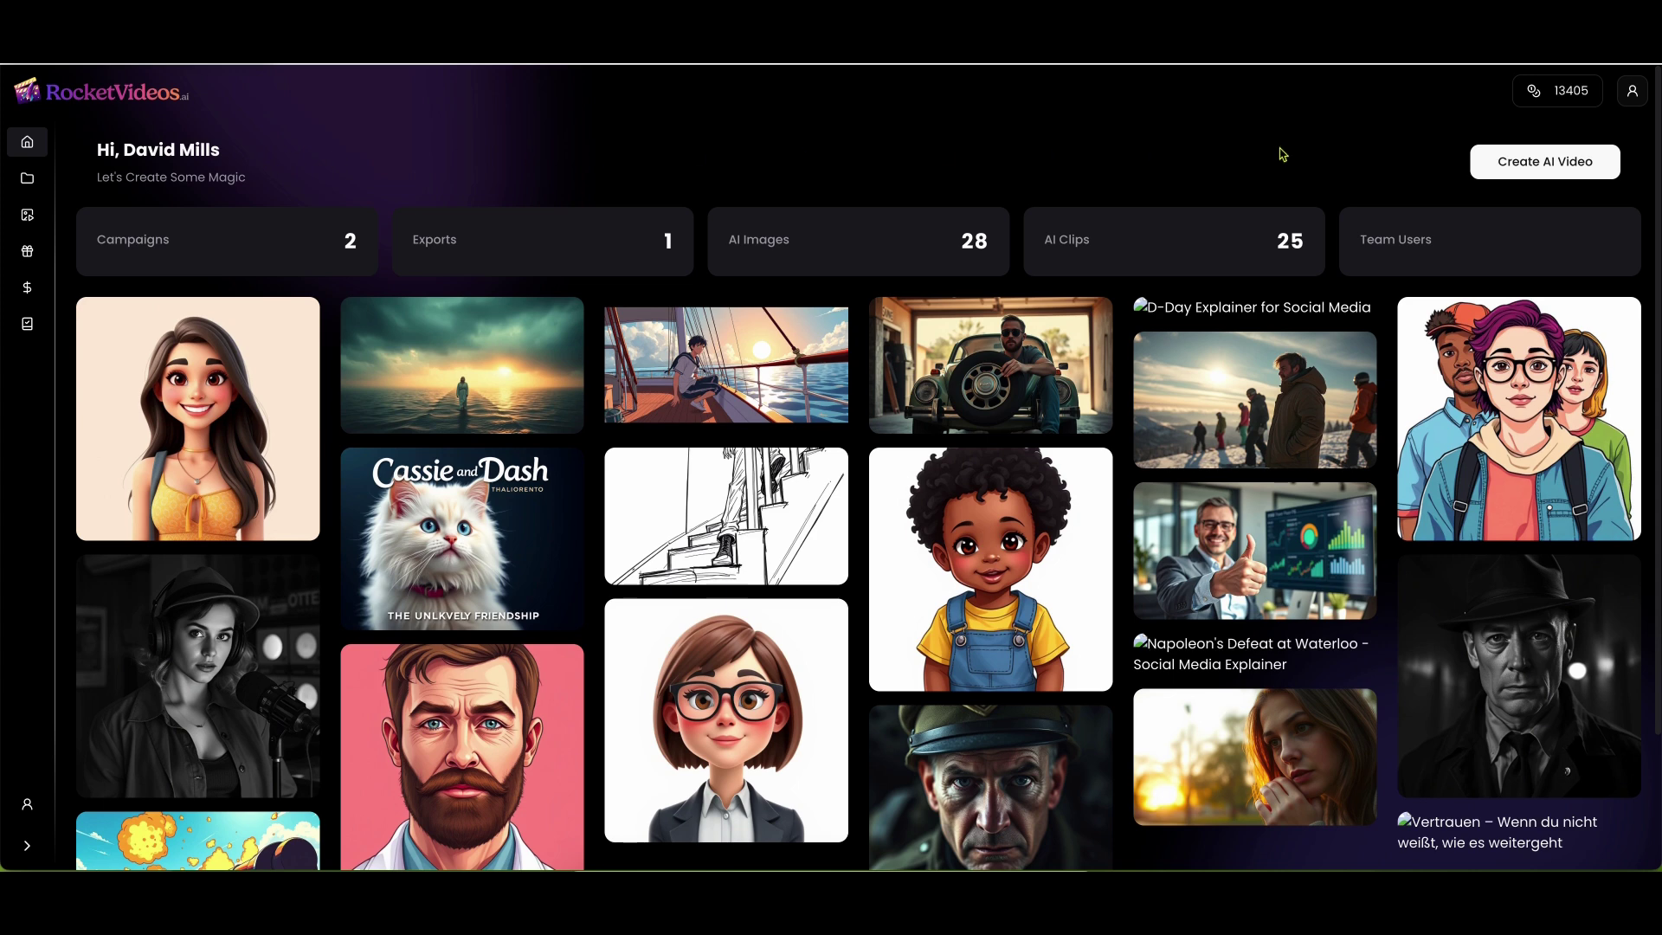
pyautogui.click(1552, 159)
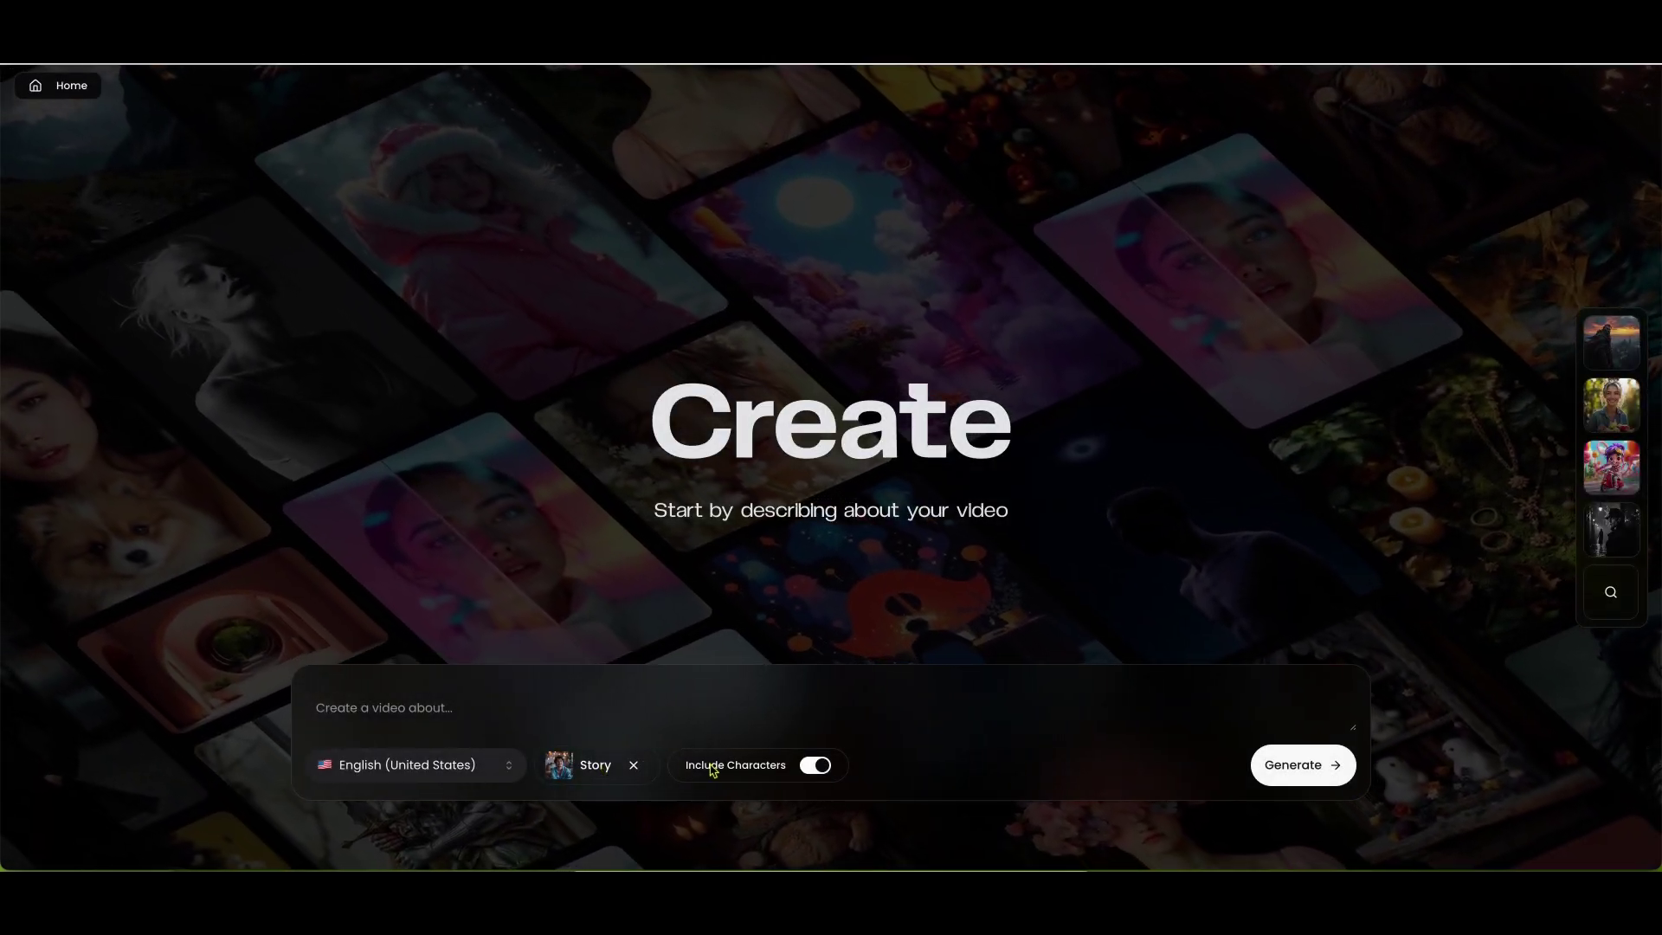
pyautogui.click(815, 767)
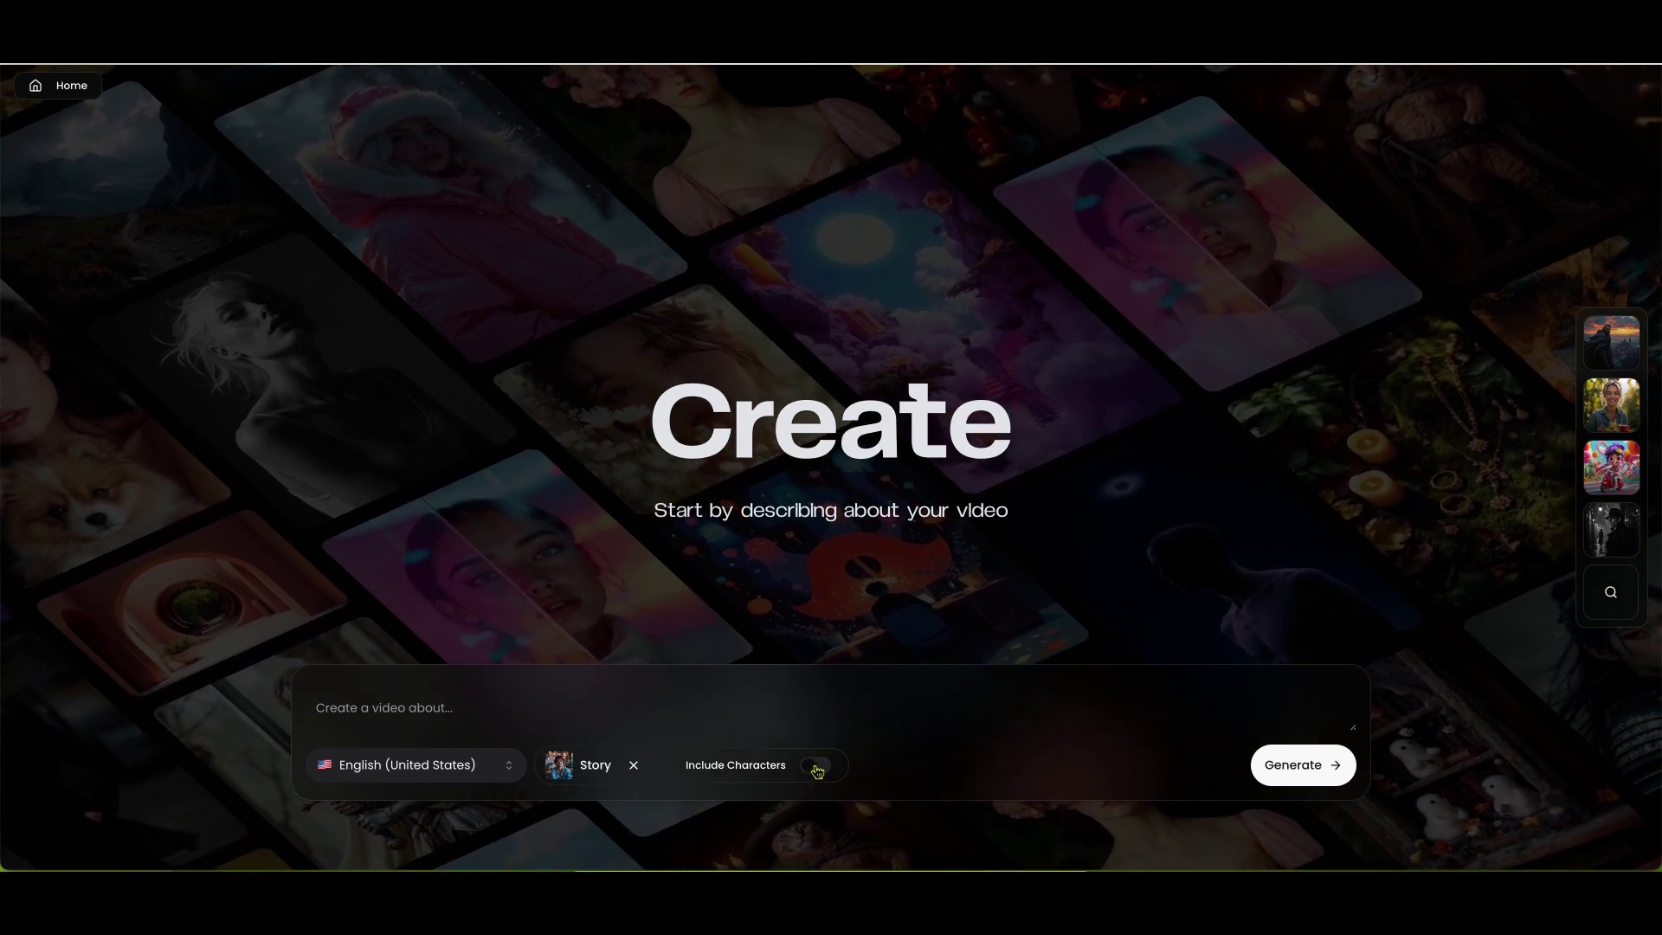
pyautogui.click(815, 767)
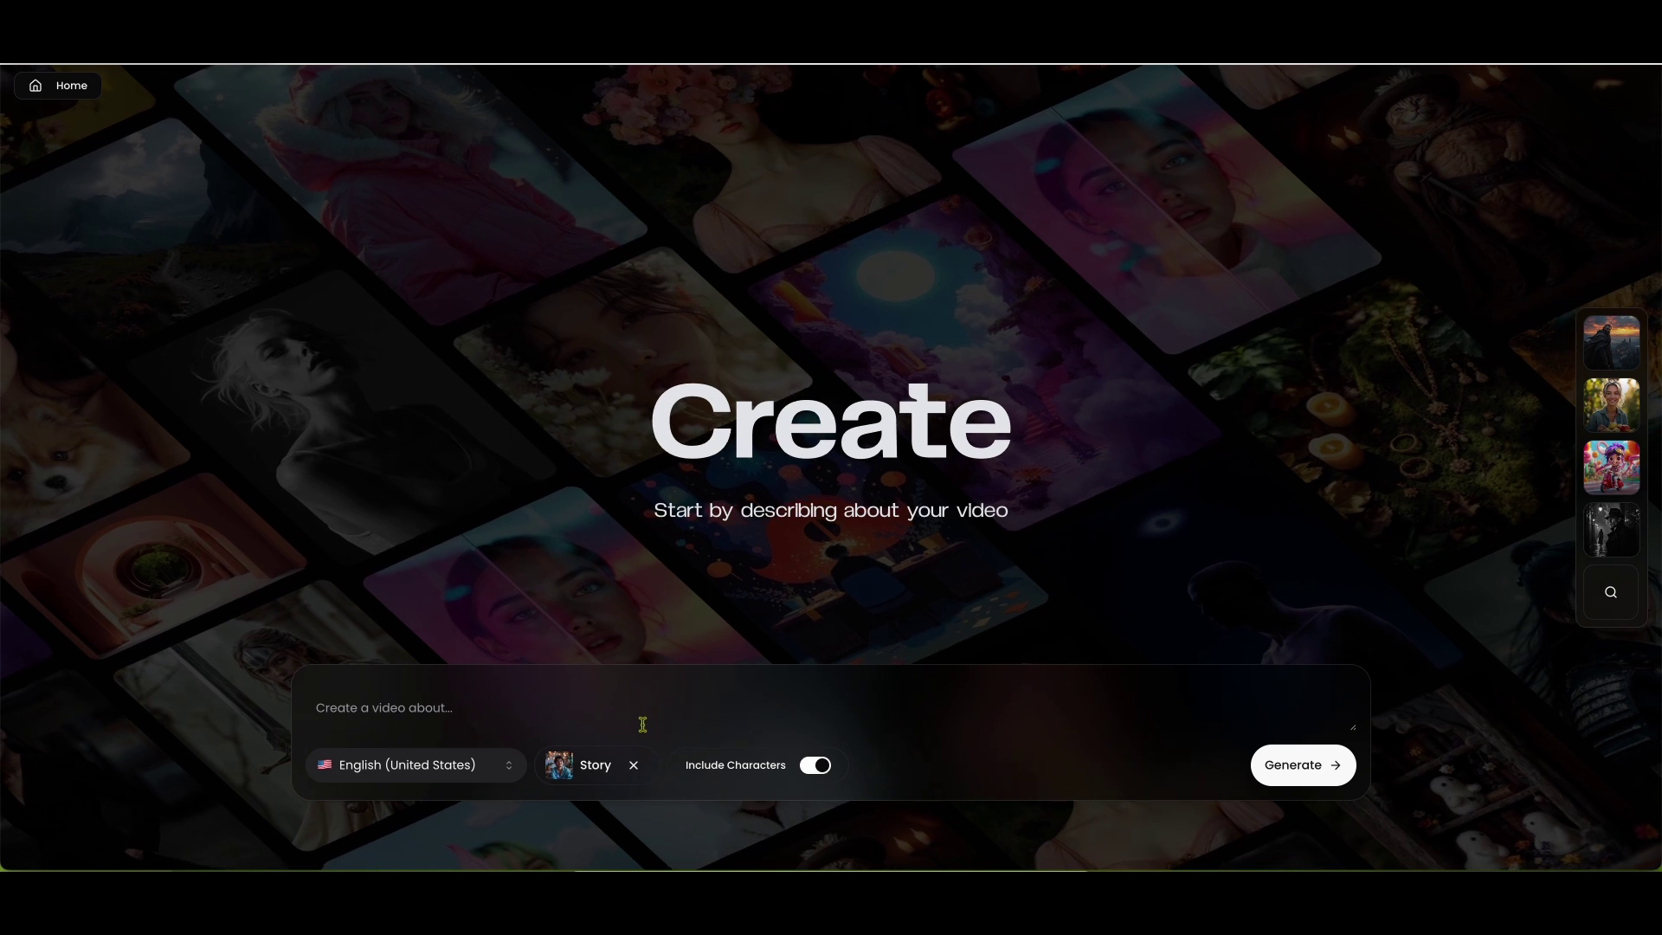
# Step: Generate a project from the prompt "terminator comes to earth to save a boy named aaron"
pyautogui.click(584, 714)
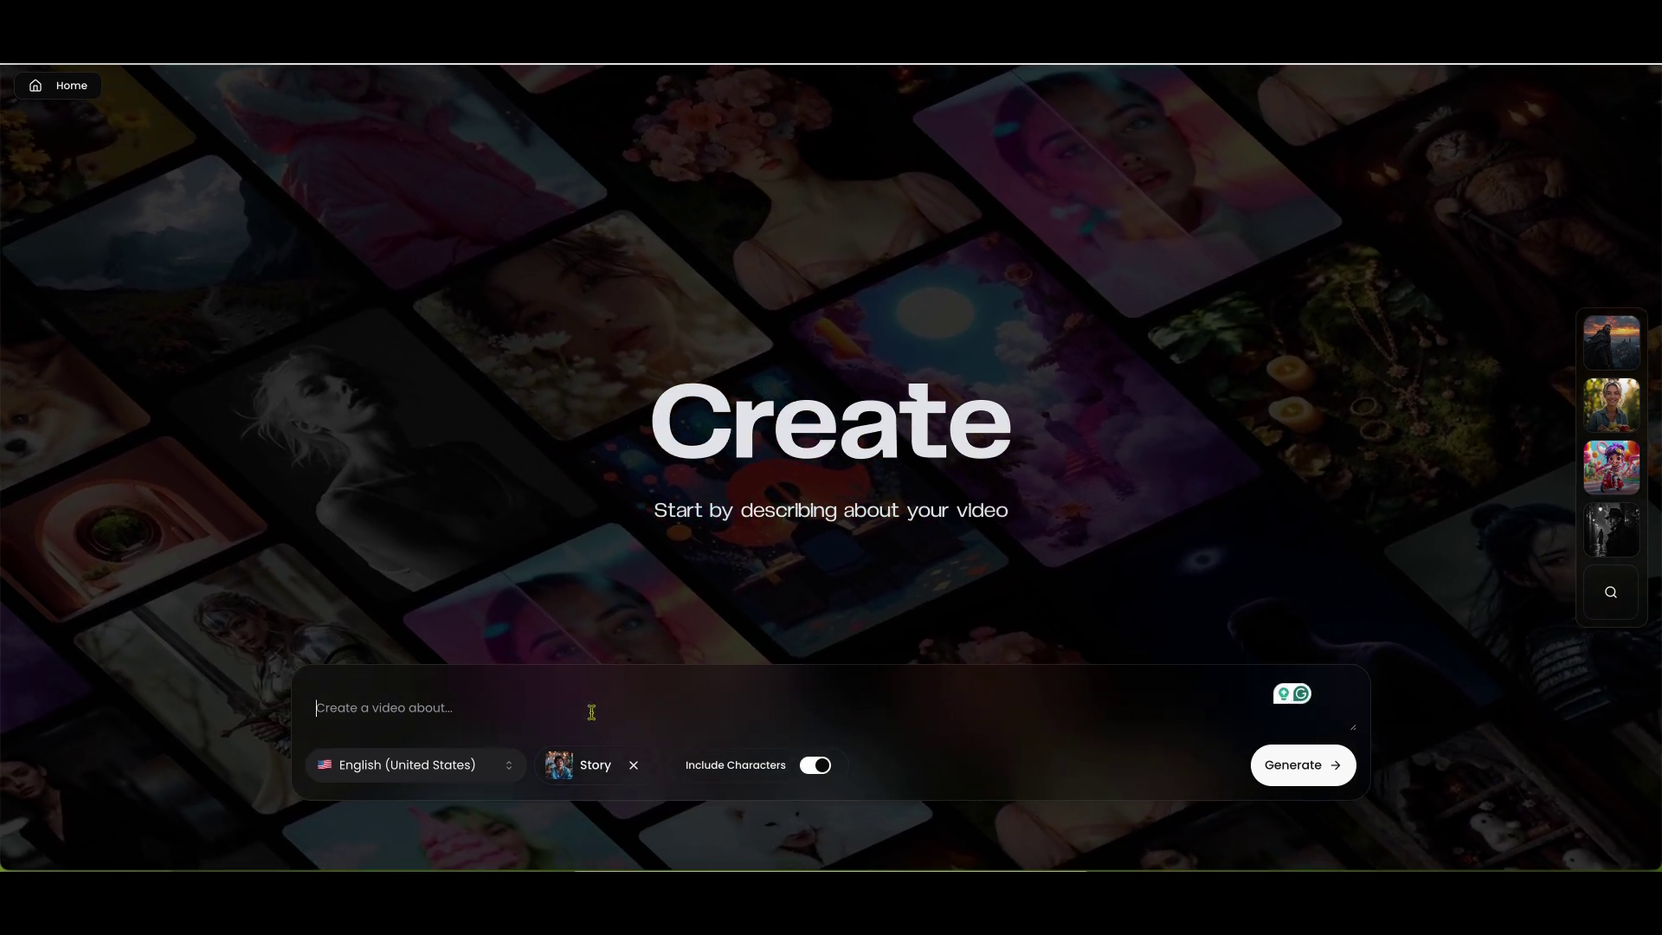
pyautogui.write('terminator ')
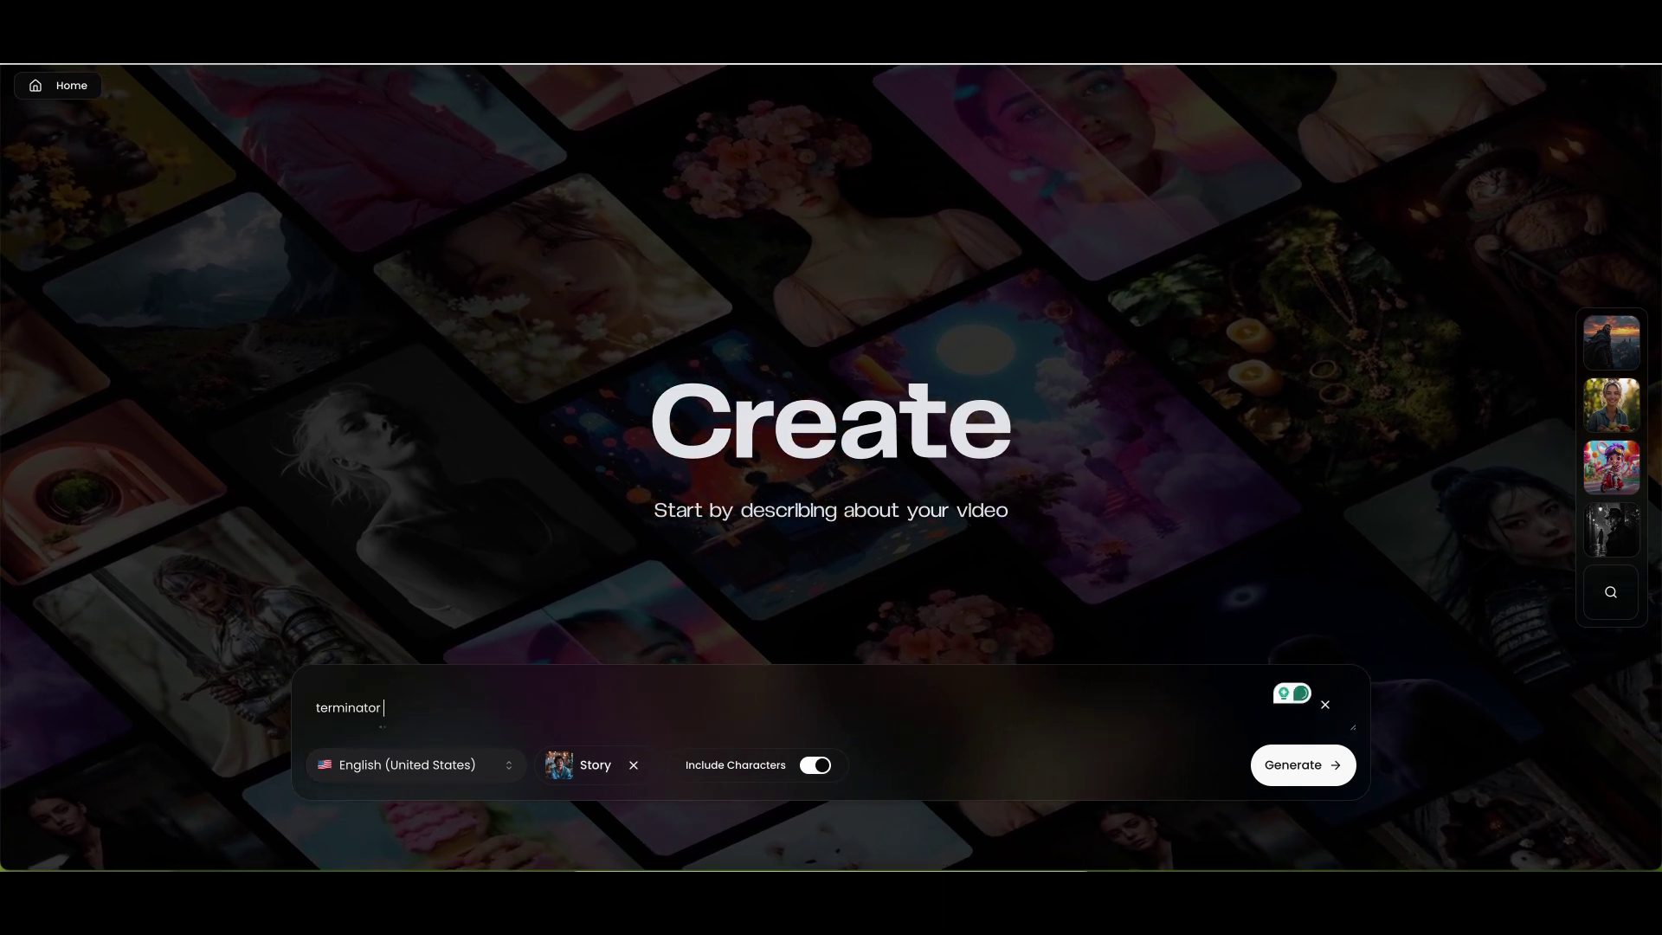
pyautogui.write('comes to ea')
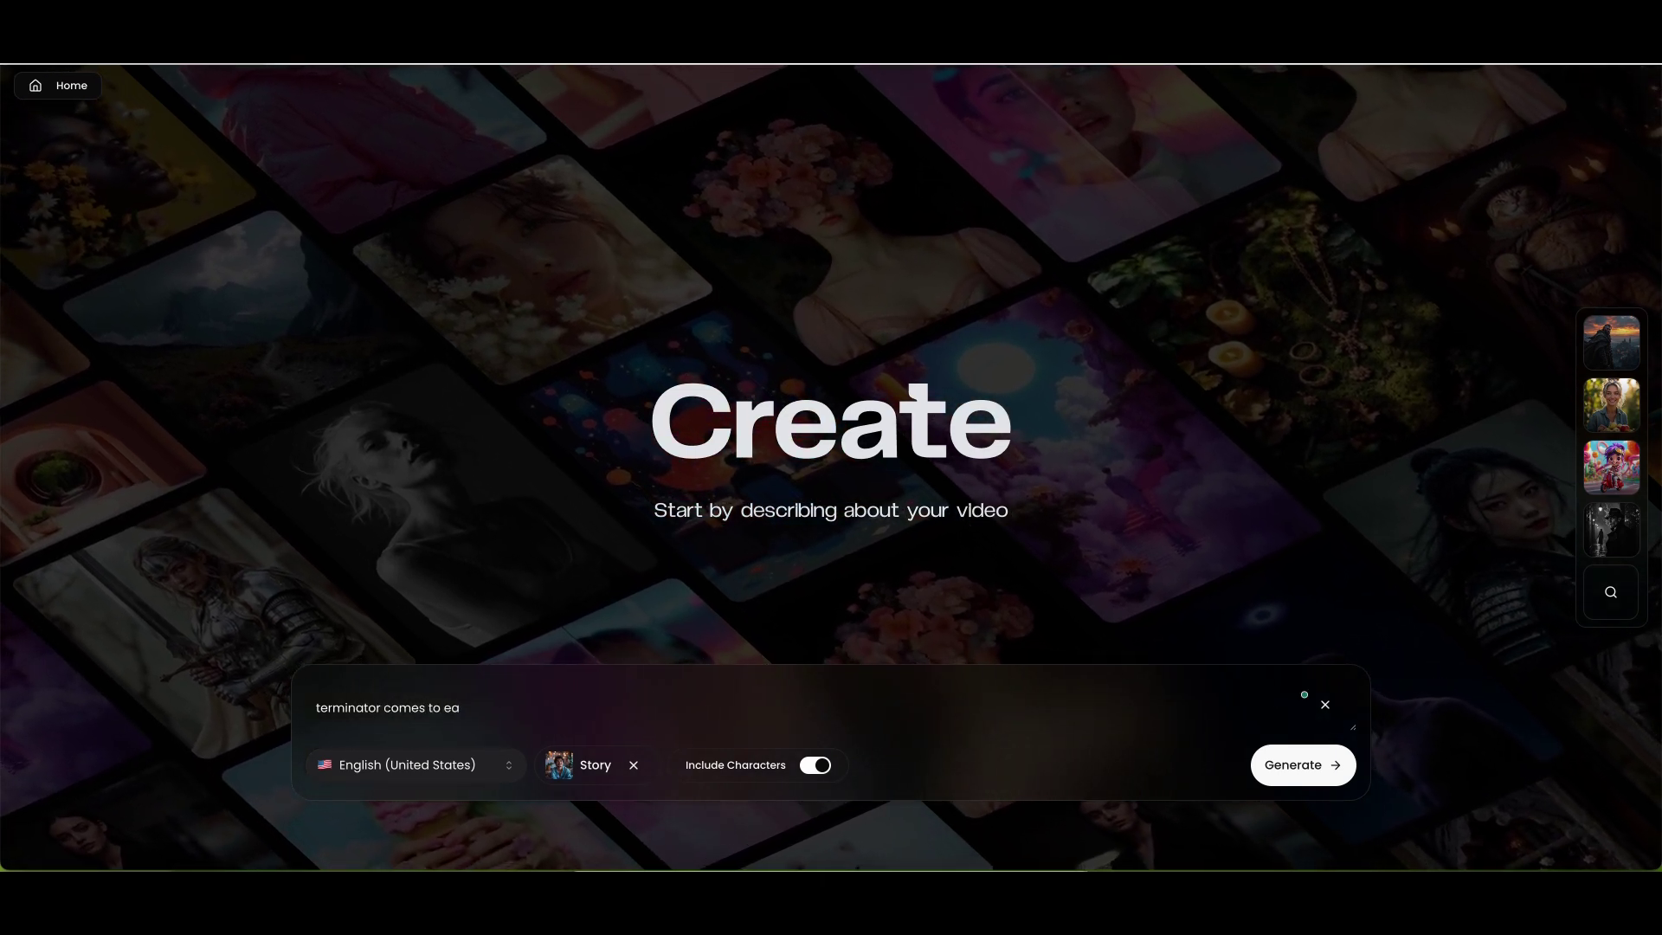
pyautogui.write('rth to ')
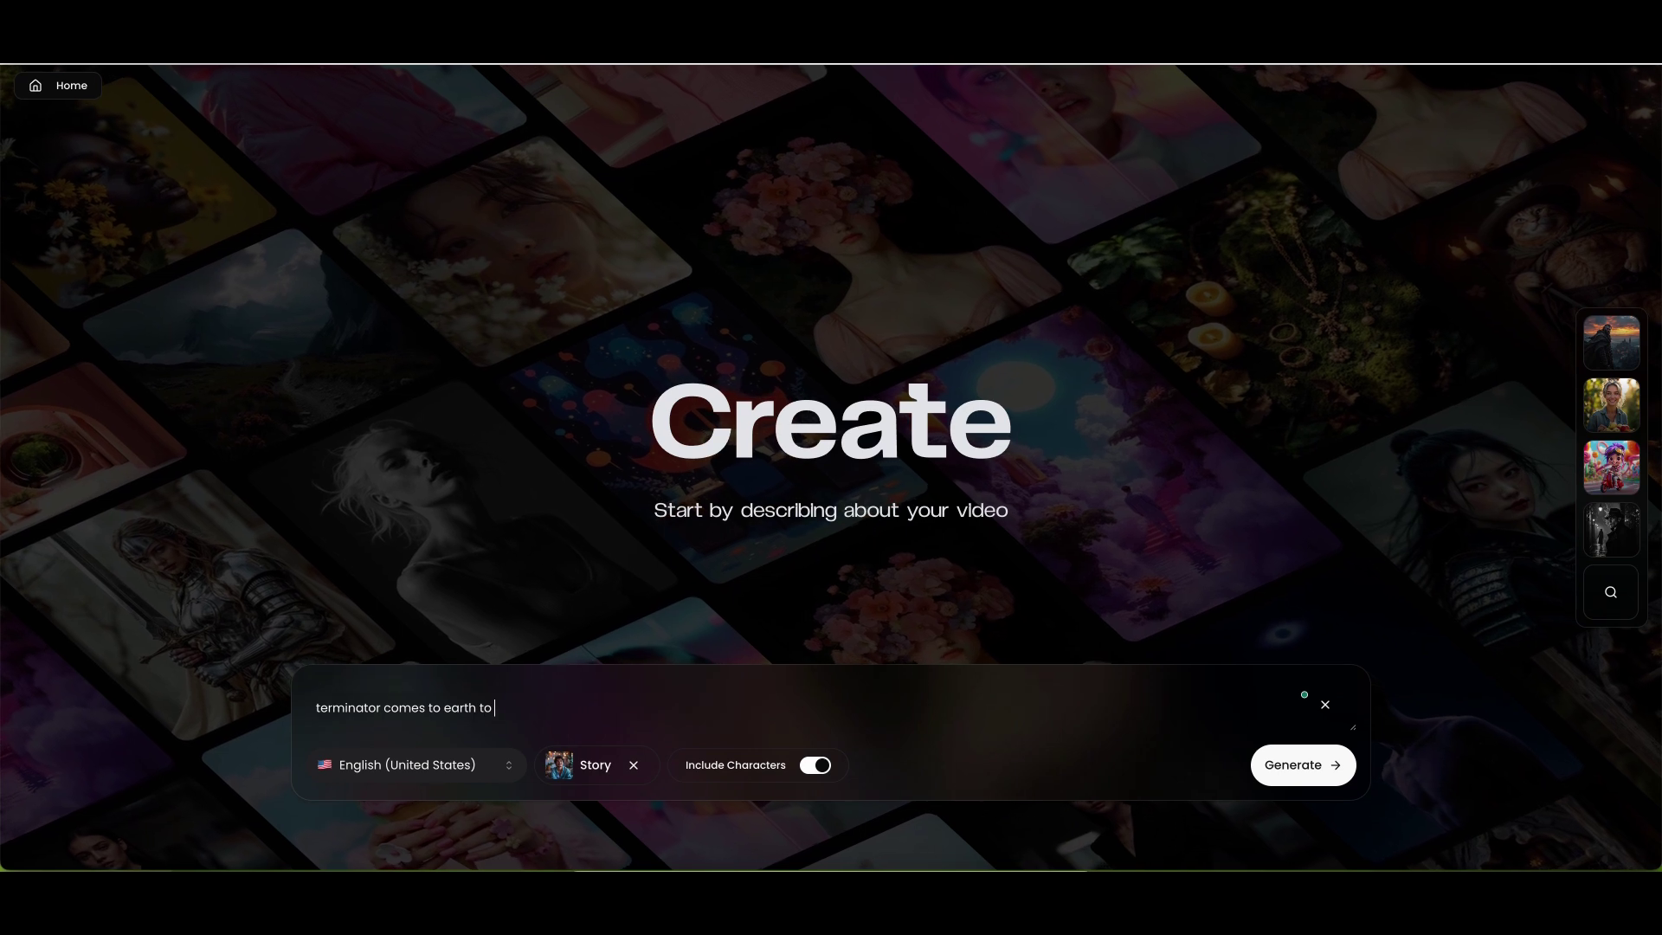
pyautogui.write('save')
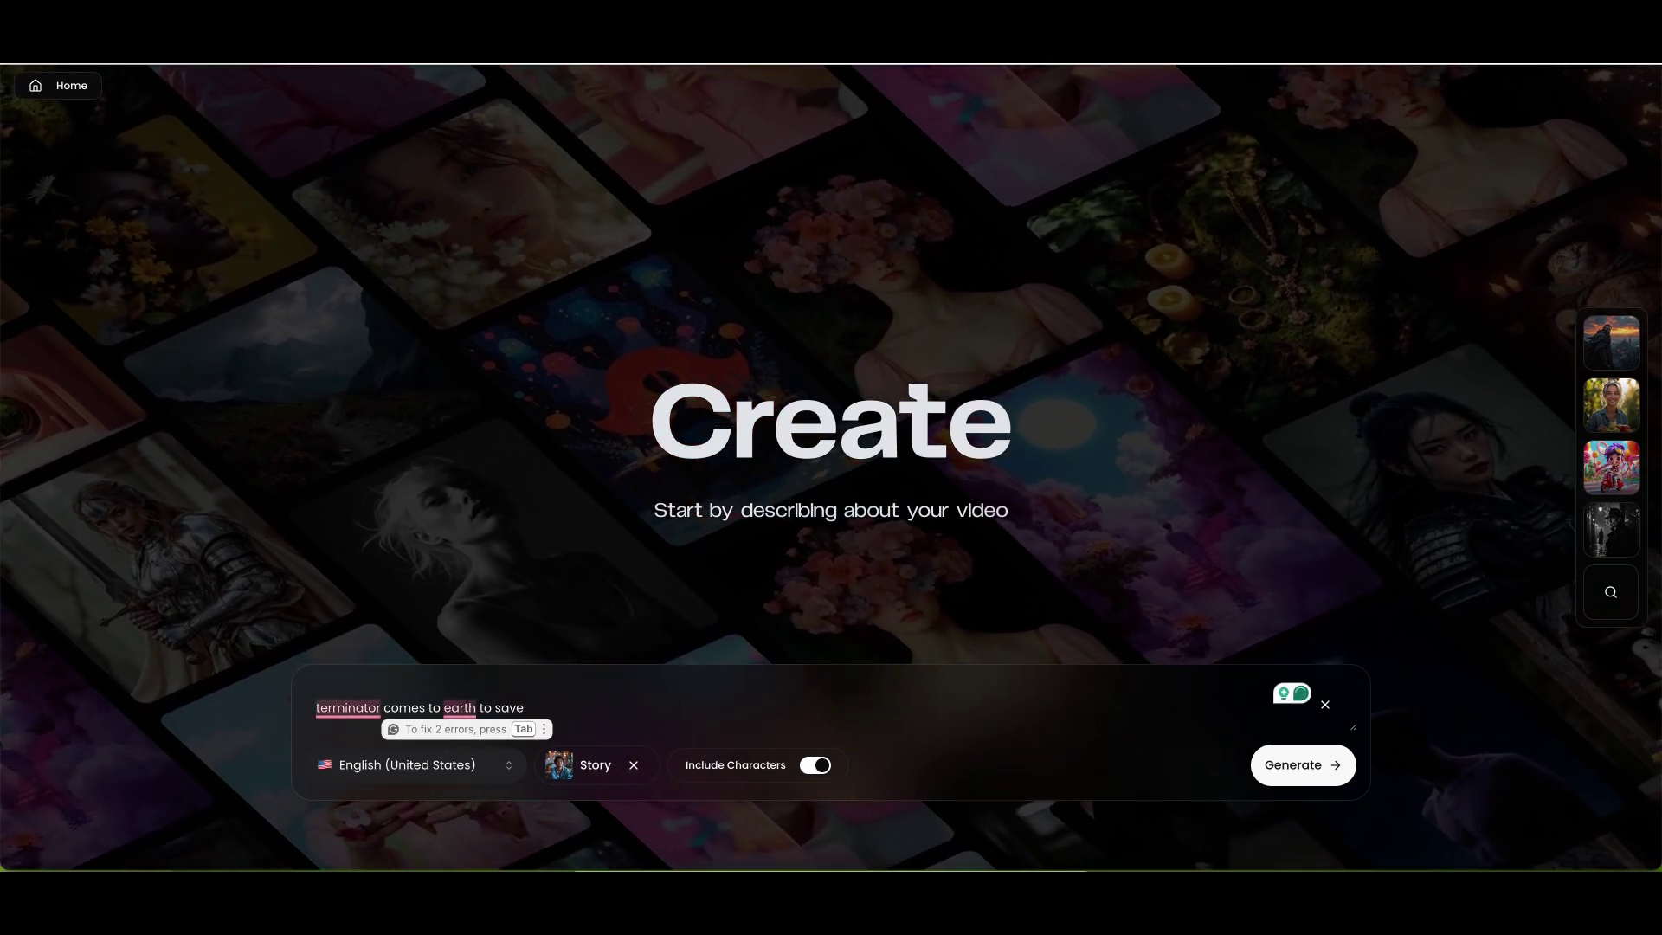
pyautogui.write(' a boy named a')
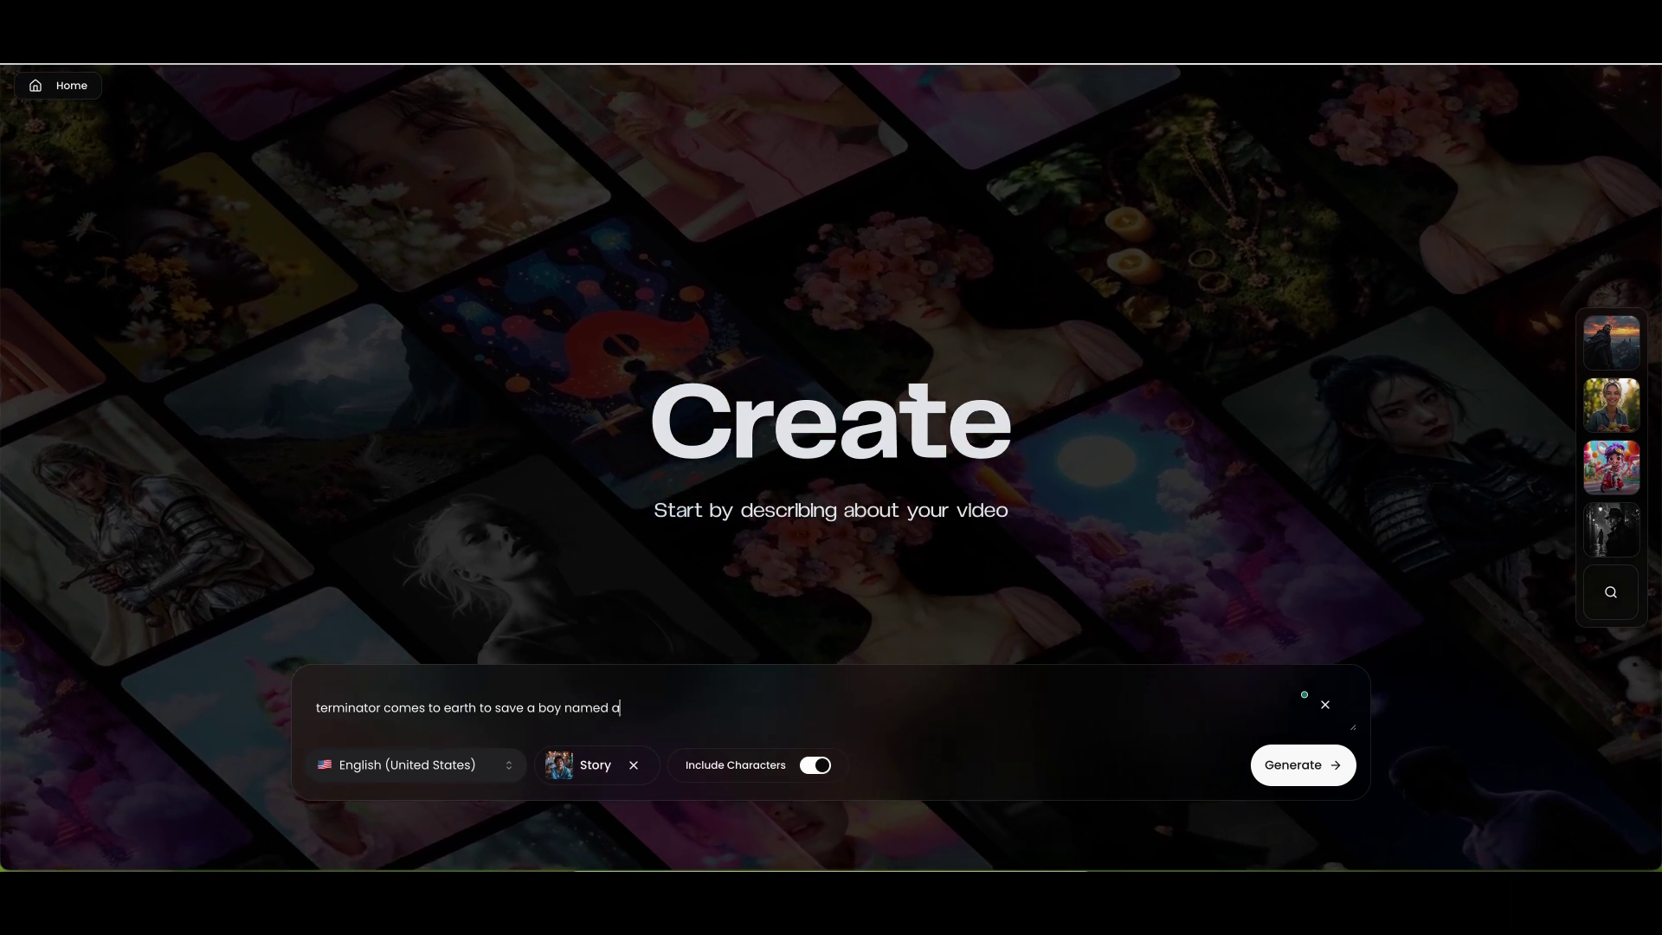
pyautogui.write('aron')
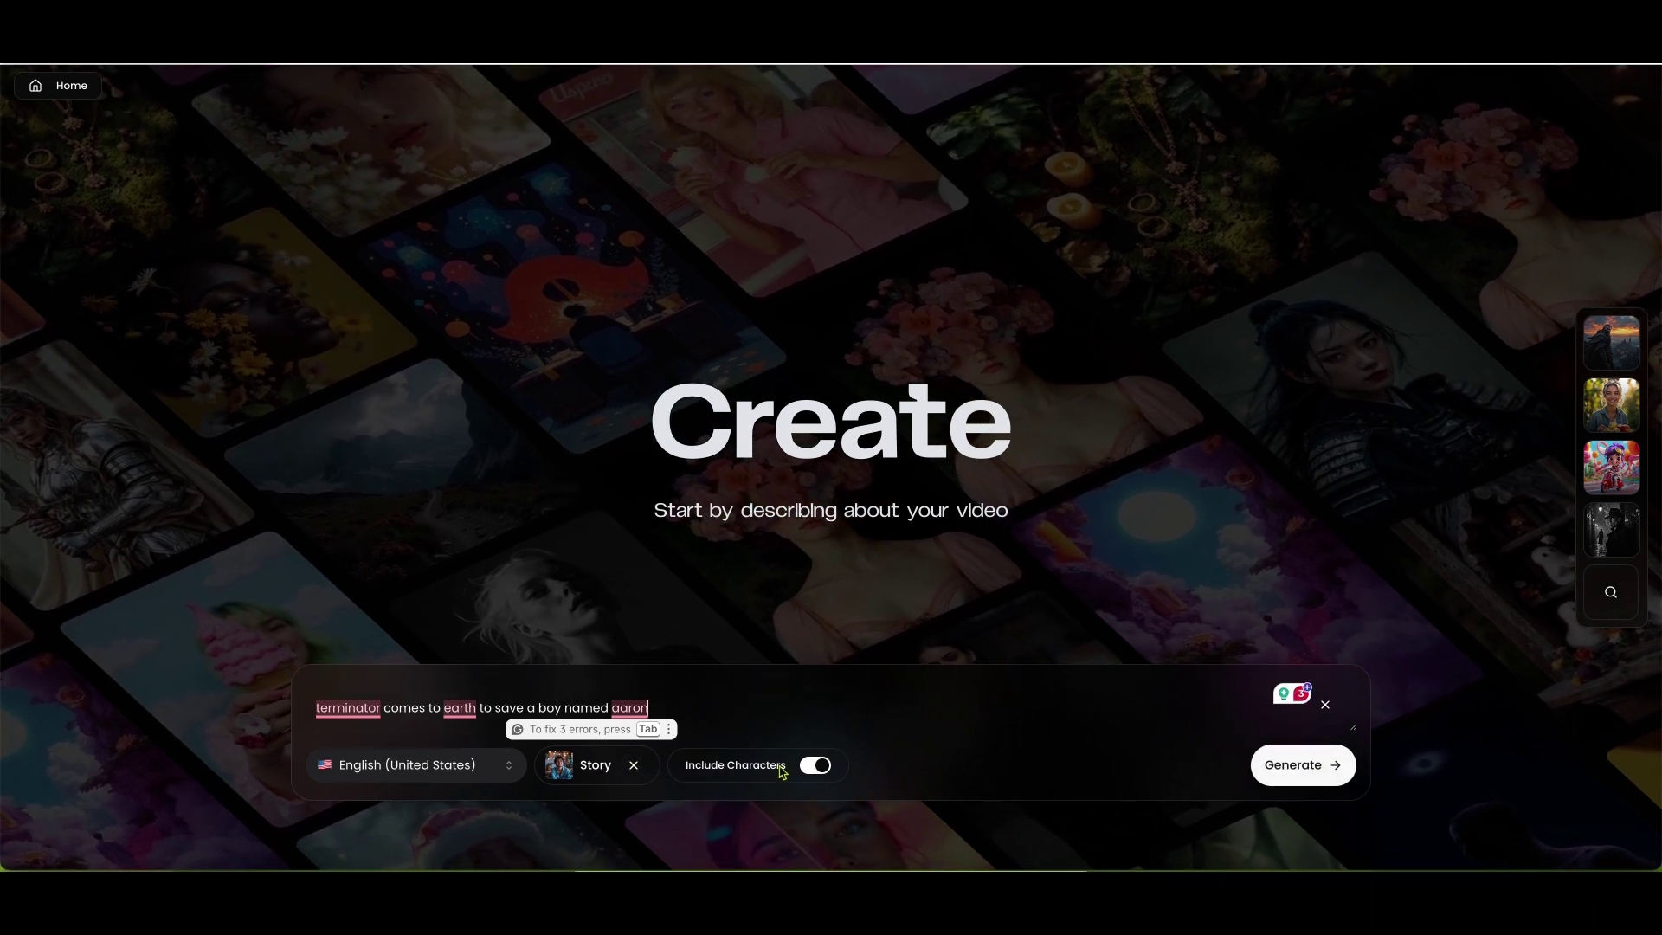
pyautogui.click(1290, 769)
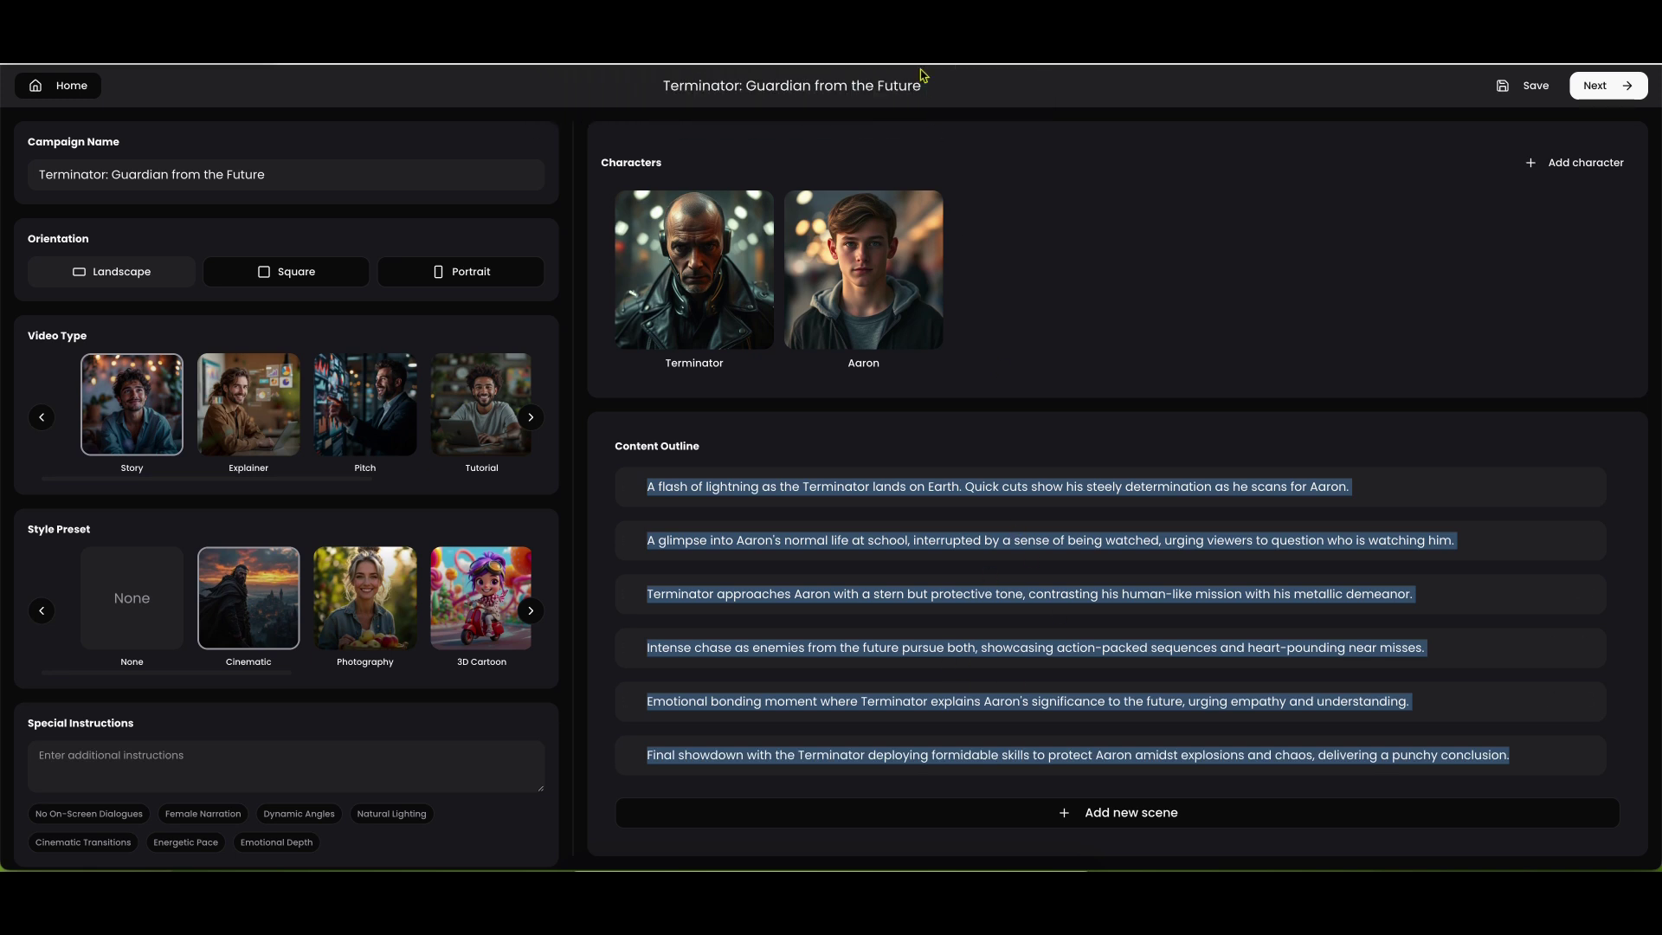
# Step: Switch to Claude and have it make the pasted scene outline 5 times longer, with more scenes, plot and character development, and action
pyautogui.click(705, 65)
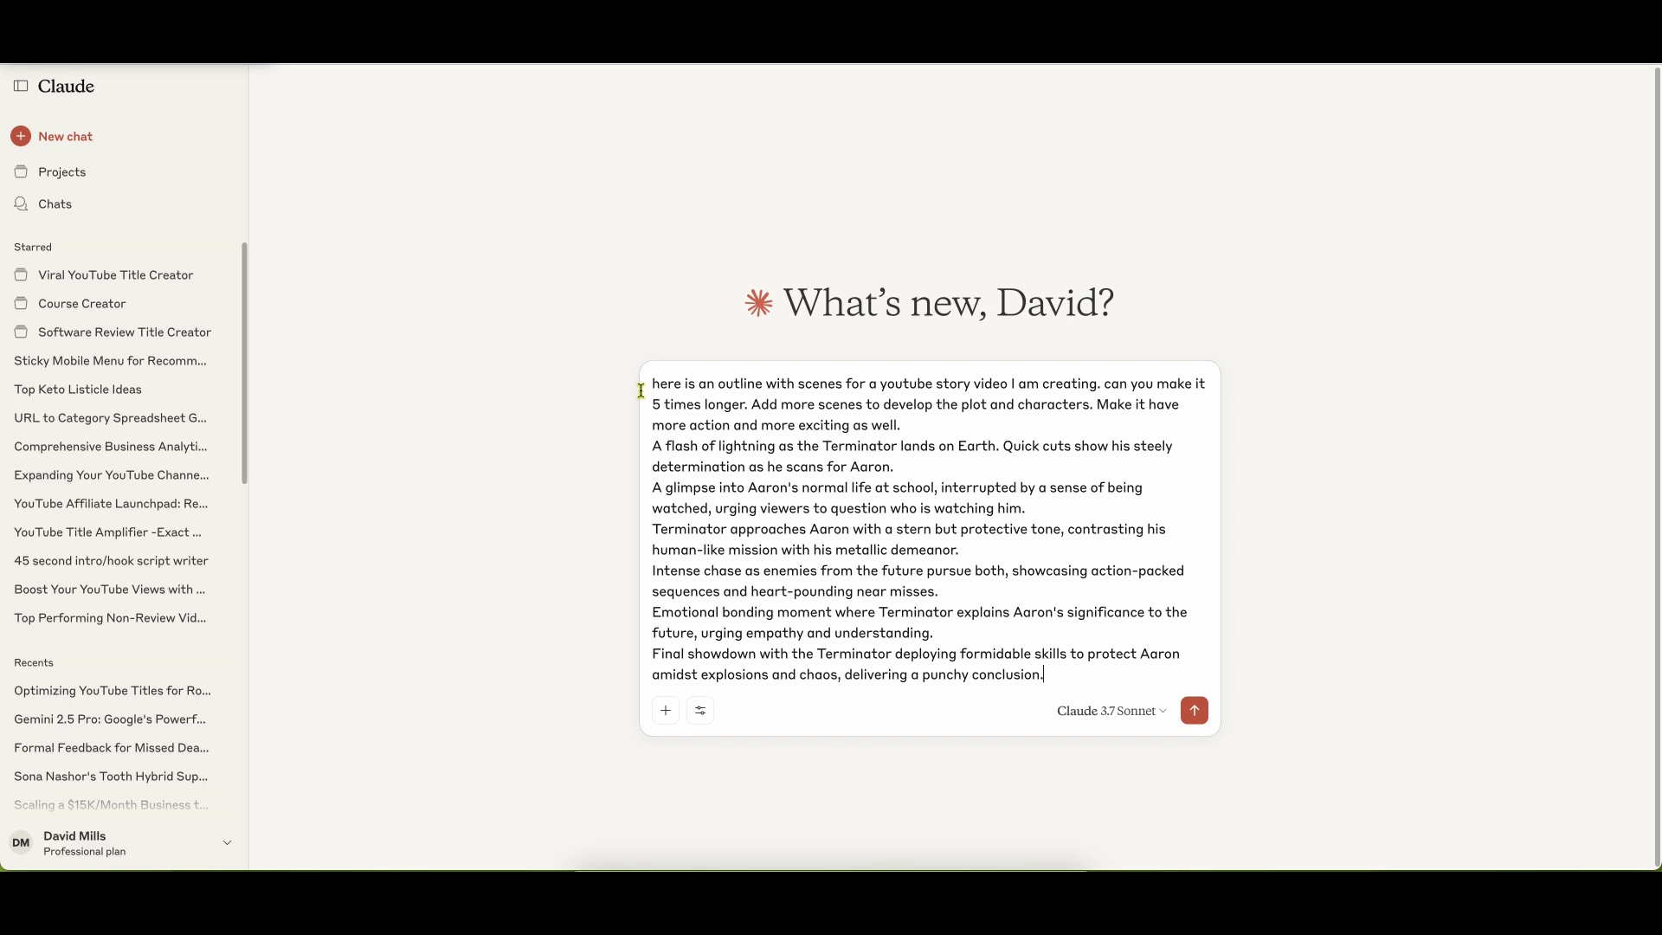
pyautogui.click(1194, 710)
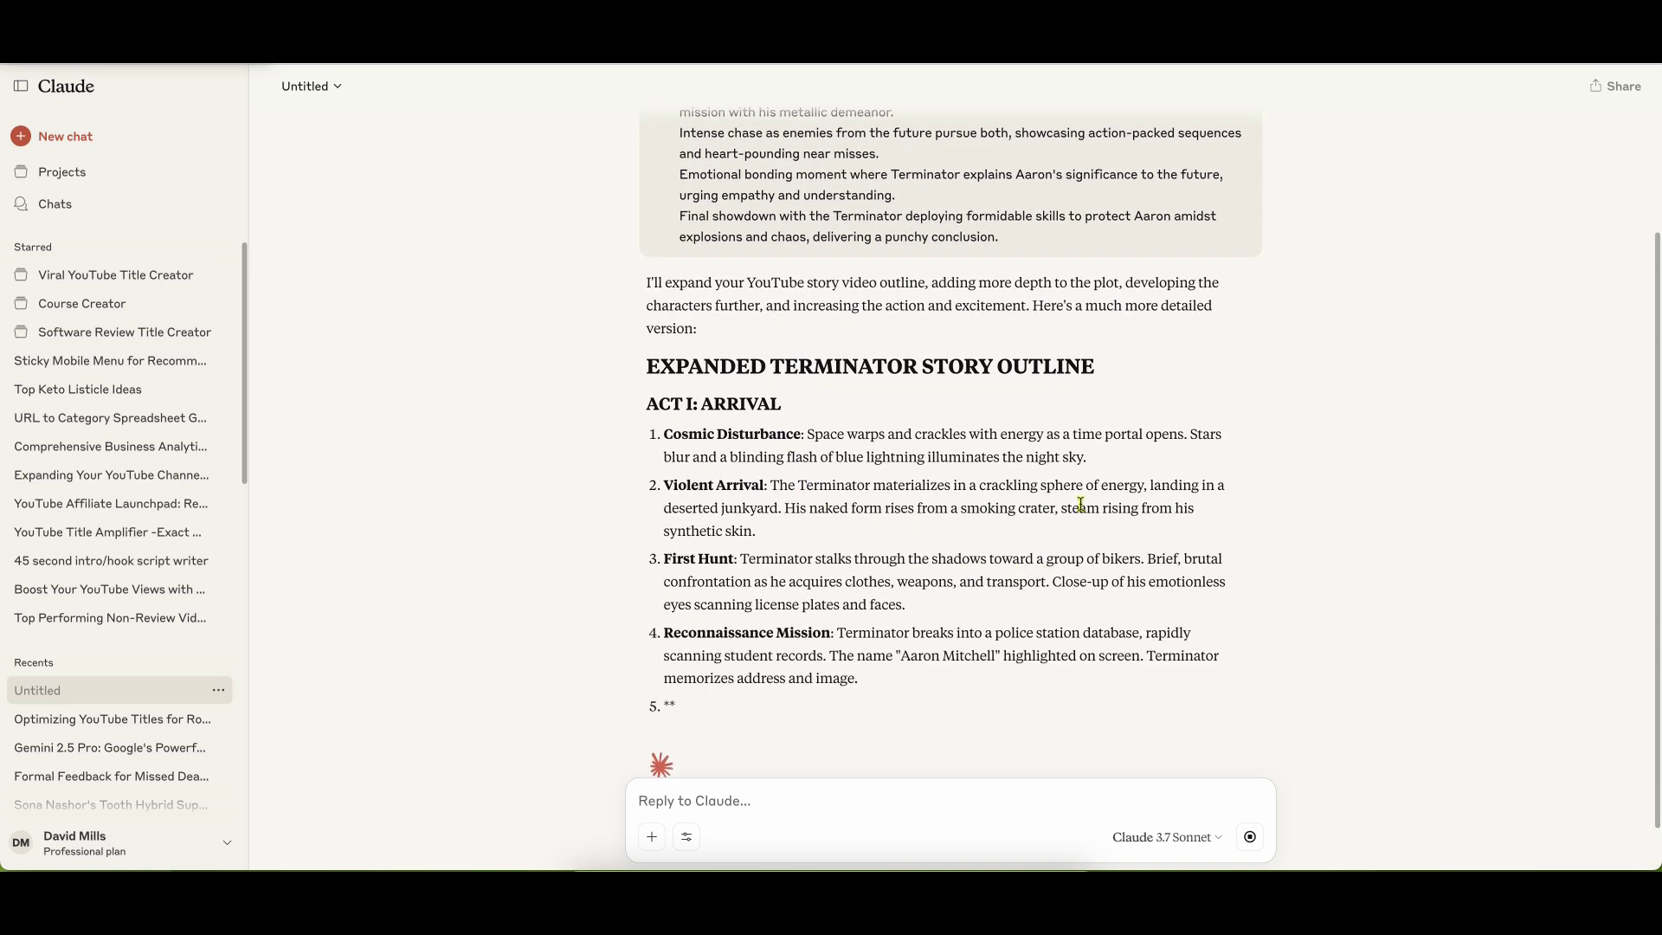
pyautogui.tripleClick(756, 407)
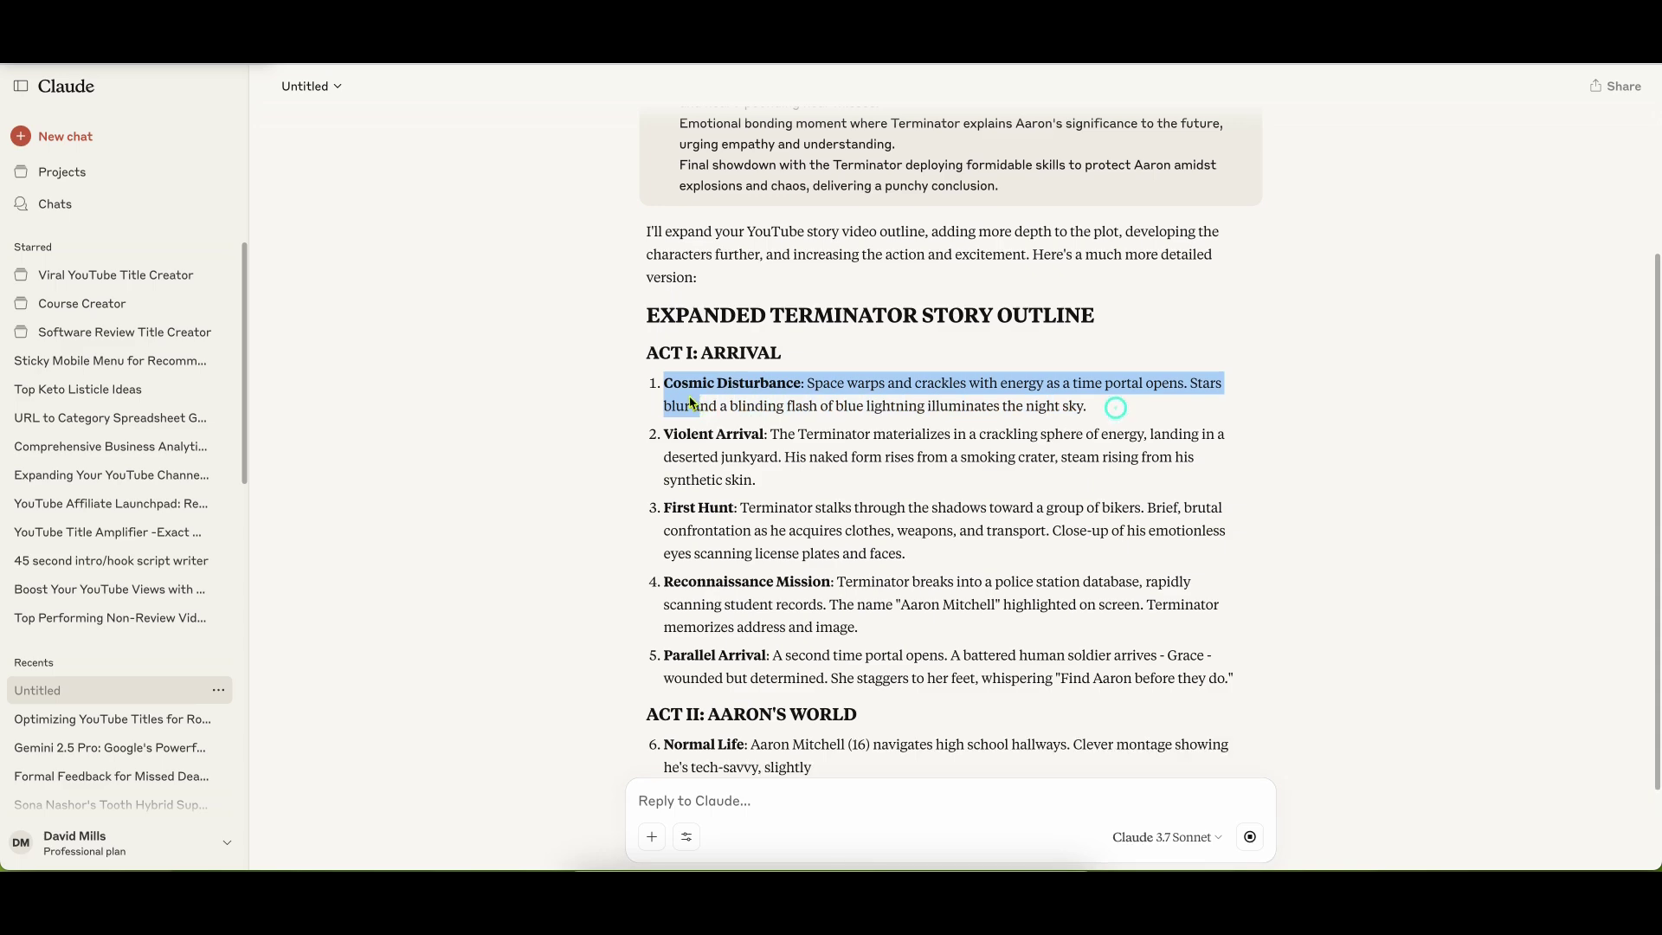
pyautogui.click(965, 516)
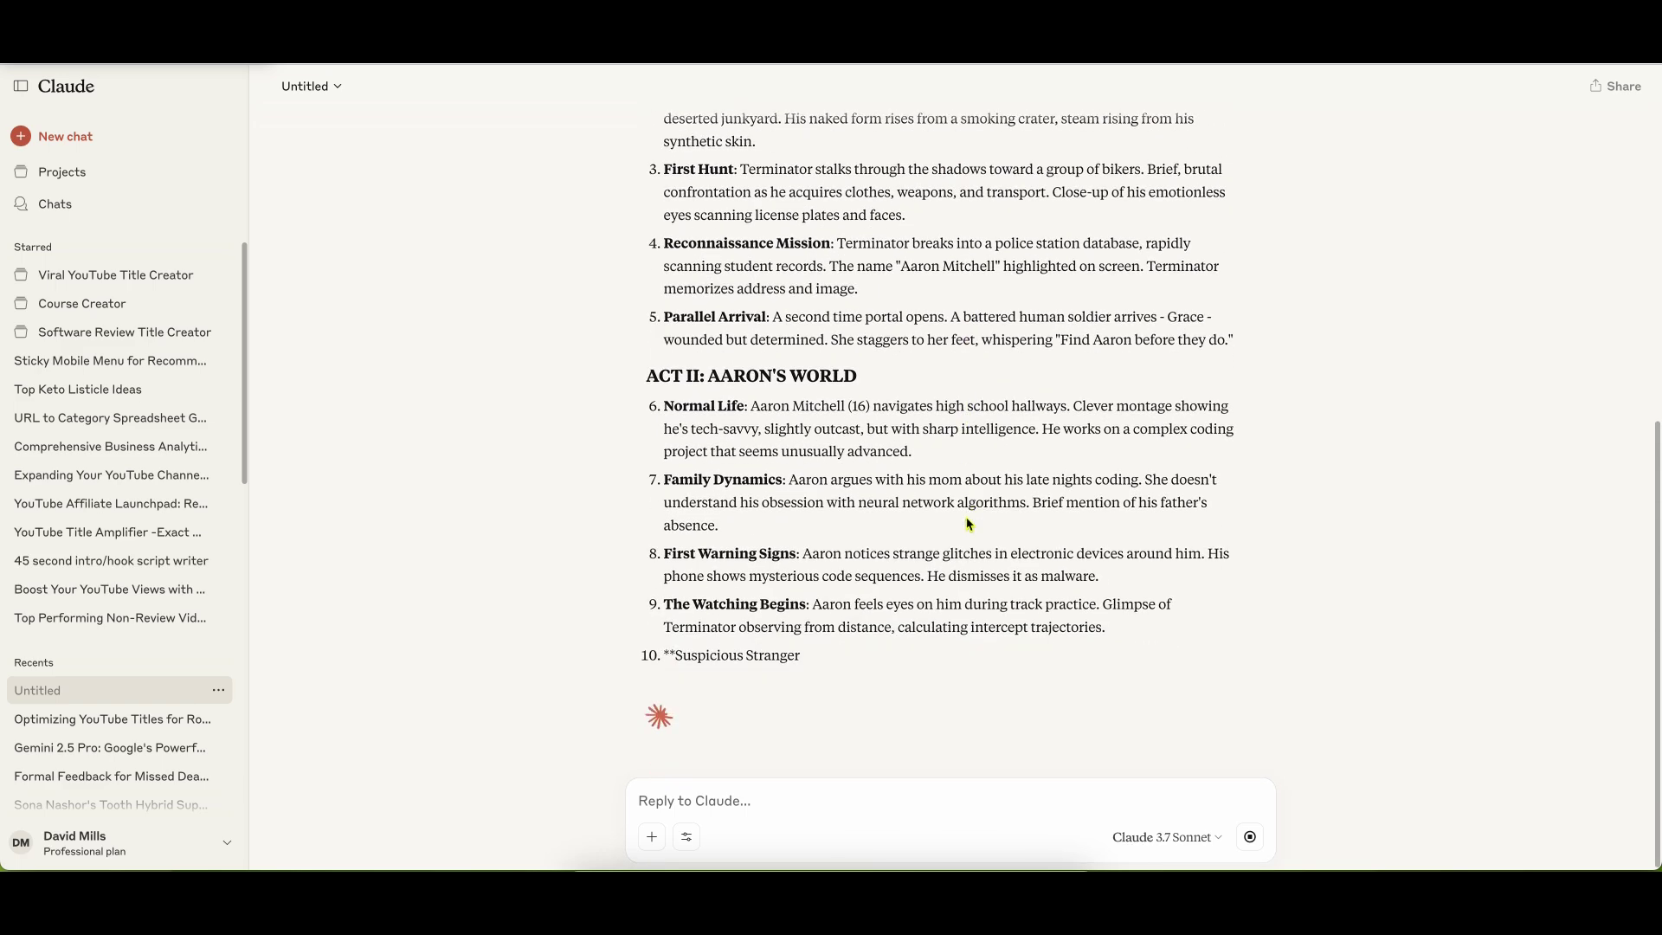
pyautogui.scroll(4, 974, 441)
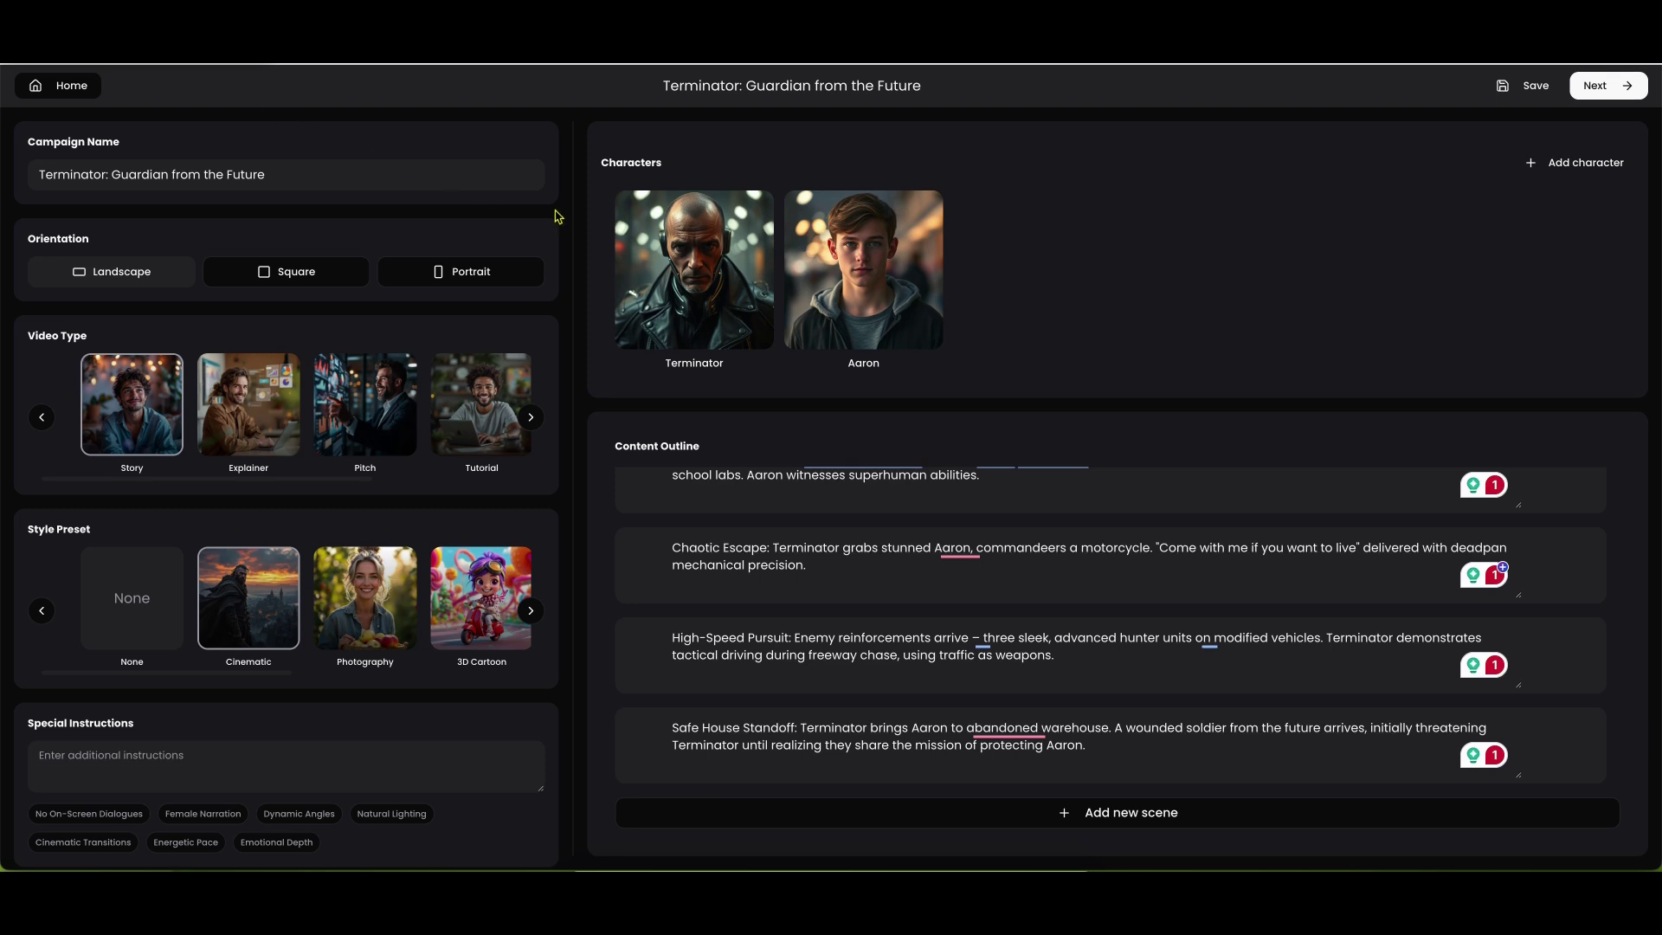
# Step: Add a new scene to the Content Outline and switch to Claude to look through the revised story outline
pyautogui.click(1125, 814)
pyautogui.moveTo(710, 303)
pyautogui.hotkey('alt', 'Tab')
pyautogui.scroll(-2, 914, 471)
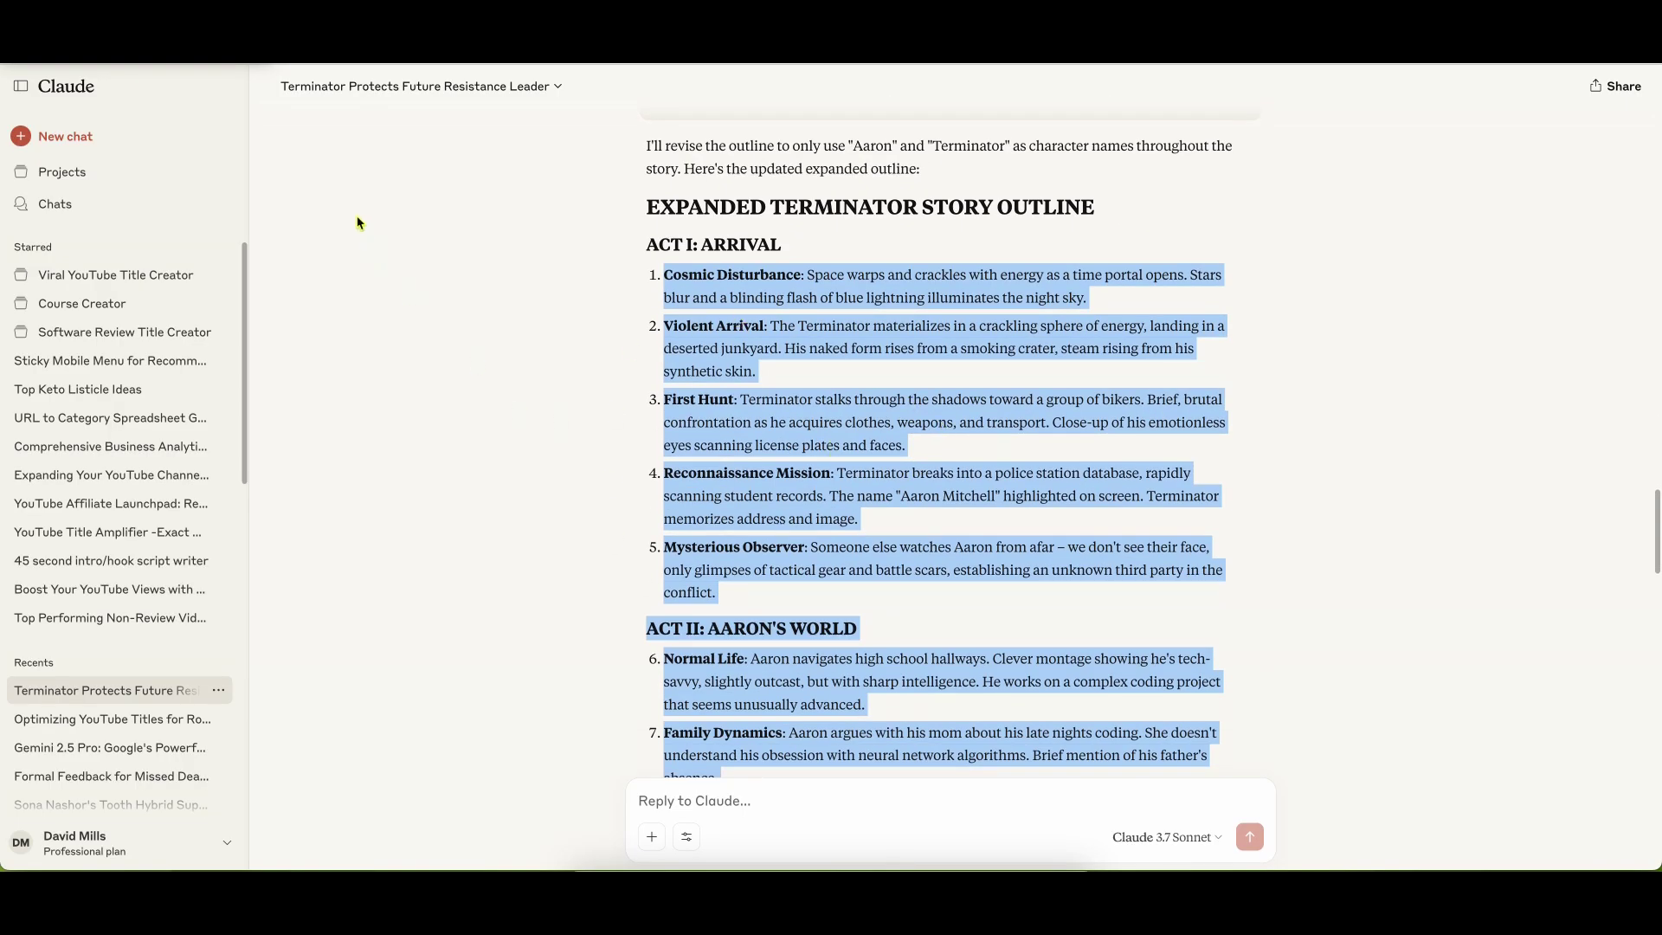
pyautogui.scroll(-3, 957, 386)
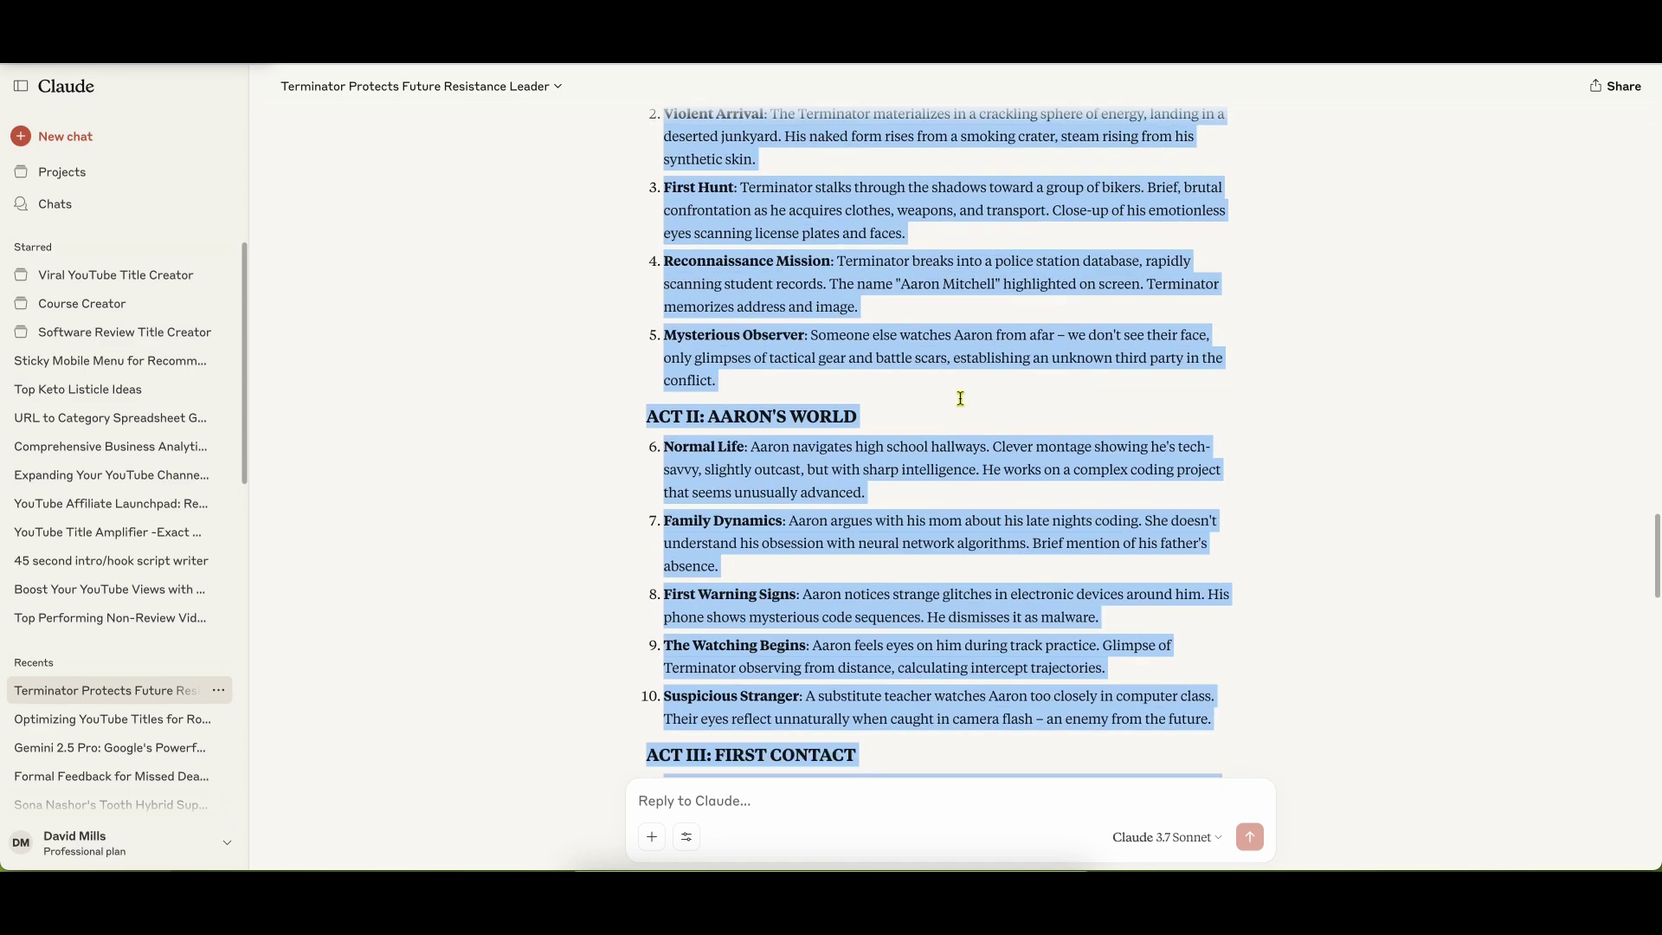
# Step: Read through the Act II and Act III scenes of the expanded story outline in Claude
pyautogui.scroll(-1, 965, 407)
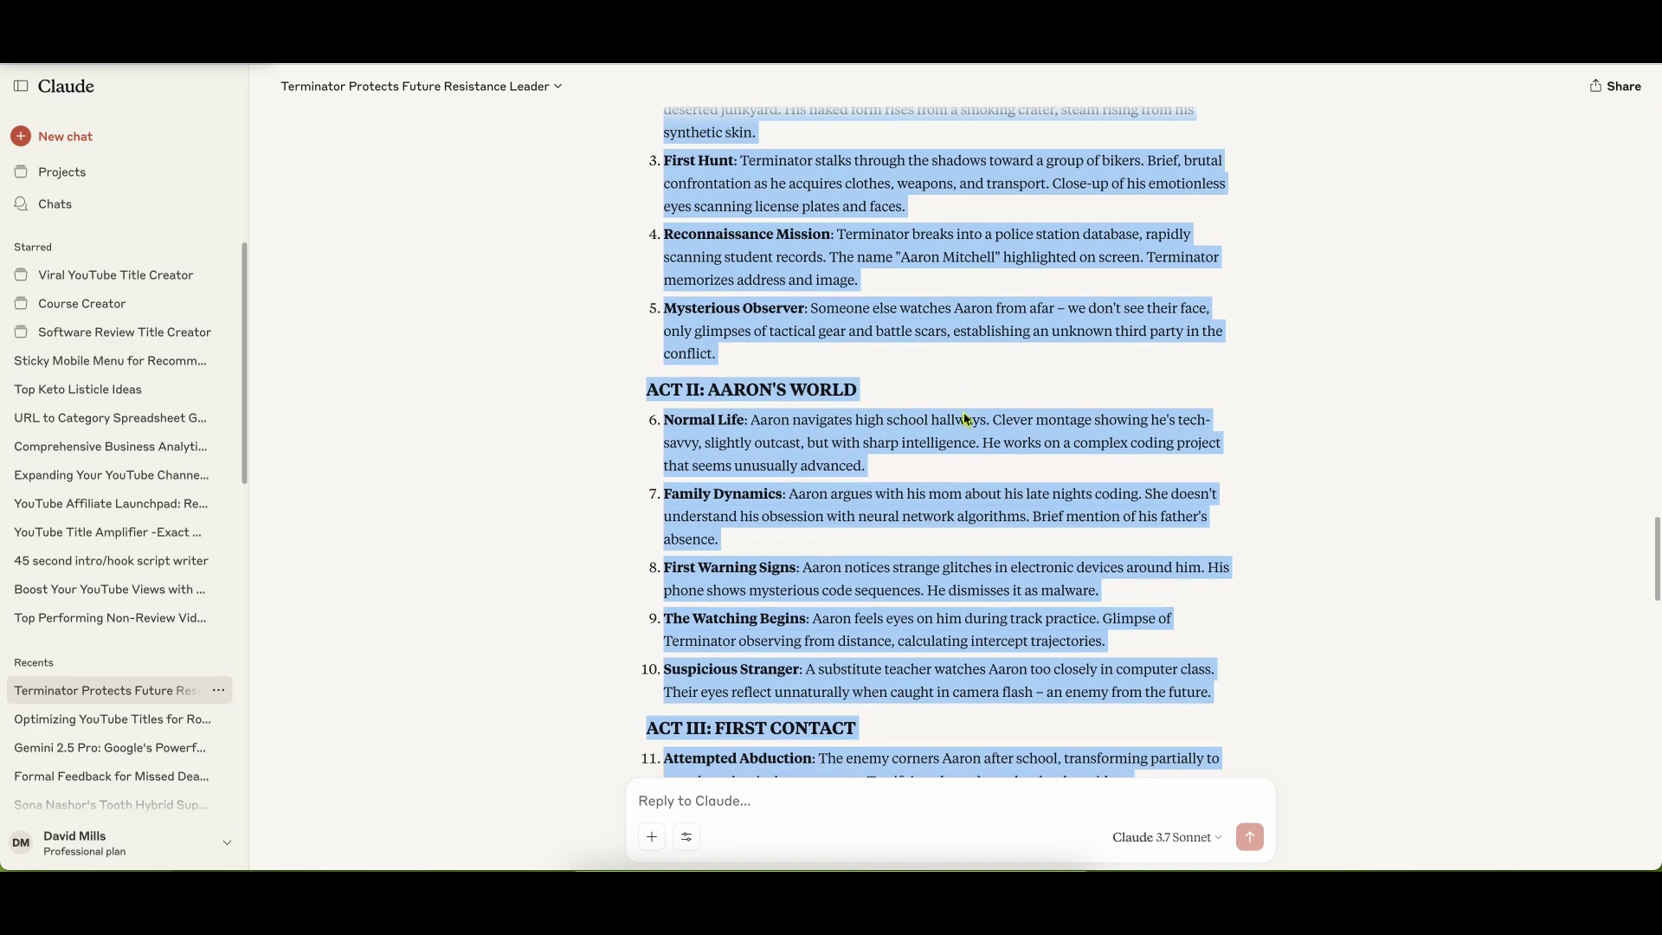
pyautogui.scroll(-3, 967, 420)
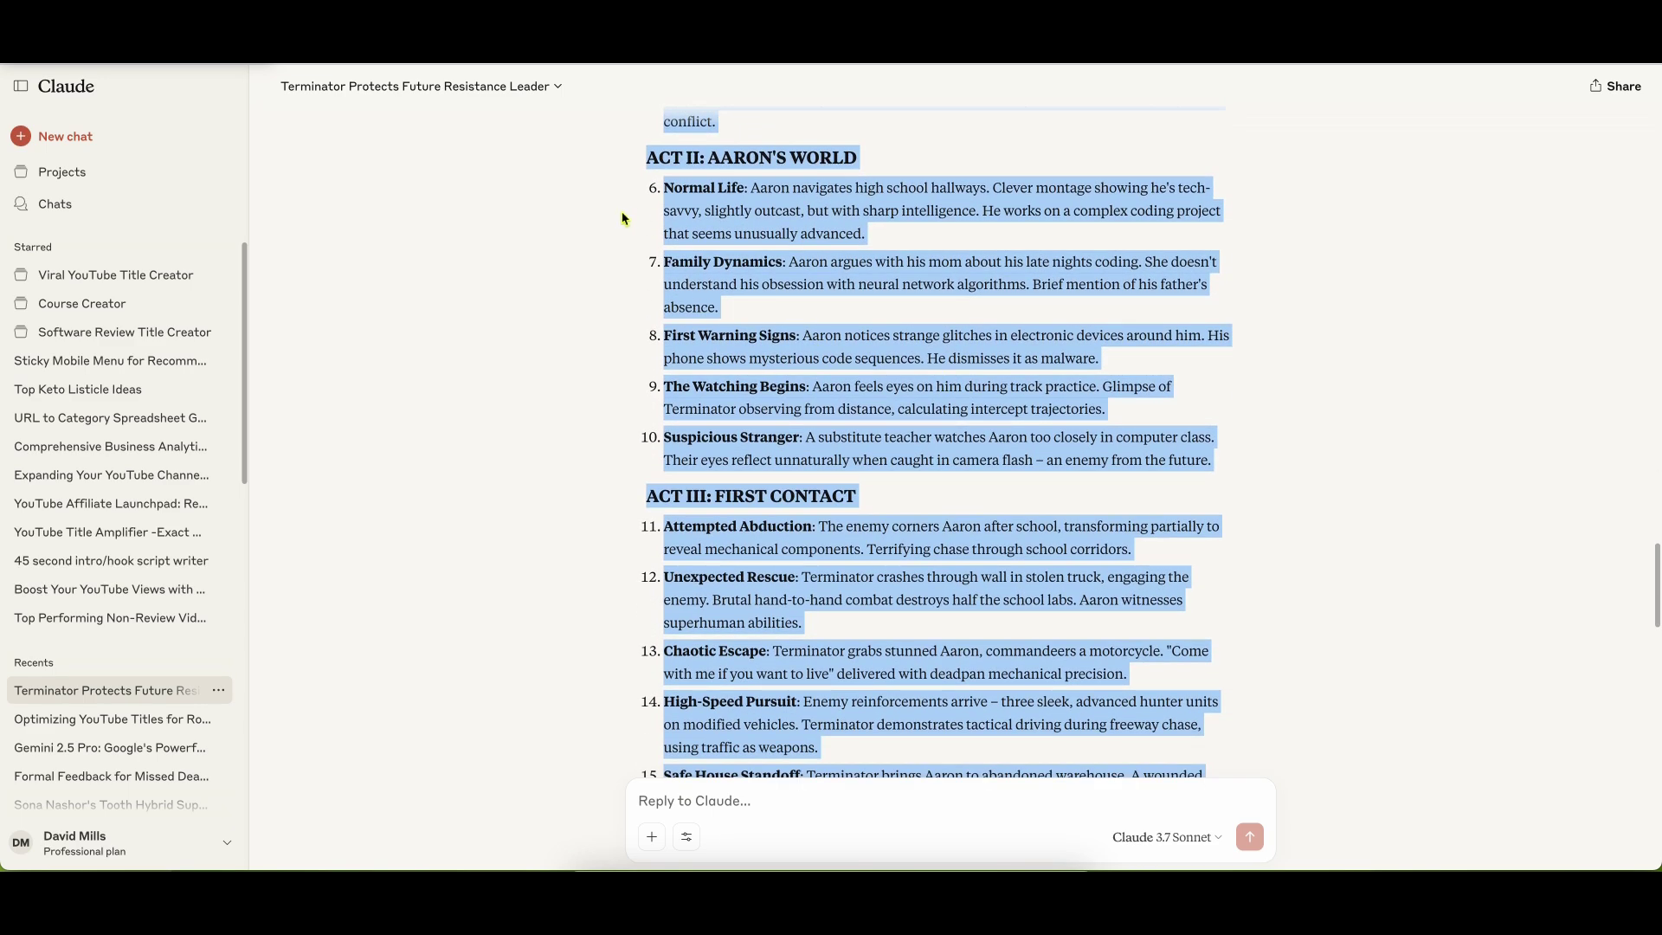
pyautogui.scroll(-1, 840, 614)
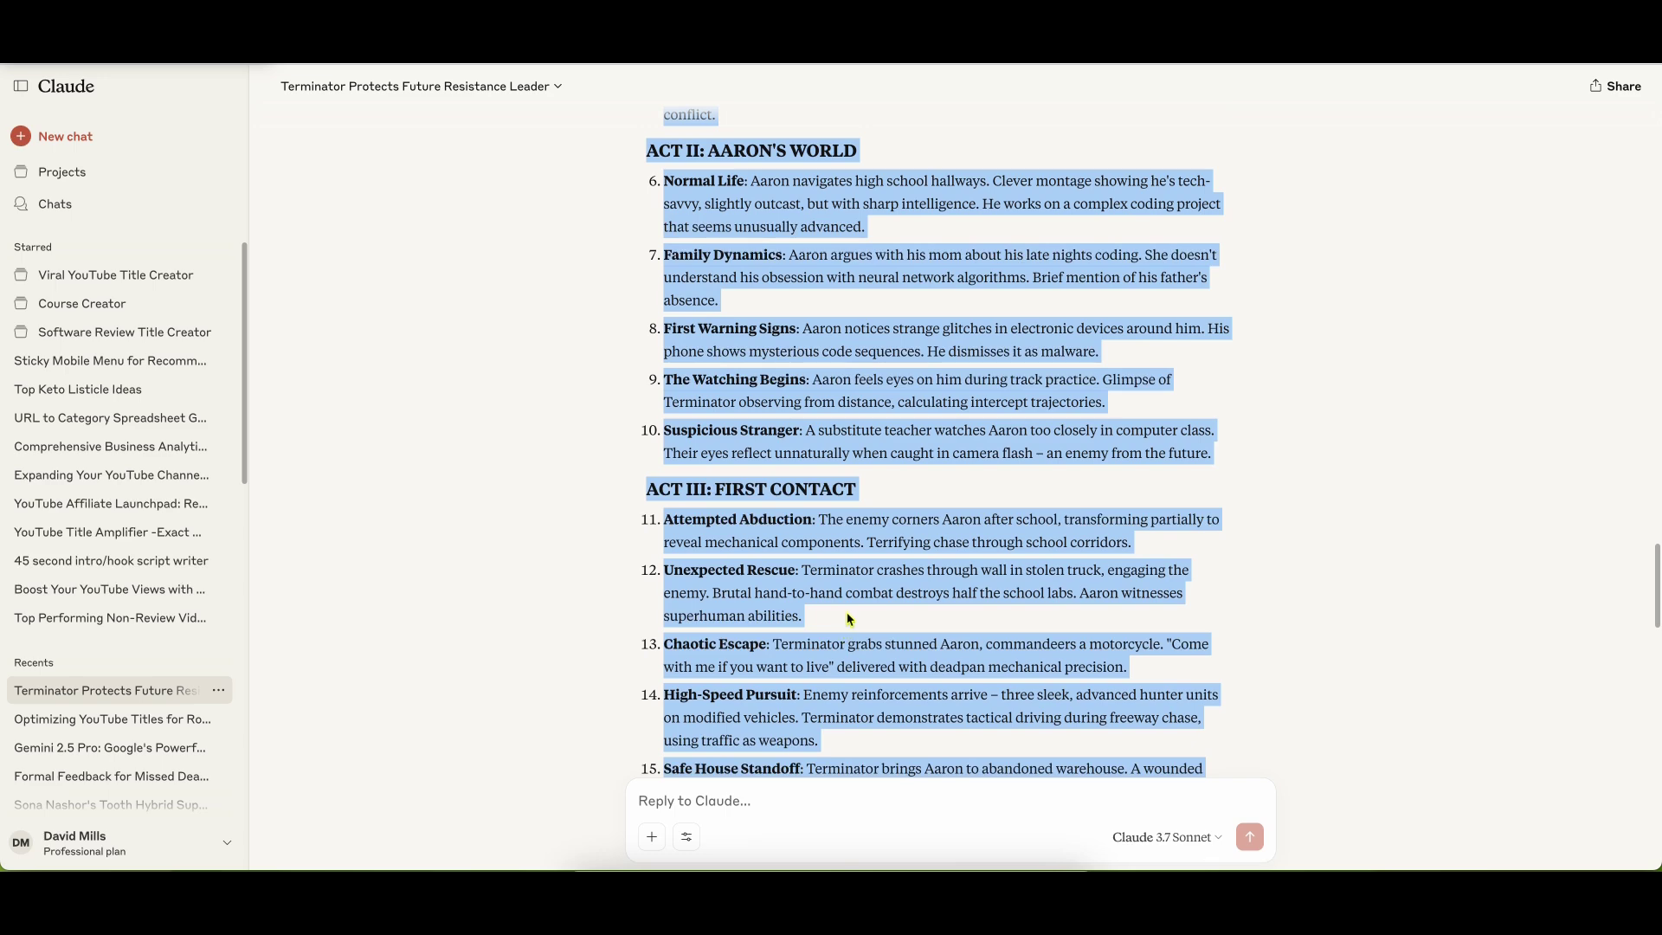
pyautogui.scroll(-1, 861, 580)
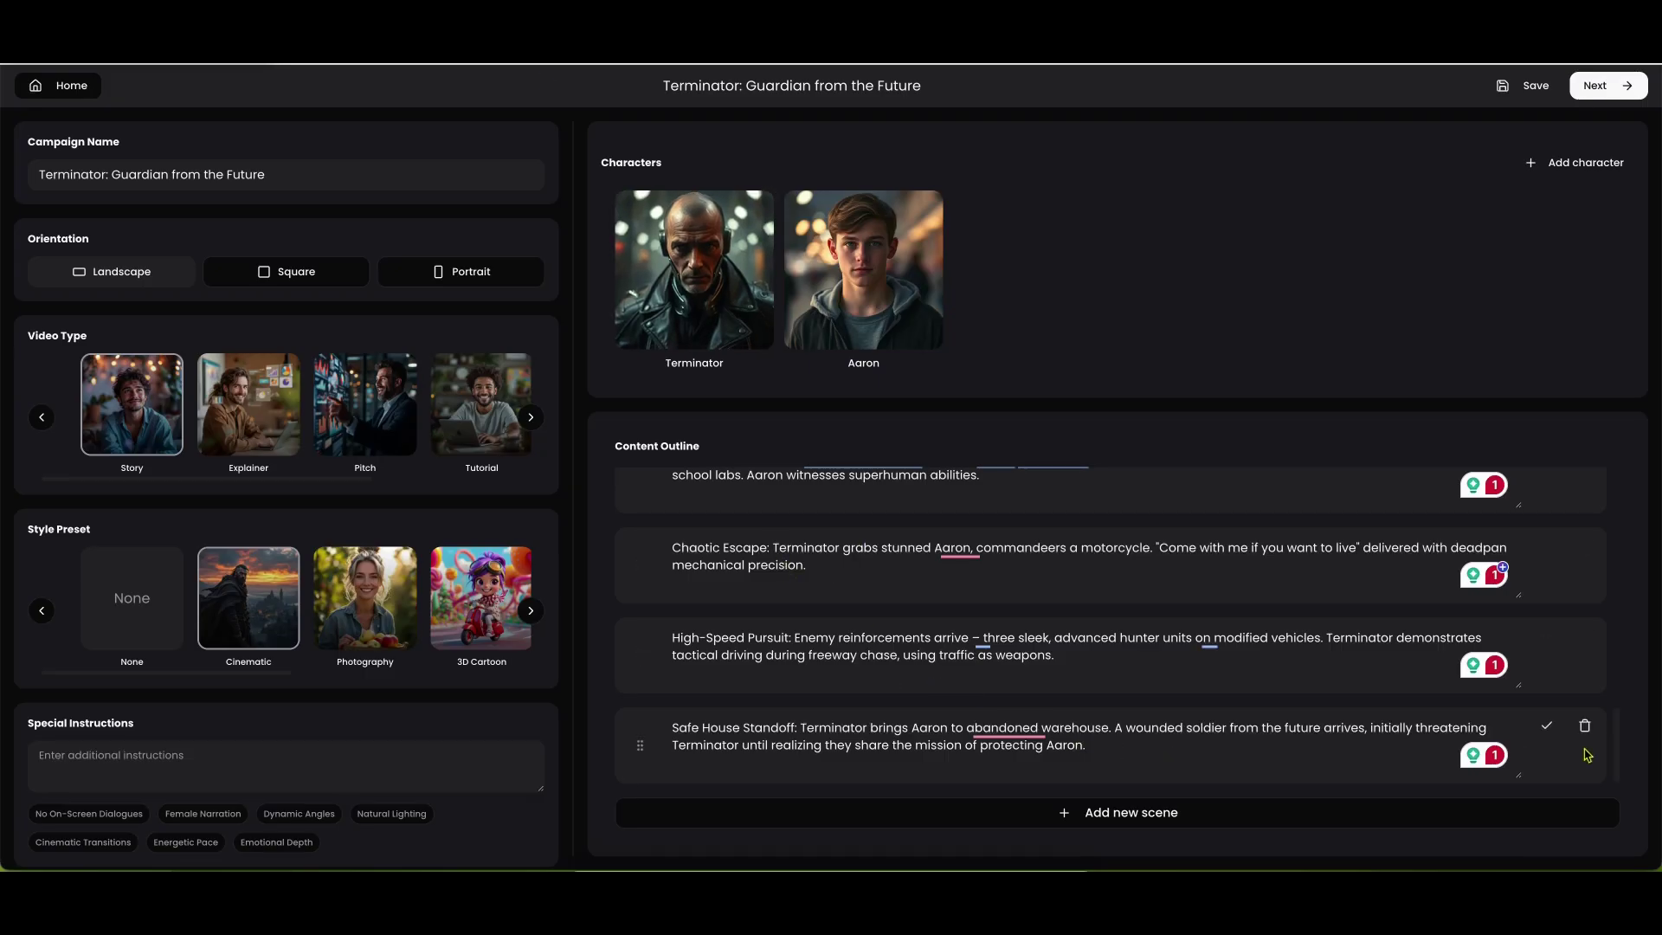
# Step: Return to the video project, confirm the Safe House Standoff scene text and check the Content Outline from Cosmic Disturbance to the last scene
pyautogui.click(1545, 730)
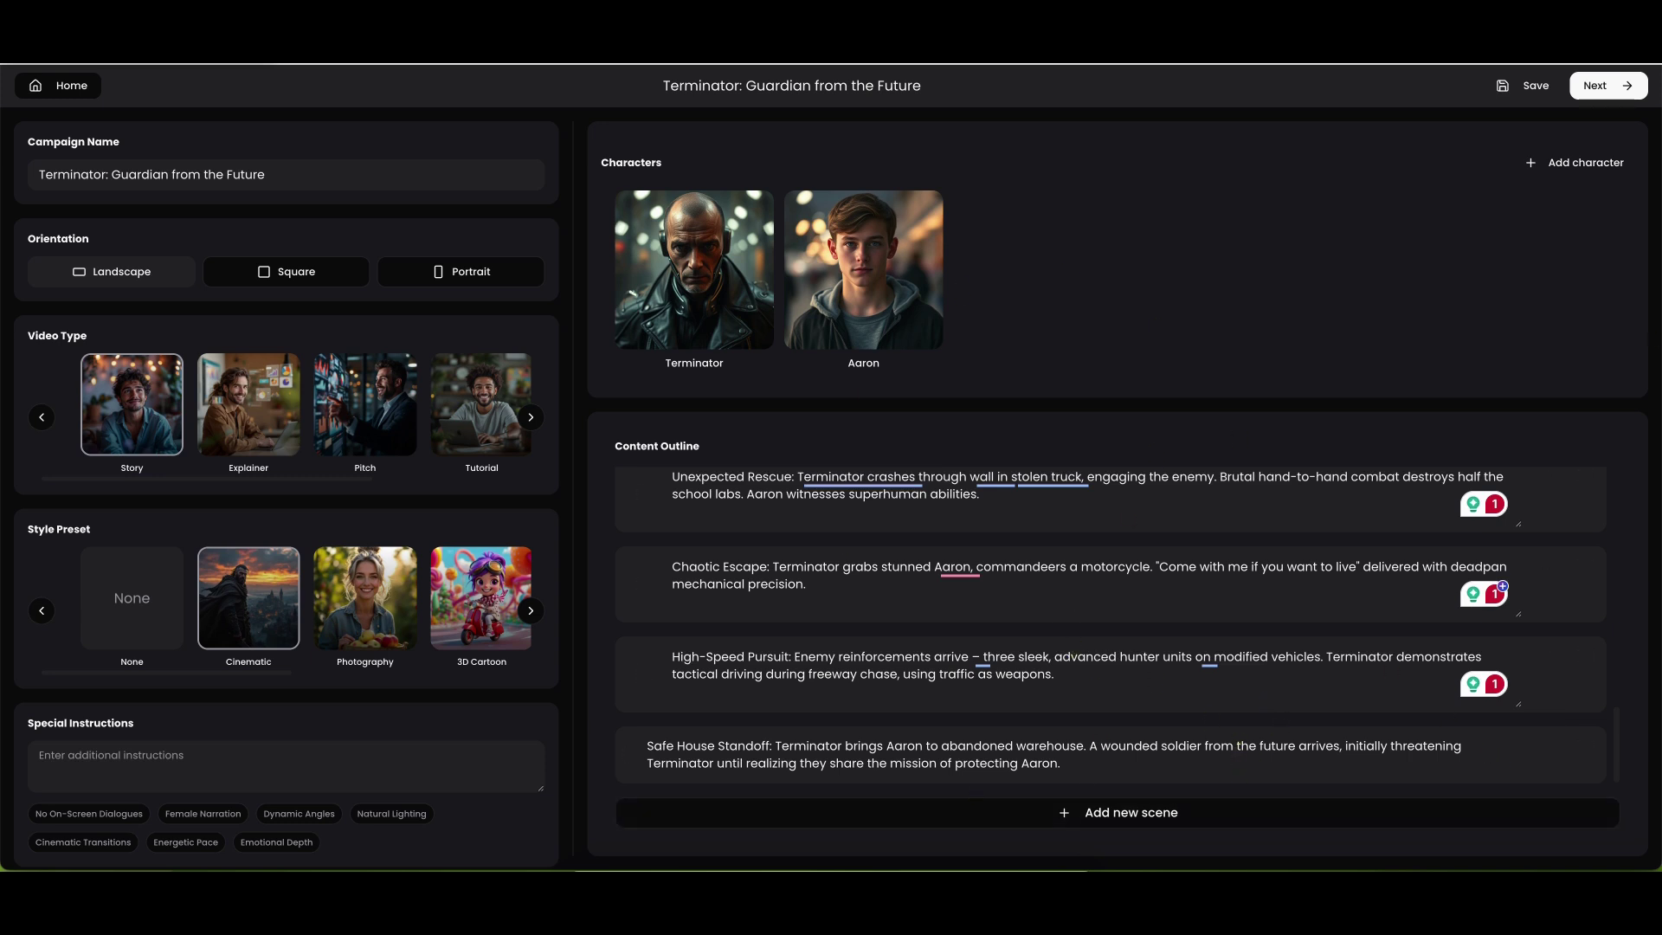
pyautogui.click(1062, 678)
pyautogui.moveTo(1062, 679); pyautogui.dragTo(732, 675)
pyautogui.scroll(5, 948, 619)
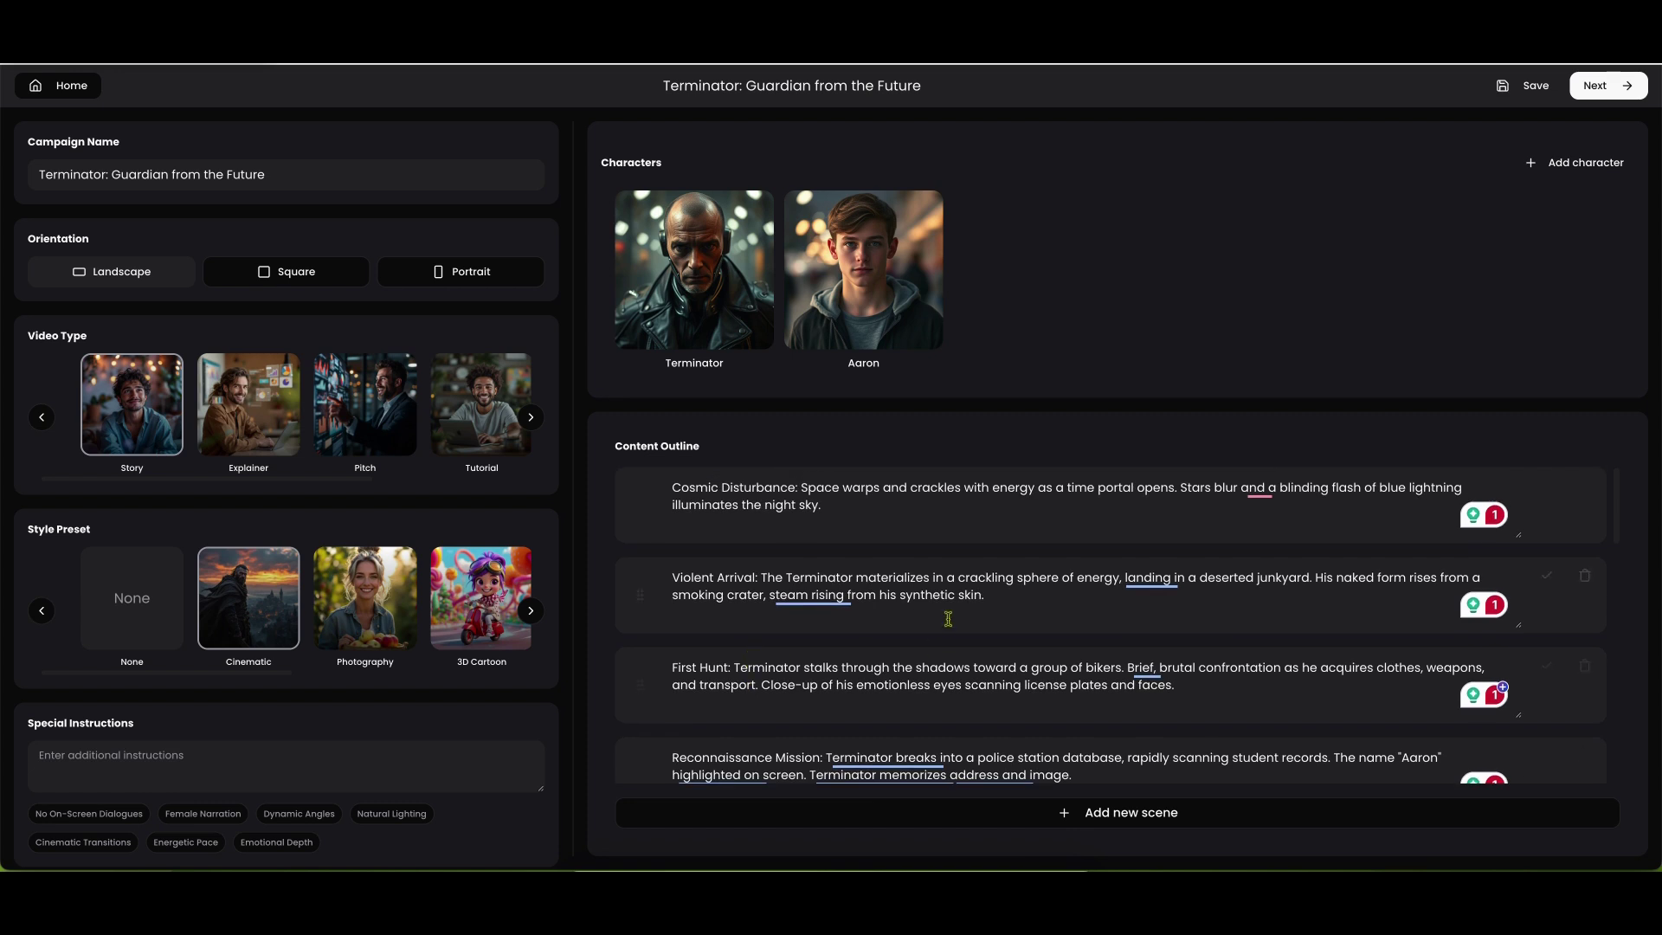
pyautogui.moveTo(861, 517); pyautogui.dragTo(678, 487)
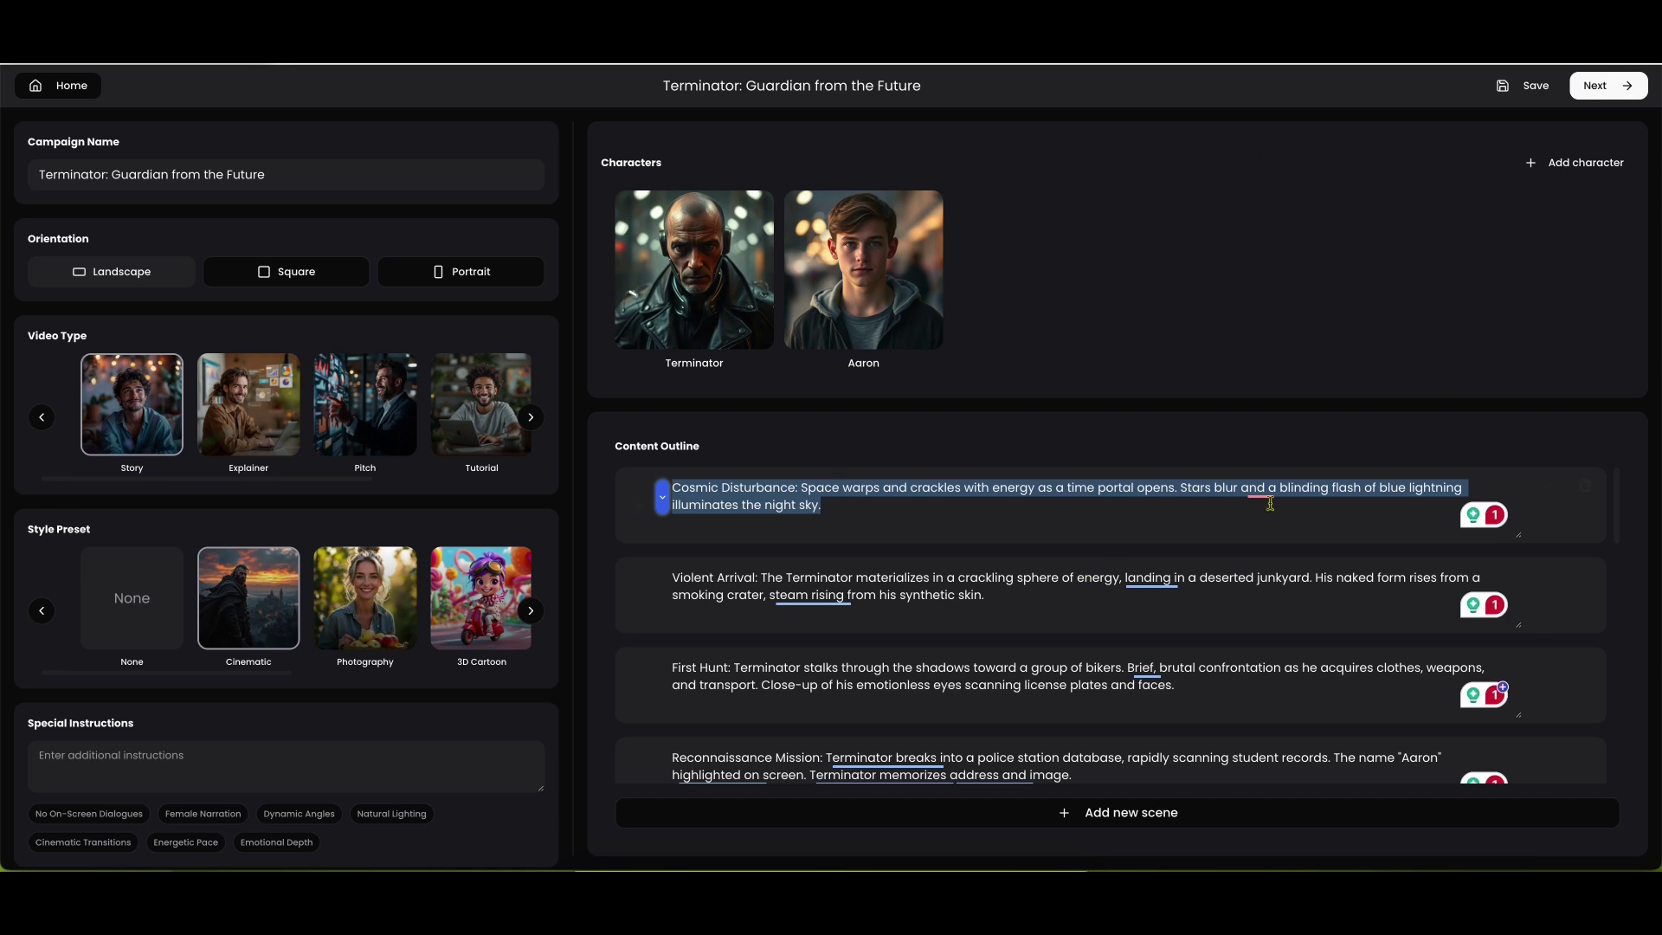
pyautogui.scroll(-5, 1143, 657)
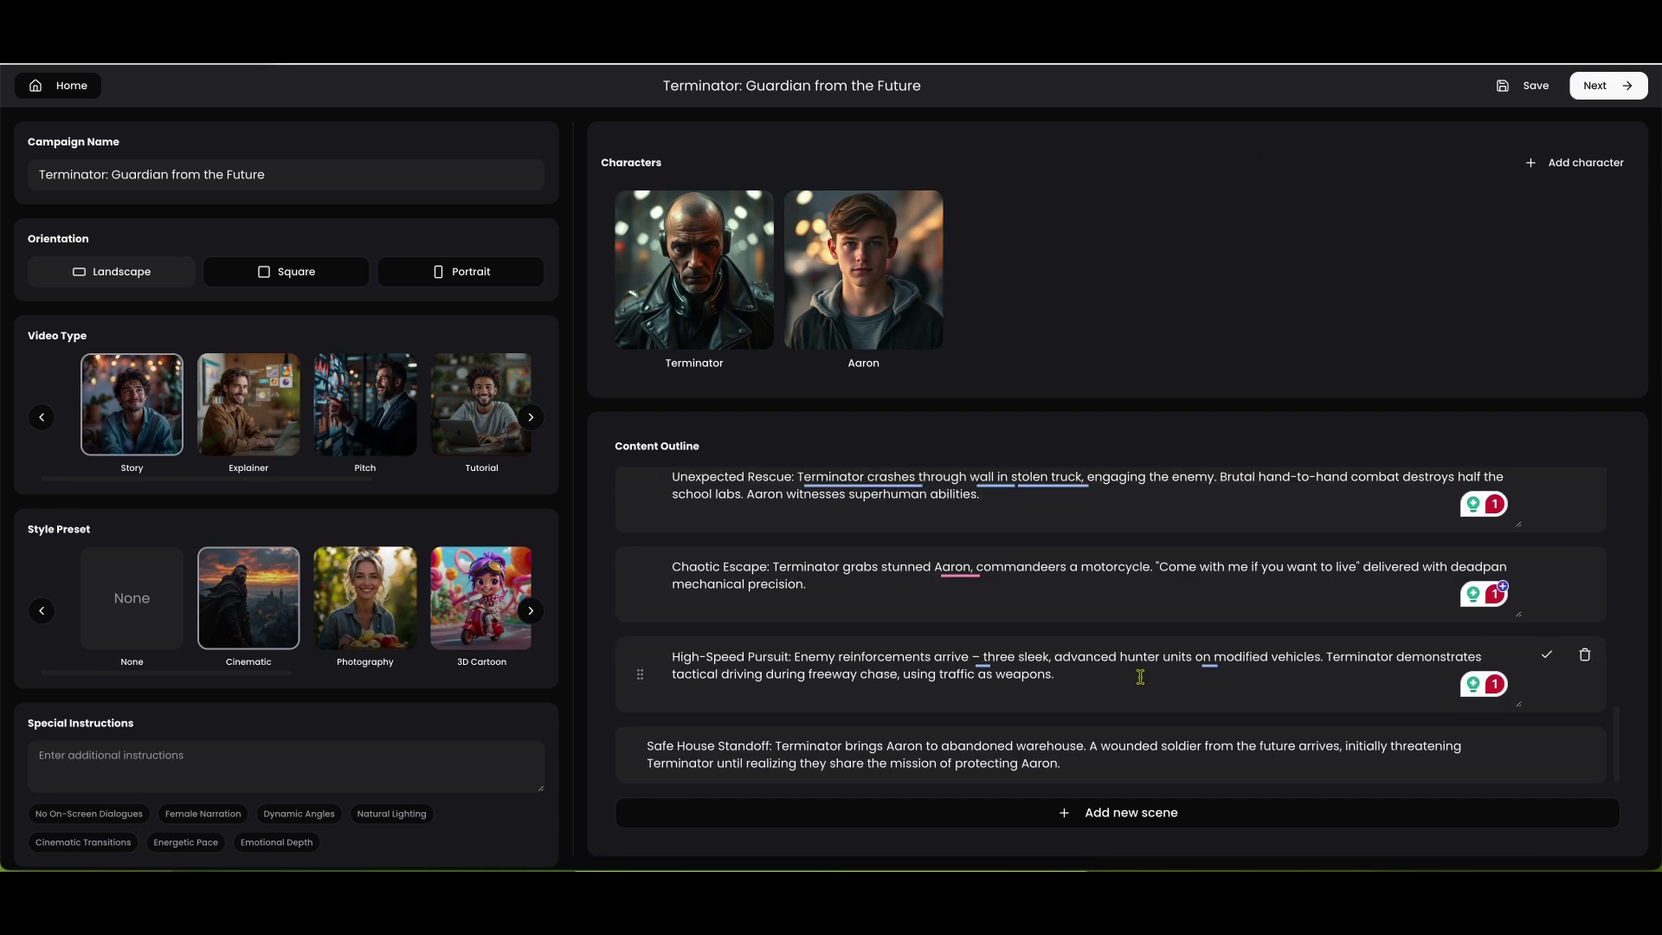
pyautogui.scroll(5, 1140, 677)
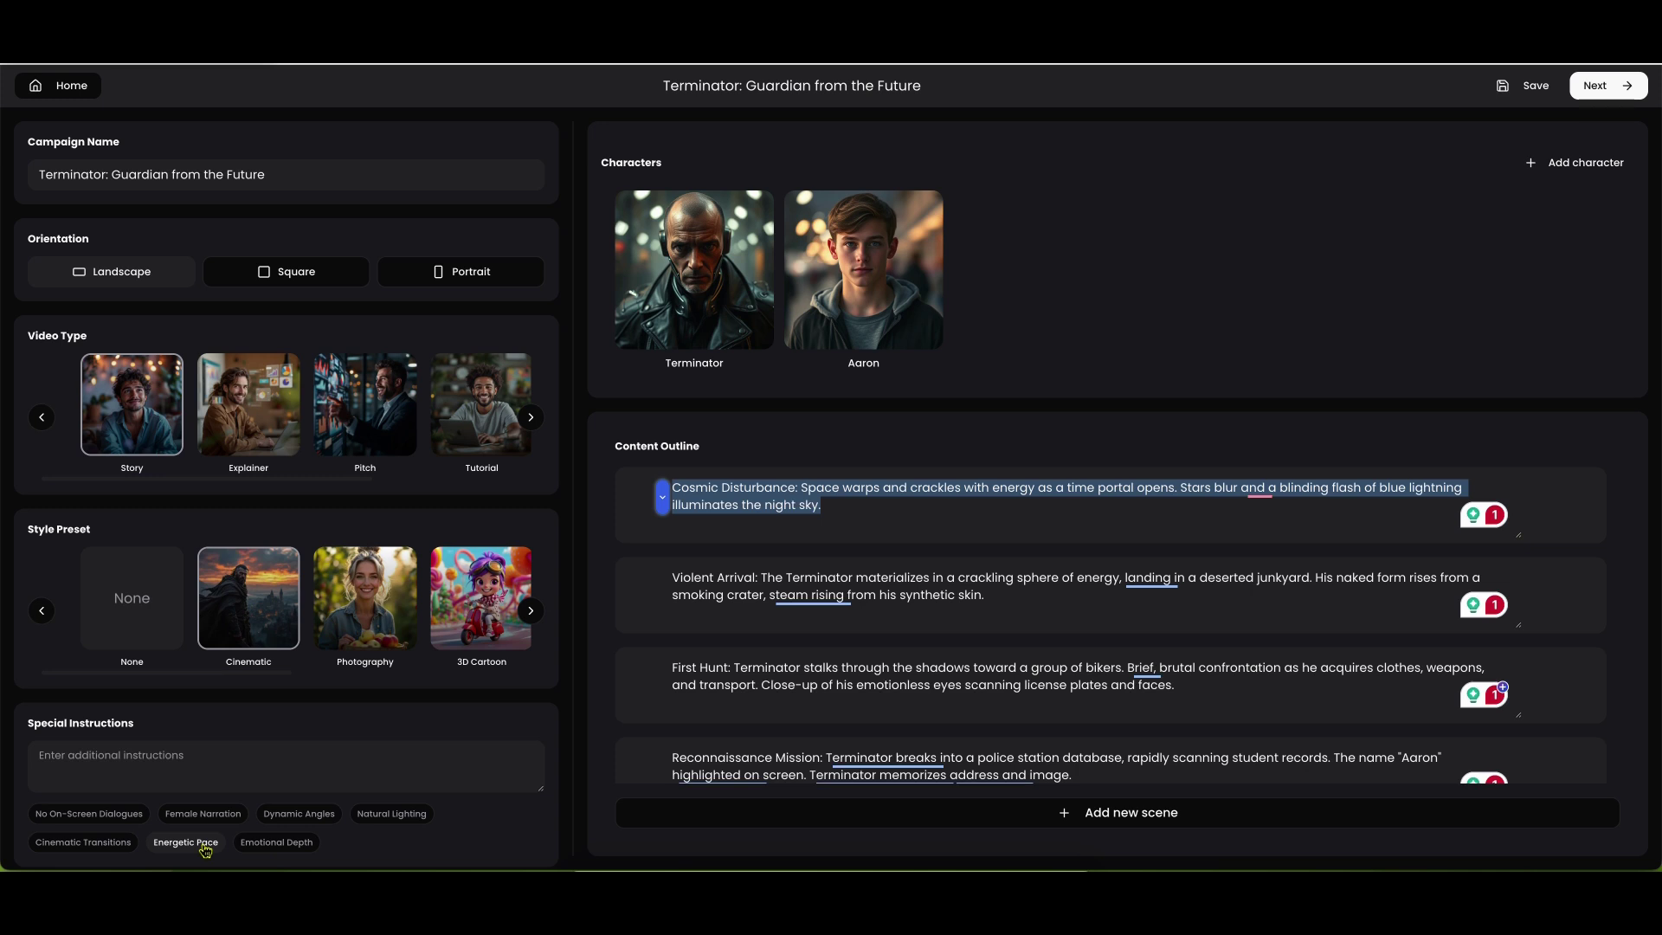
# Step: Add the Cinematic Transitions preset to the special instructions and proceed to generate the storyboard
pyautogui.click(108, 843)
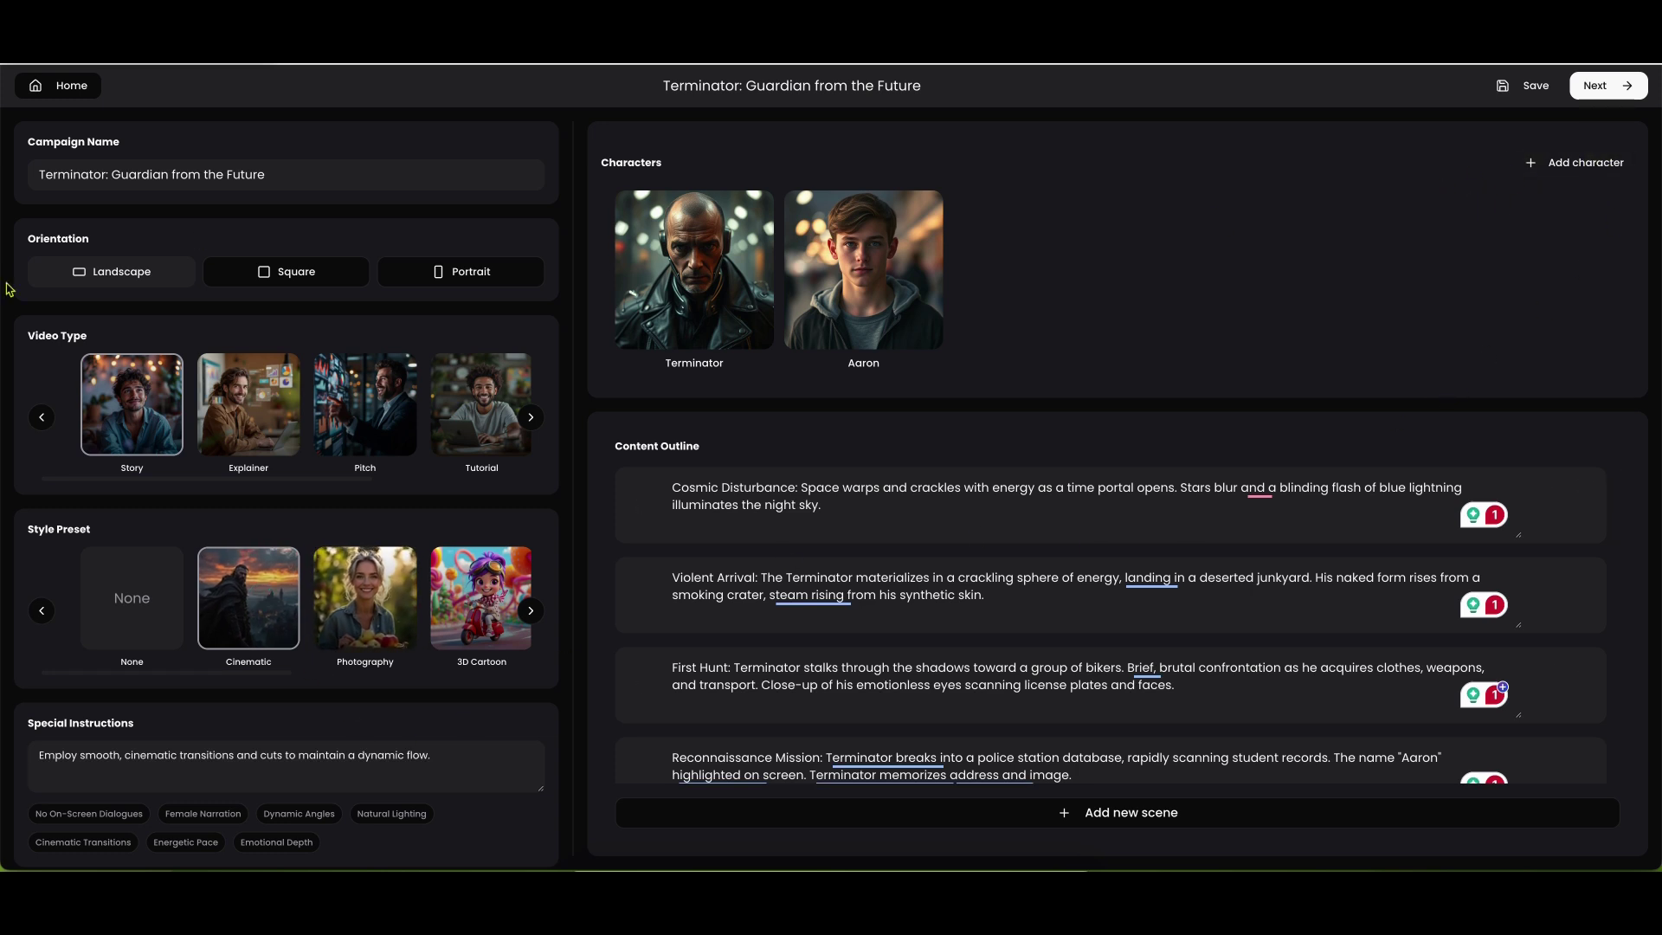
pyautogui.click(1600, 85)
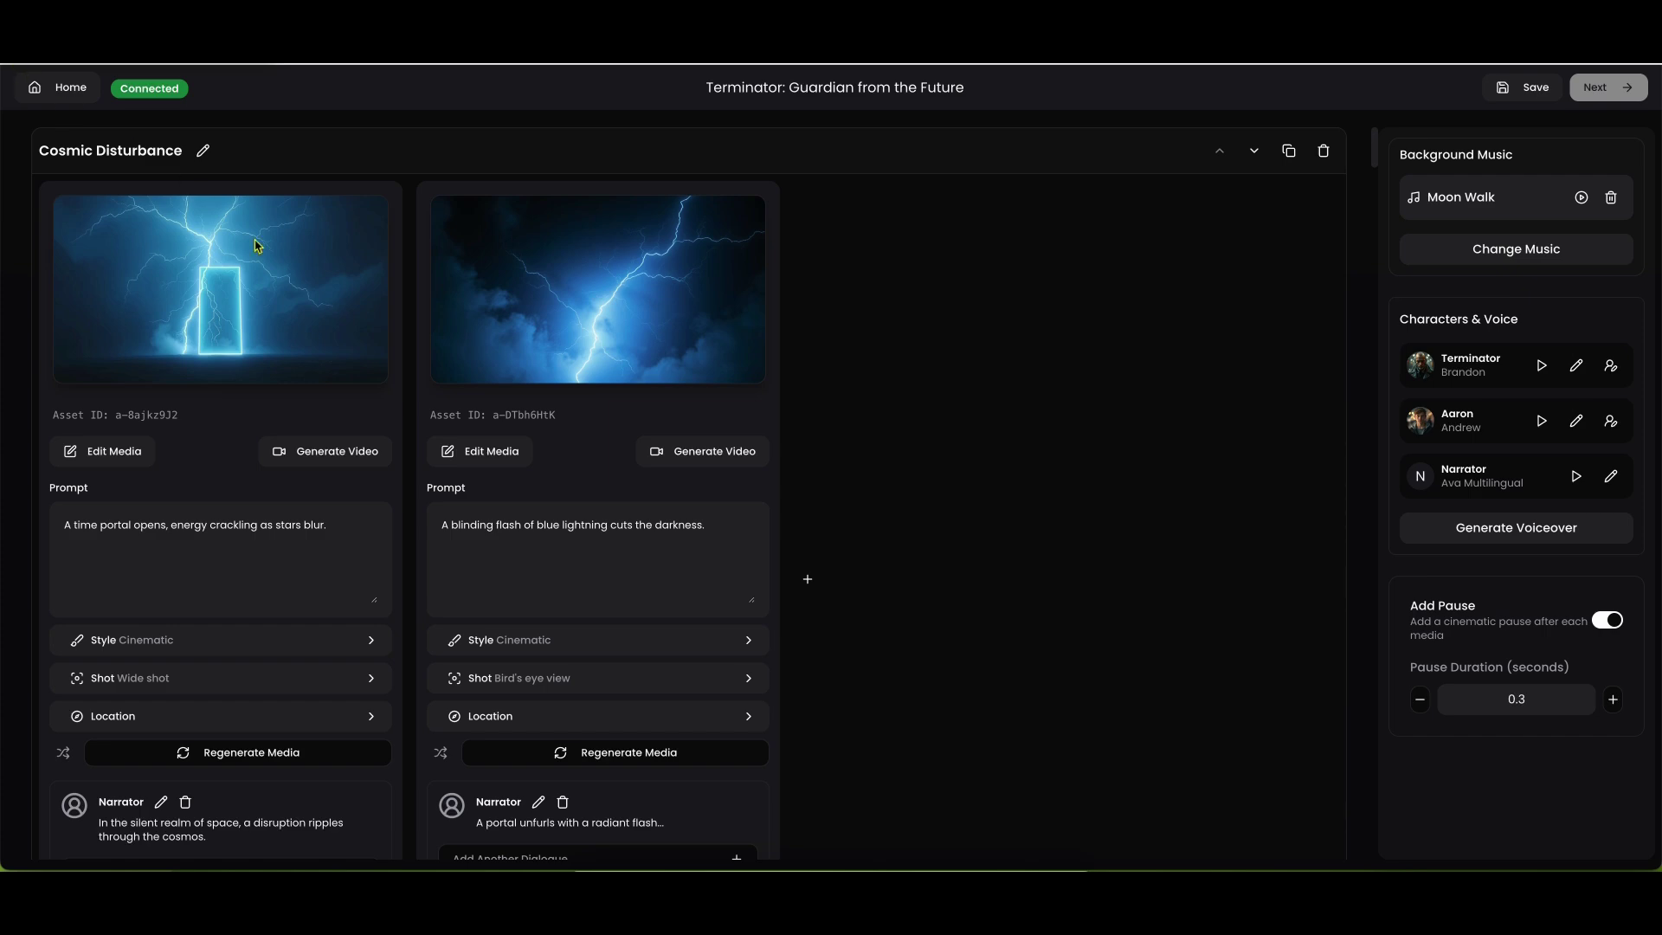
# Step: Examine the generated images, prompts and narration of the storyboard scenes from Cosmic Disturbance to Mysterious Observer
pyautogui.scroll(-6, 515, 416)
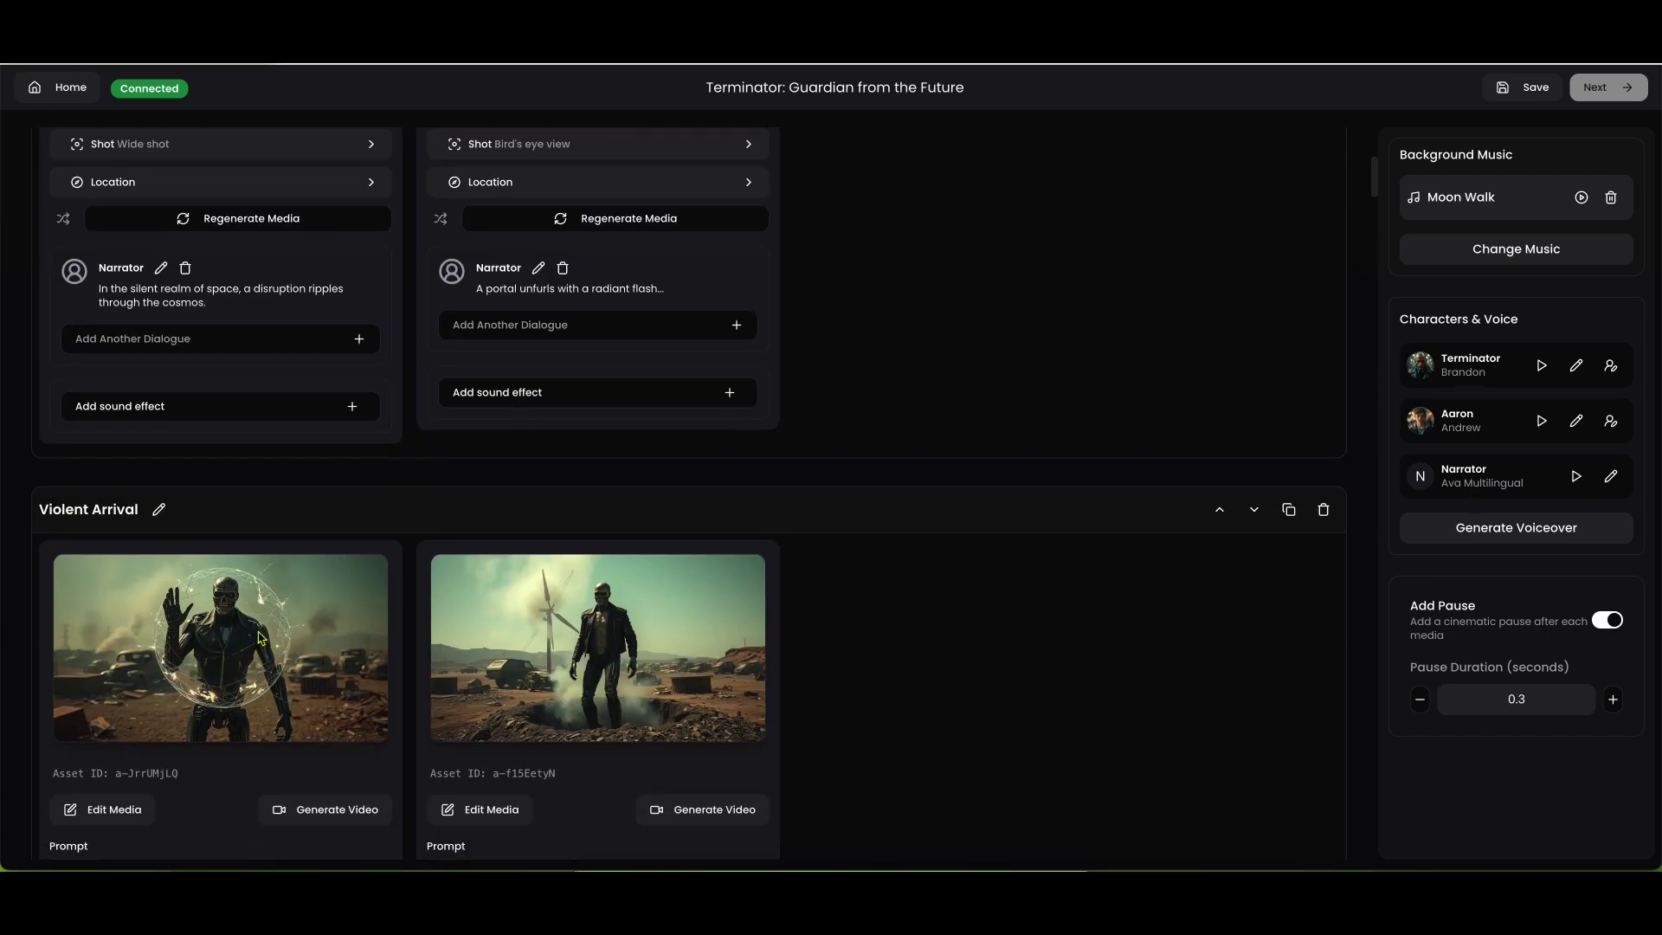
pyautogui.scroll(-20, 682, 675)
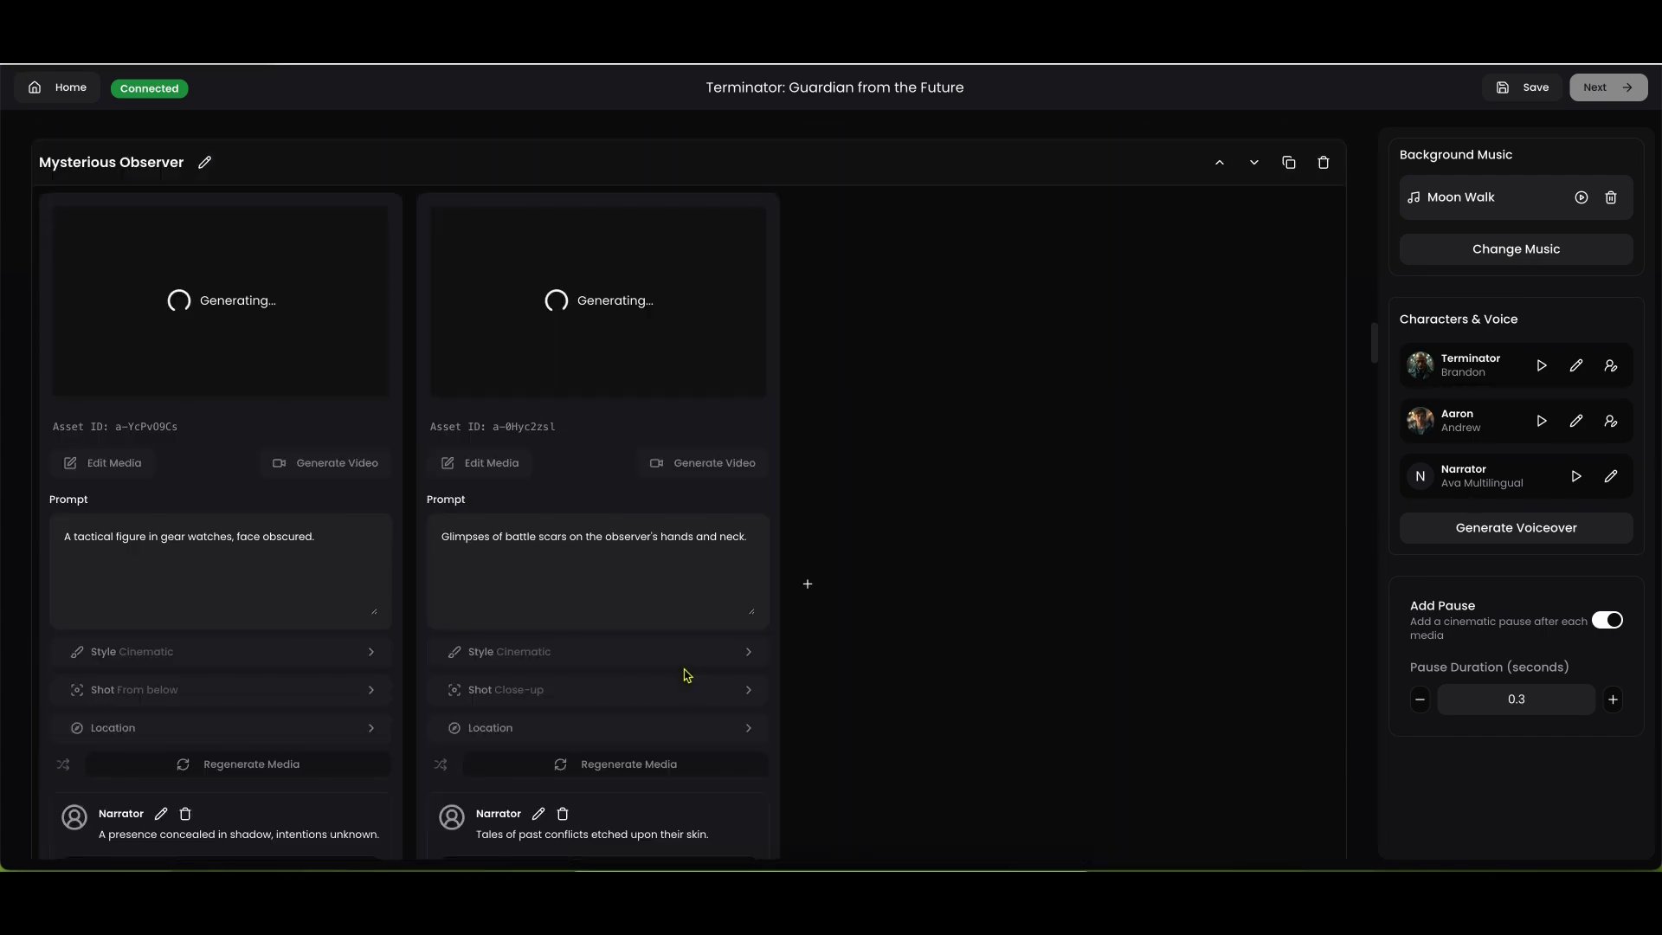
pyautogui.scroll(20, 684, 671)
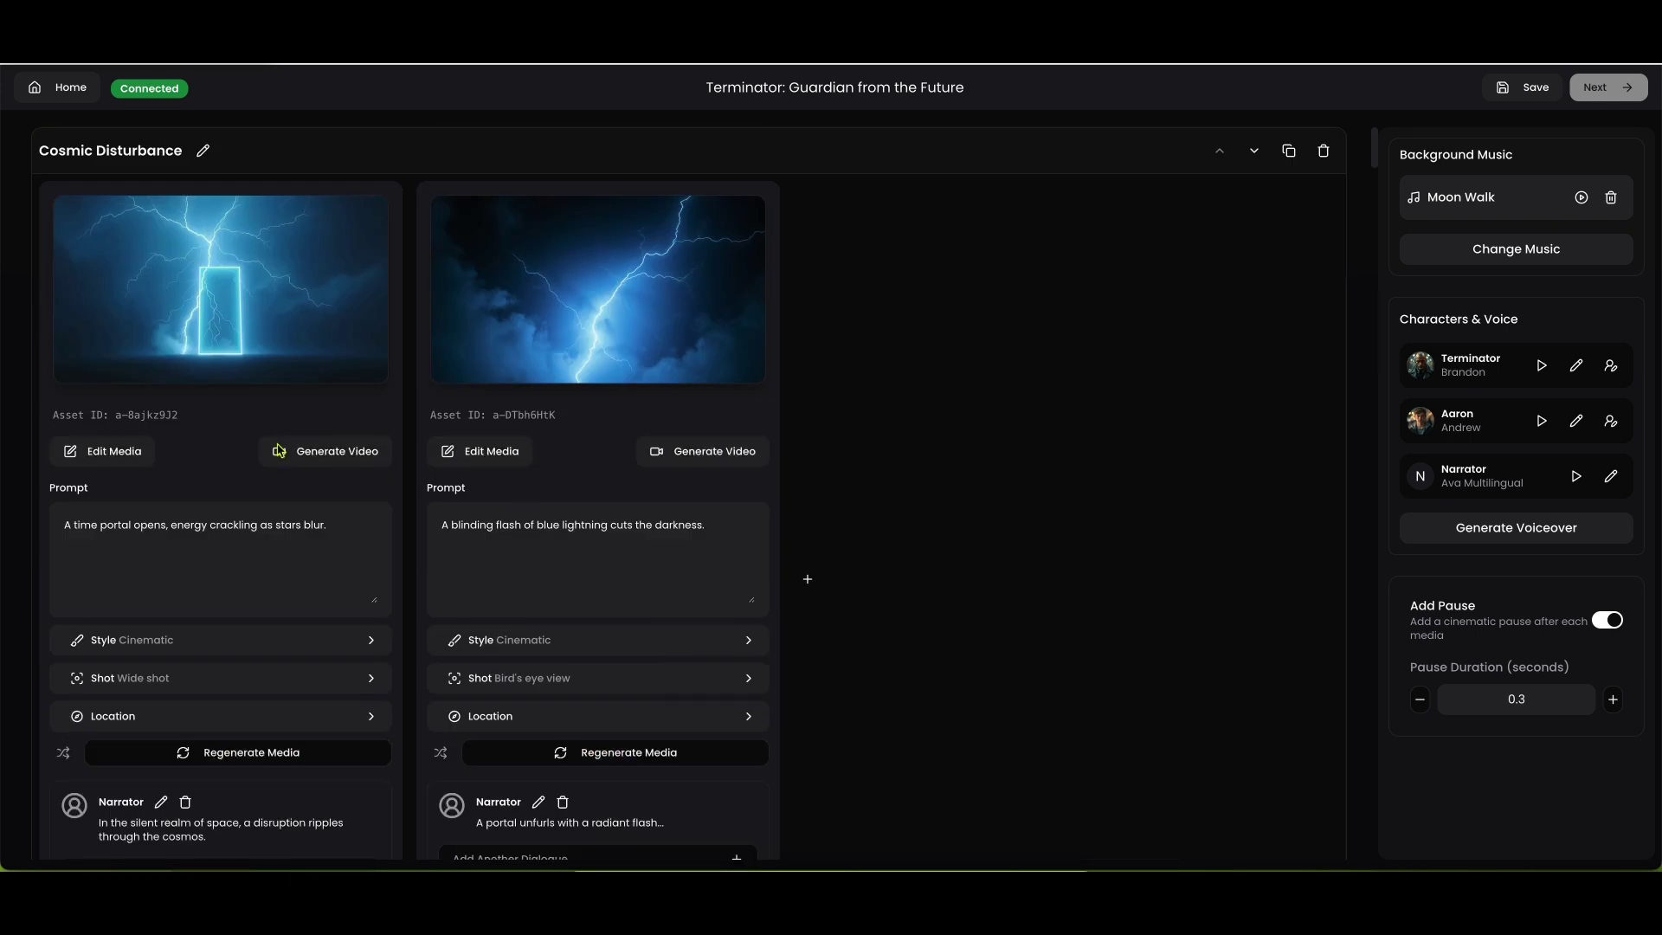
pyautogui.scroll(-8, 572, 468)
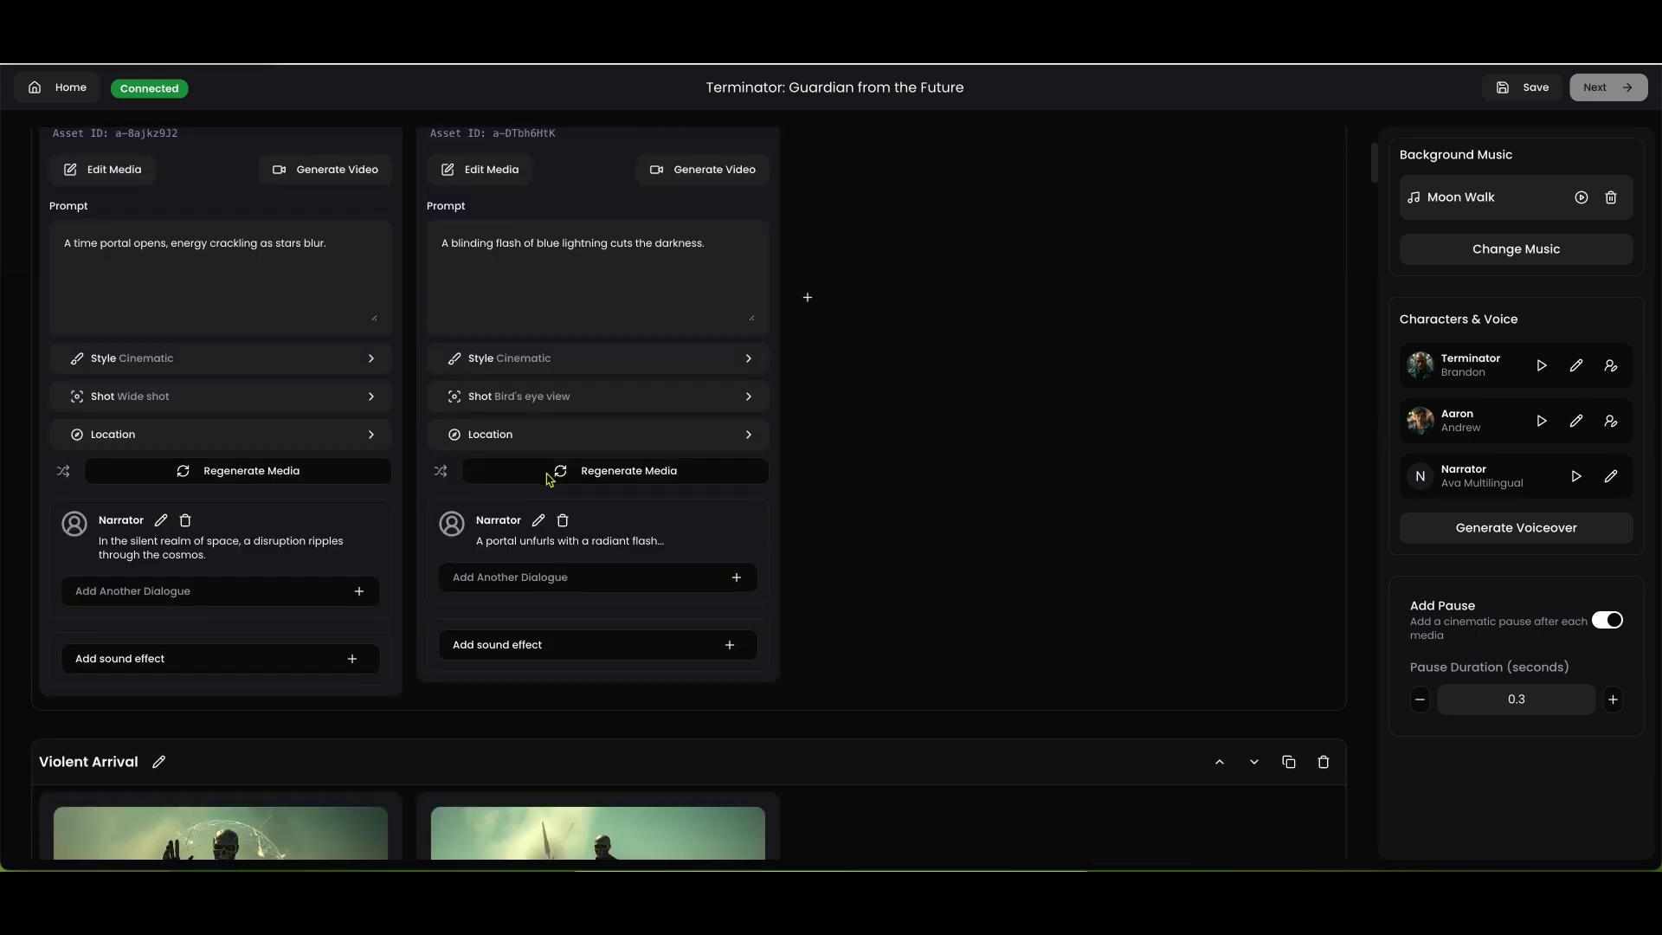
pyautogui.scroll(-5, 772, 558)
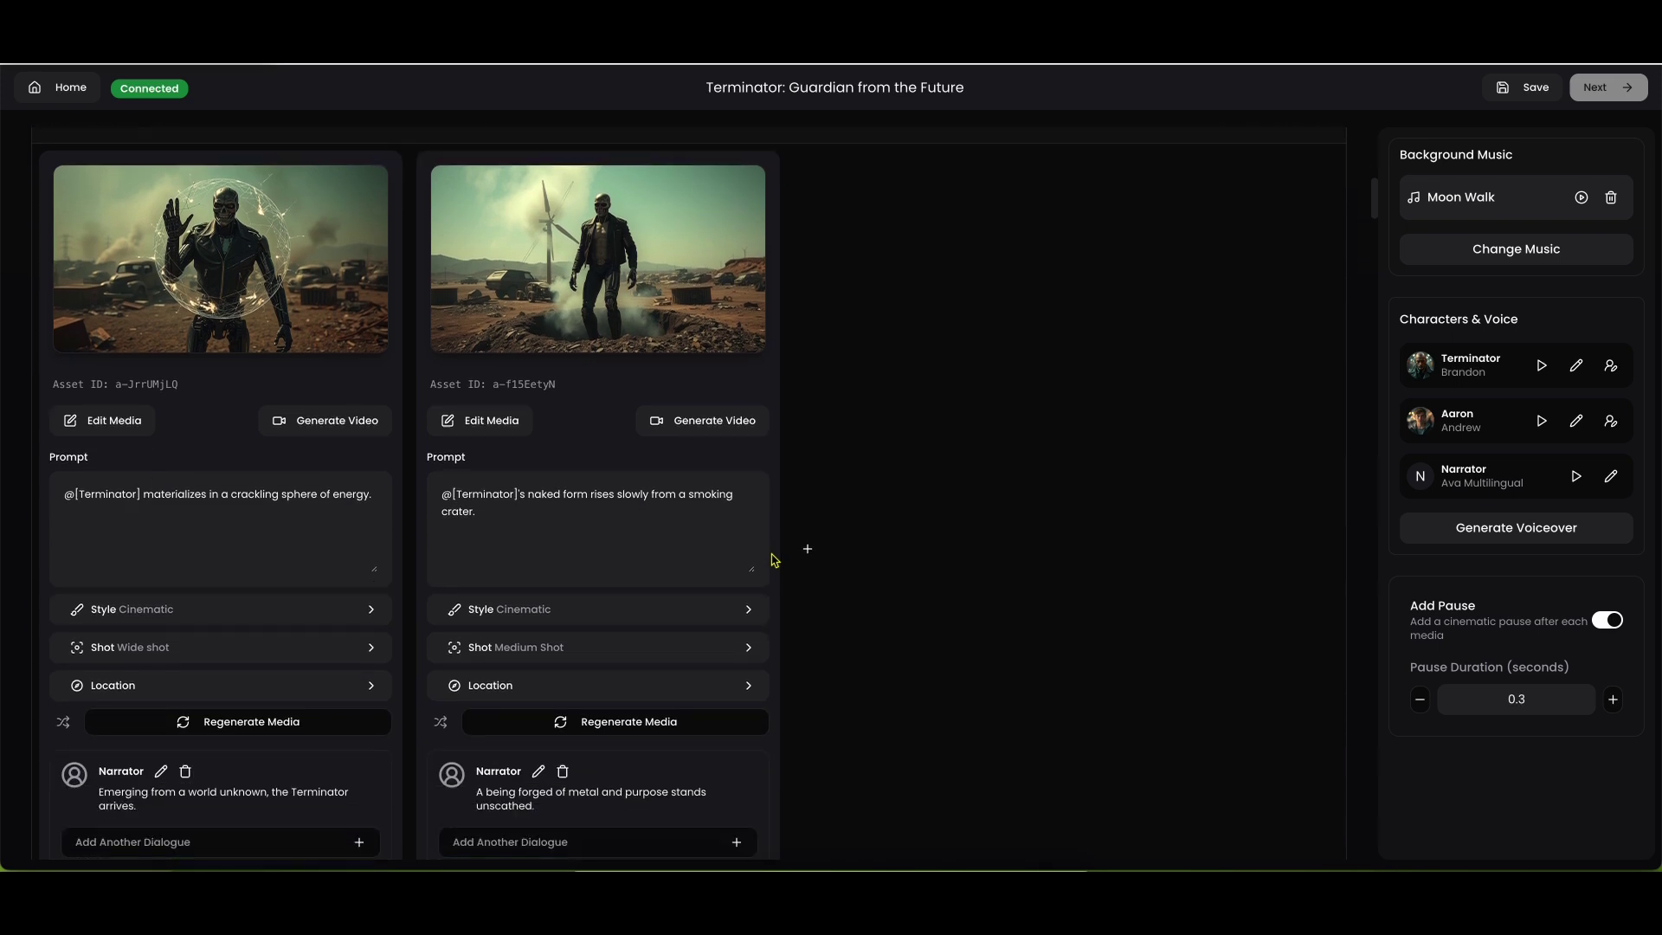
pyautogui.scroll(-5, 775, 560)
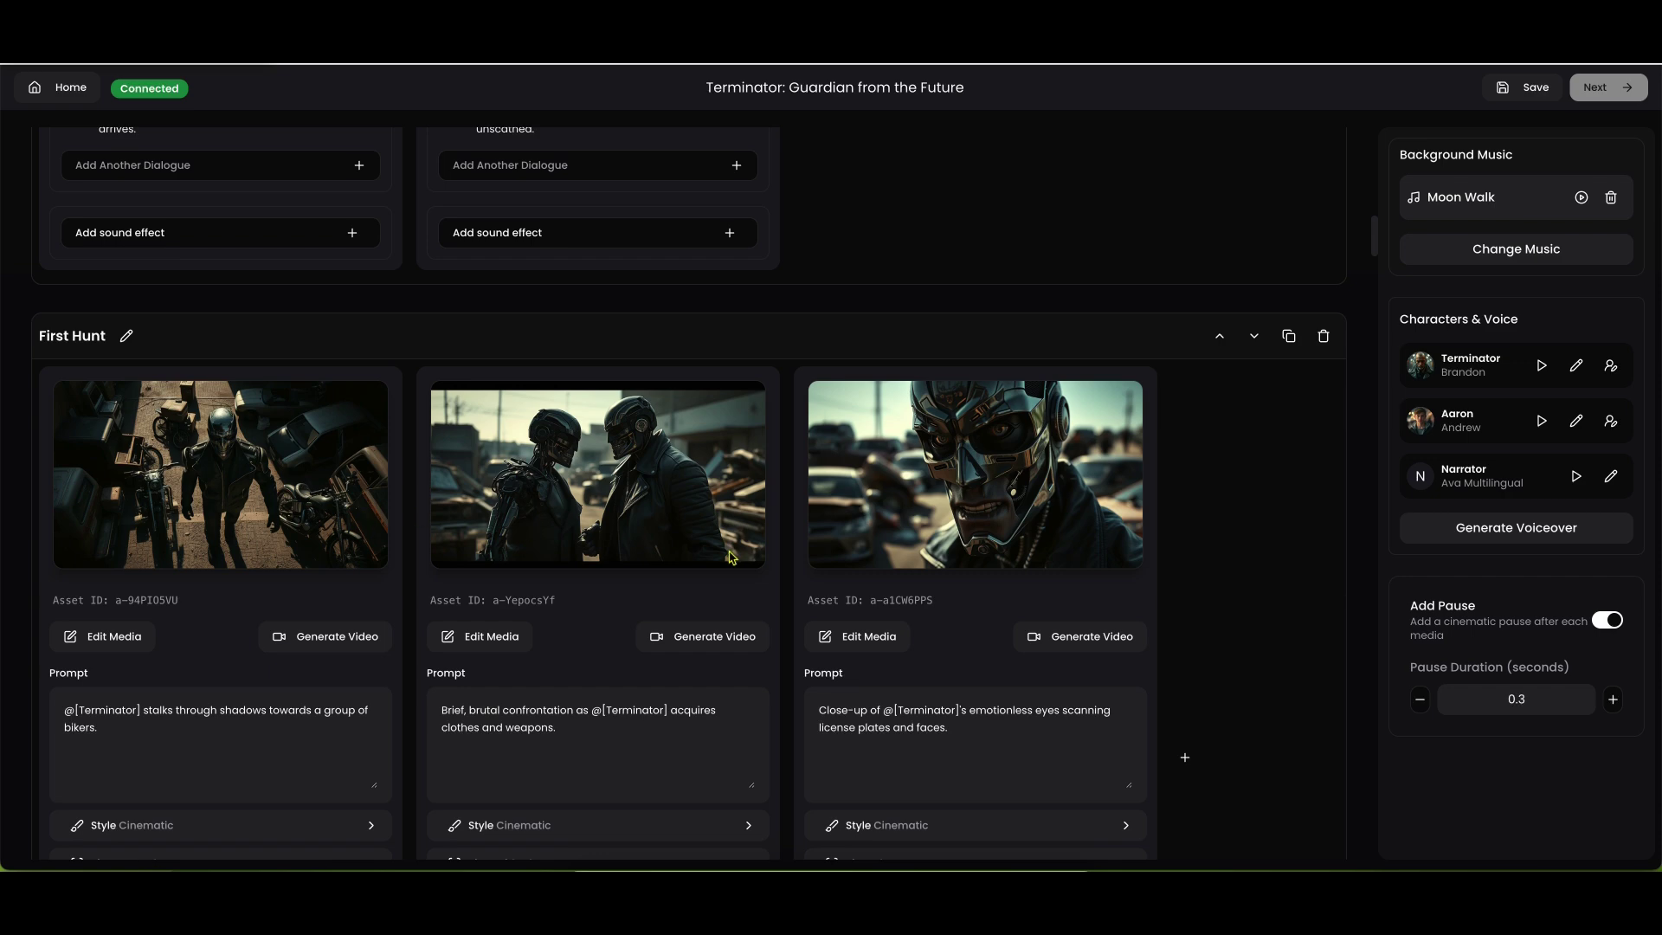
pyautogui.scroll(-7, 734, 559)
pyautogui.scroll(3, 734, 561)
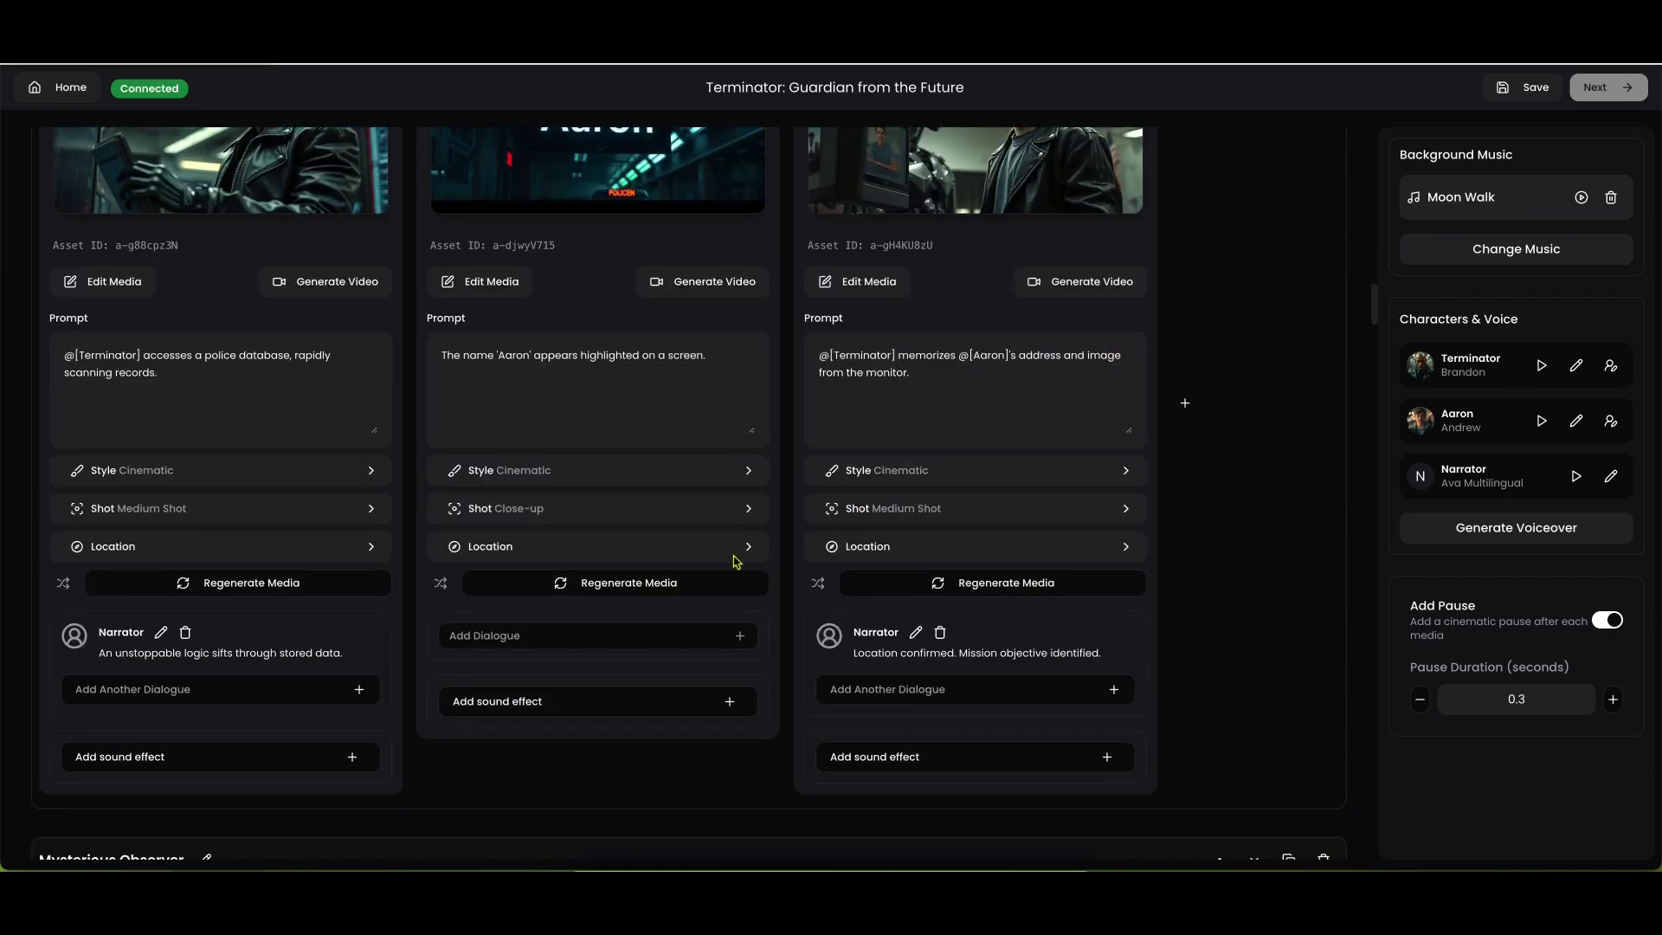
pyautogui.scroll(-8, 732, 554)
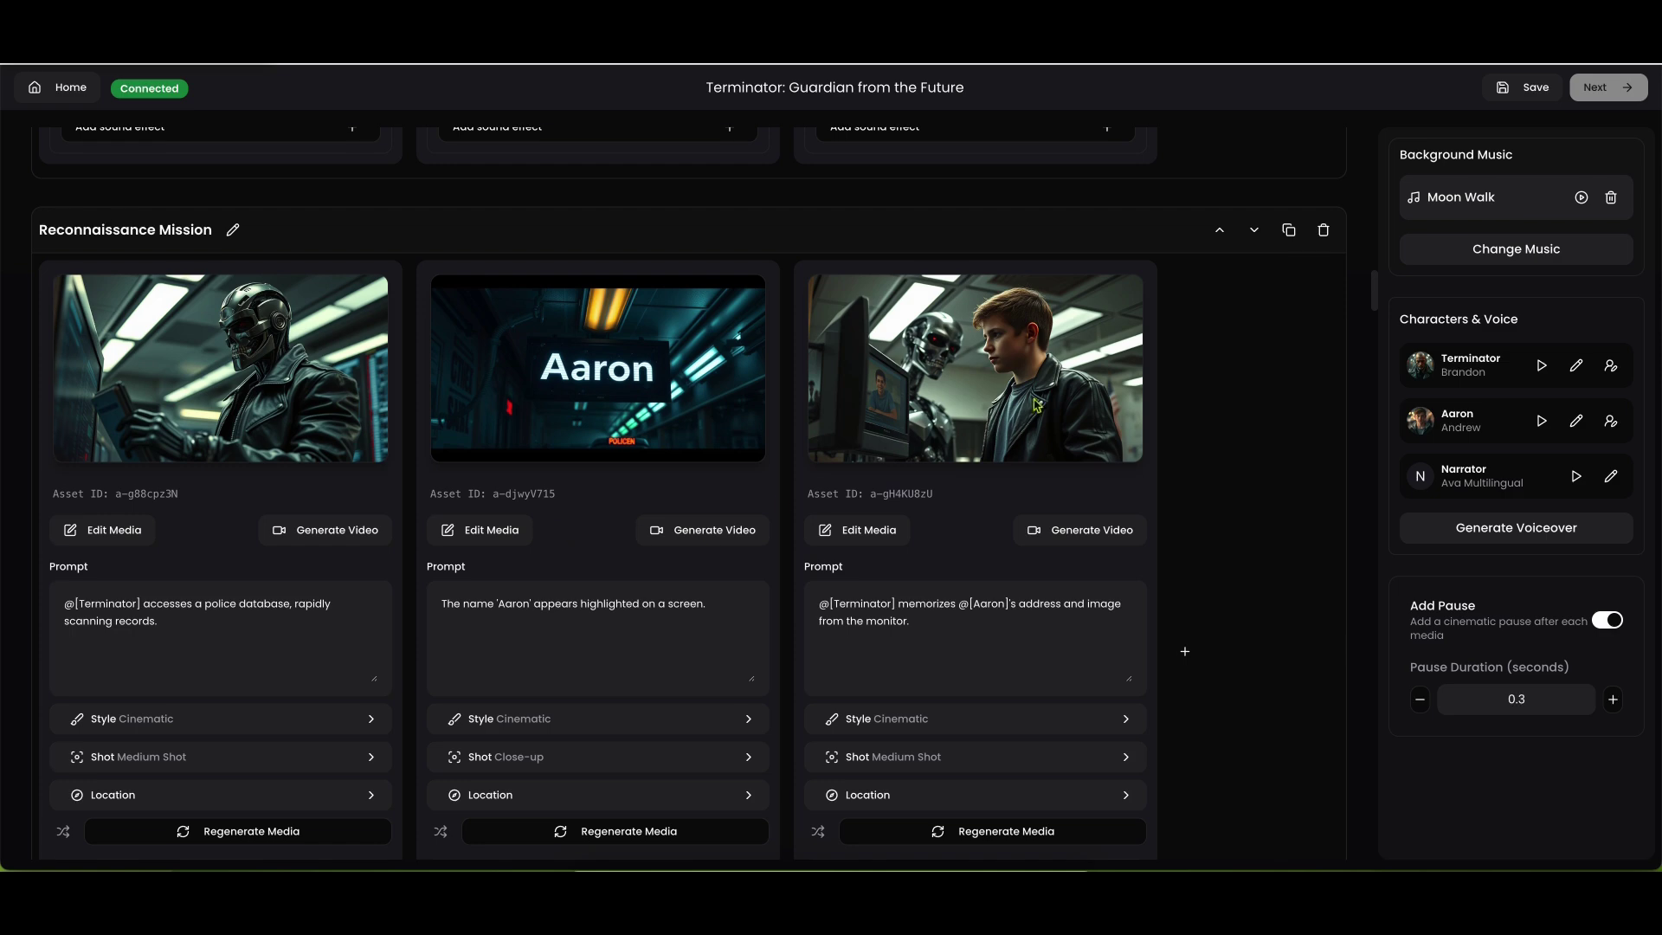
pyautogui.scroll(-1, 707, 447)
pyautogui.scroll(-10, 707, 446)
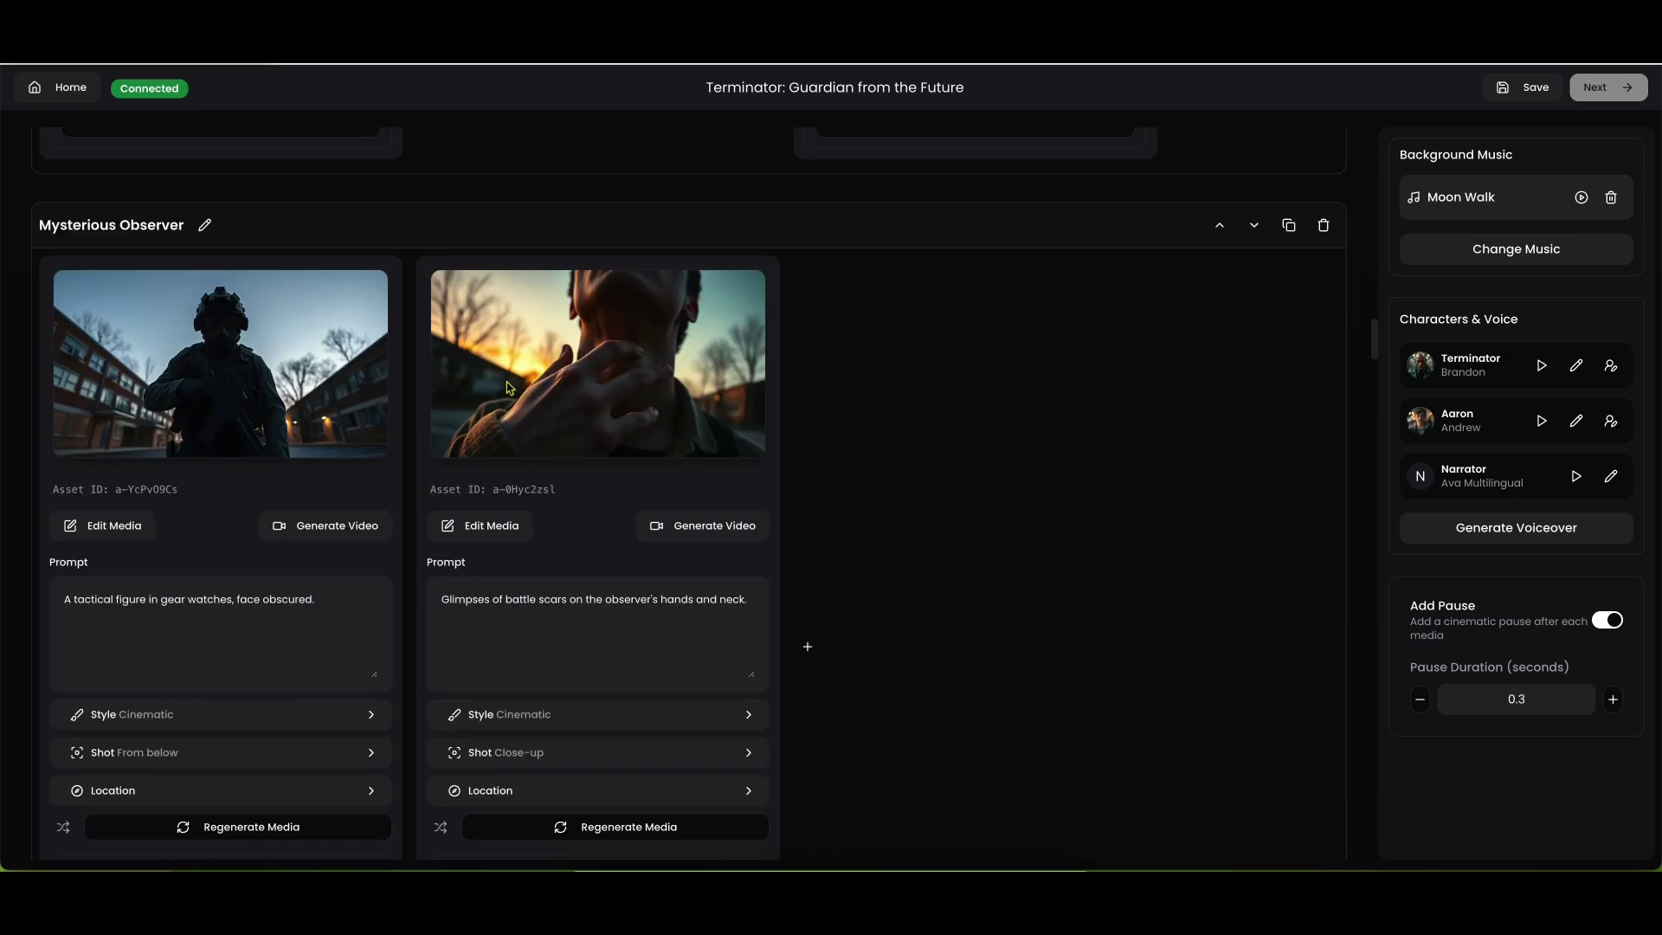
# Step: Examine the storyboard scenes from Normal Life to Unexpected Rescue, including their images and dialogue
pyautogui.scroll(-10, 612, 393)
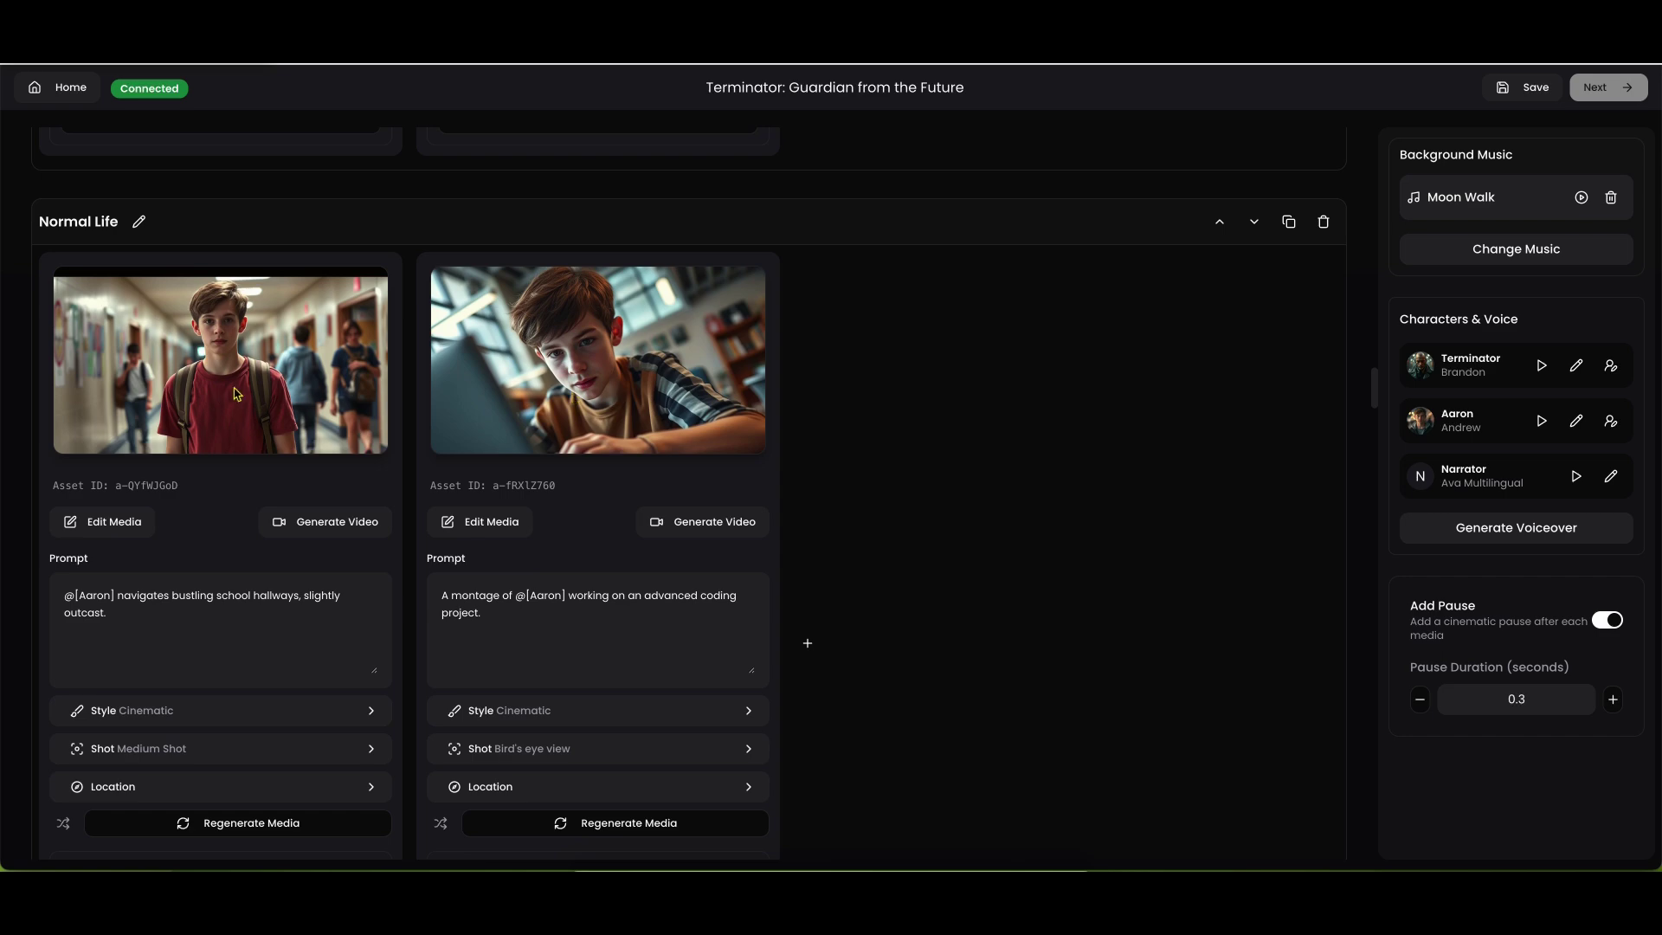
pyautogui.scroll(-15, 640, 461)
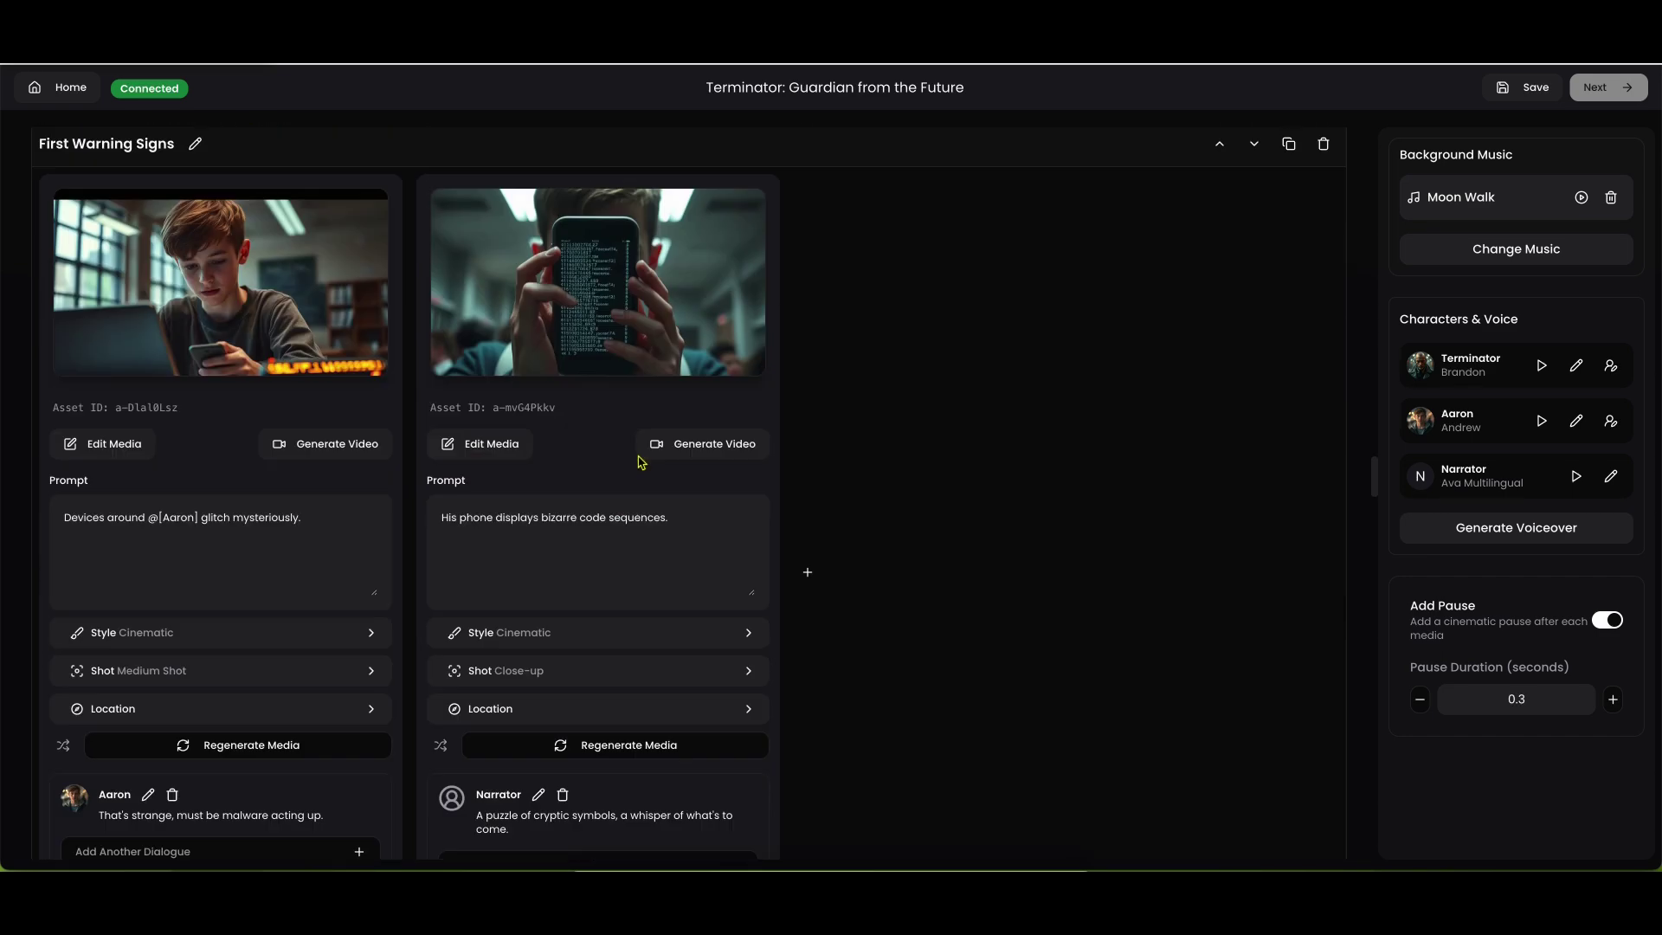
pyautogui.scroll(-15, 641, 462)
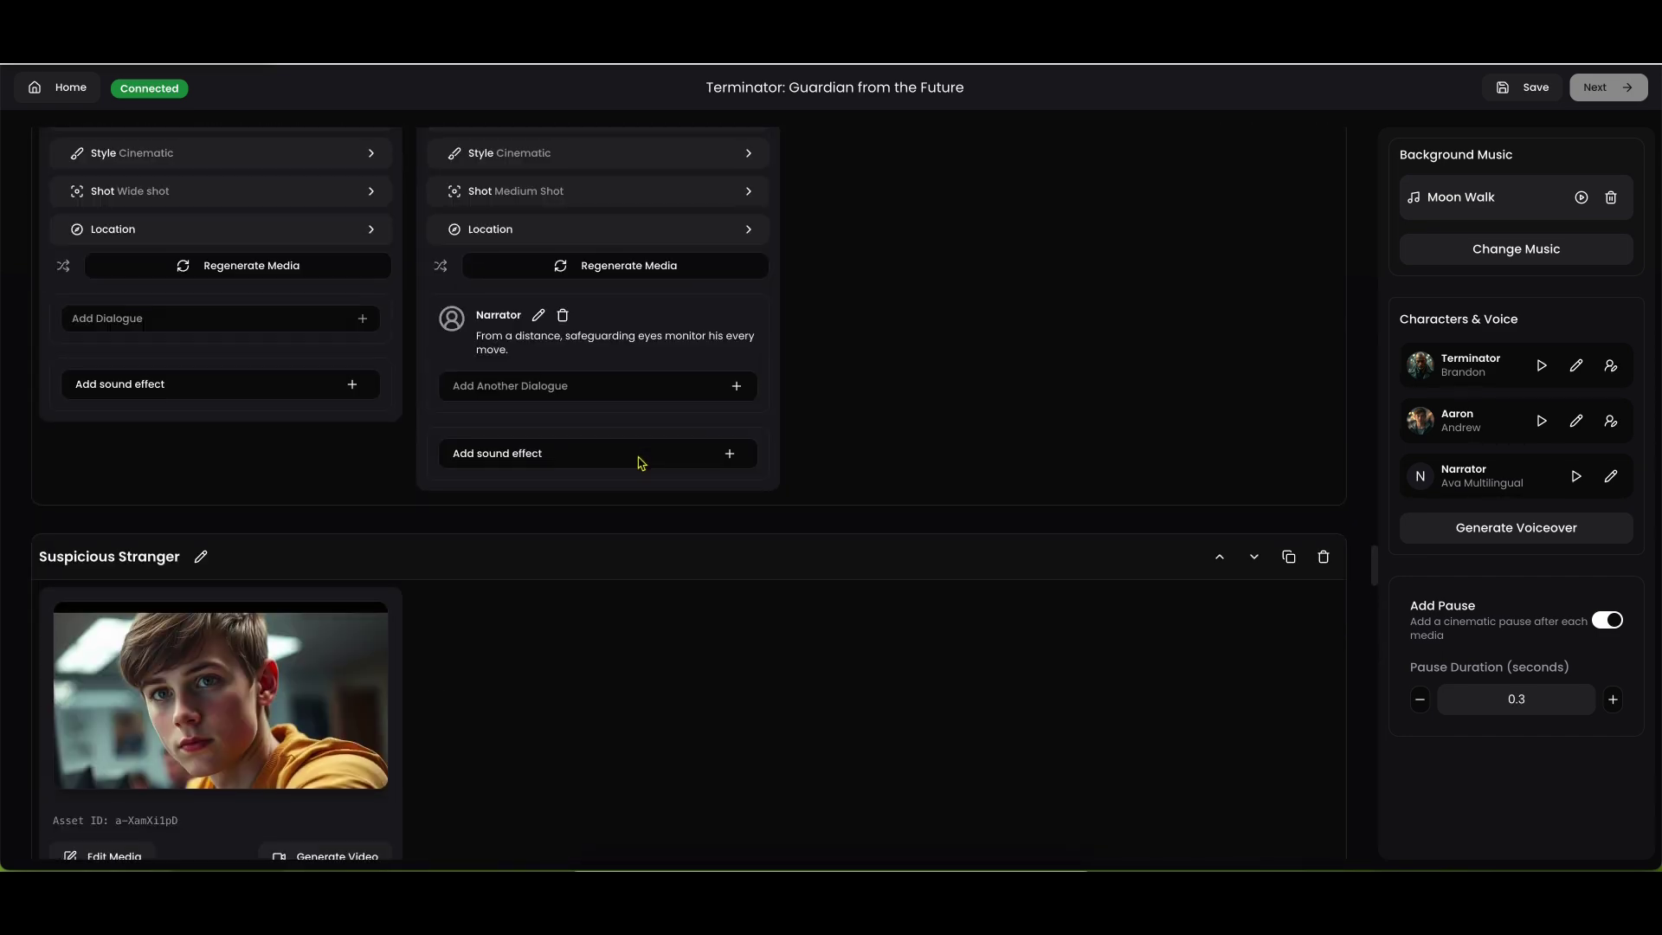
pyautogui.scroll(-15, 640, 463)
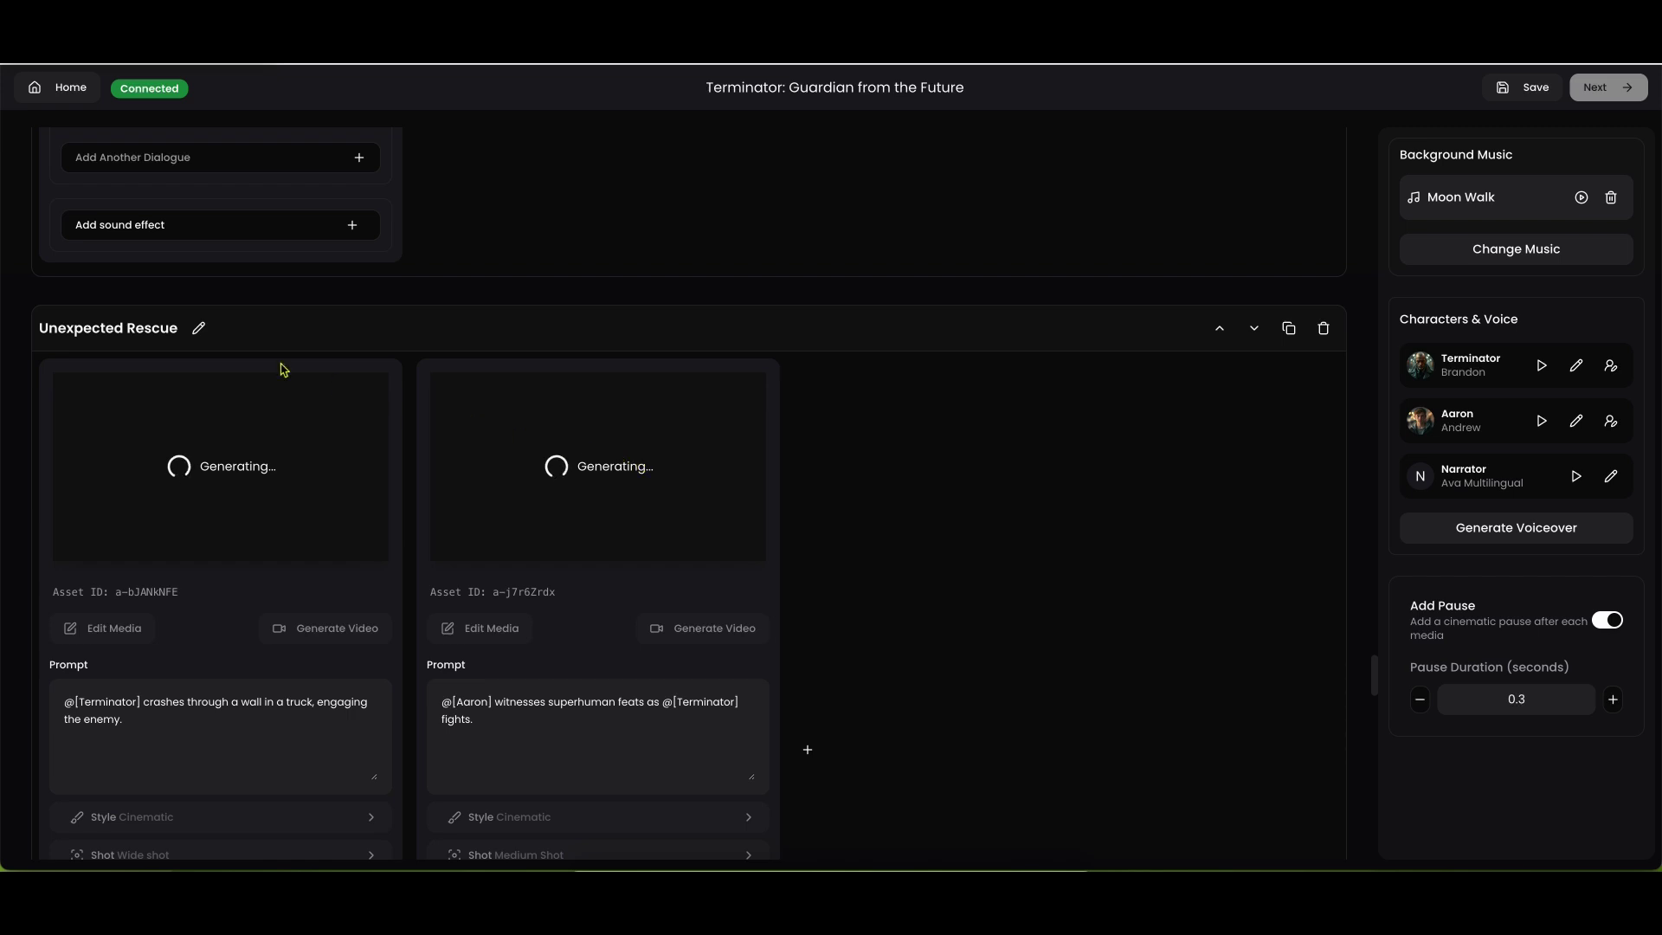
pyautogui.scroll(-1, 232, 336)
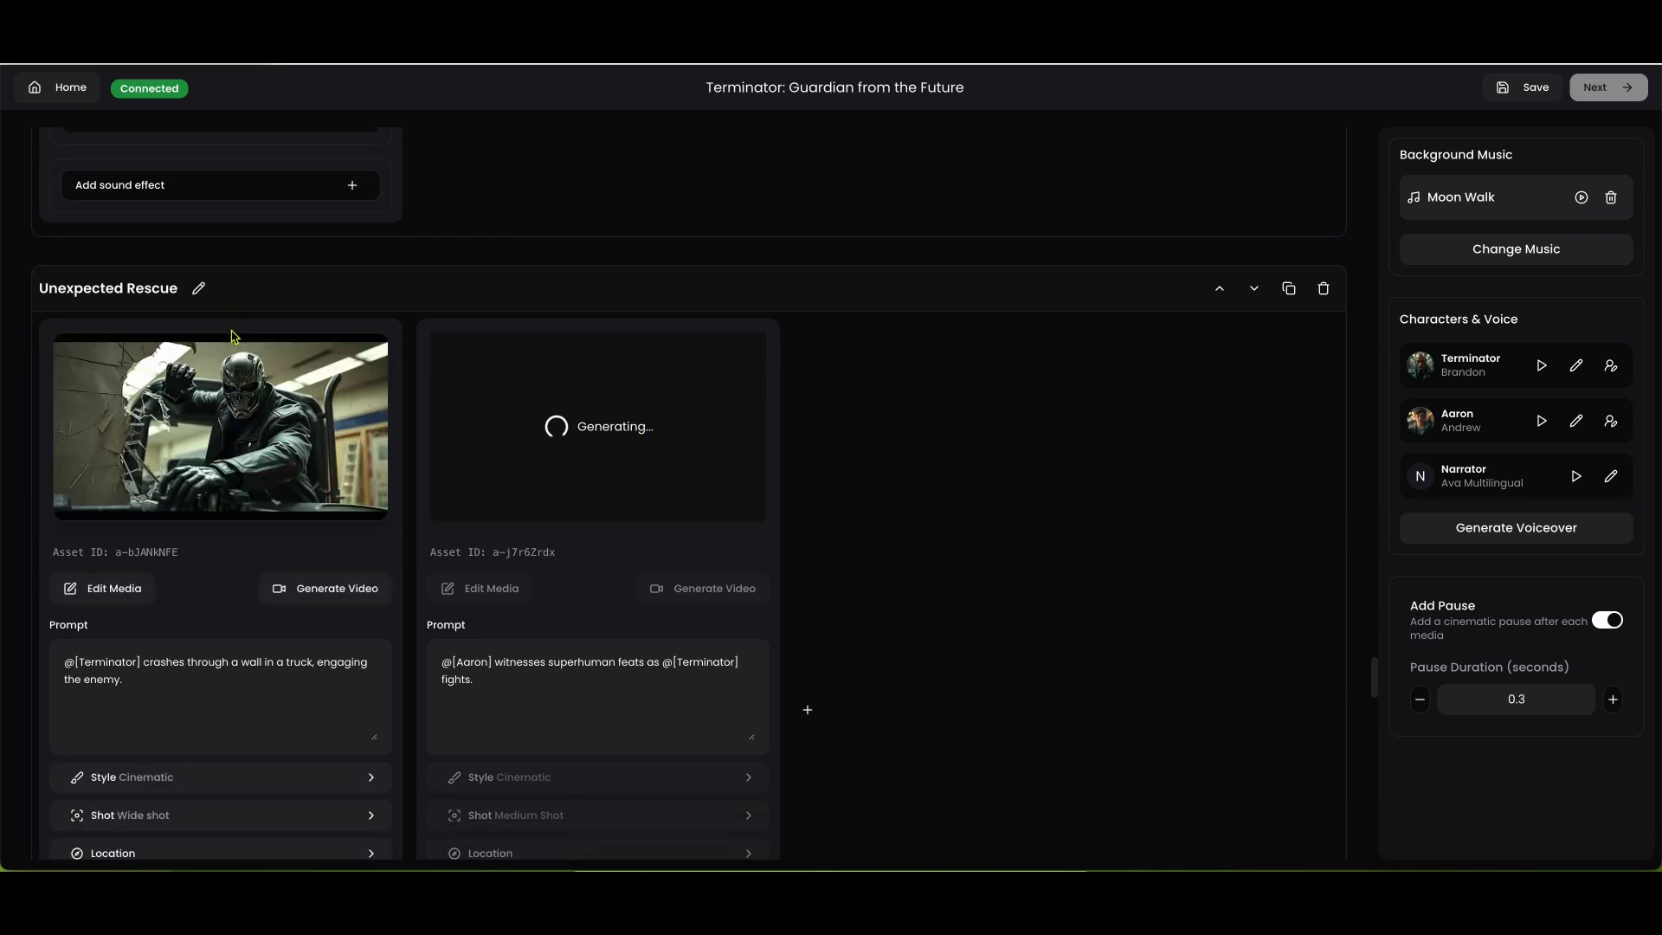
pyautogui.scroll(-1, 232, 336)
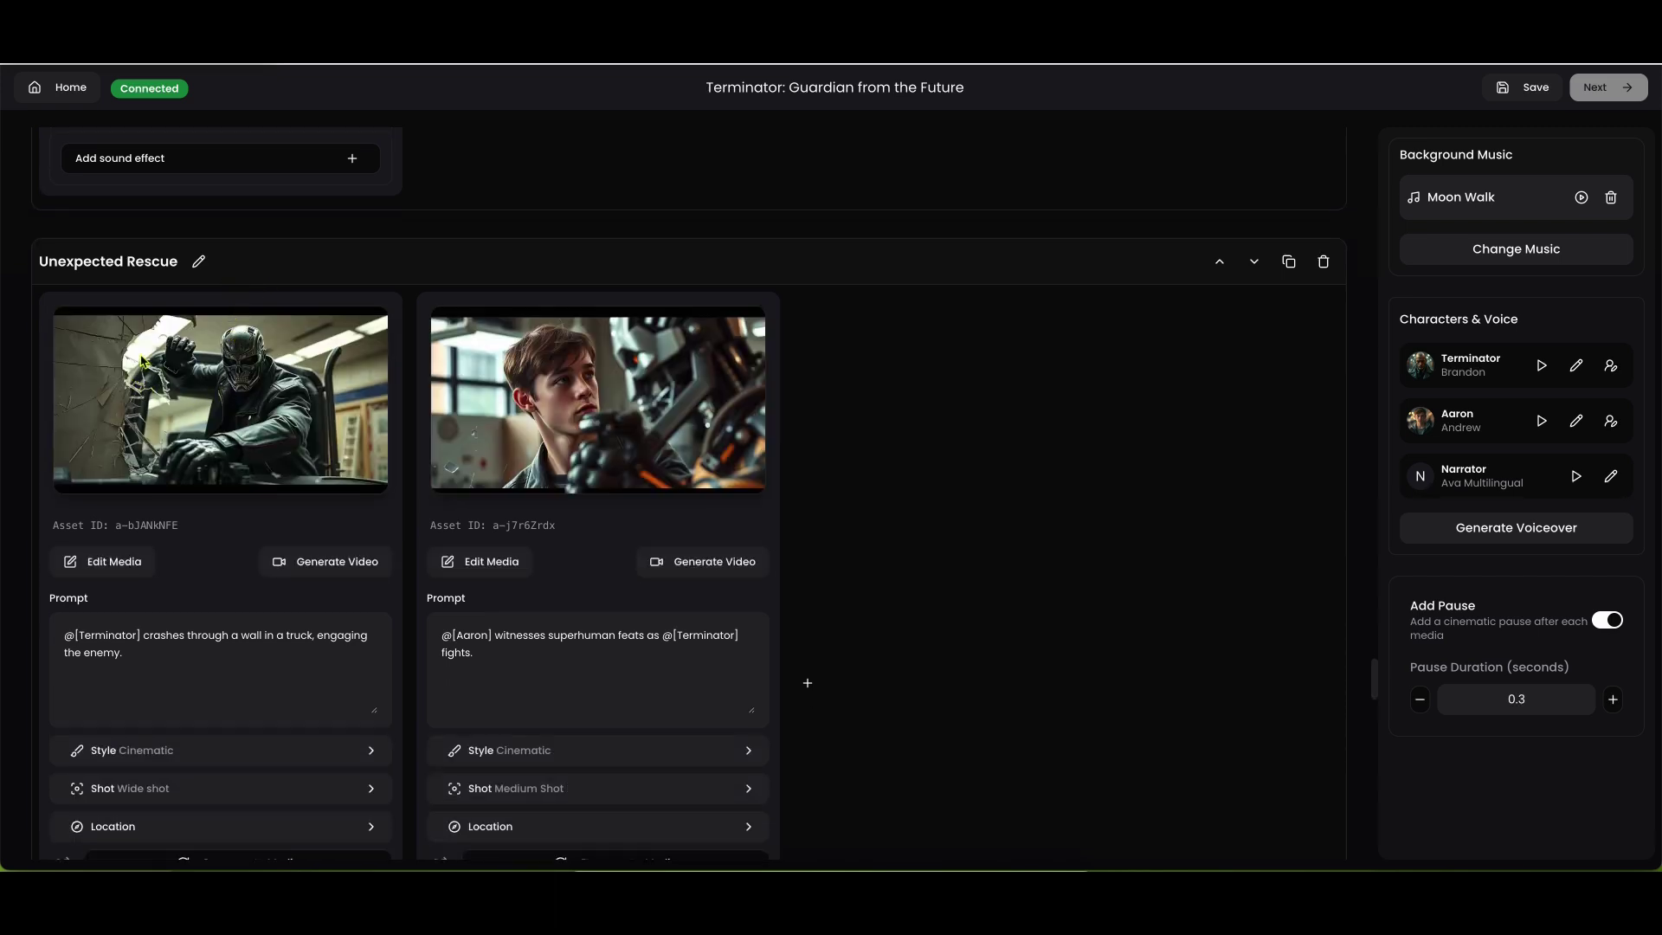
pyautogui.scroll(-4, 620, 470)
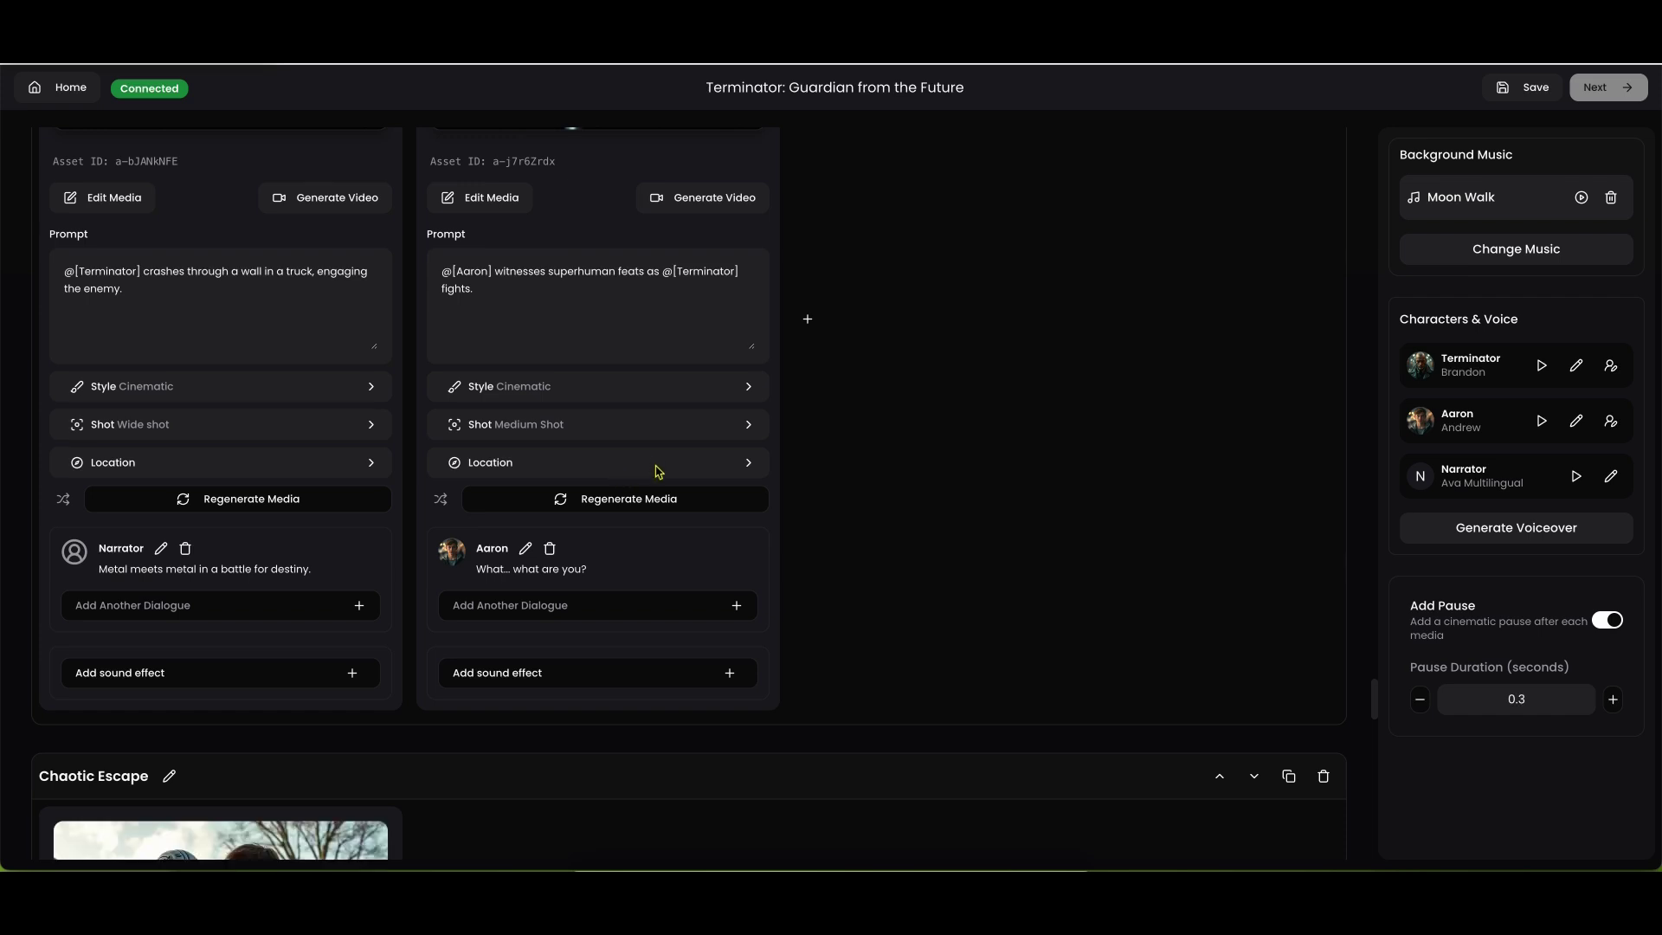
# Step: Examine the images, prompts and dialogue of the Chaotic Escape, High-Speed Pursuit and Safe House Standoff scenes
pyautogui.scroll(-3, 656, 467)
pyautogui.scroll(-3, 658, 473)
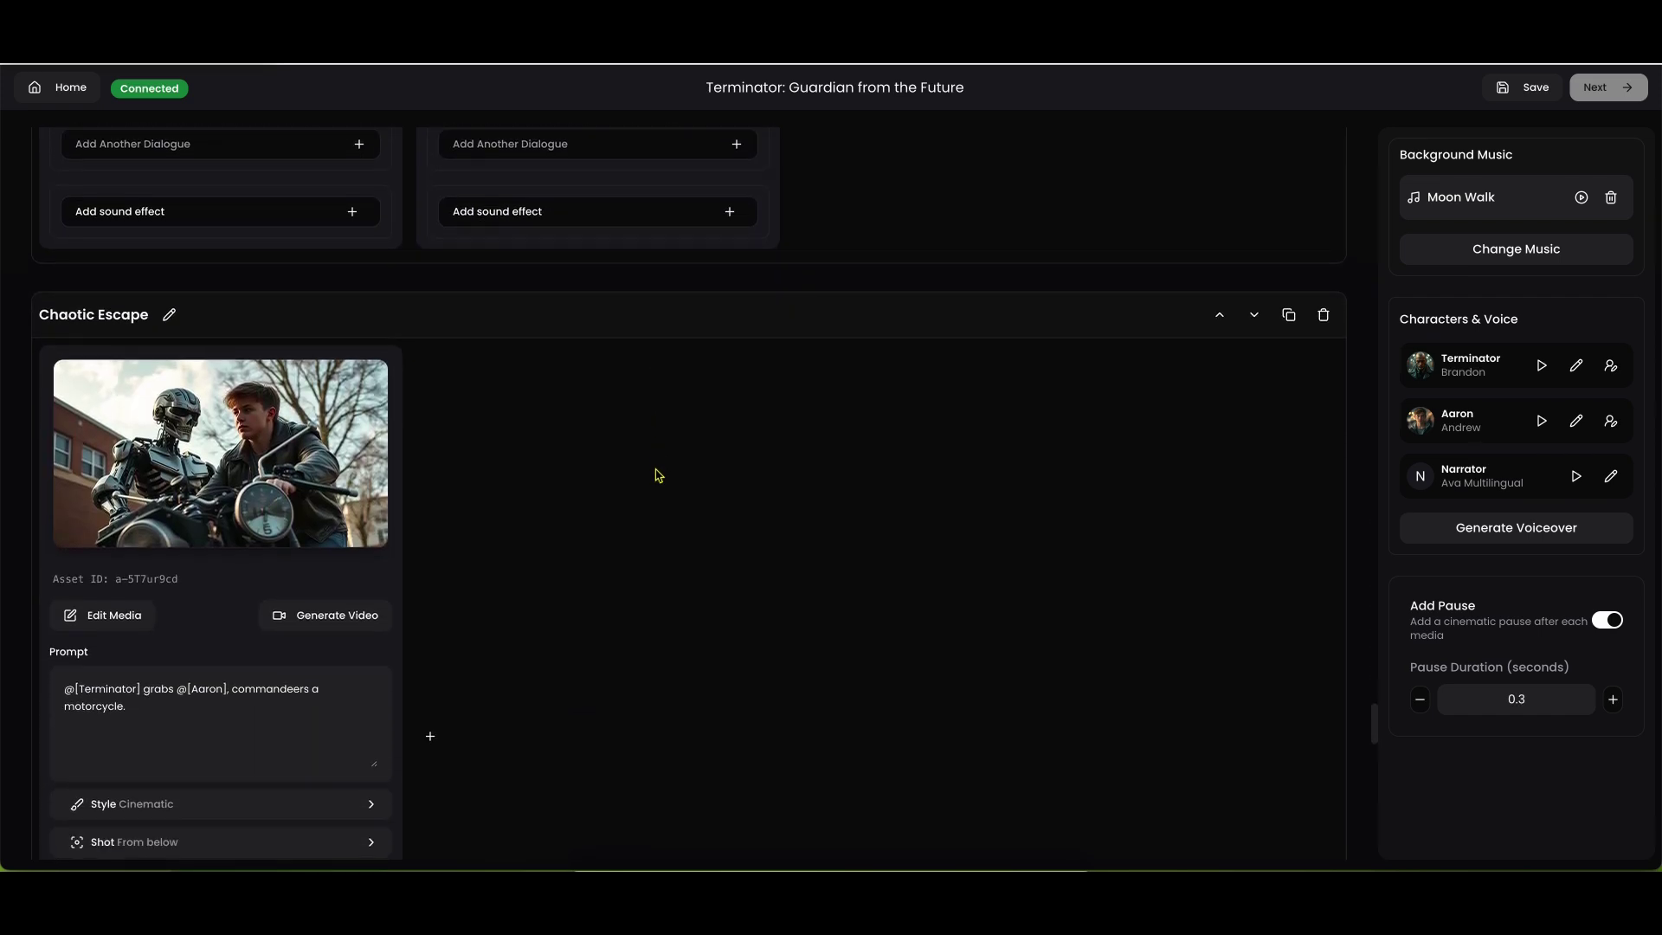
pyautogui.scroll(-1, 578, 449)
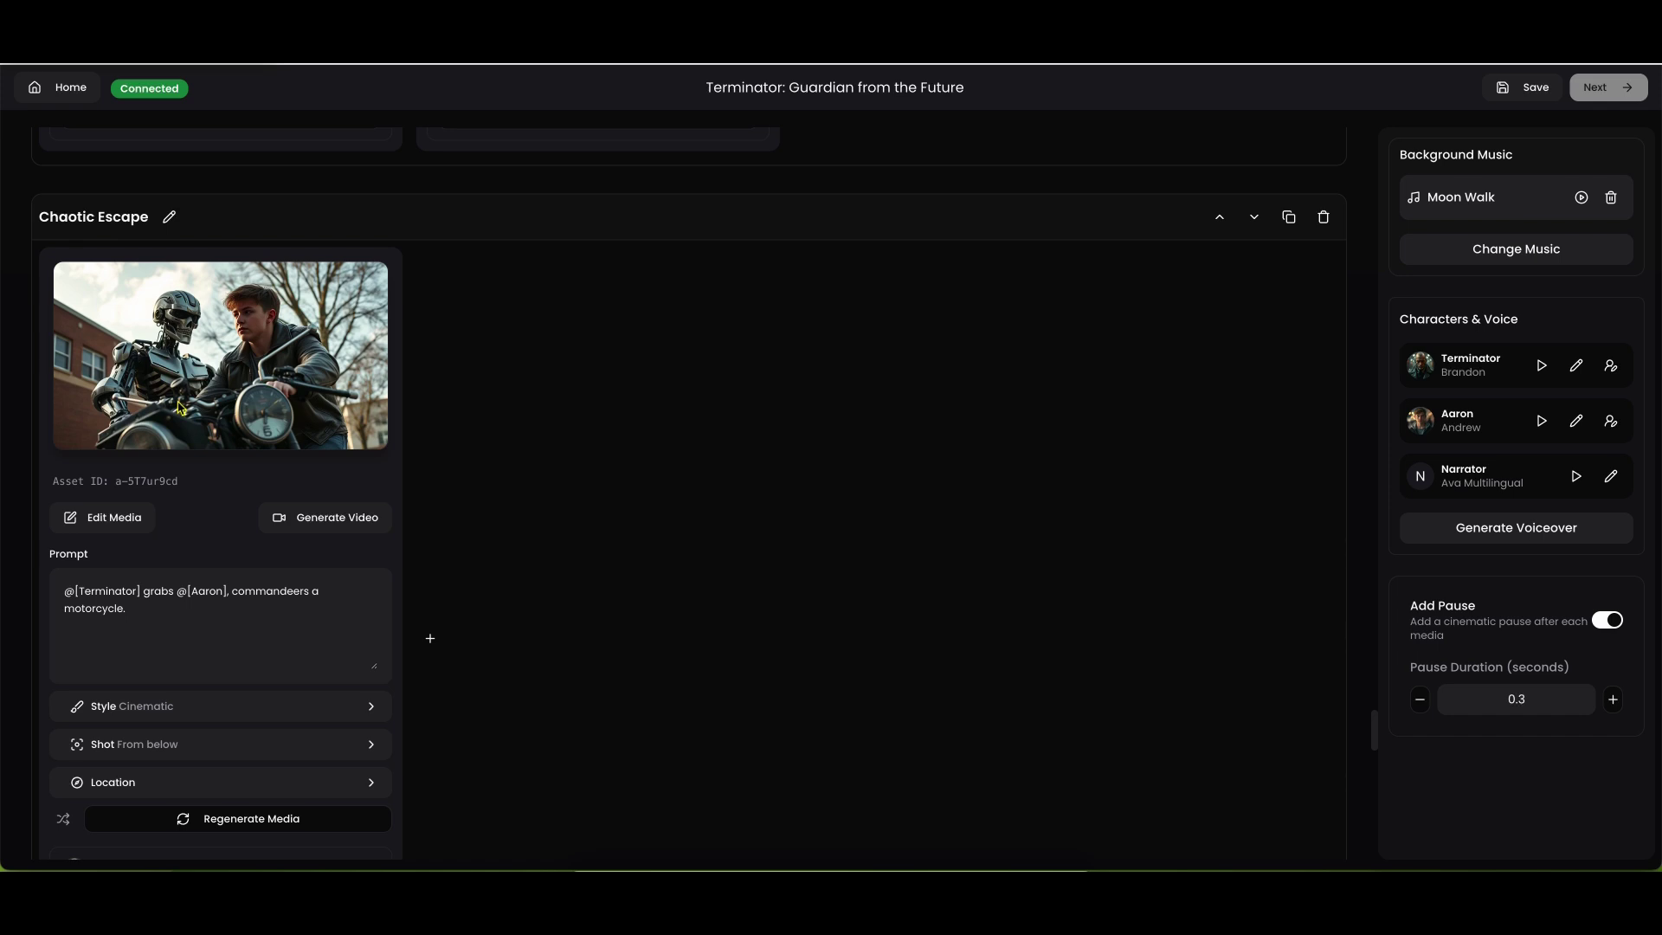
pyautogui.scroll(-1, 180, 406)
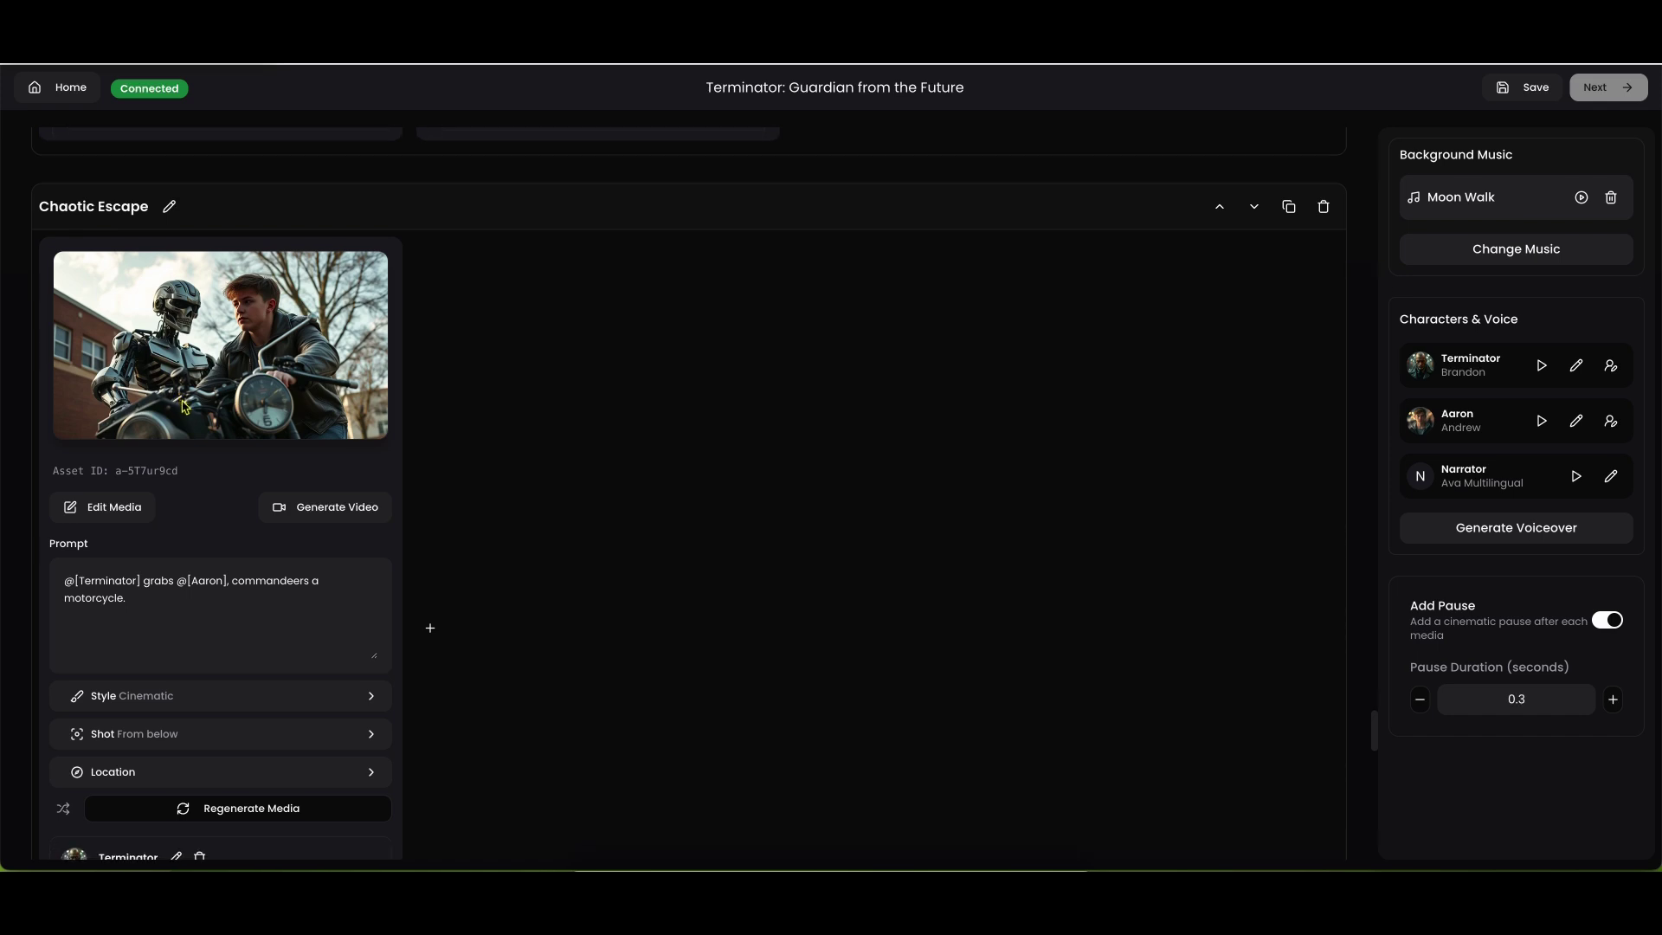
pyautogui.scroll(-1, 185, 406)
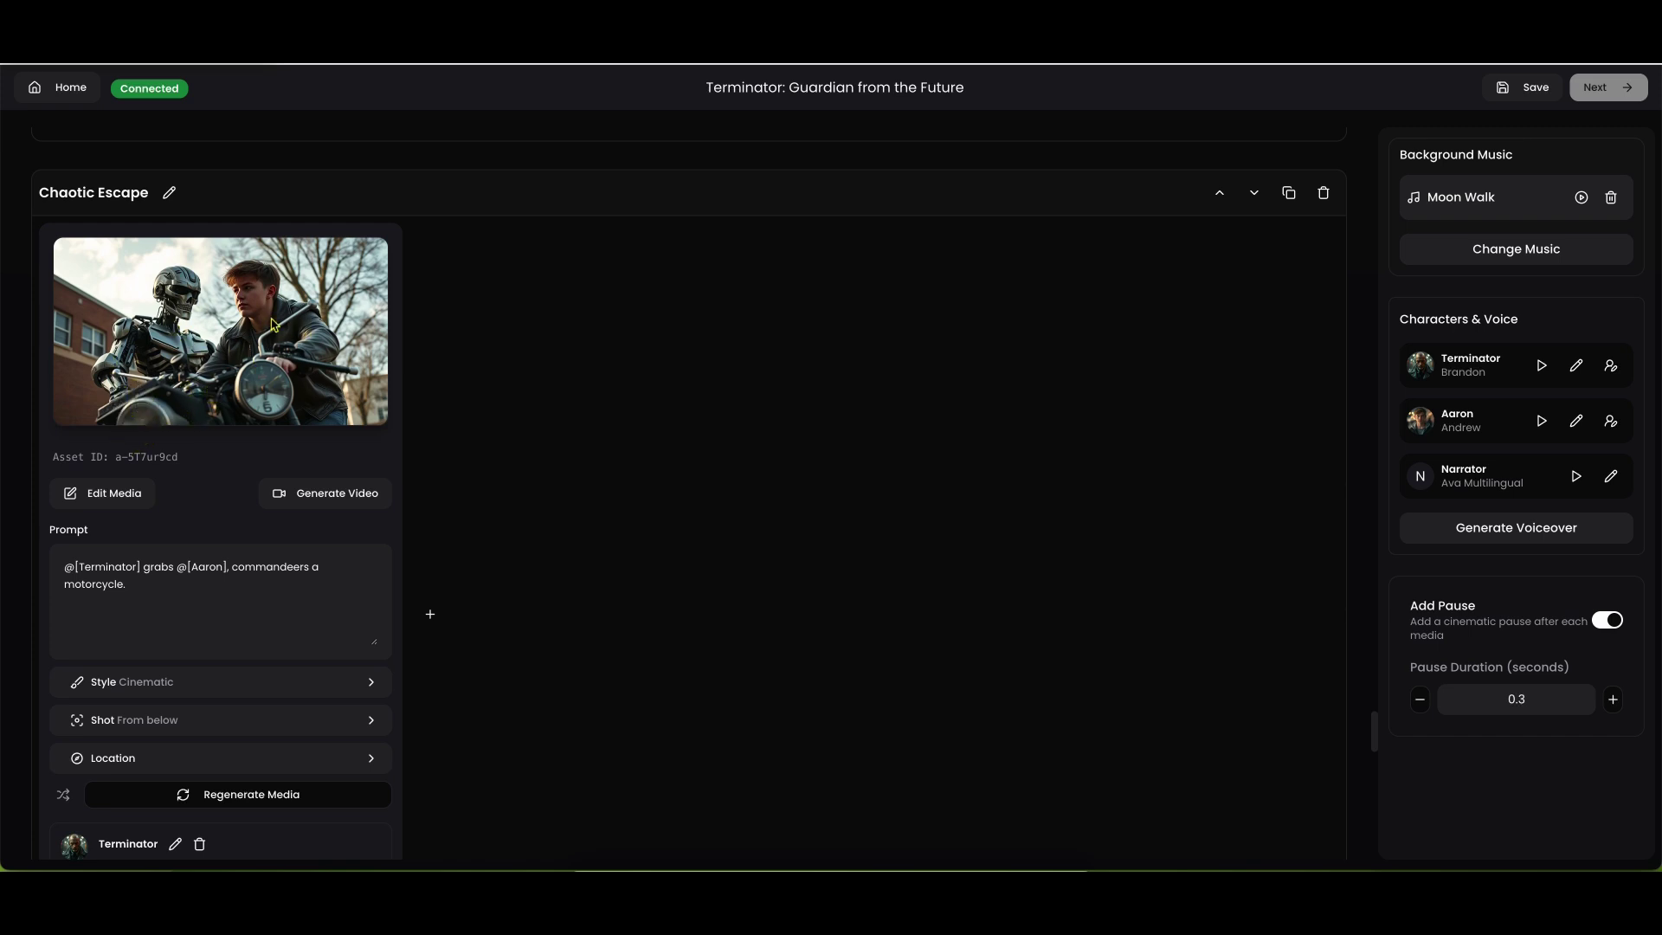
pyautogui.scroll(-1, 414, 511)
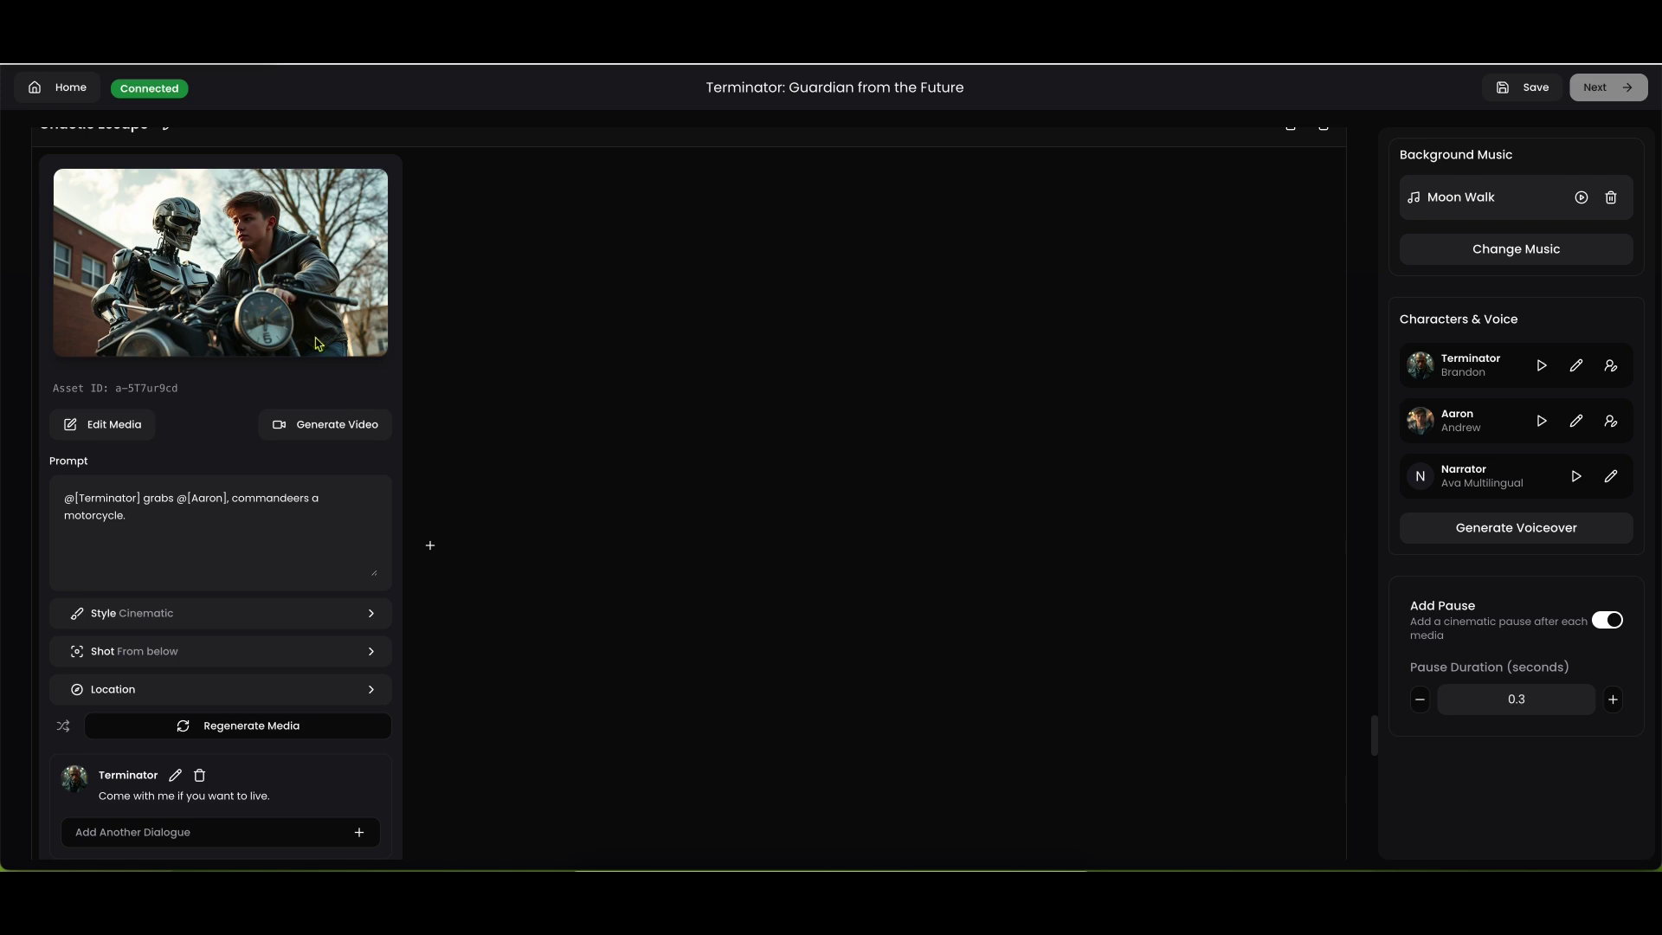
pyautogui.scroll(-6, 332, 360)
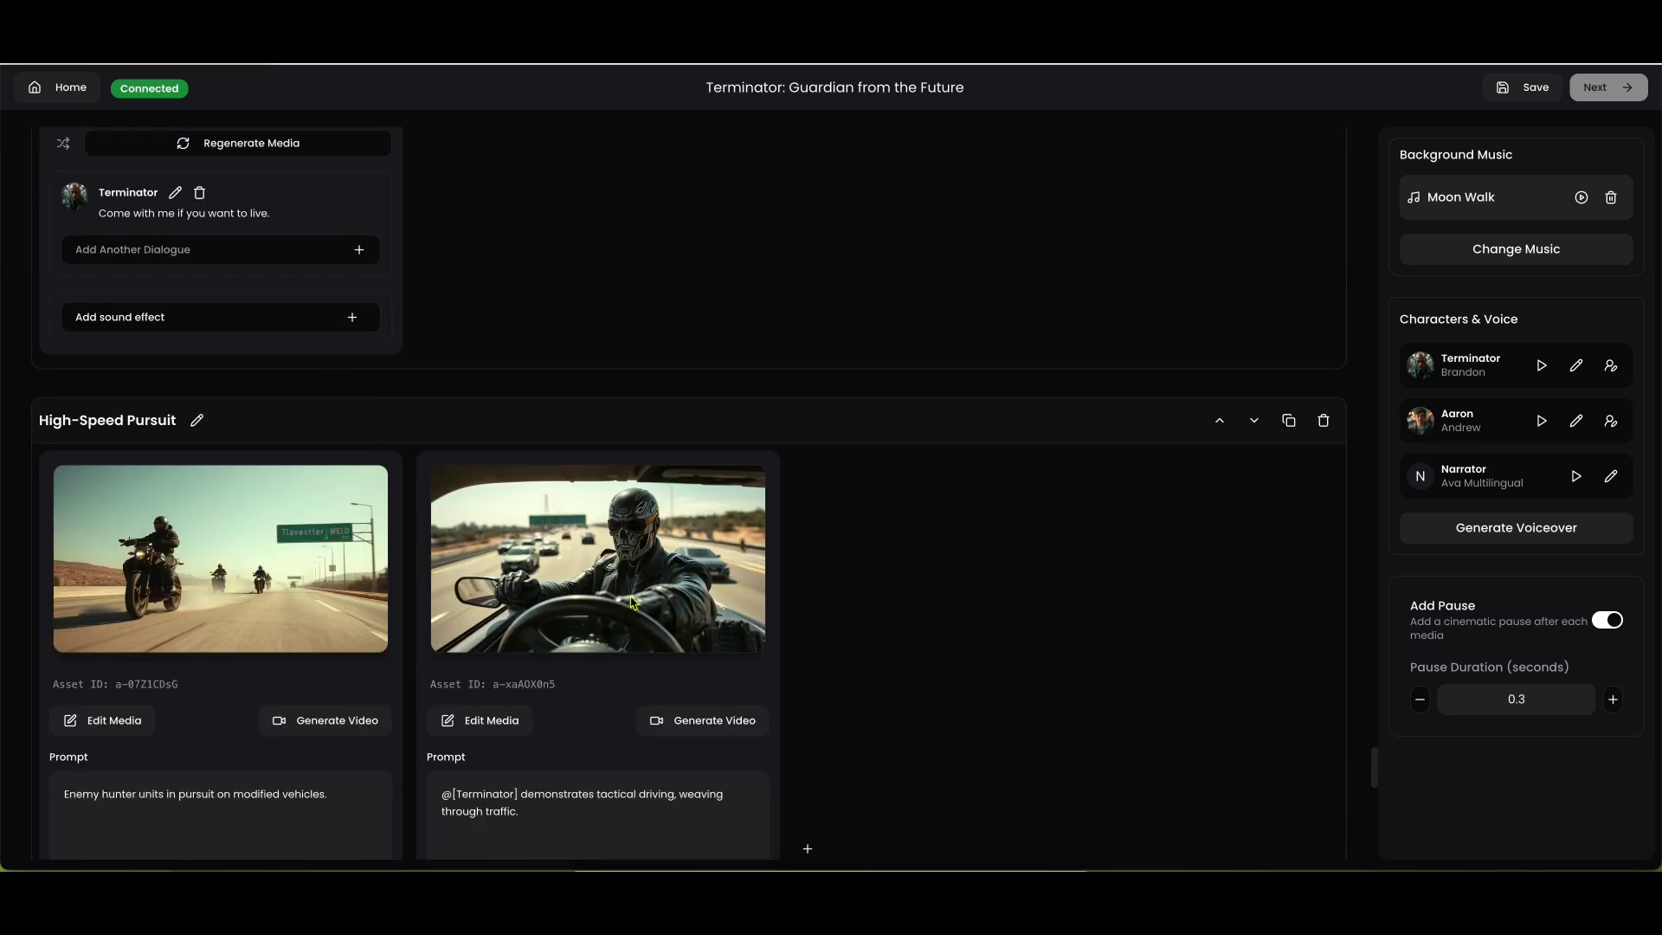
pyautogui.scroll(-1, 634, 603)
pyautogui.scroll(-2, 415, 600)
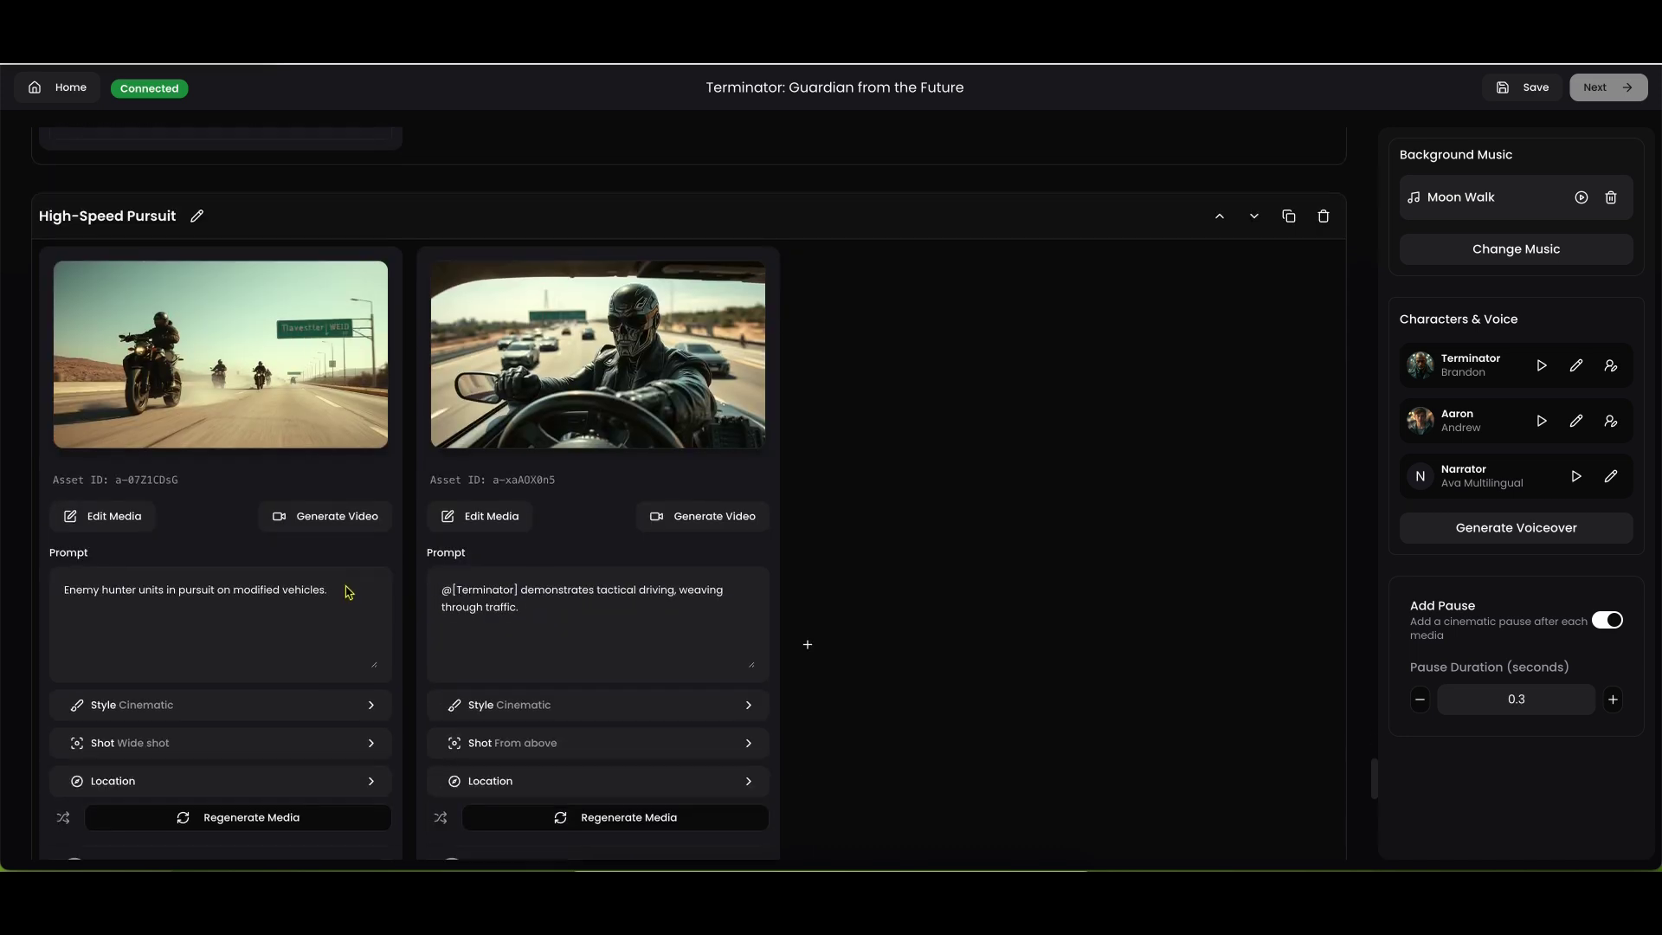
pyautogui.scroll(-6, 348, 591)
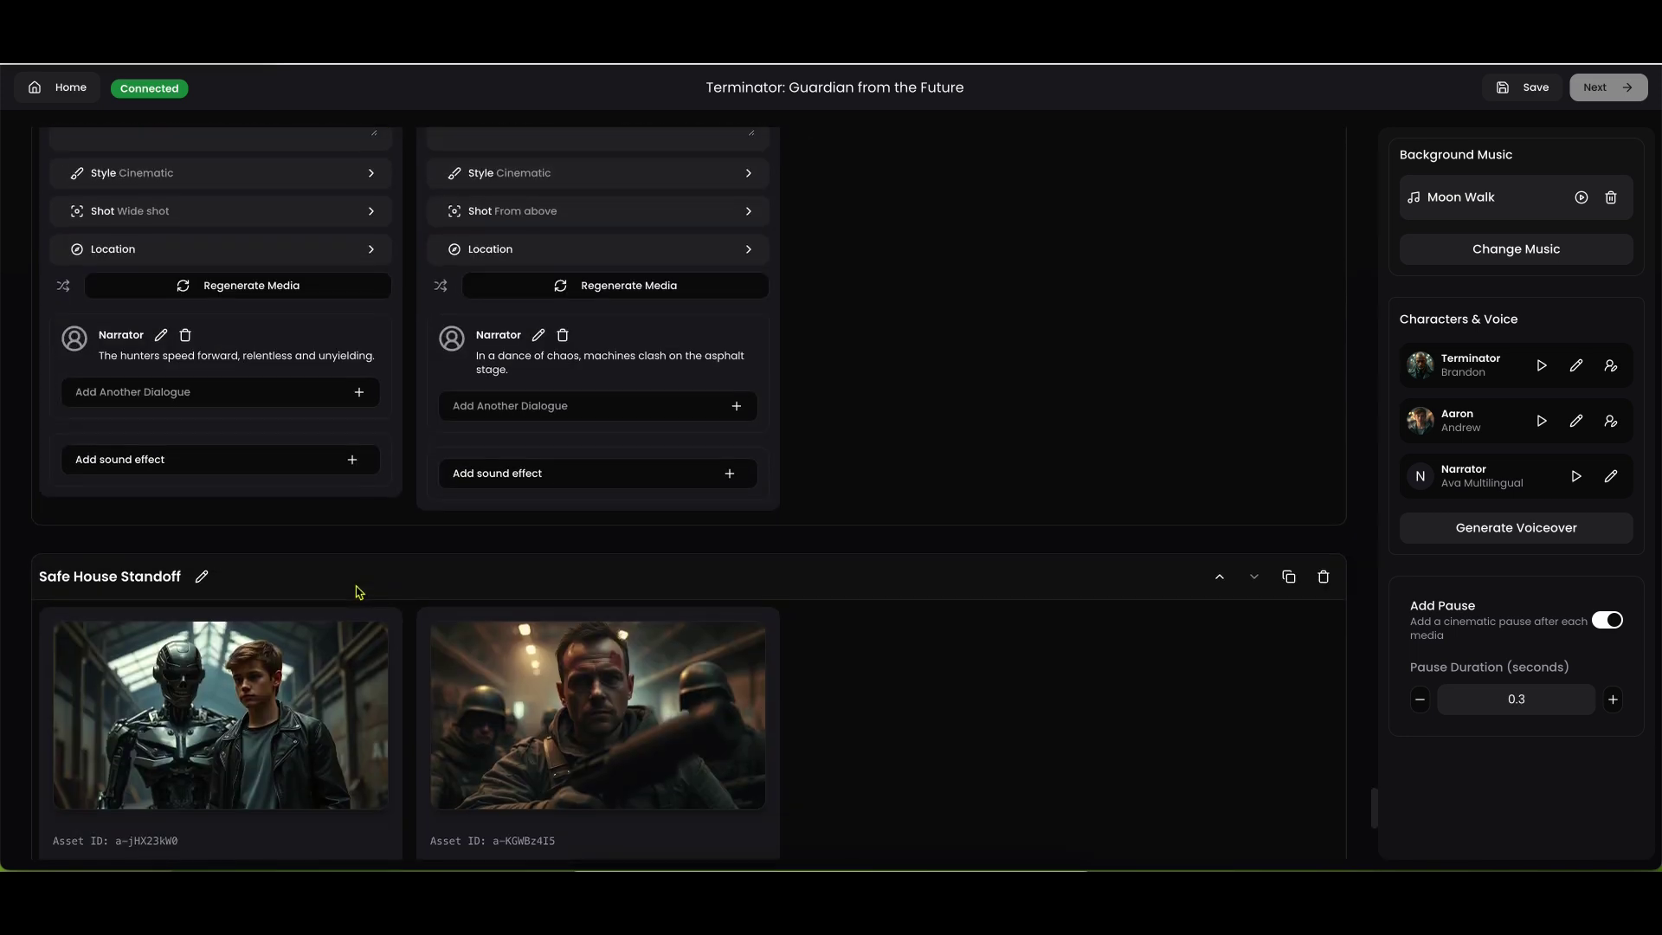
# Step: Generate videos for both images of the Cosmic Disturbance scene
pyautogui.scroll(-6, 401, 591)
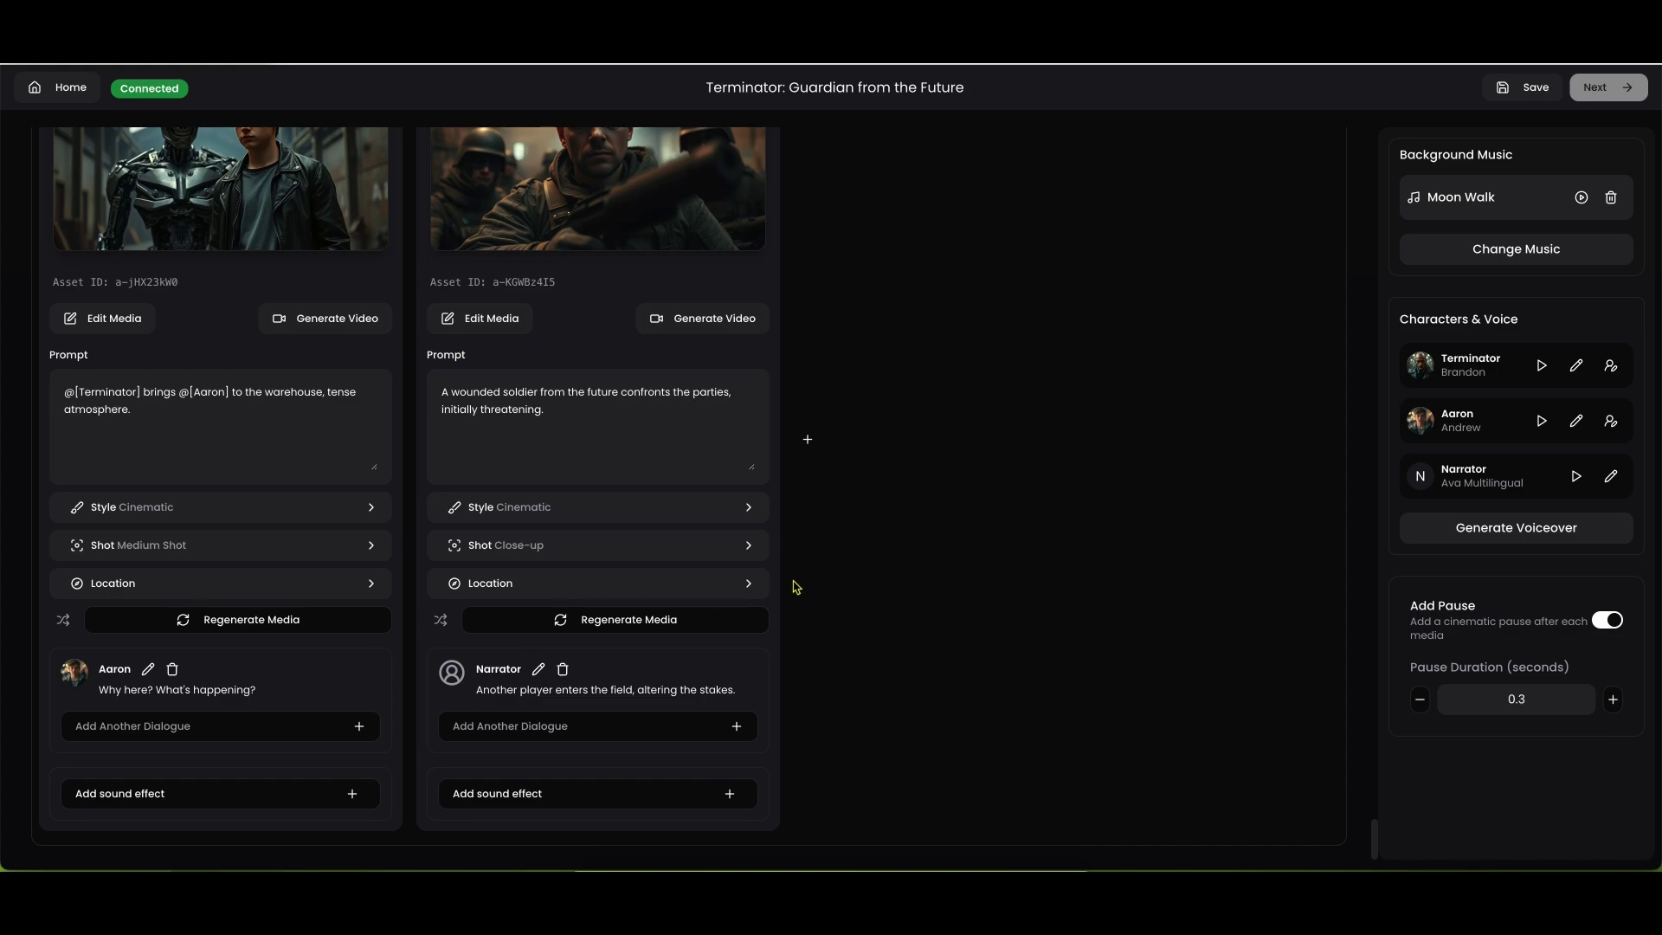
pyautogui.scroll(-14, 794, 583)
pyautogui.scroll(20, 795, 582)
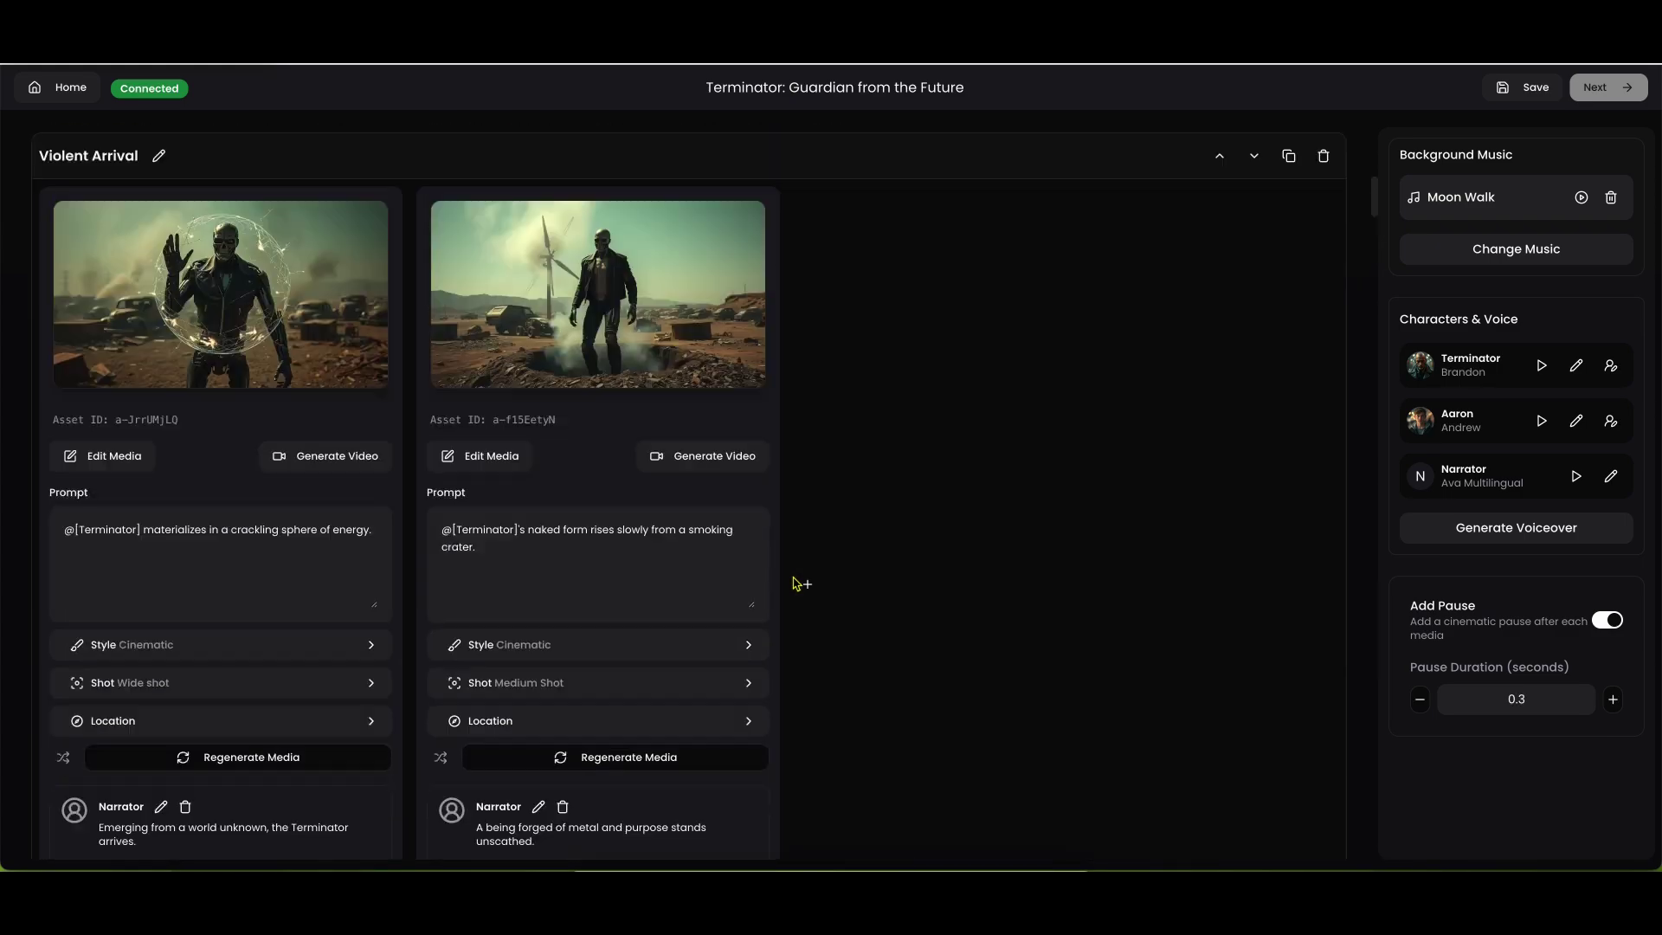
pyautogui.click(352, 461)
pyautogui.click(689, 458)
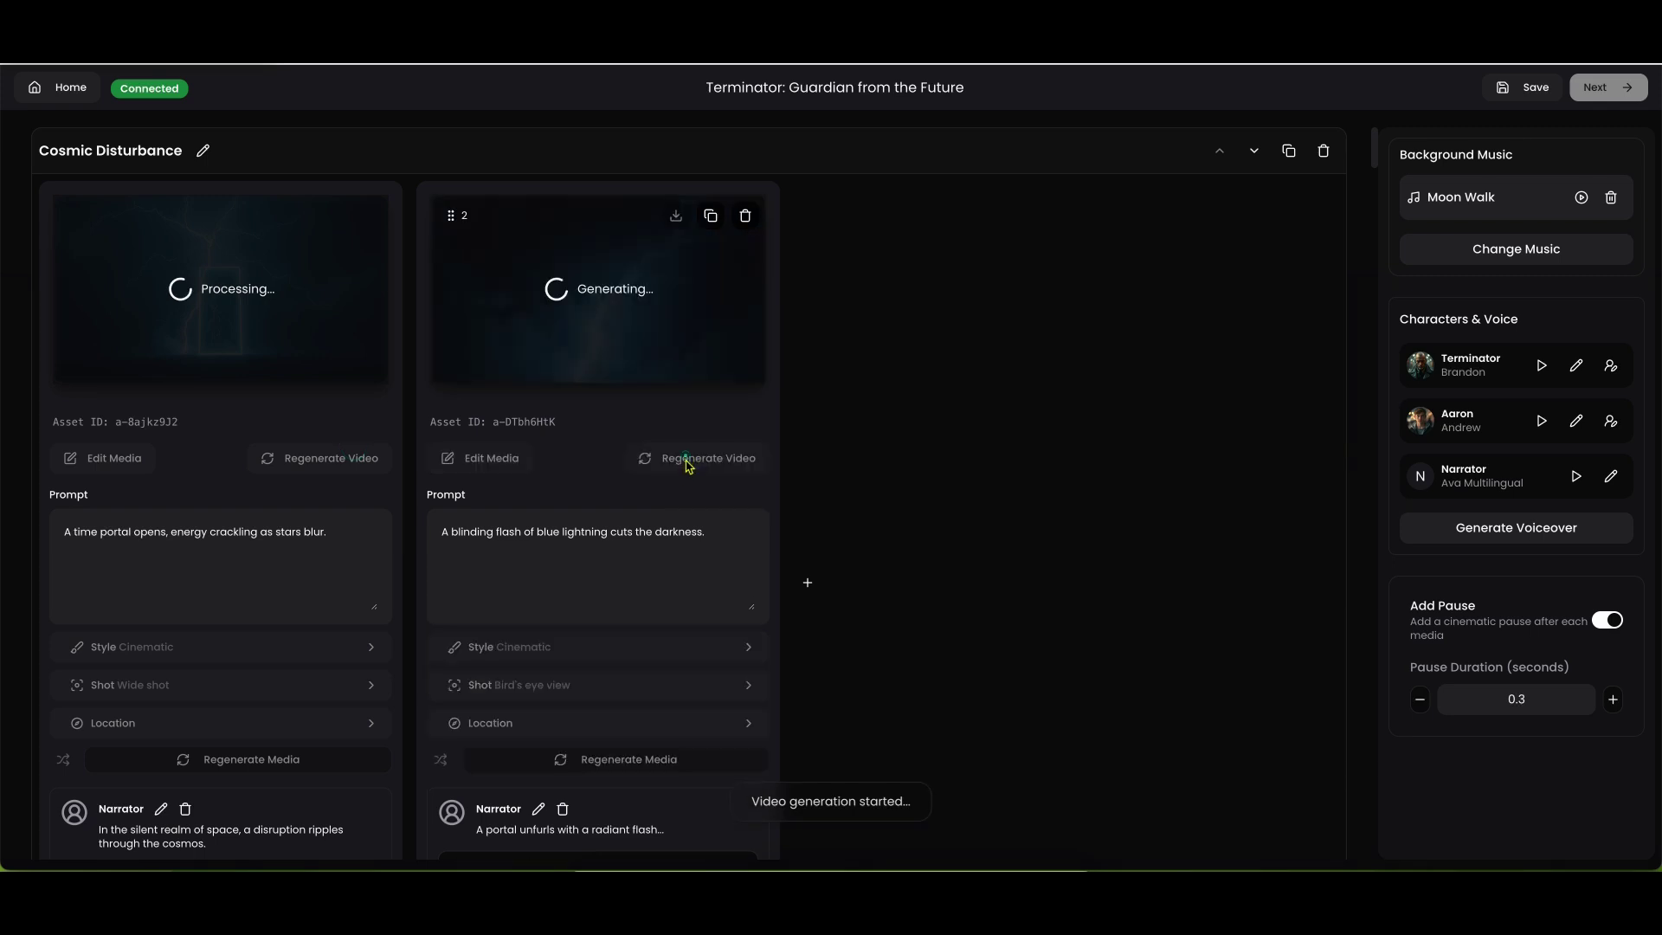
pyautogui.scroll(-1, 441, 597)
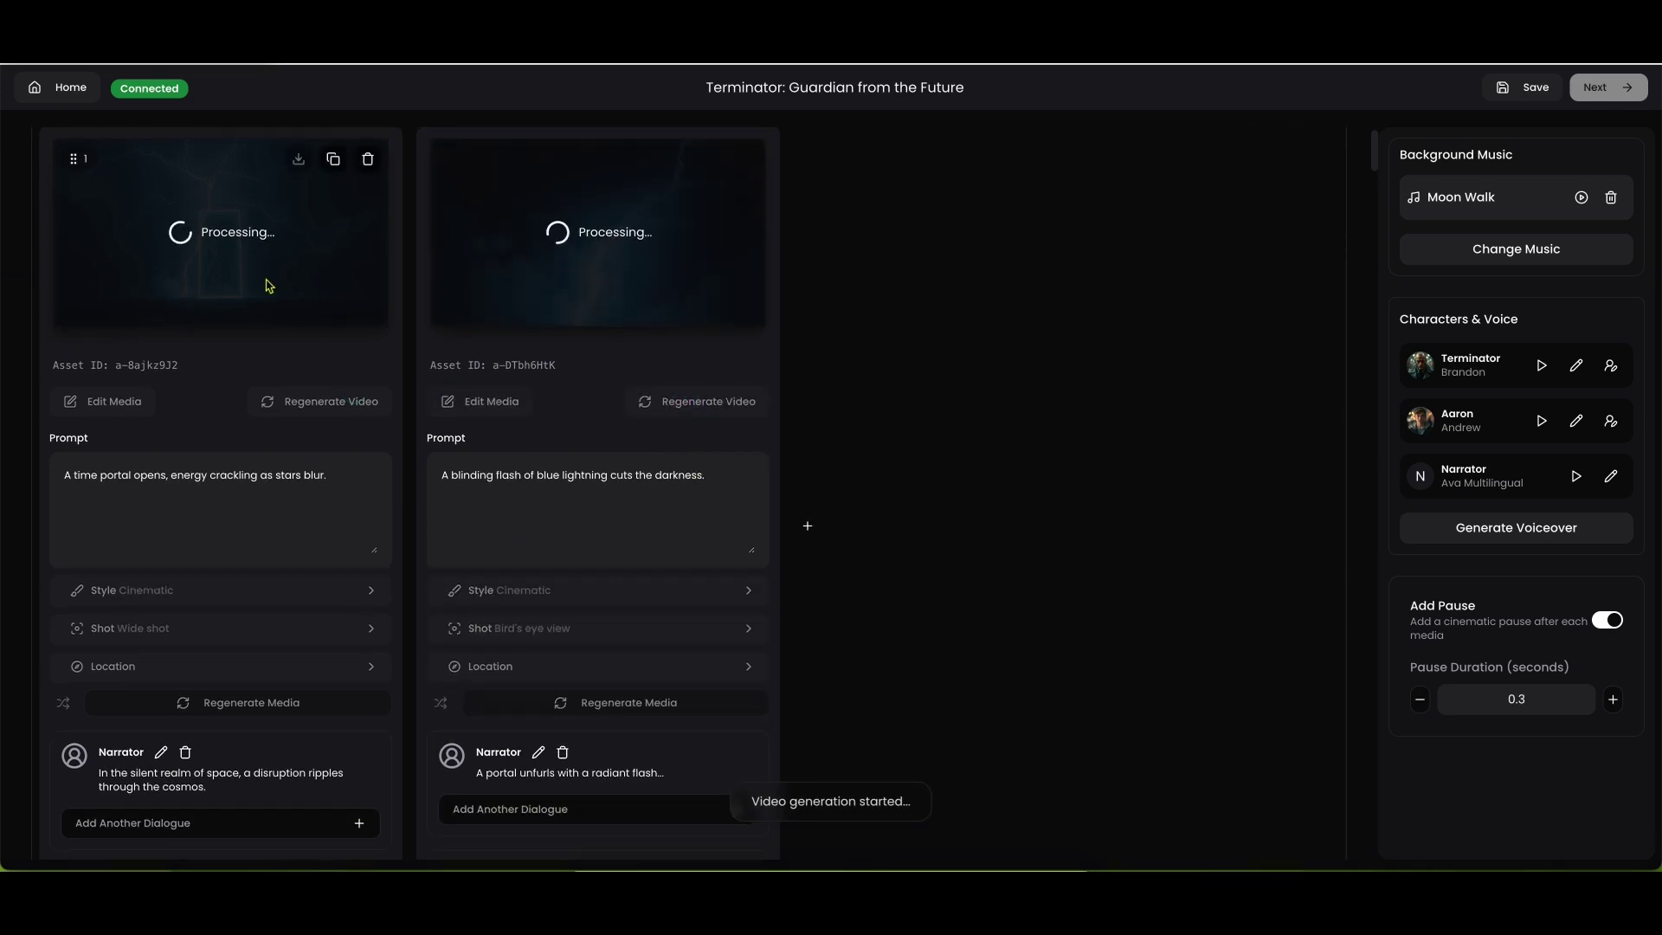
pyautogui.scroll(1, 389, 353)
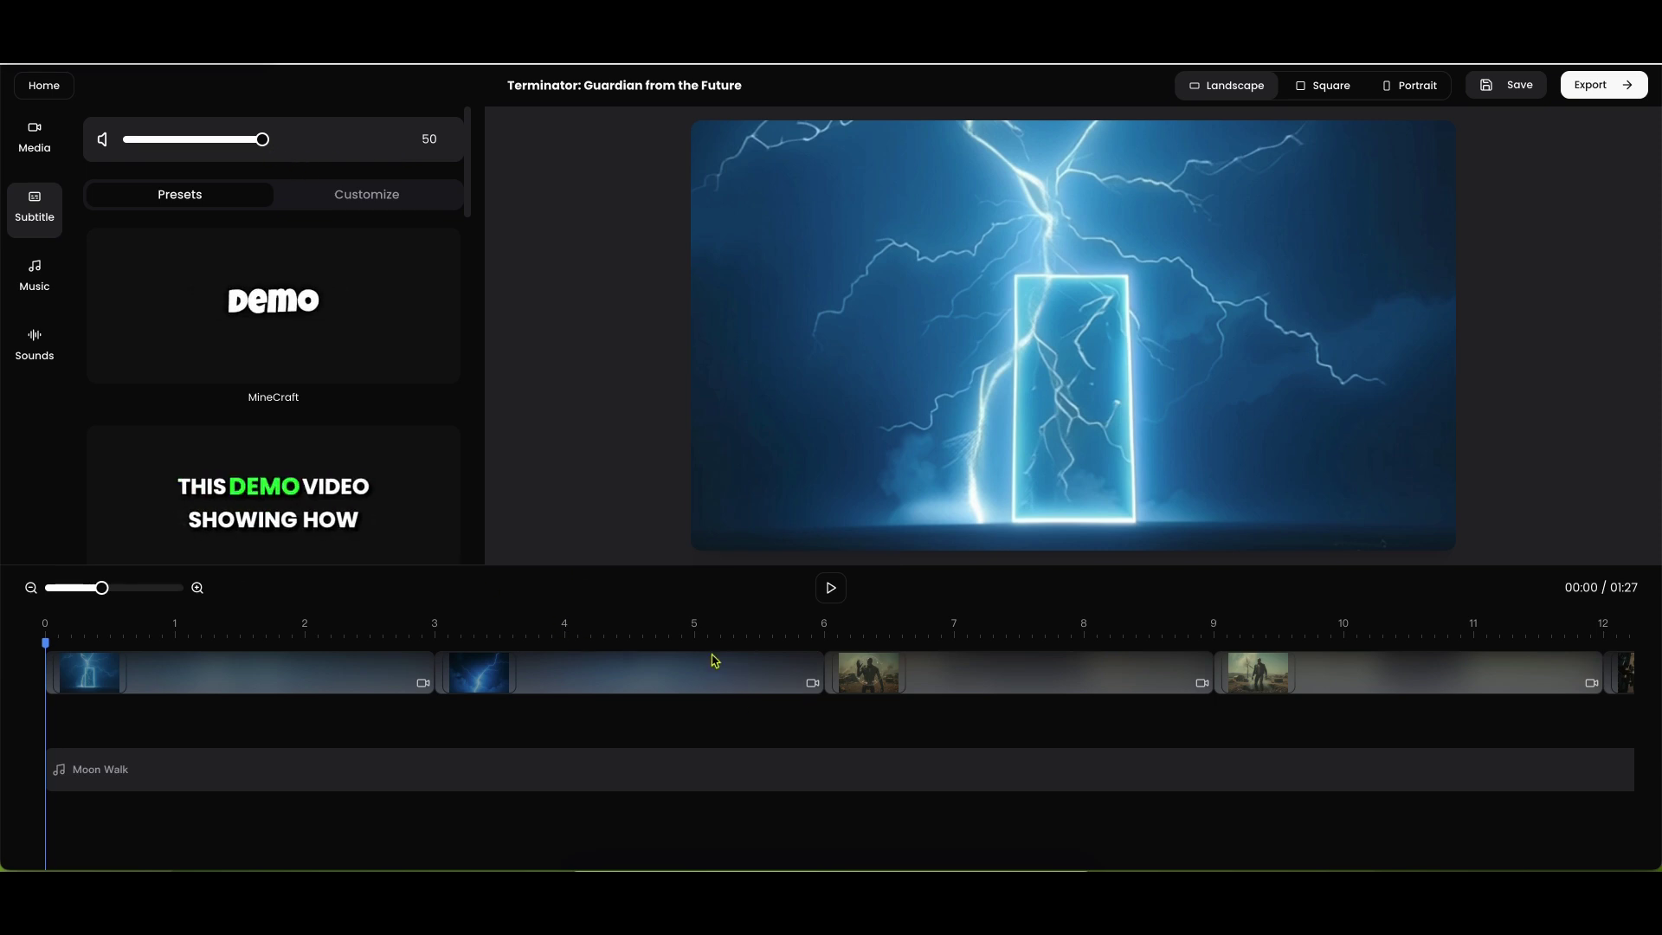
# Step: Set the volume in the subtitle settings to 70 and open the background music settings
pyautogui.press('XF86AudioRaiseVolume')
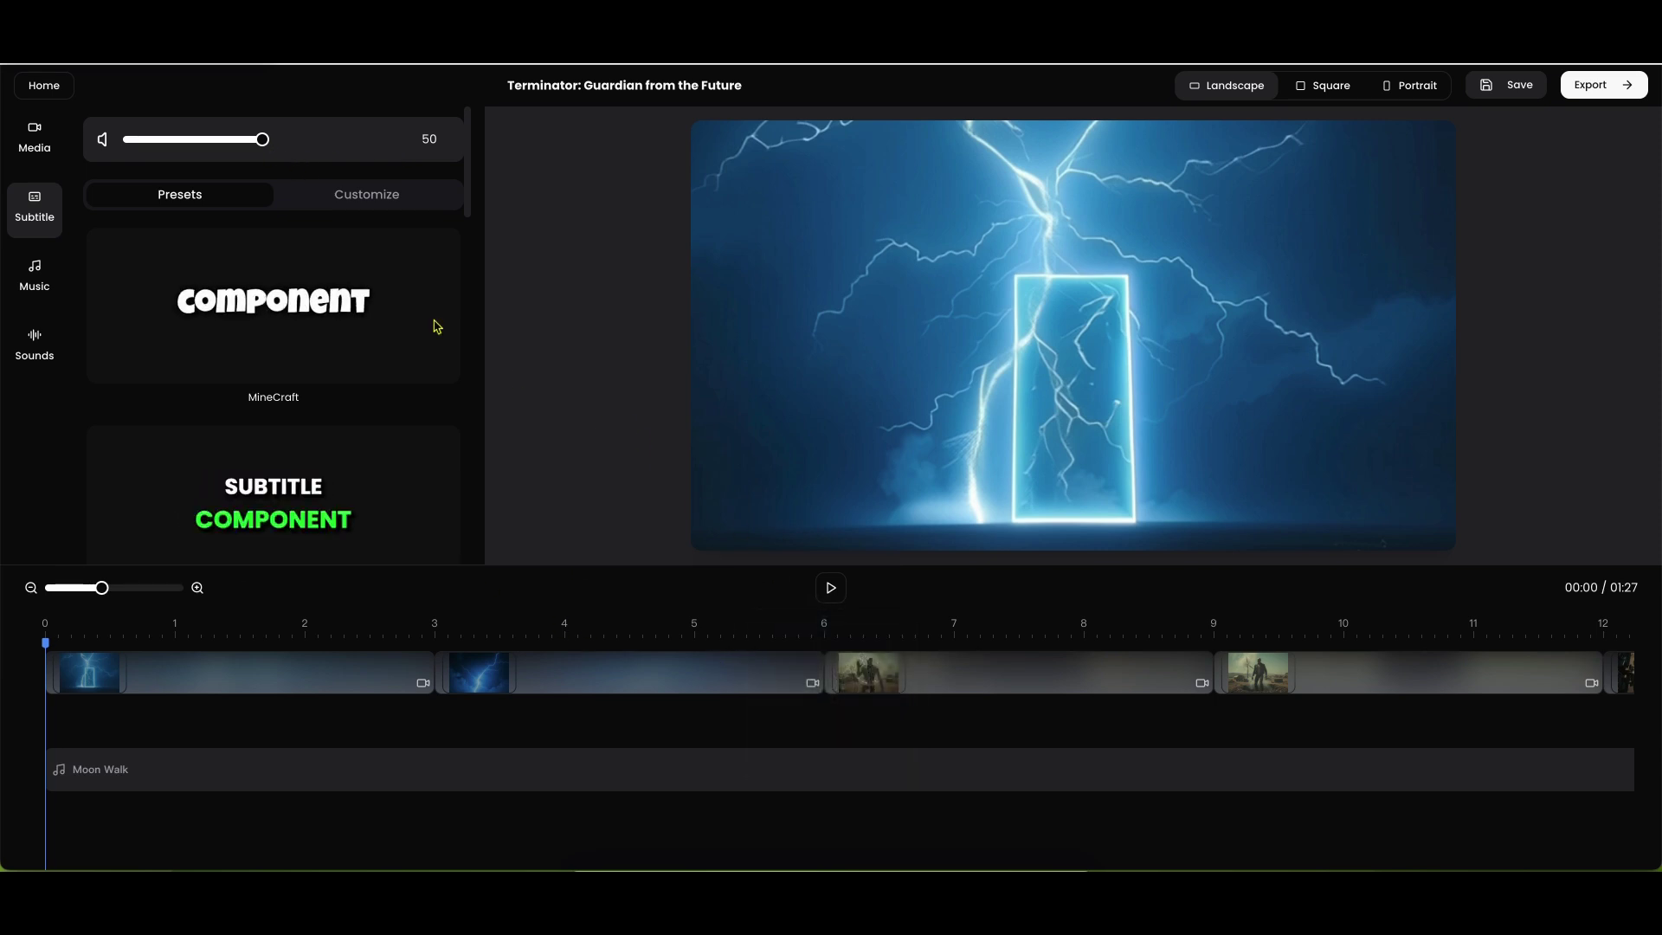
pyautogui.click(294, 140)
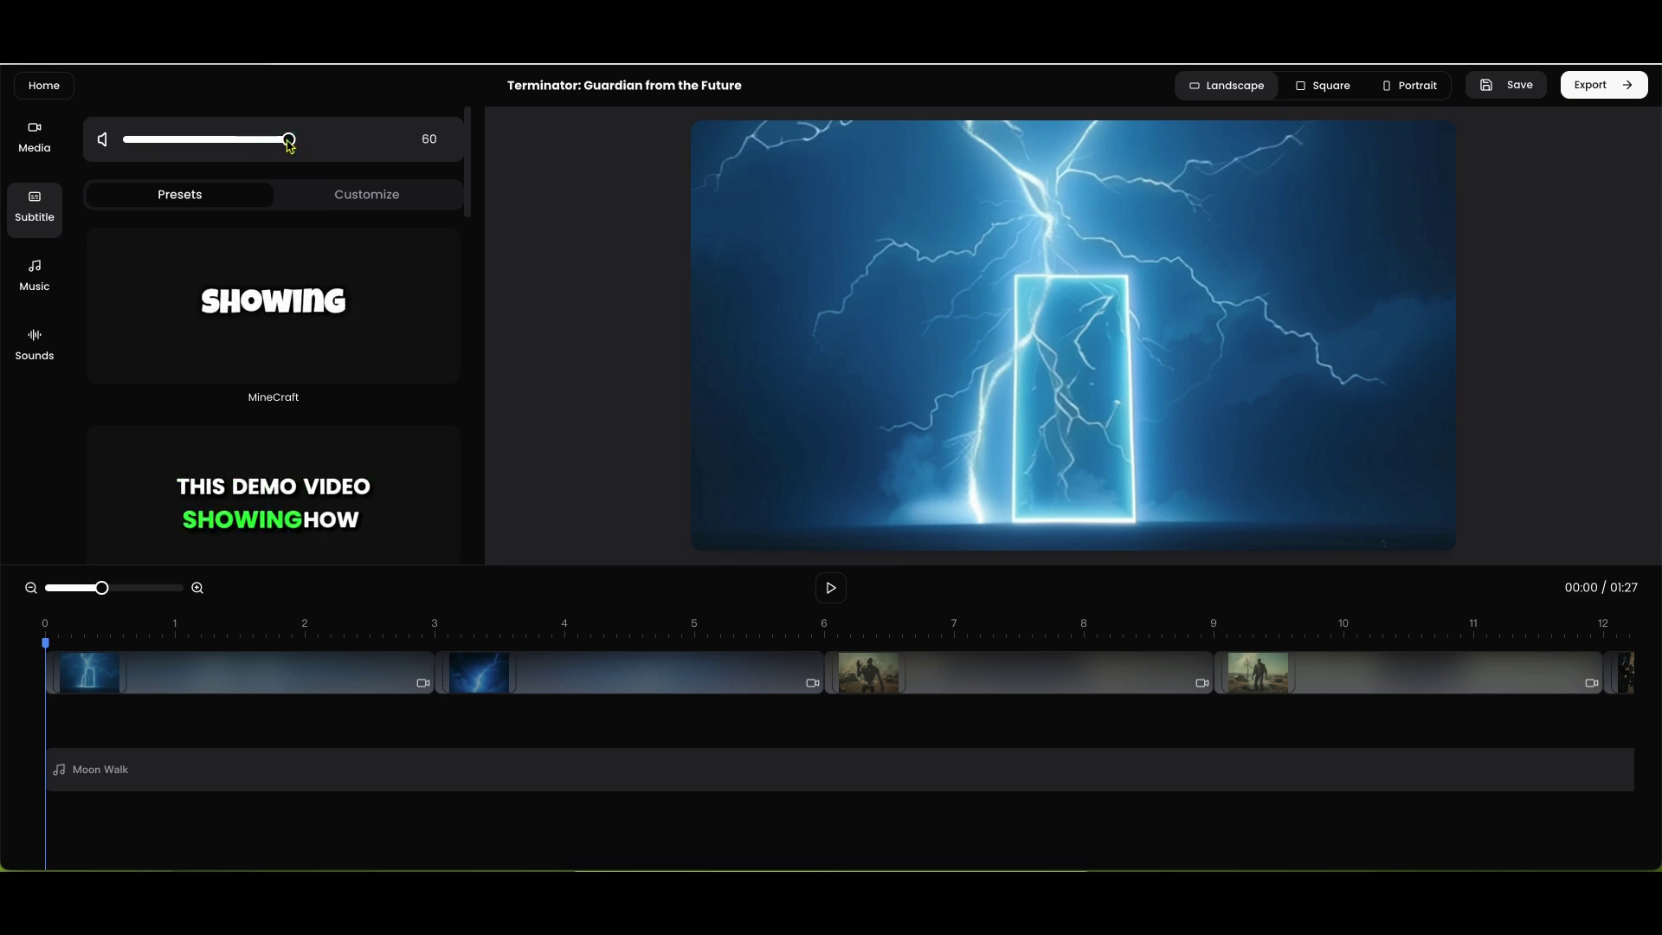
pyautogui.click(314, 140)
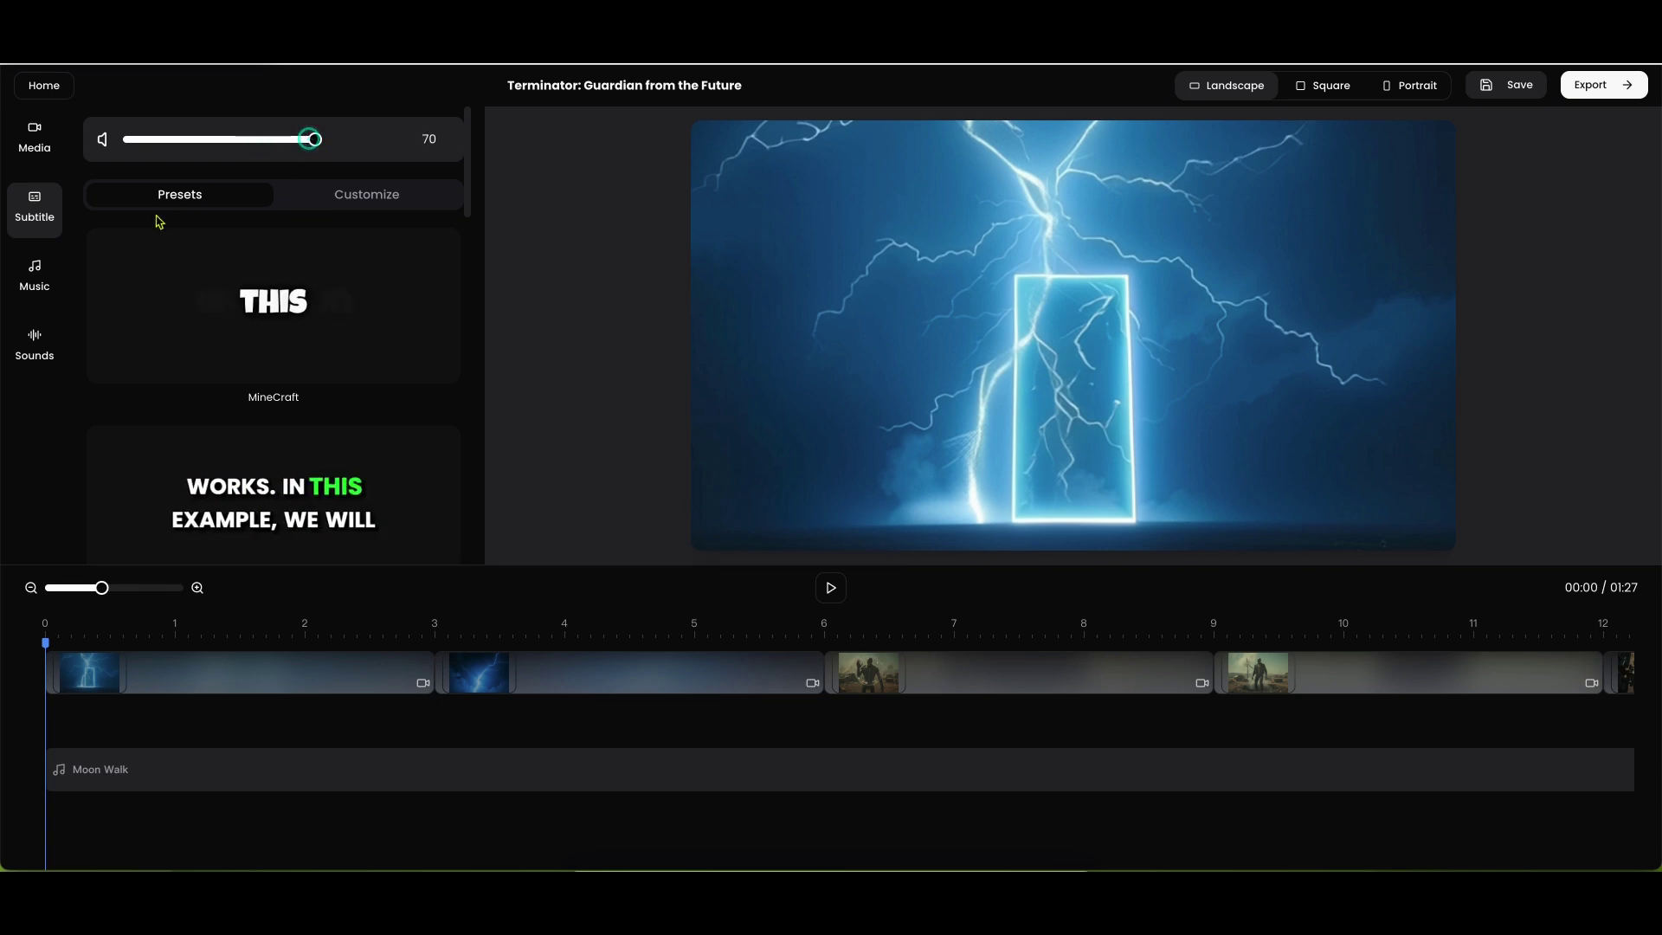
pyautogui.click(45, 285)
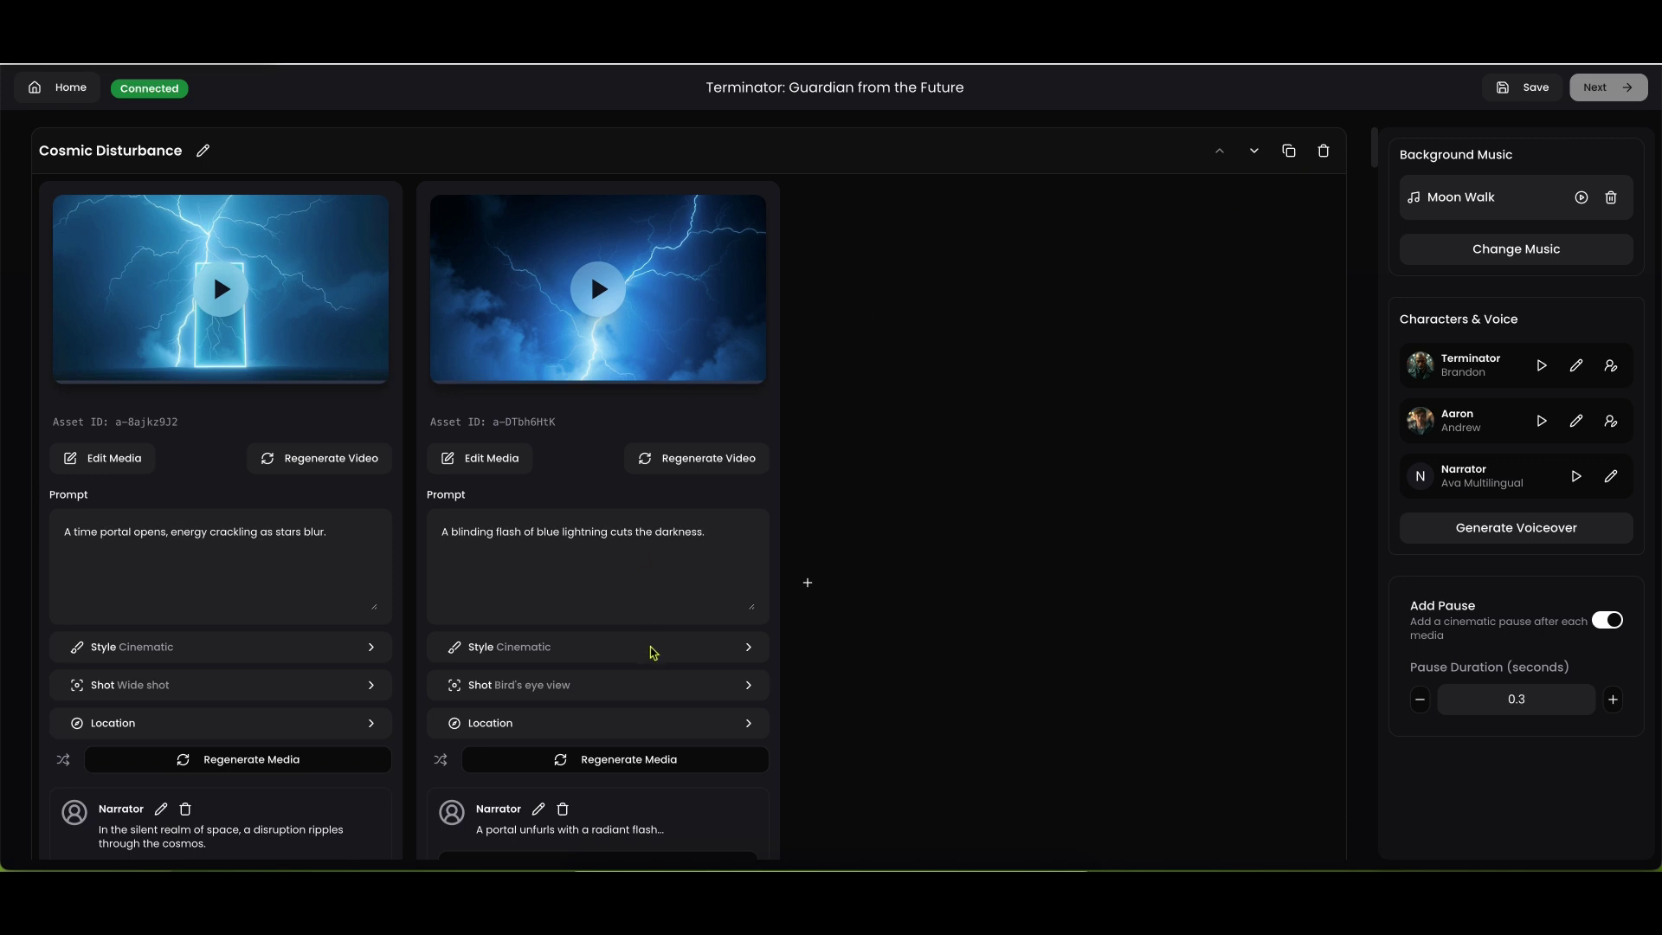
# Step: Review the narration of the Cosmic Disturbance scene and generate the voiceover for the storyboard
pyautogui.scroll(-1, 466, 569)
pyautogui.scroll(-3, 588, 569)
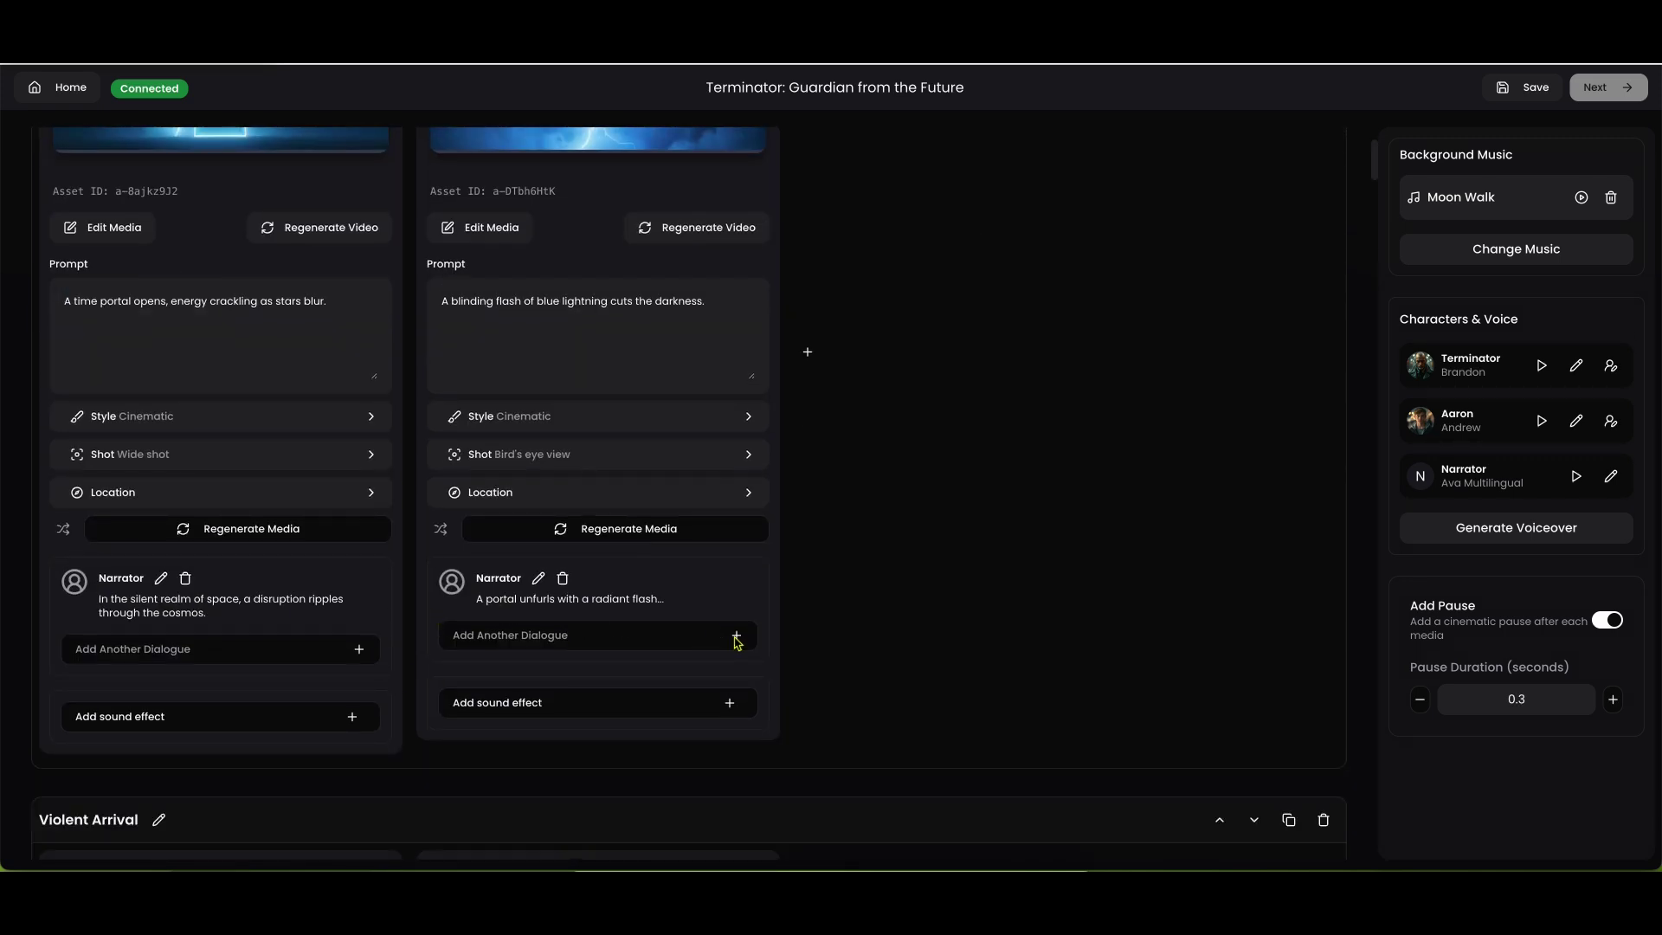
pyautogui.scroll(-1, 739, 644)
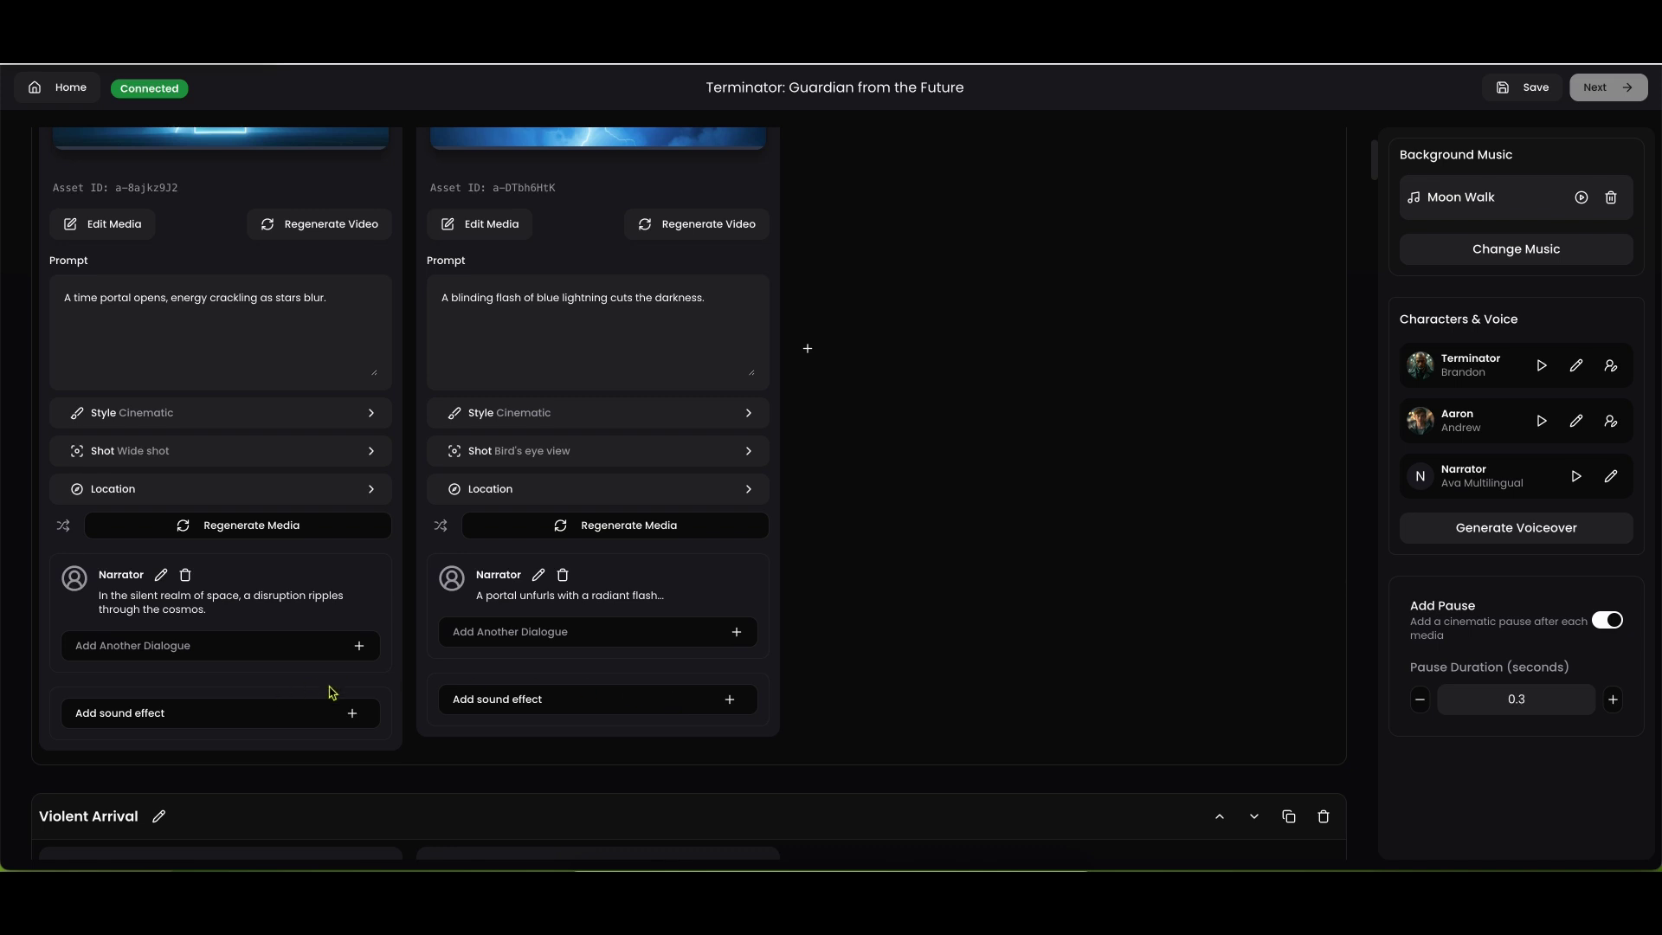
pyautogui.scroll(2, 1125, 680)
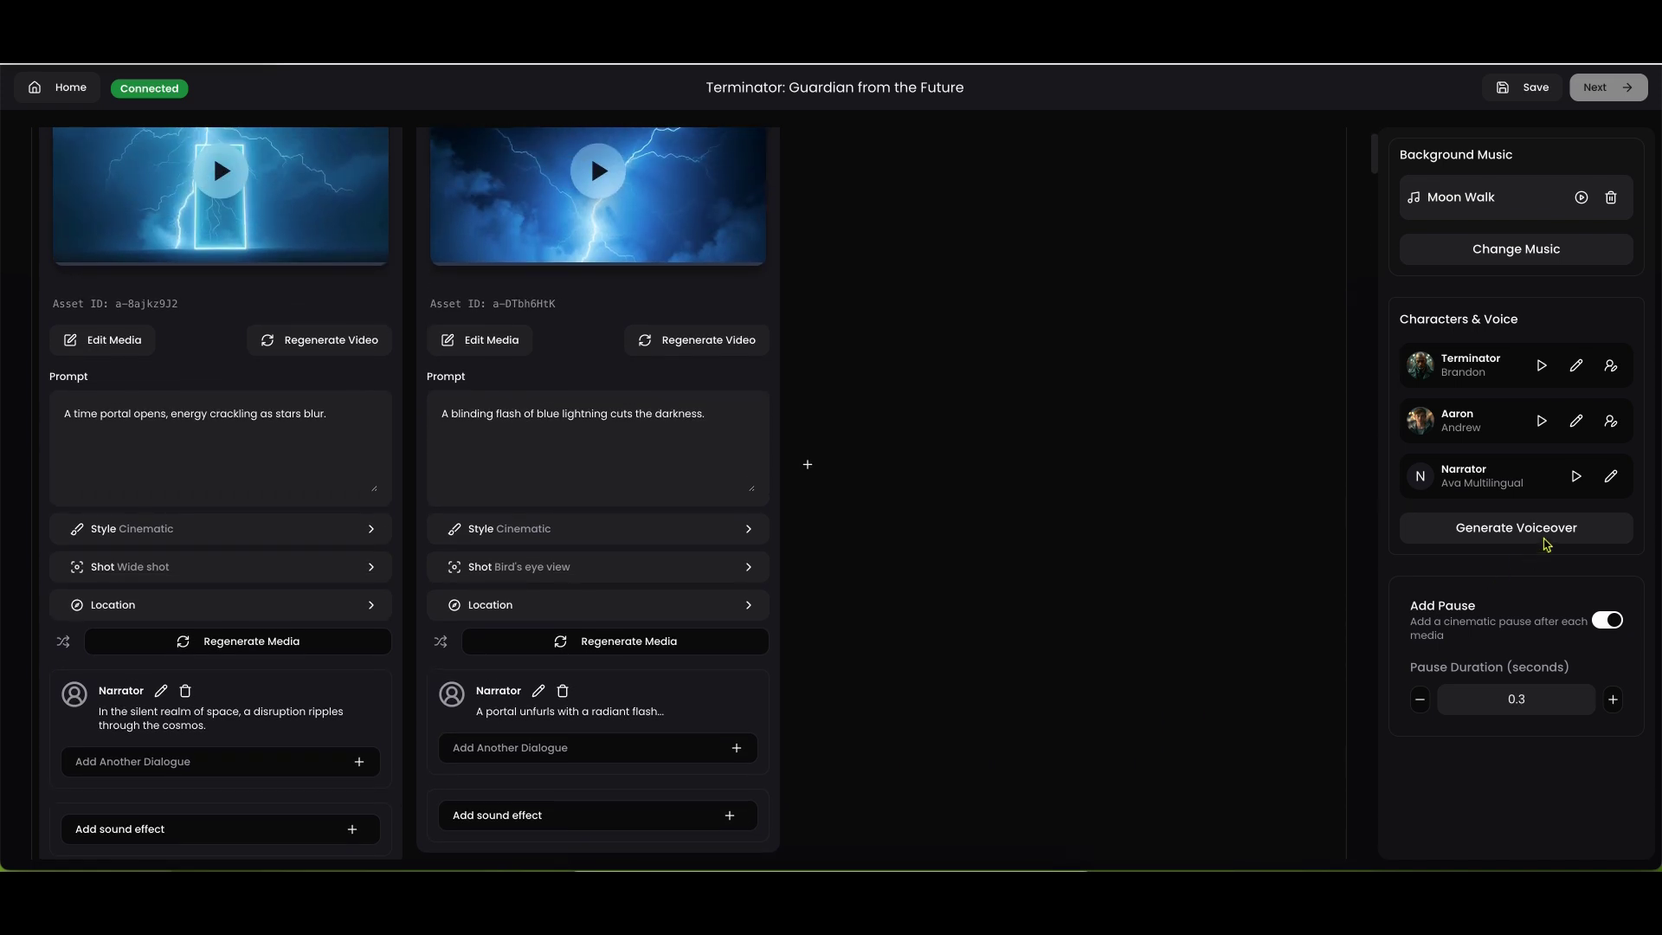
pyautogui.click(1565, 533)
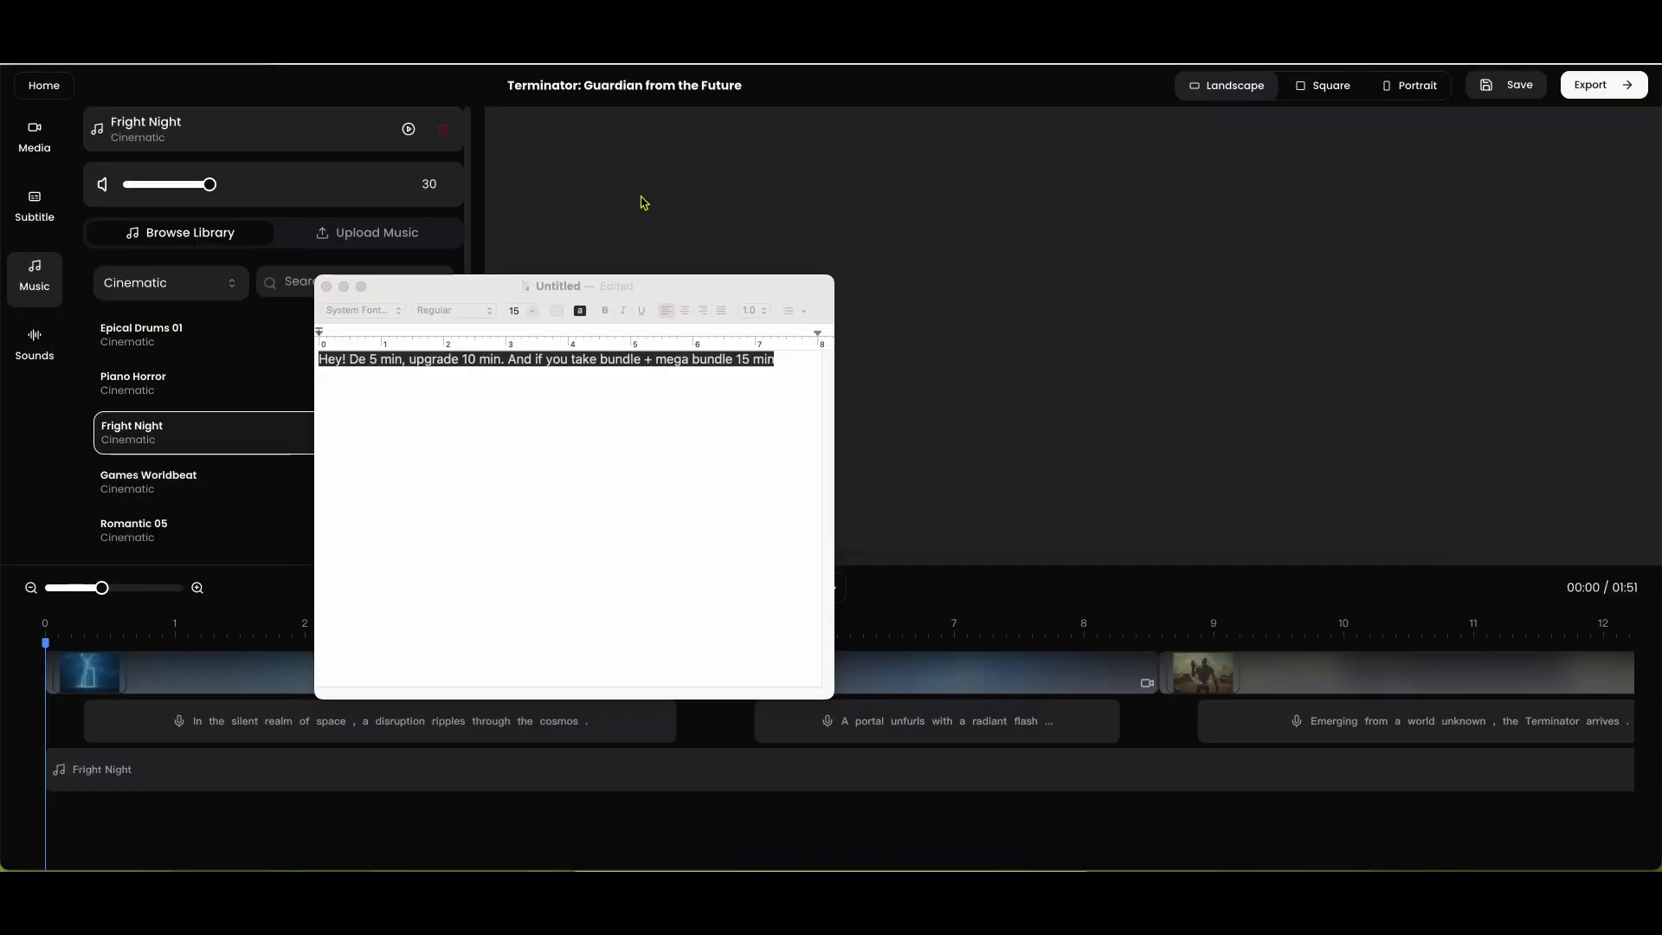
# Step: Read the note on video length limits, highlighting the "upgrade 10 min" part
pyautogui.click(676, 407)
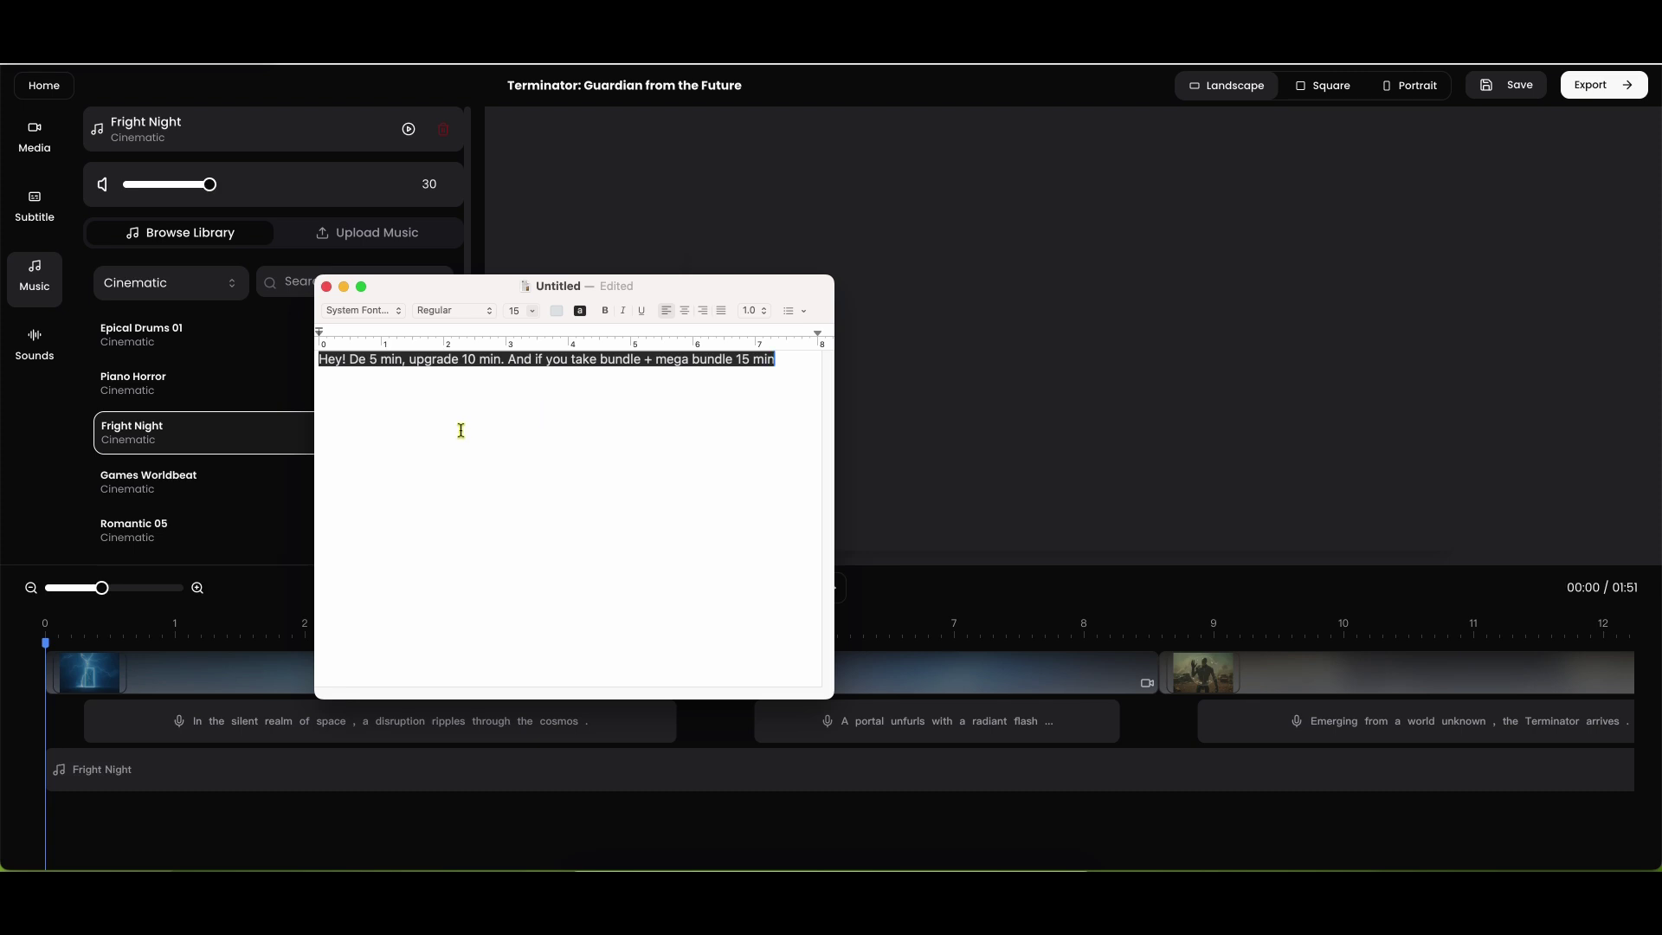
pyautogui.click(366, 359)
pyautogui.click(440, 443)
pyautogui.moveTo(410, 360); pyautogui.dragTo(500, 362)
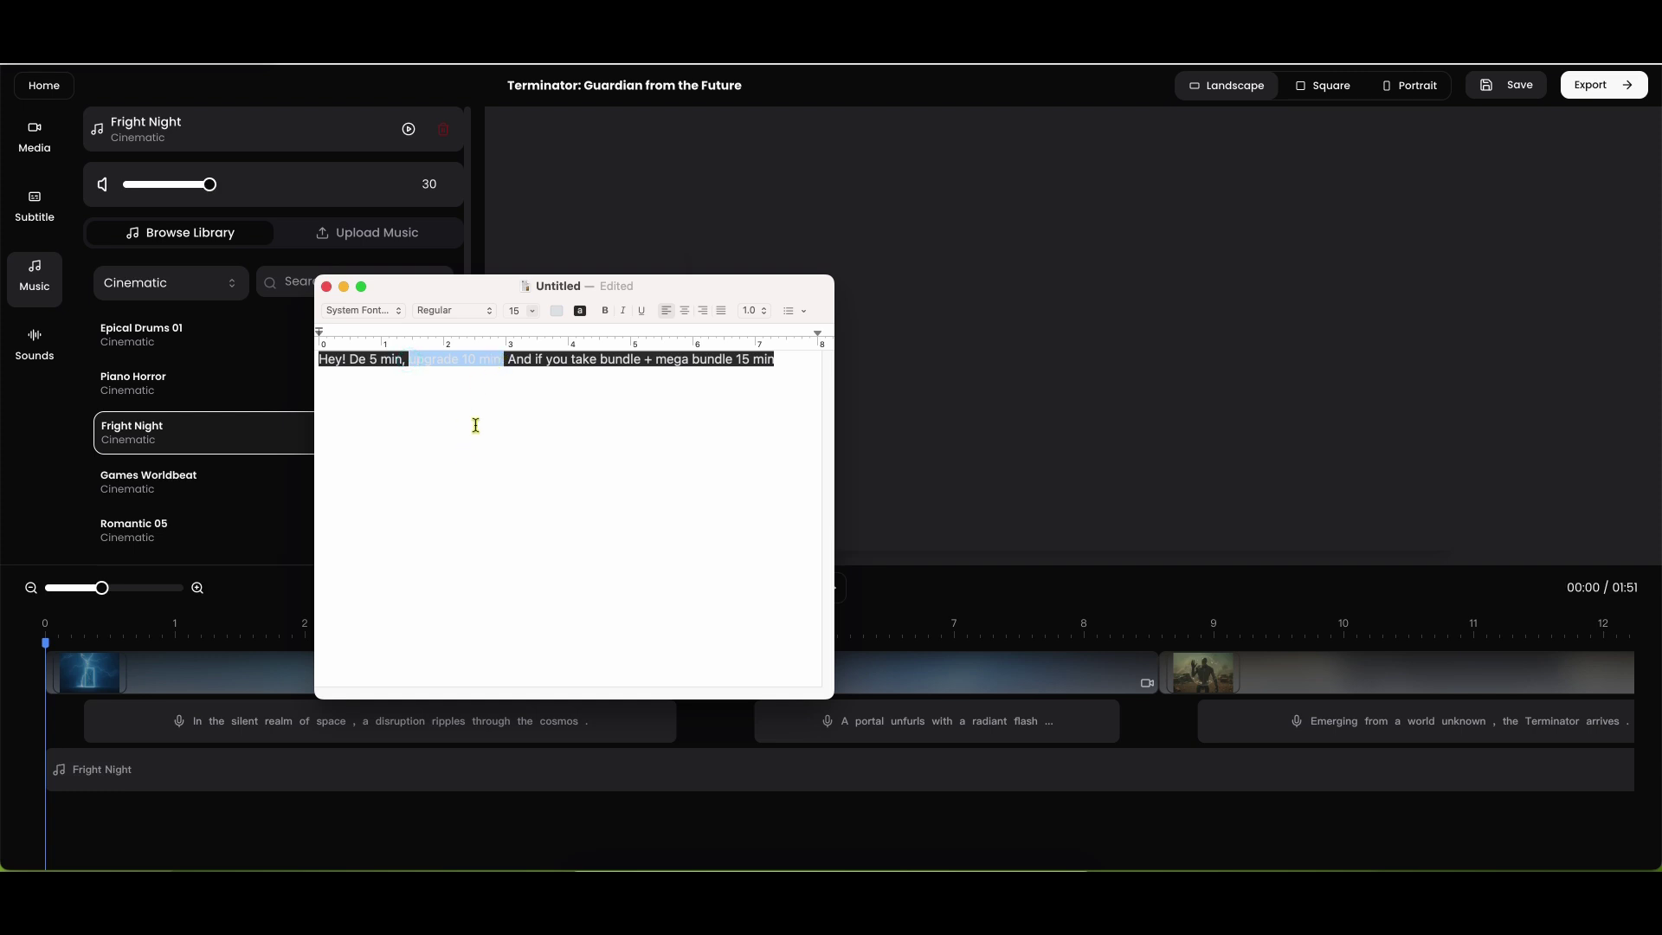
pyautogui.click(476, 397)
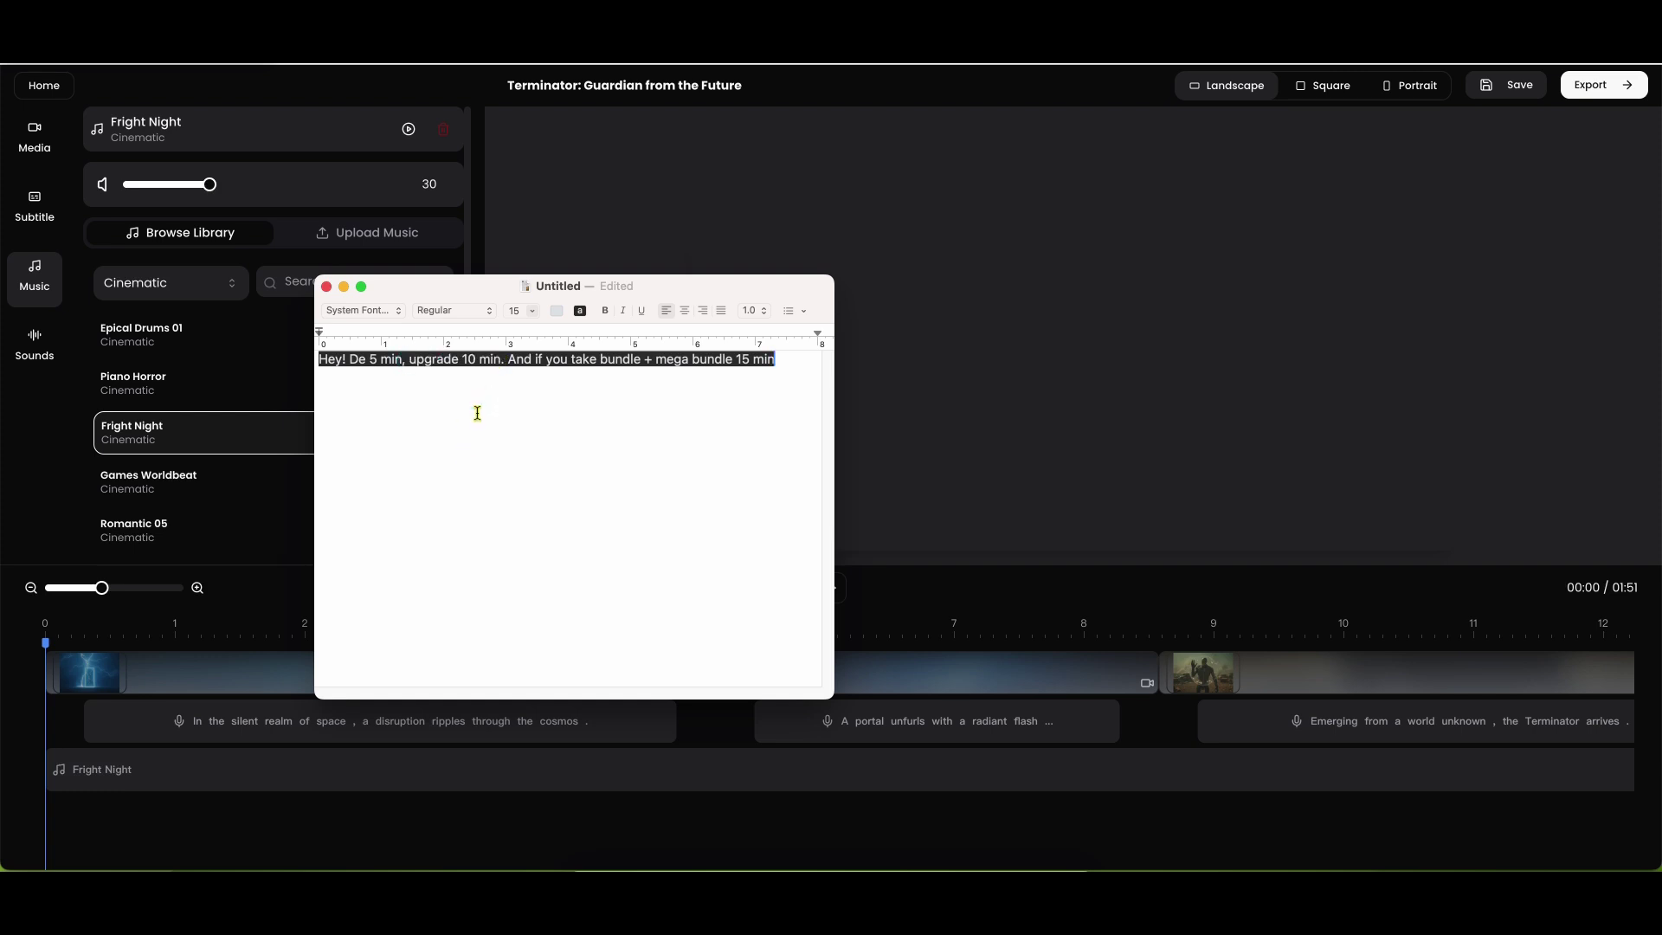
pyautogui.moveTo(500, 362); pyautogui.dragTo(409, 364)
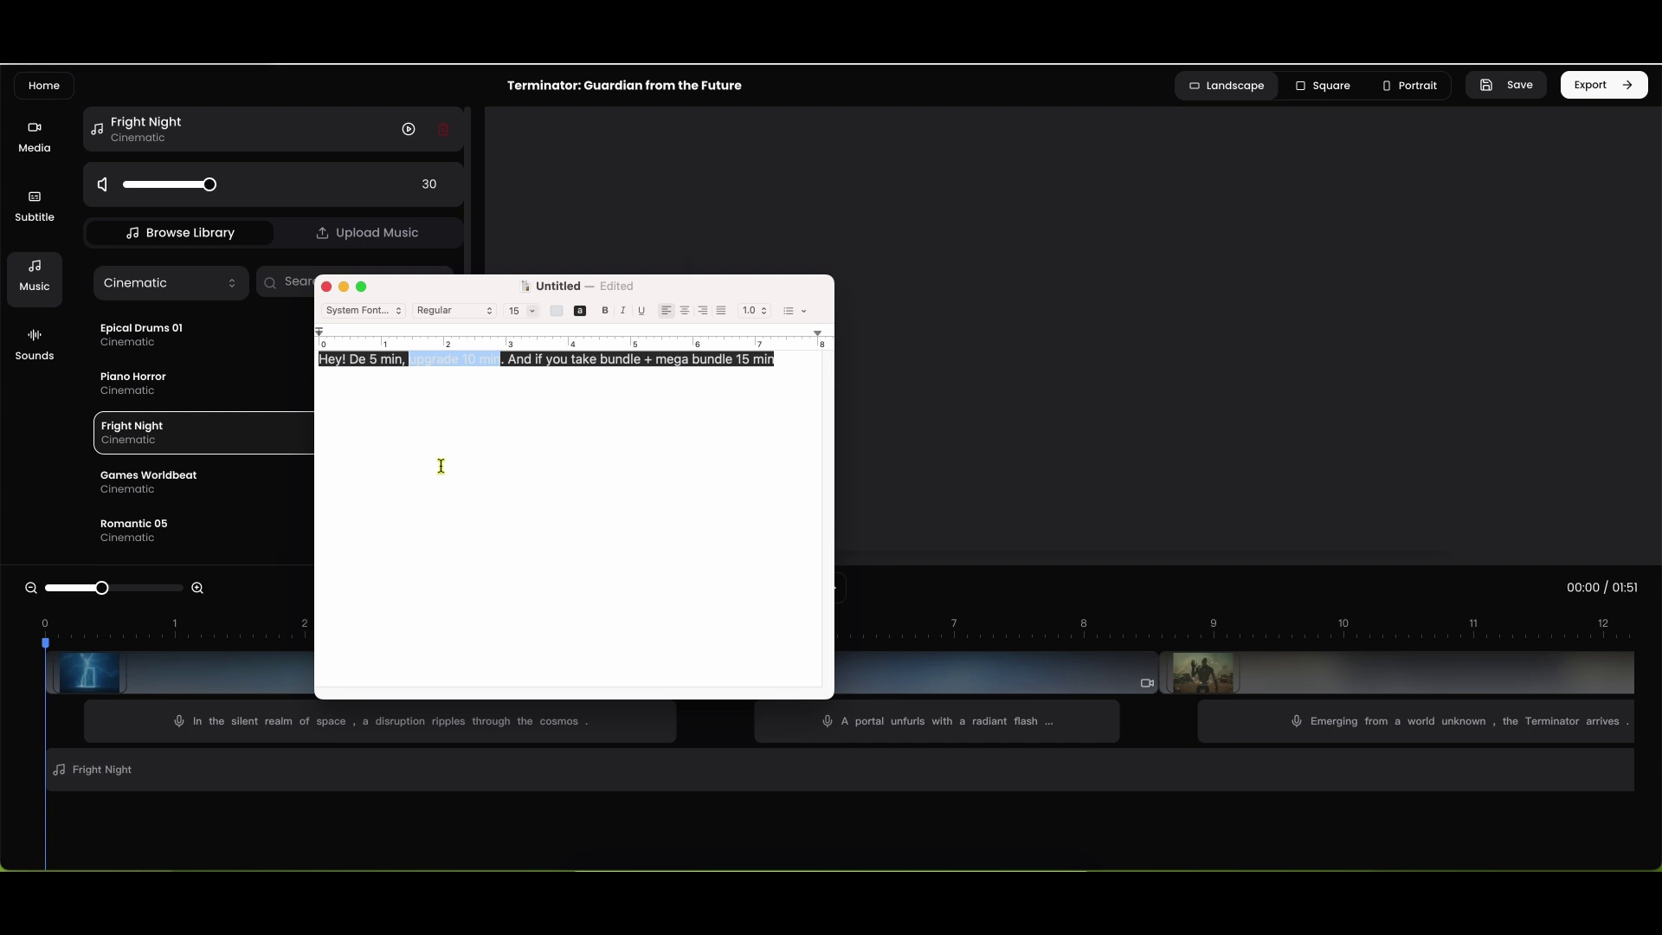
pyautogui.click(366, 418)
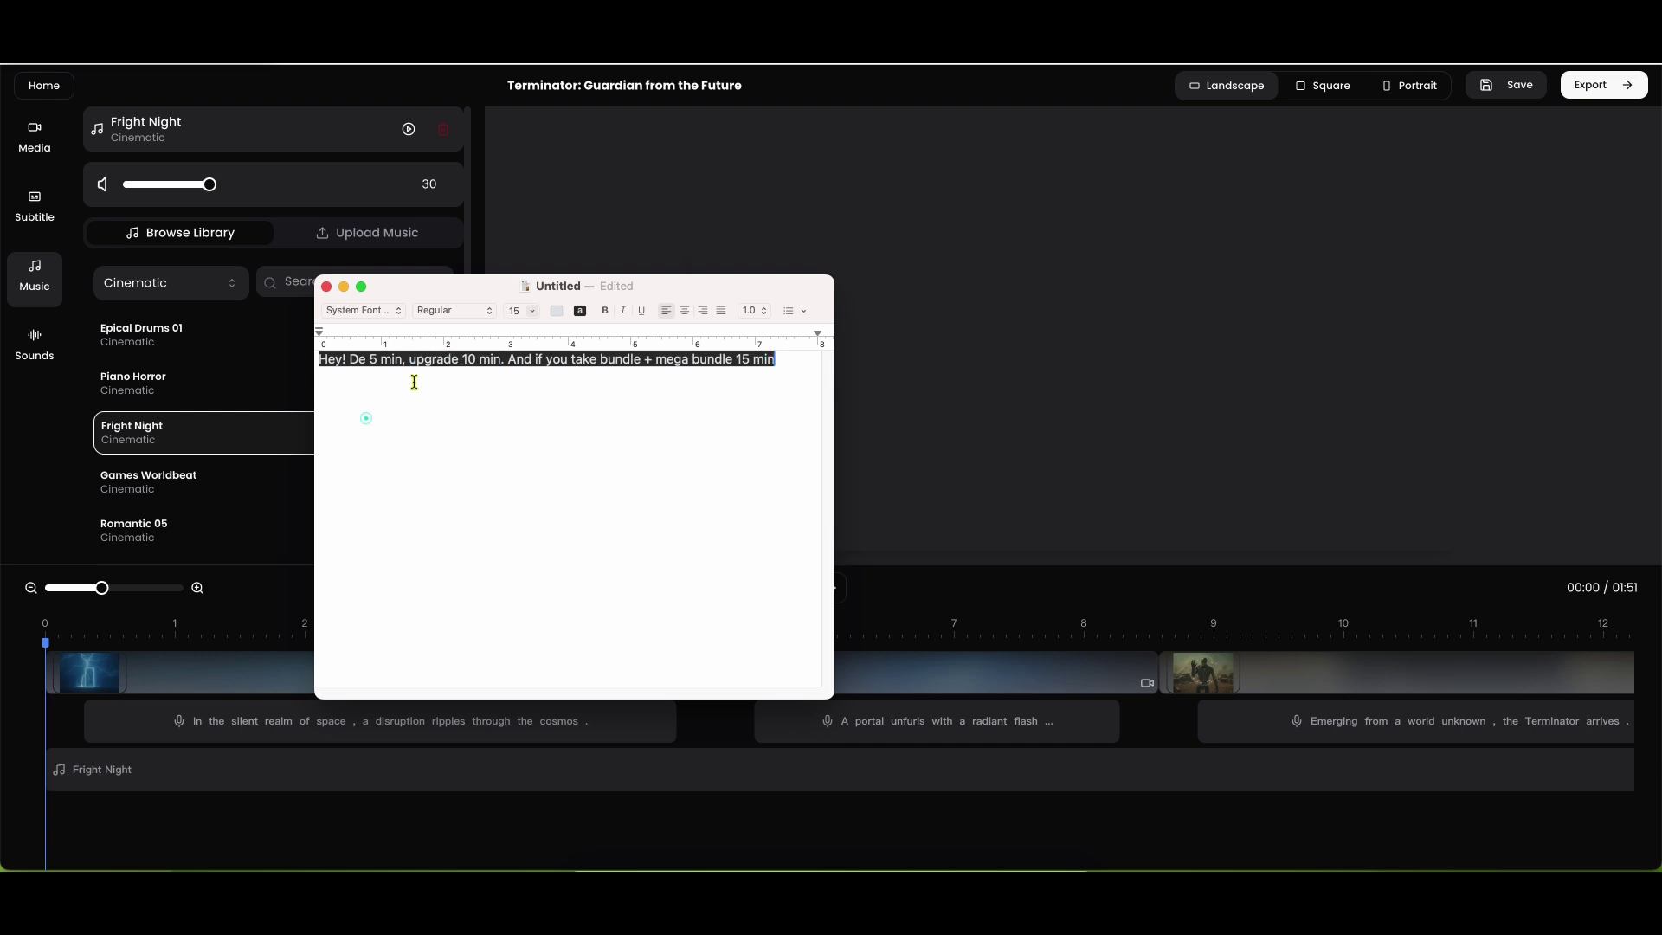
pyautogui.moveTo(500, 360); pyautogui.dragTo(407, 360)
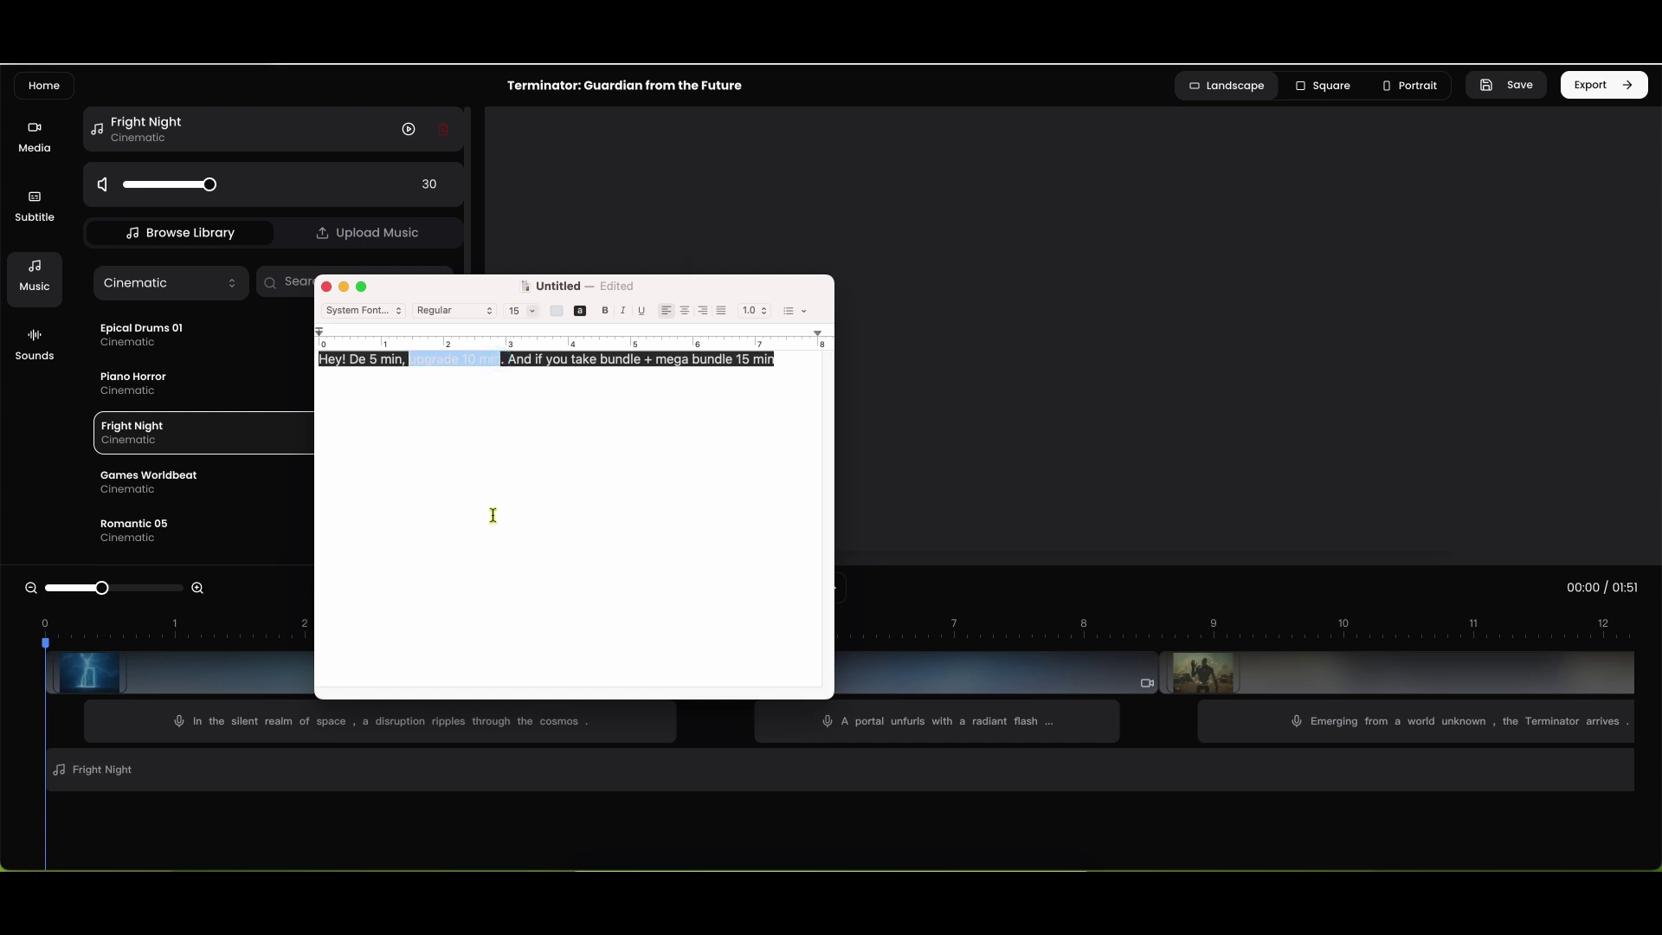
pyautogui.click(552, 403)
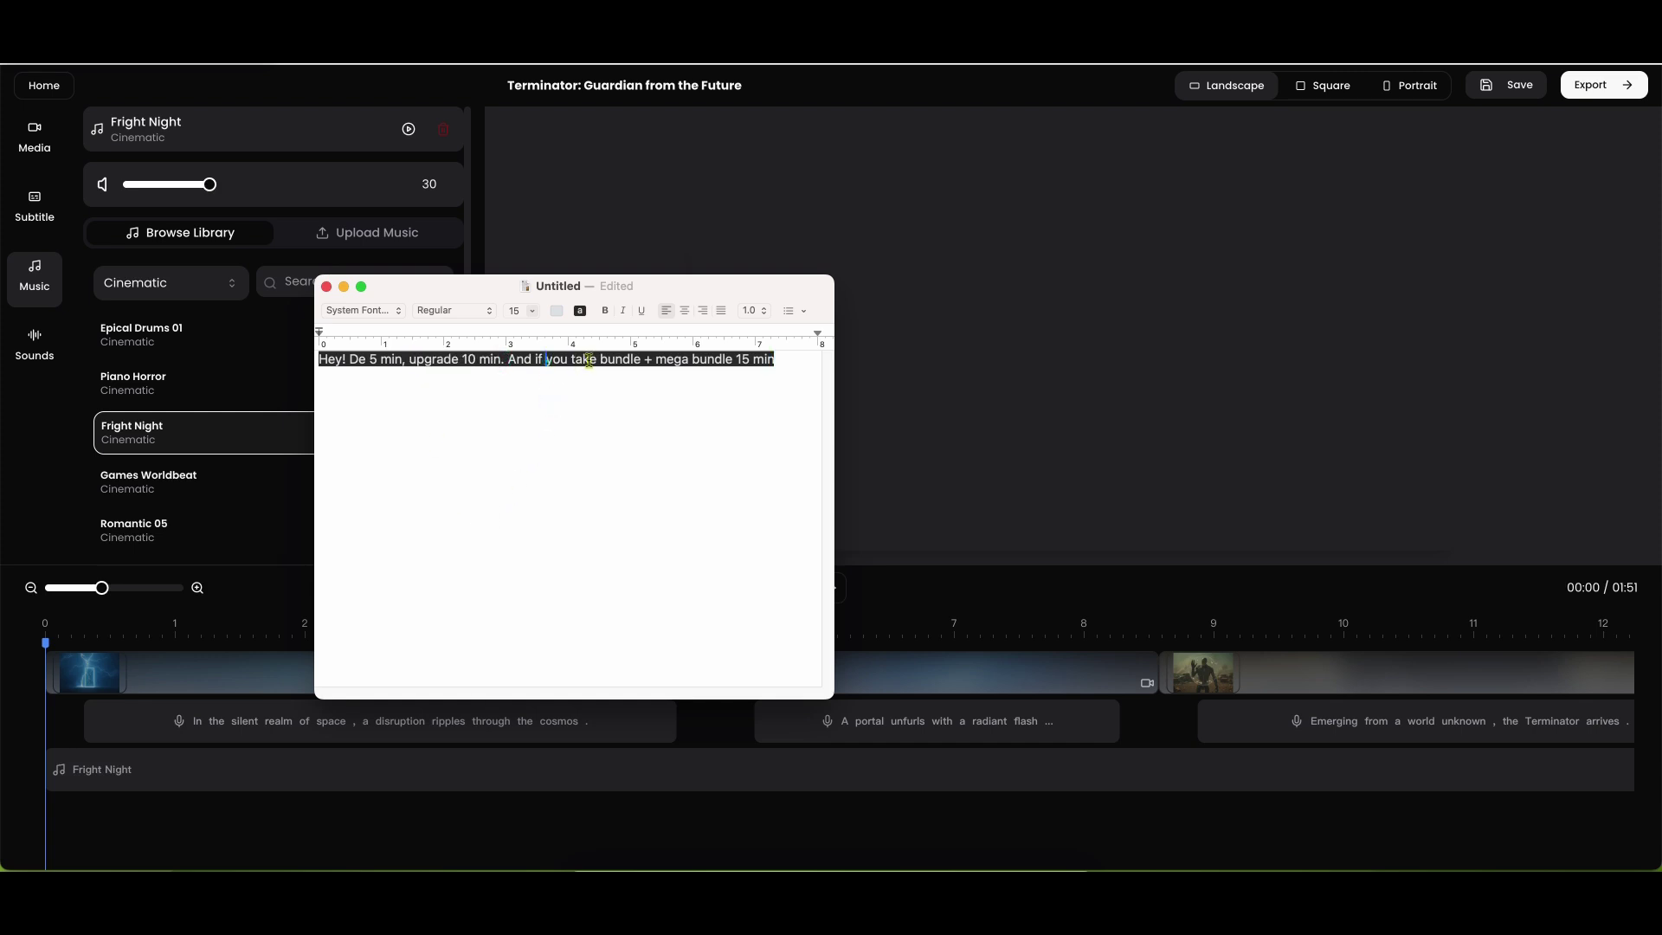
# Step: Highlight the part of the note about the bundle and mega bundle length limit, and return to the video editor
pyautogui.moveTo(544, 360); pyautogui.dragTo(732, 360)
pyautogui.moveTo(614, 375); pyautogui.dragTo(706, 362)
pyautogui.click(668, 389)
pyautogui.moveTo(652, 361); pyautogui.dragTo(788, 362)
pyautogui.click(735, 403)
pyautogui.click(921, 592)
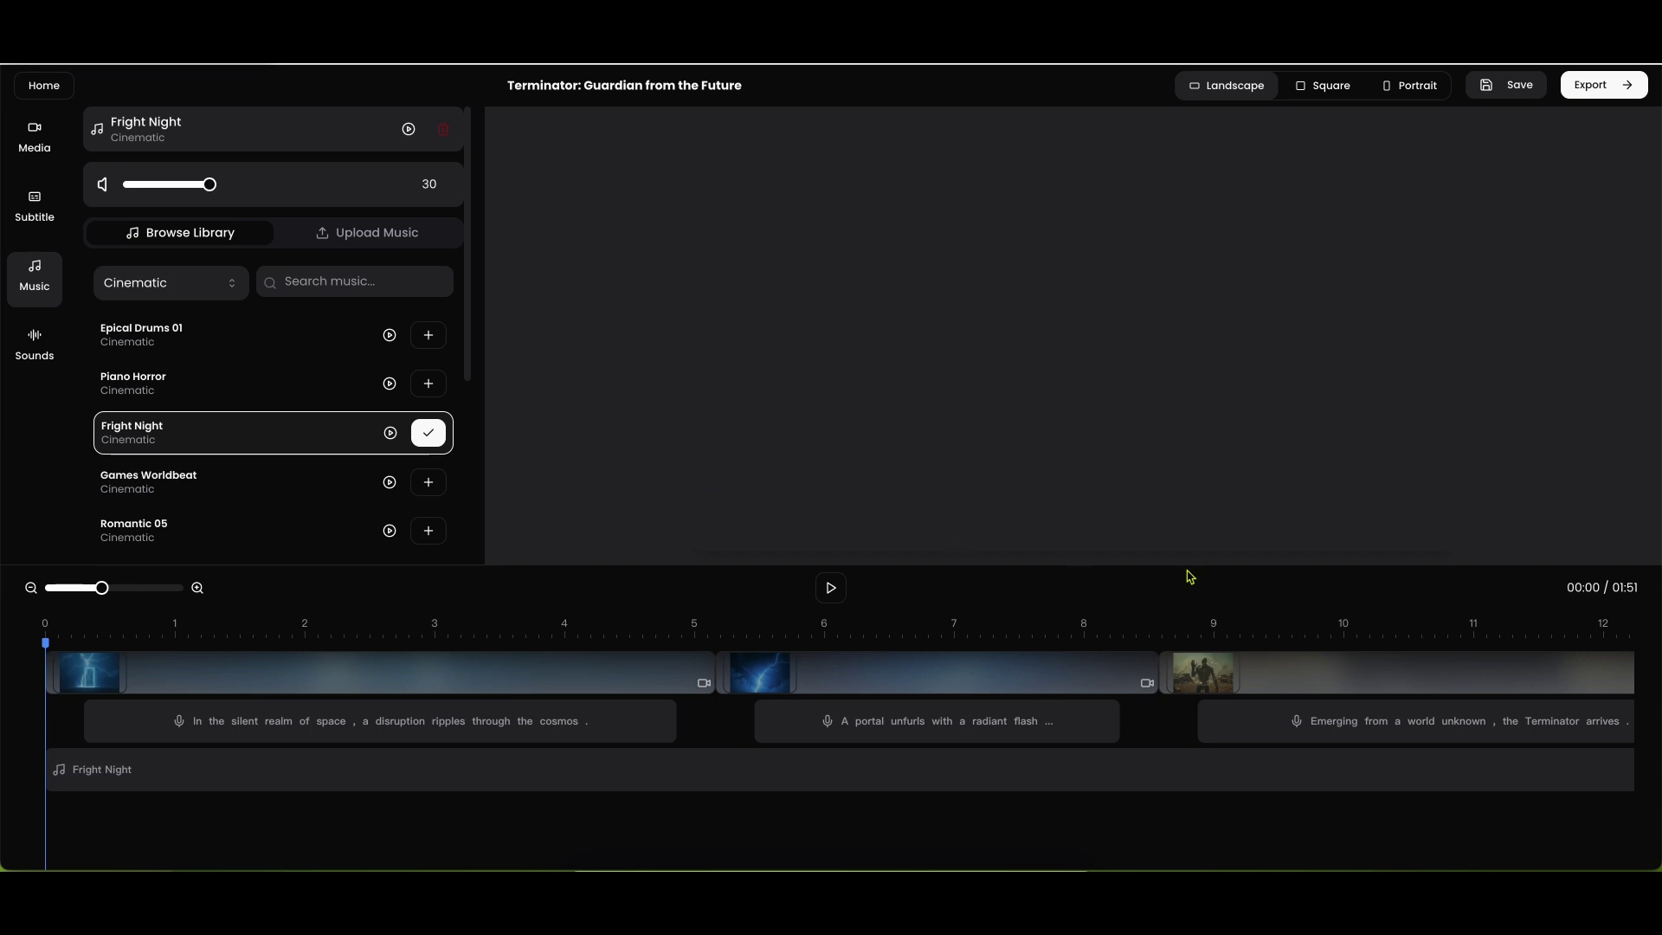
# Step: Play the Terminator video from the start and compare it with the scene outline in Claude
pyautogui.click(832, 588)
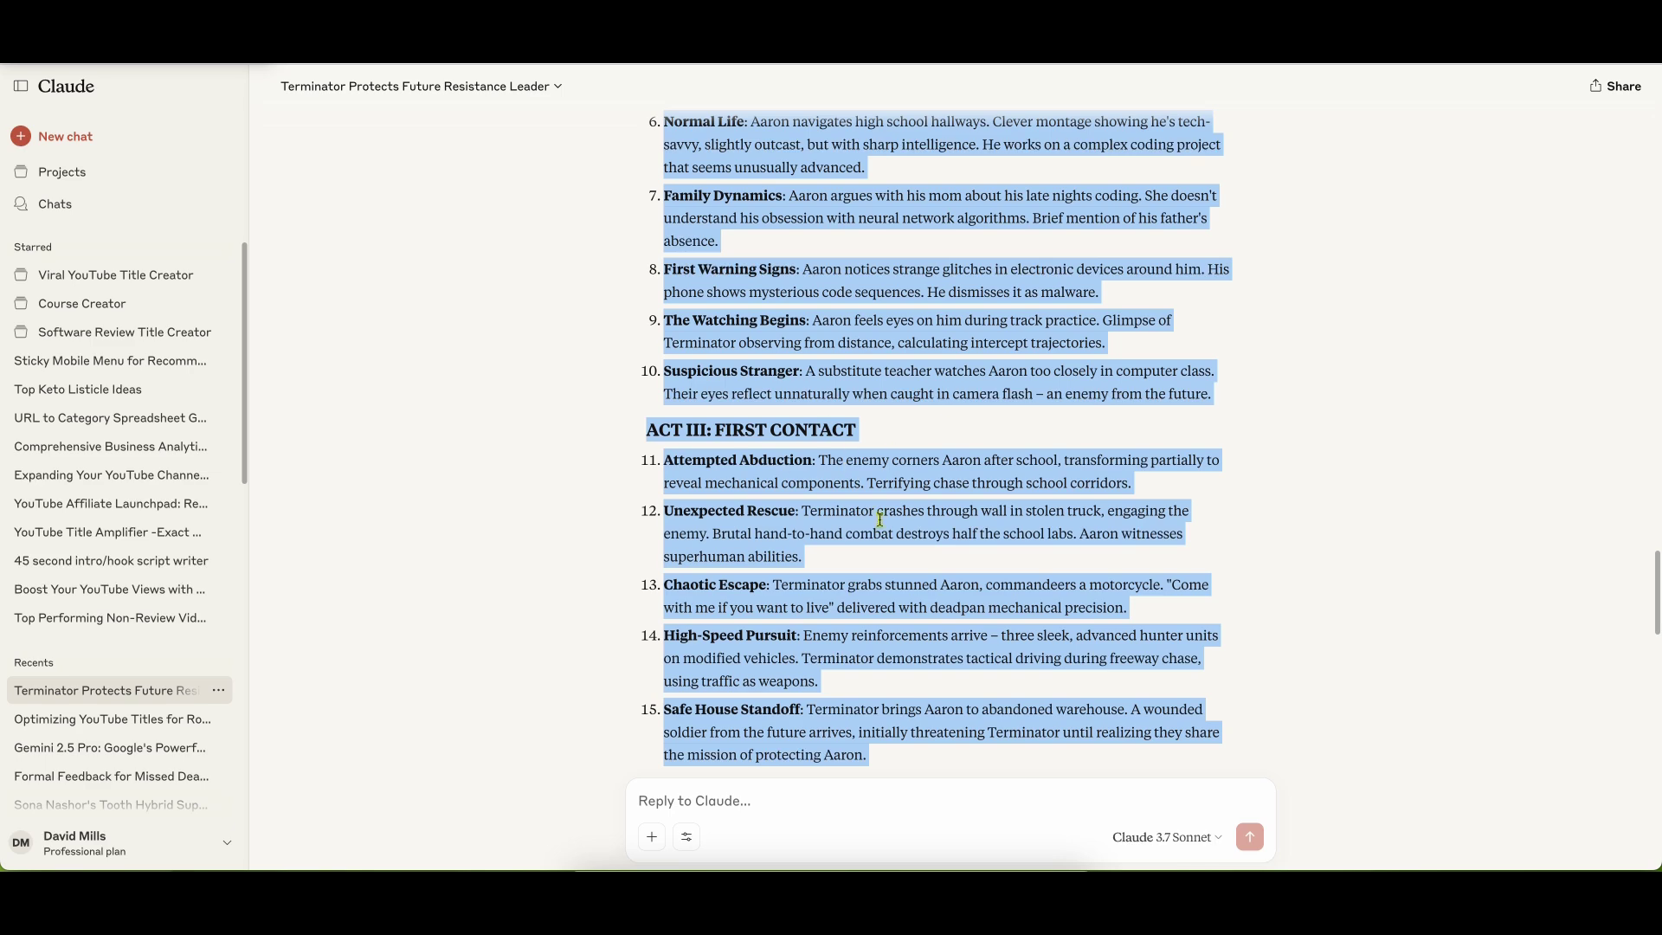
pyautogui.scroll(1, 977, 613)
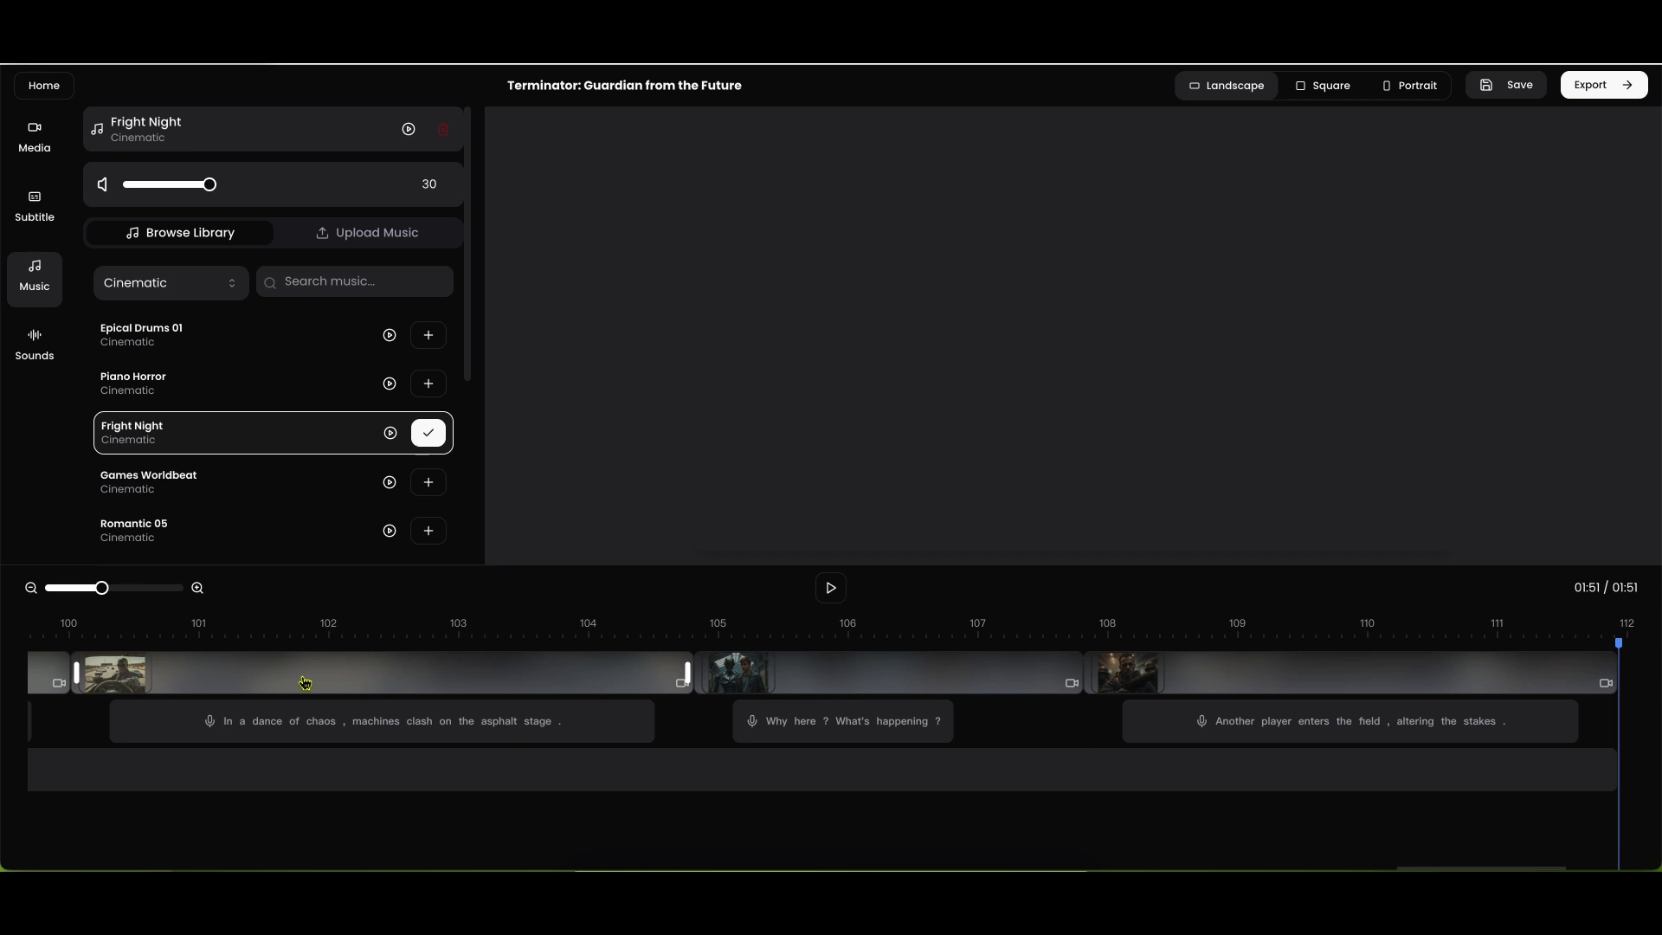
# Step: Inspect the project's media library and transition settings, selecting the "In a dance of chaos" clip on the timeline
pyautogui.click(41, 156)
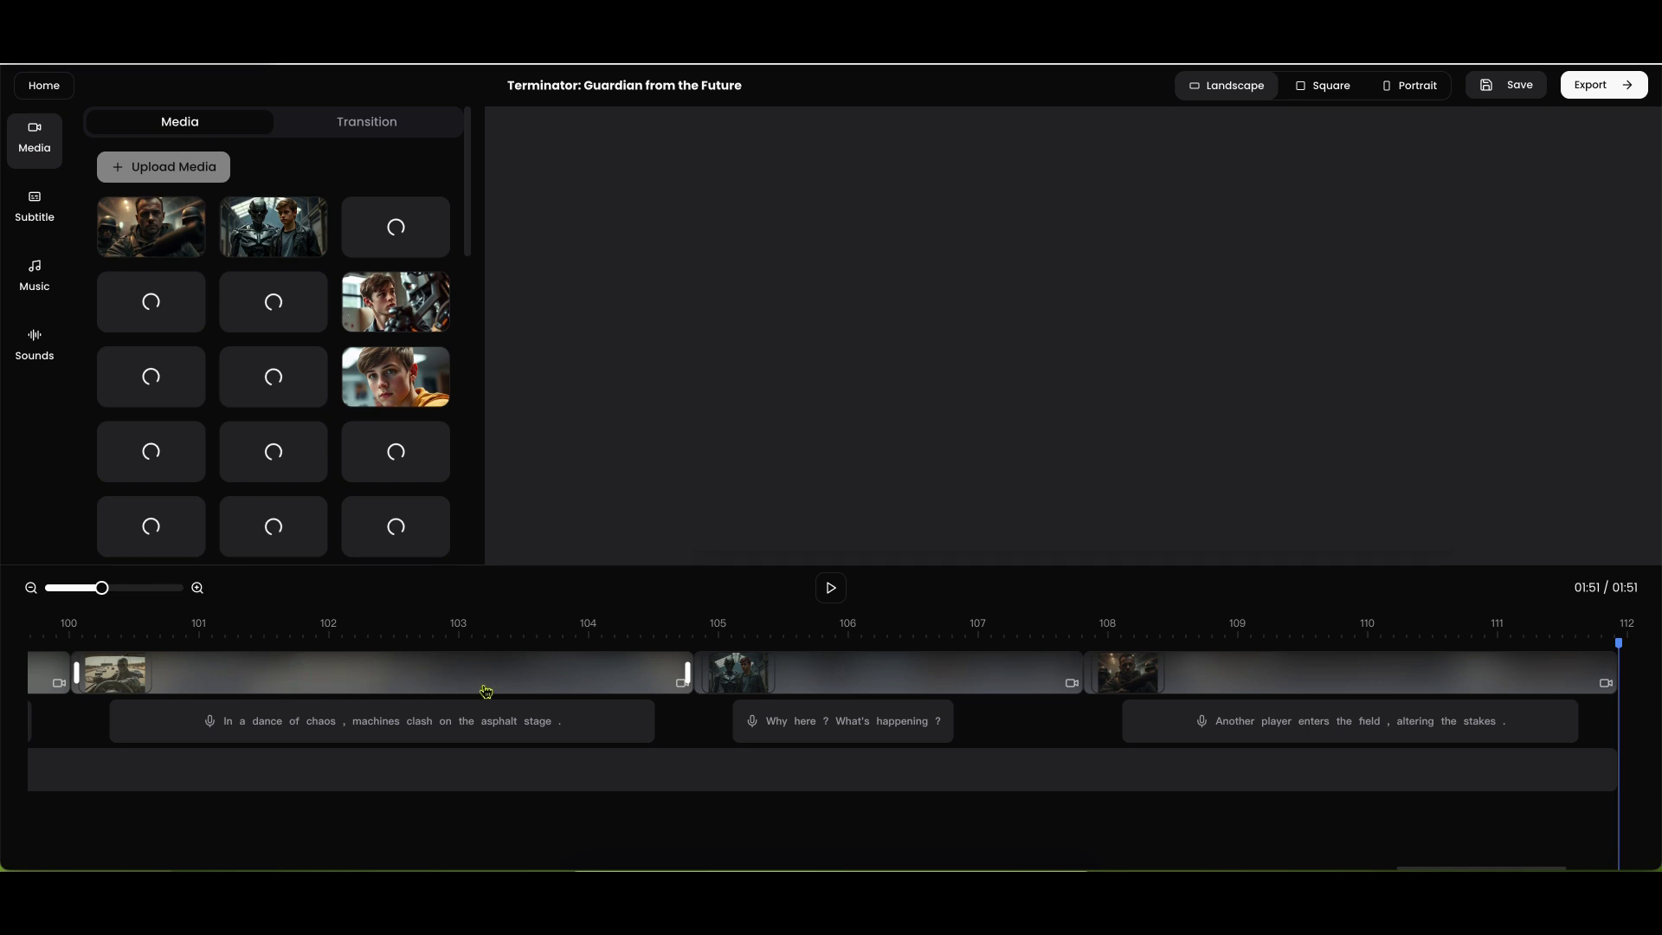
pyautogui.click(567, 679)
pyautogui.click(567, 679)
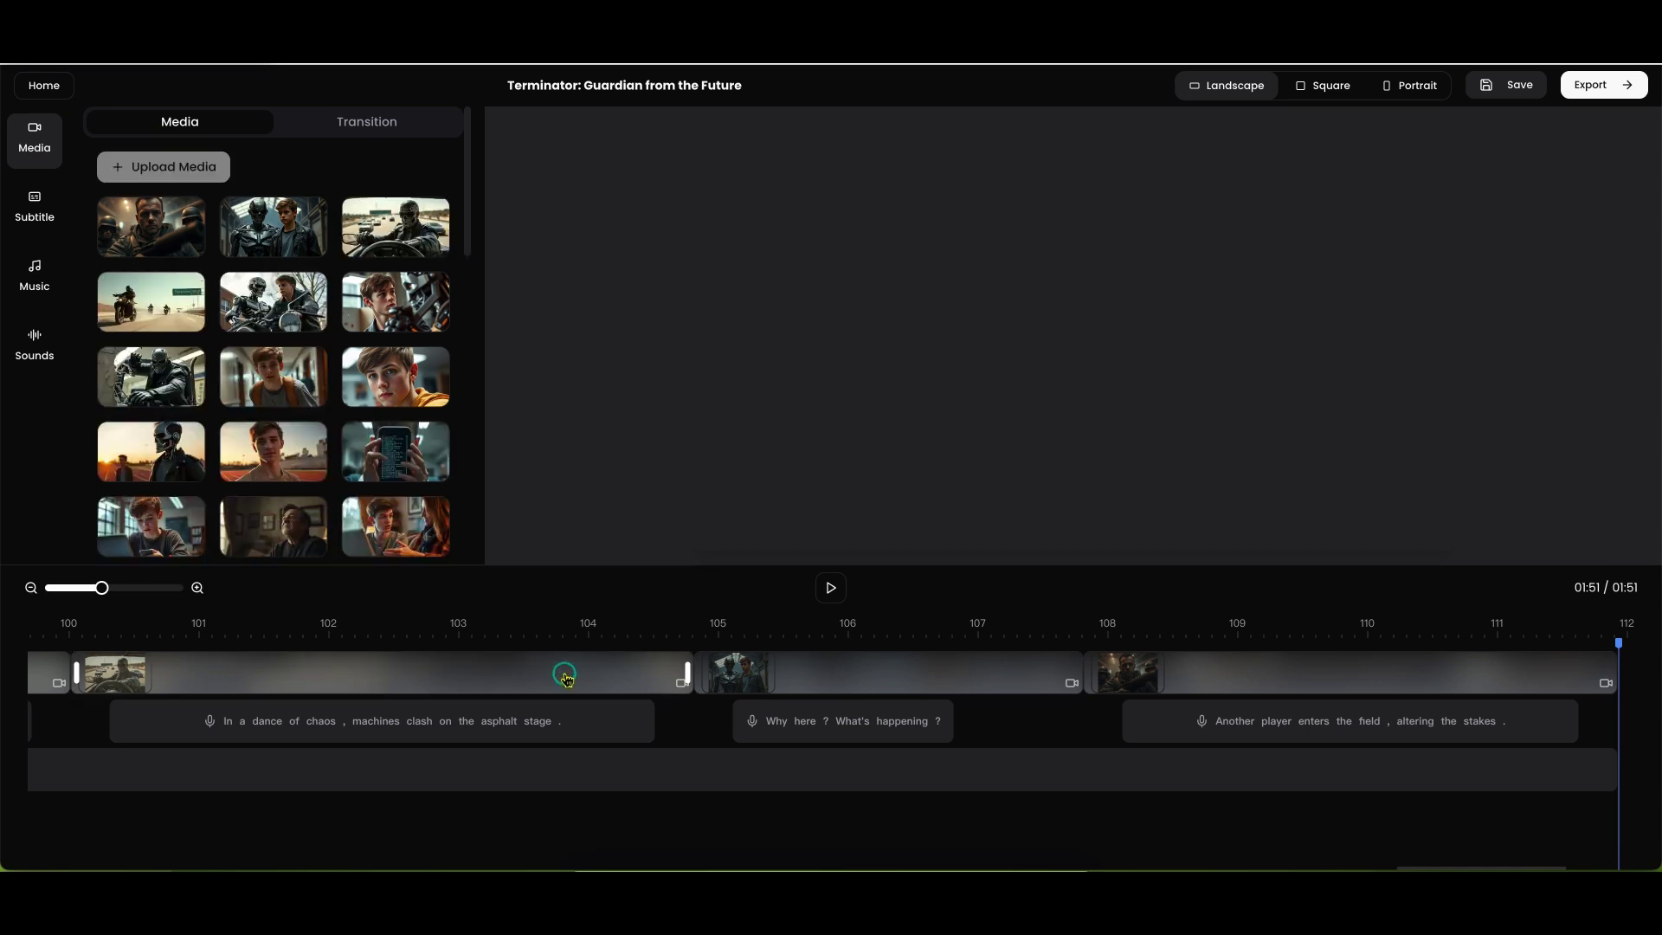
pyautogui.click(566, 680)
pyautogui.click(565, 679)
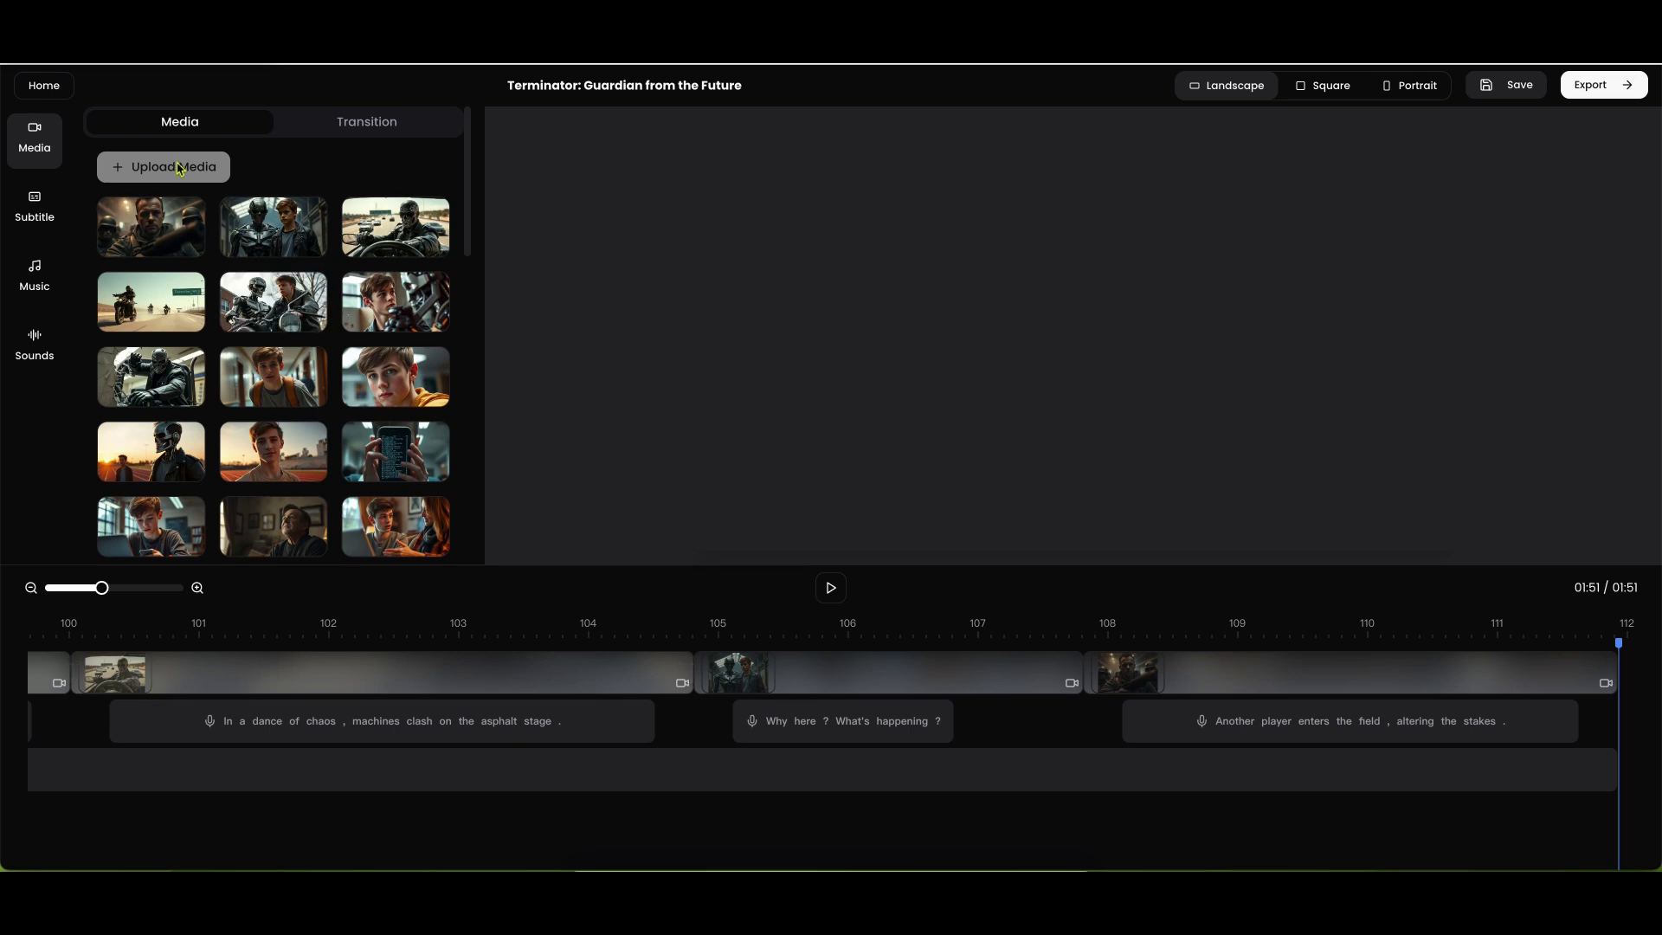
pyautogui.click(362, 130)
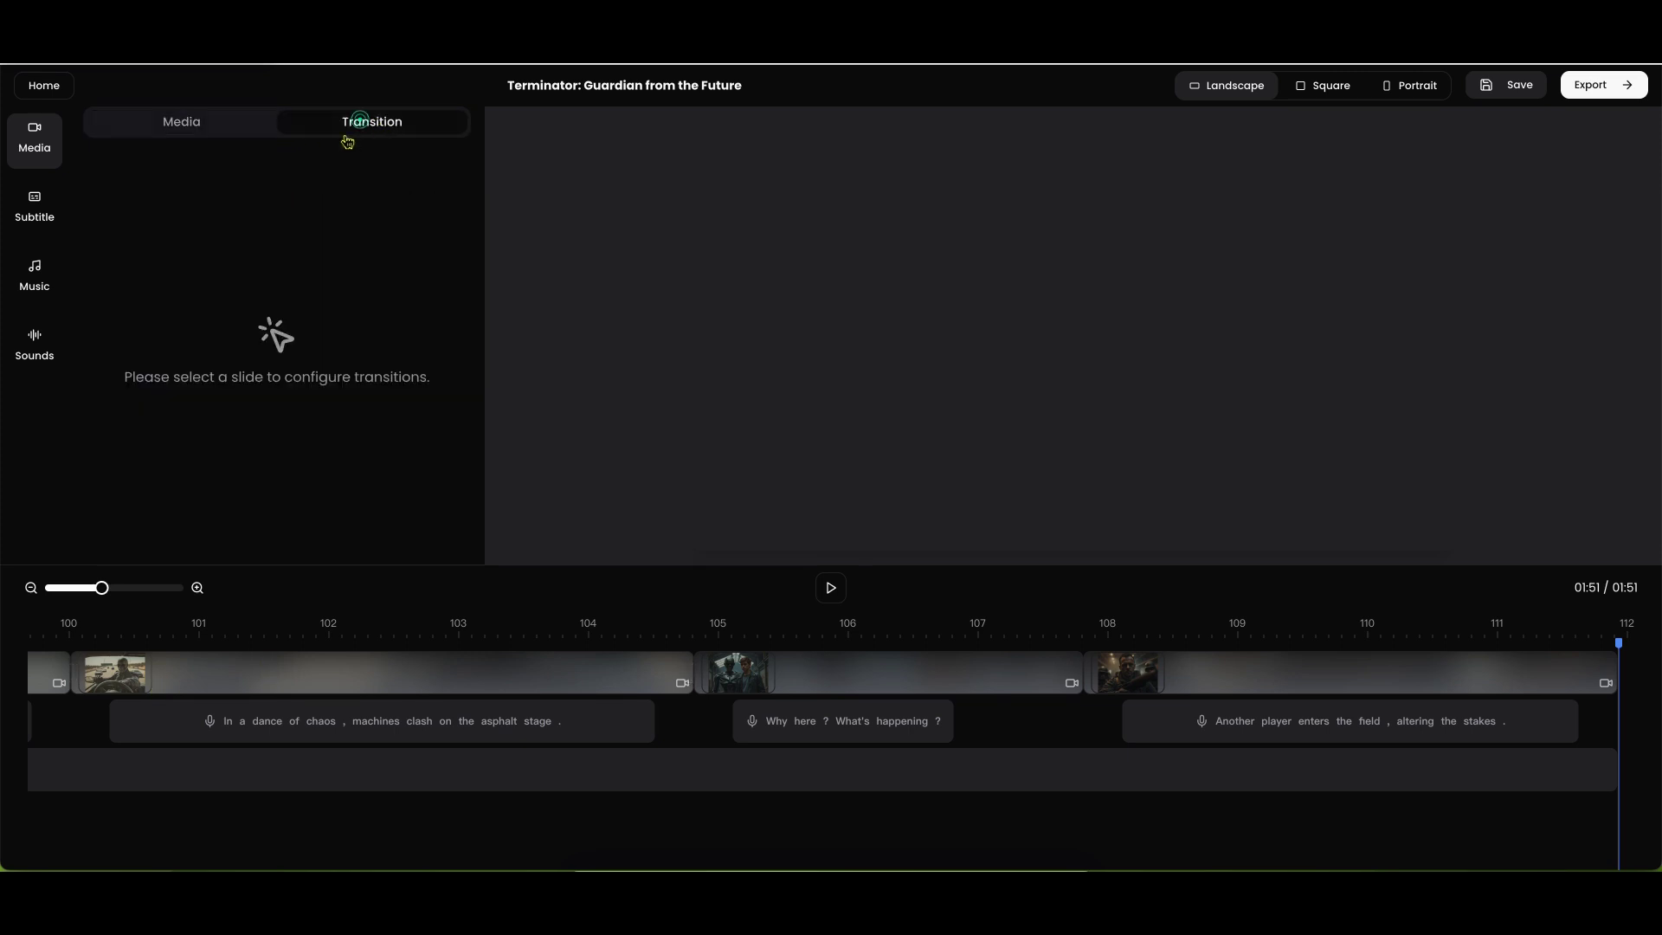
pyautogui.click(200, 123)
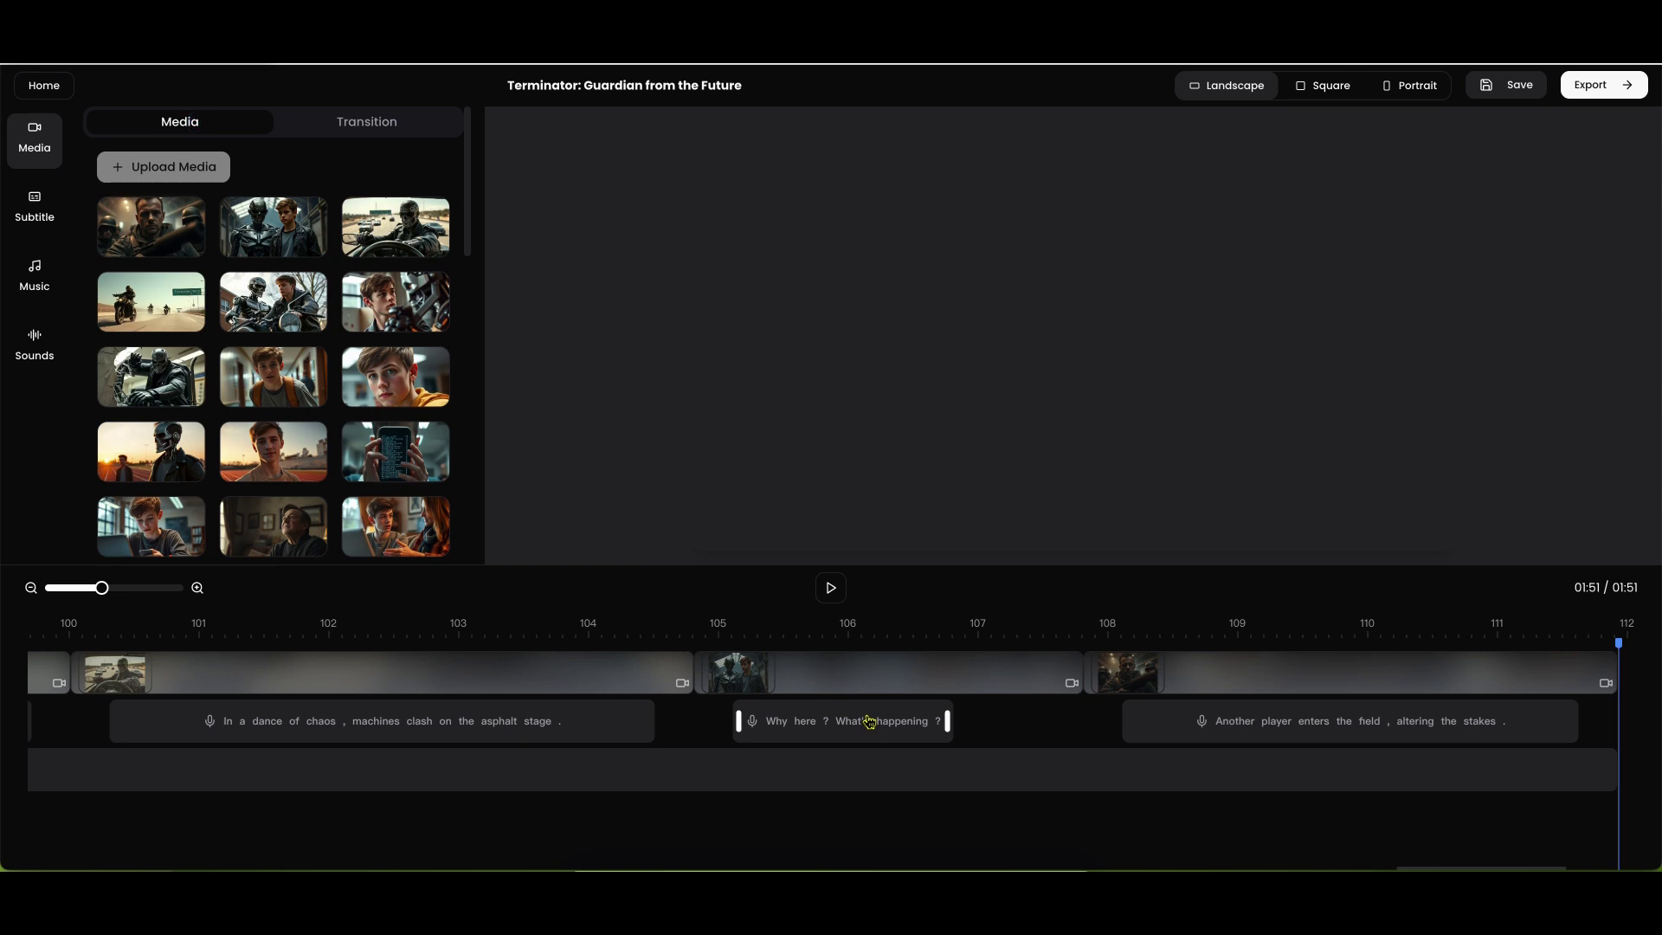